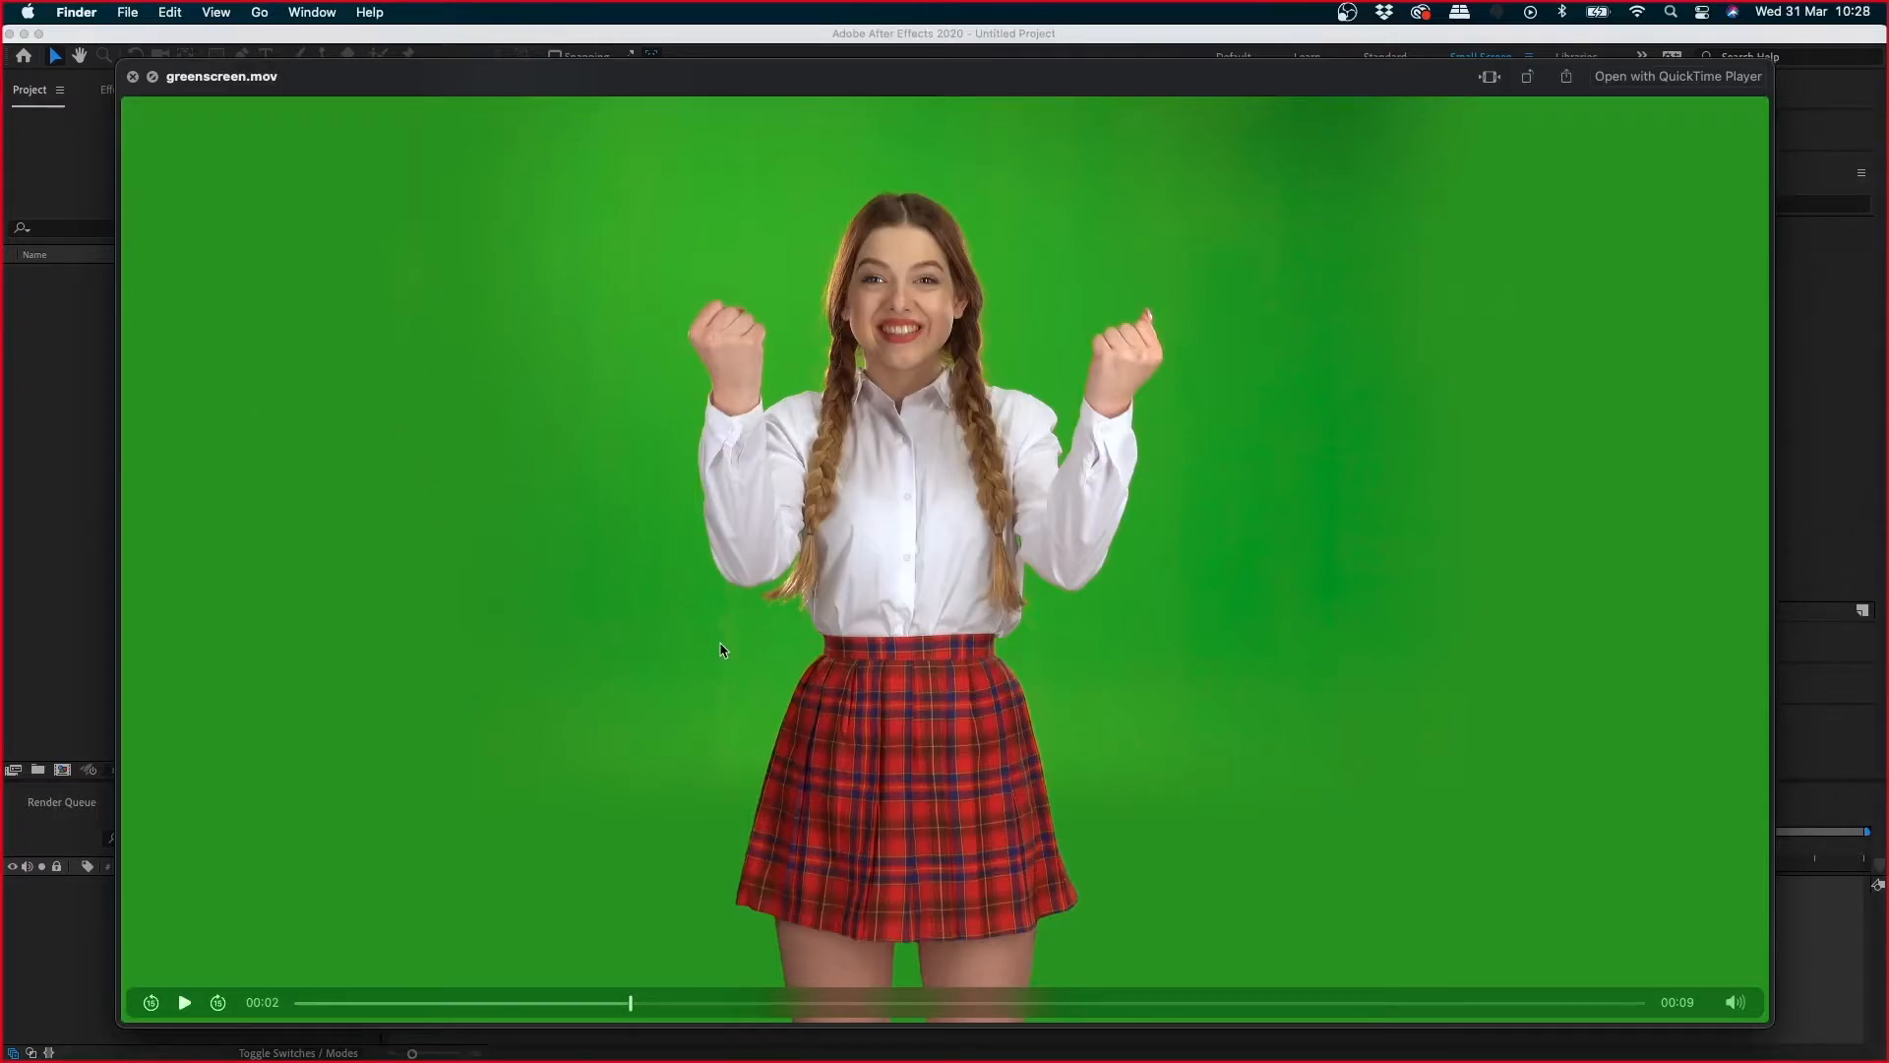
# - Close the greenscreen.mov preview, import the clip into the project, and create a composition from it
pyautogui.press('space')
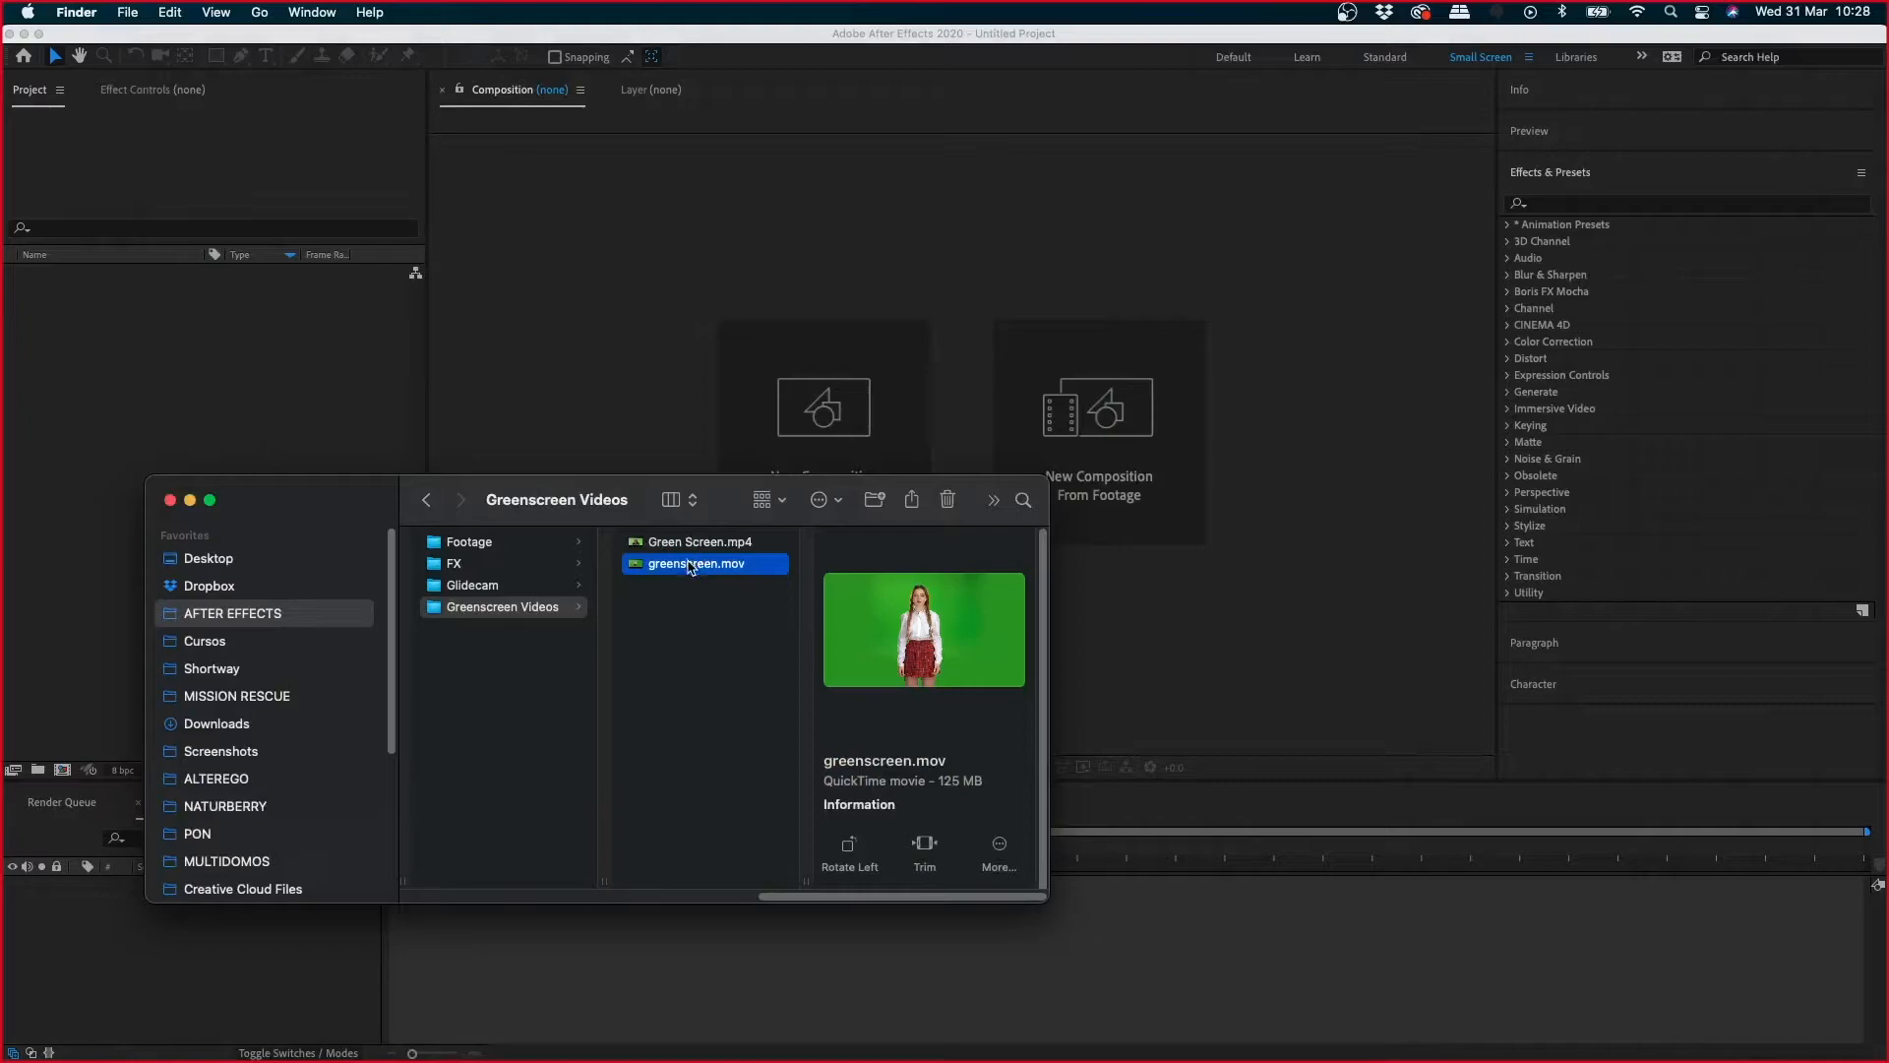
pyautogui.moveTo(691, 568); pyautogui.dragTo(284, 421)
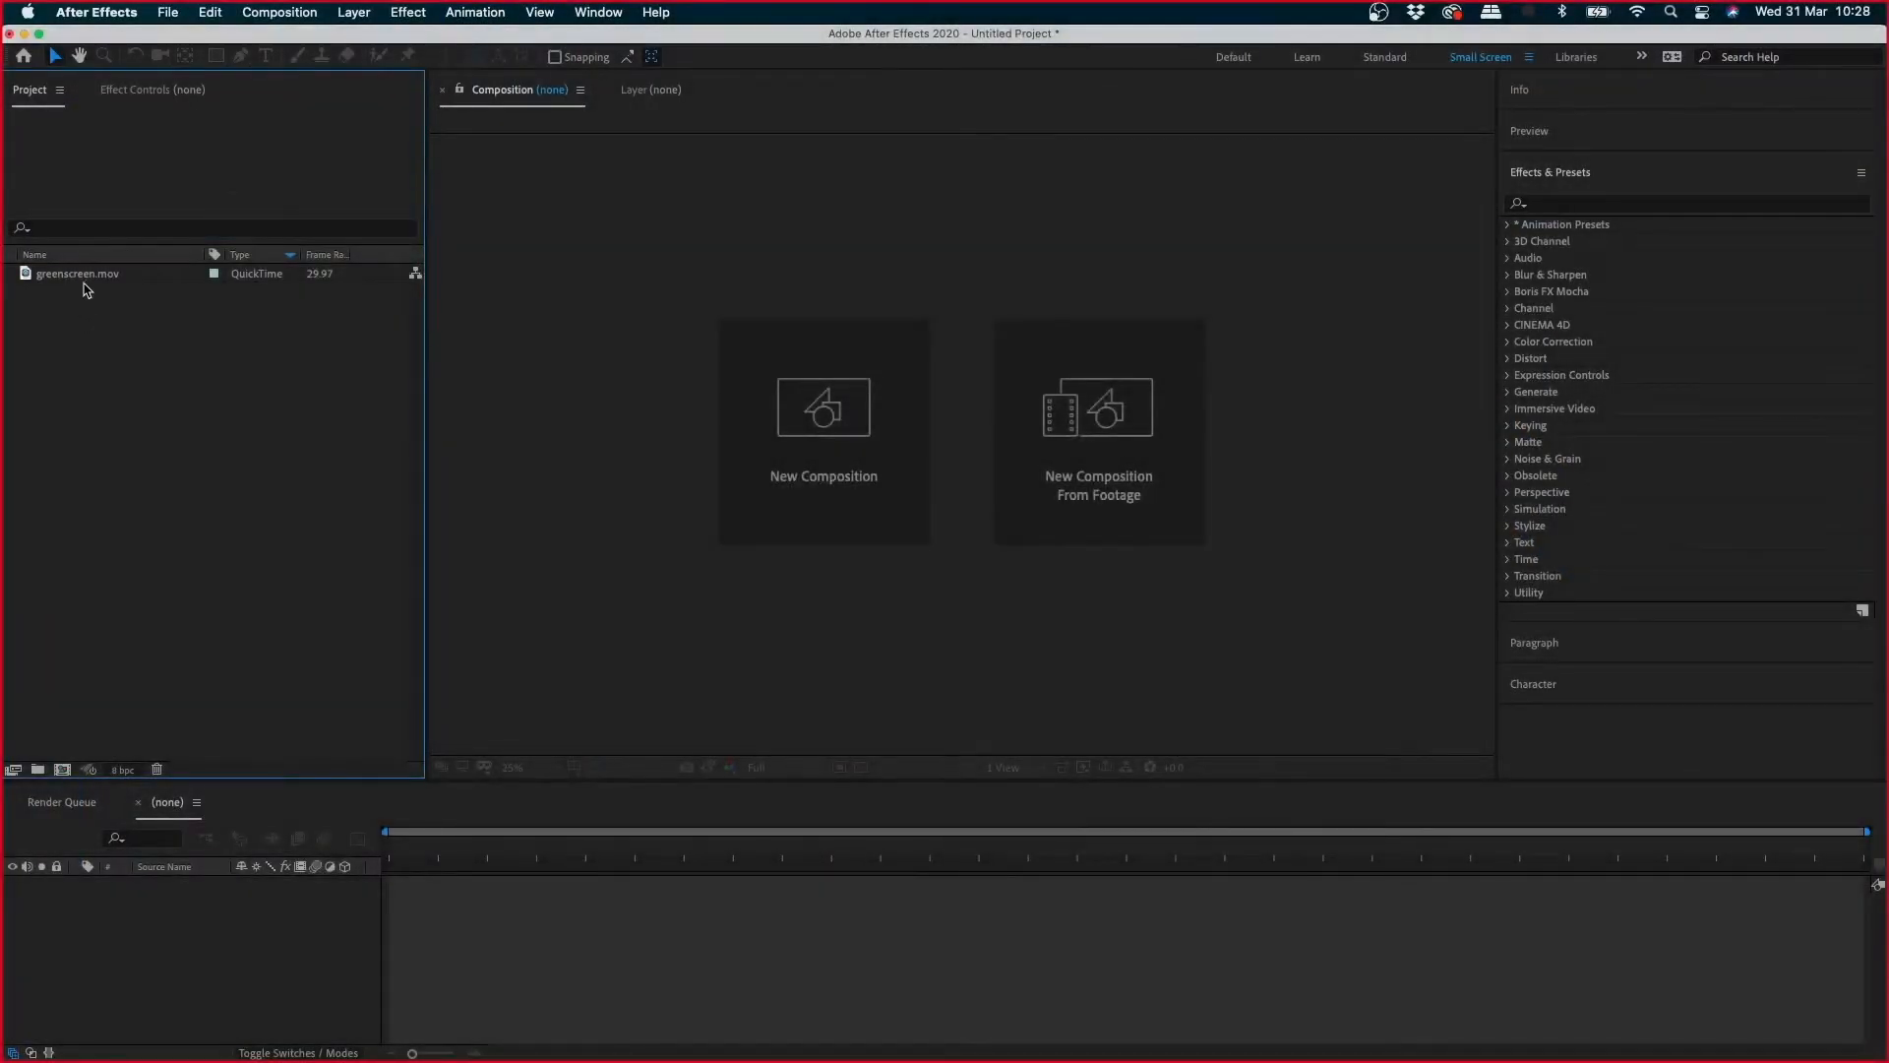
pyautogui.moveTo(83, 282); pyautogui.dragTo(840, 458)
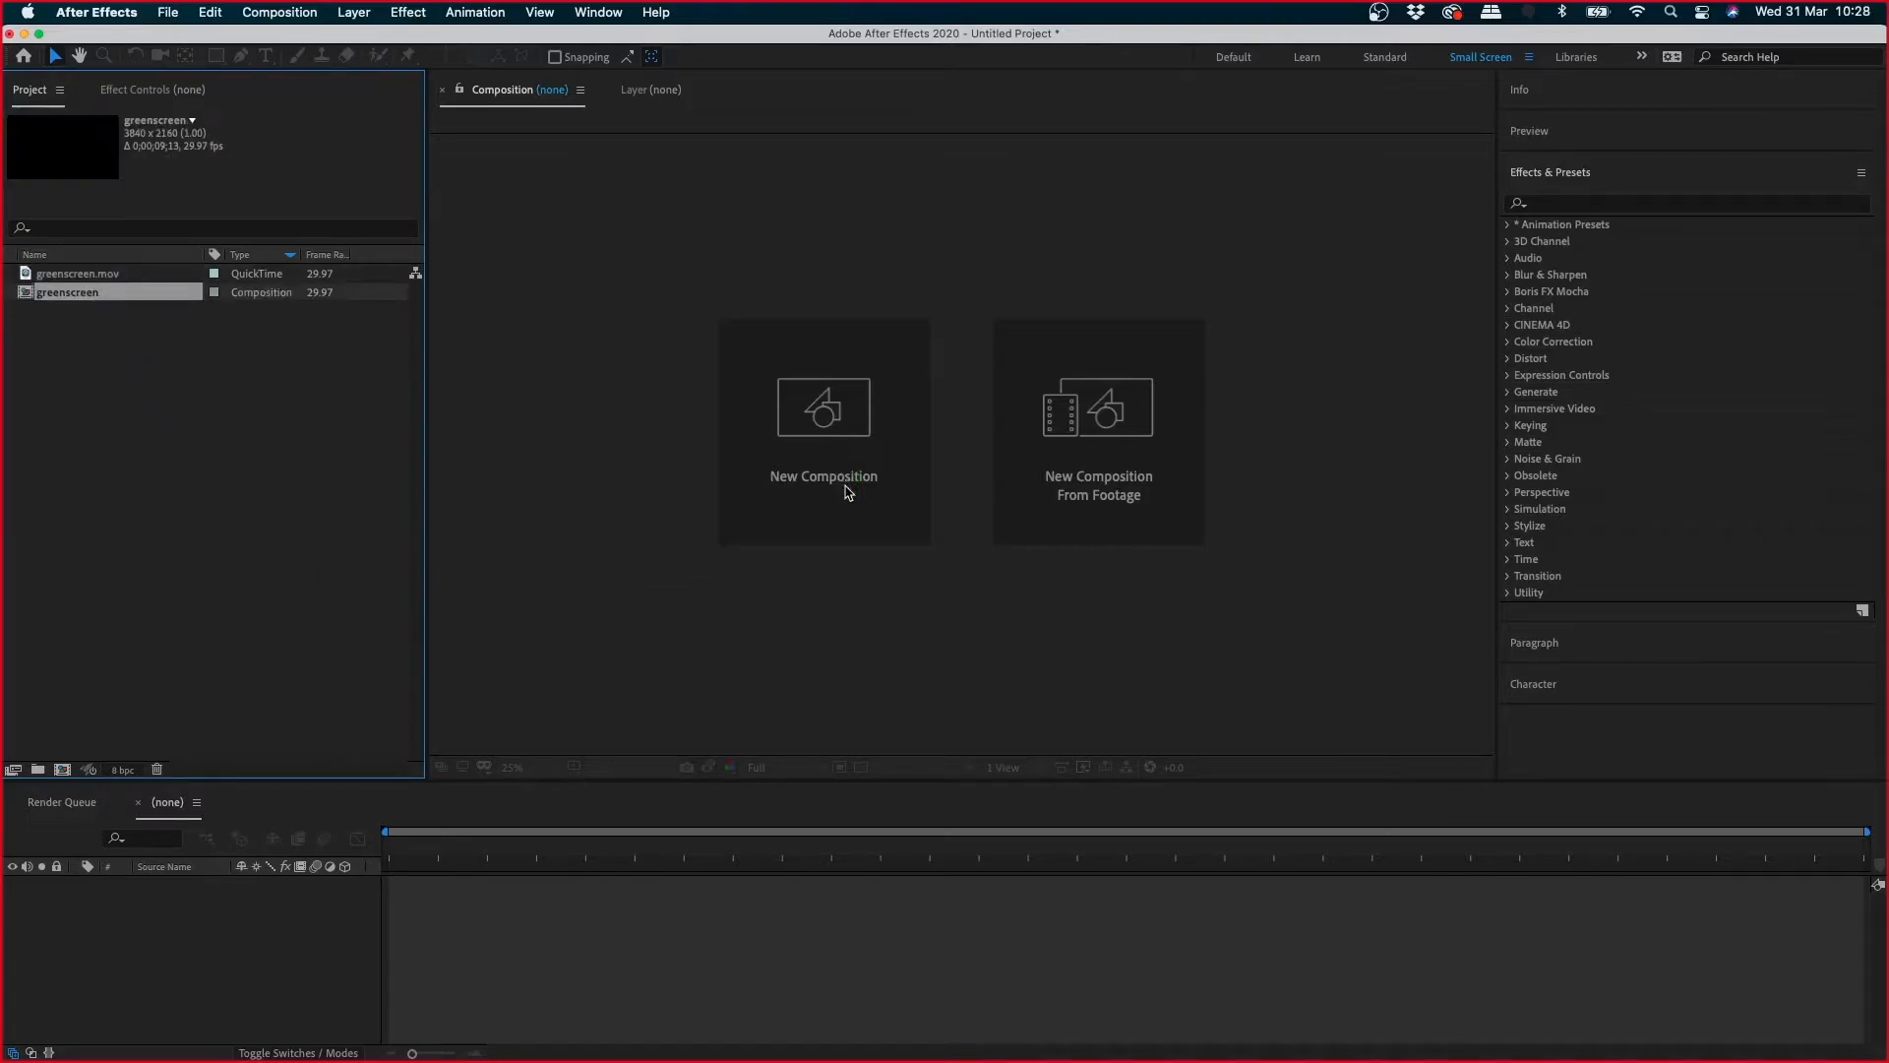
# - Scrub through the greenscreen footage and leave the current time at 0;33;47;12
pyautogui.moveTo(438, 872); pyautogui.dragTo(828, 881)
pyautogui.moveTo(956, 874); pyautogui.dragTo(1071, 875)
pyautogui.click(689, 844)
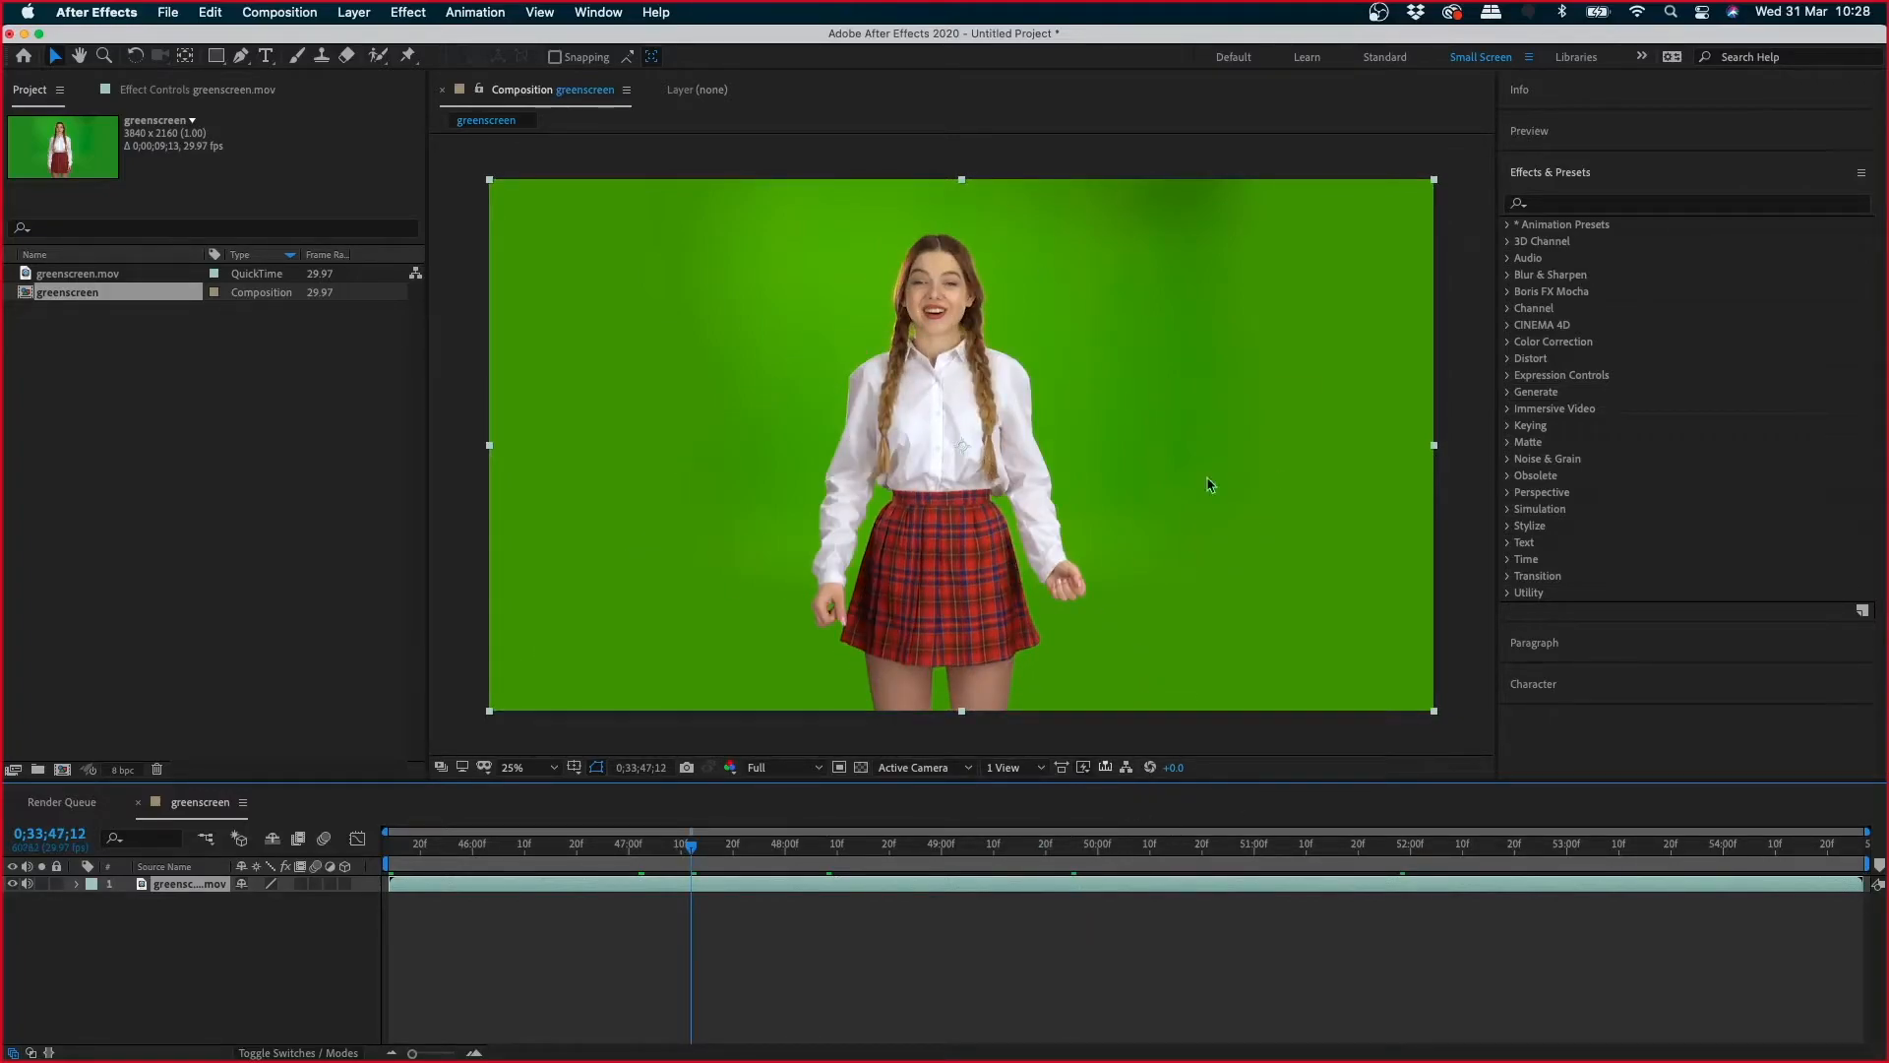
# - Apply the Keylight (1.2) keying effect to the greenscreen.mov layer
pyautogui.click(1555, 206)
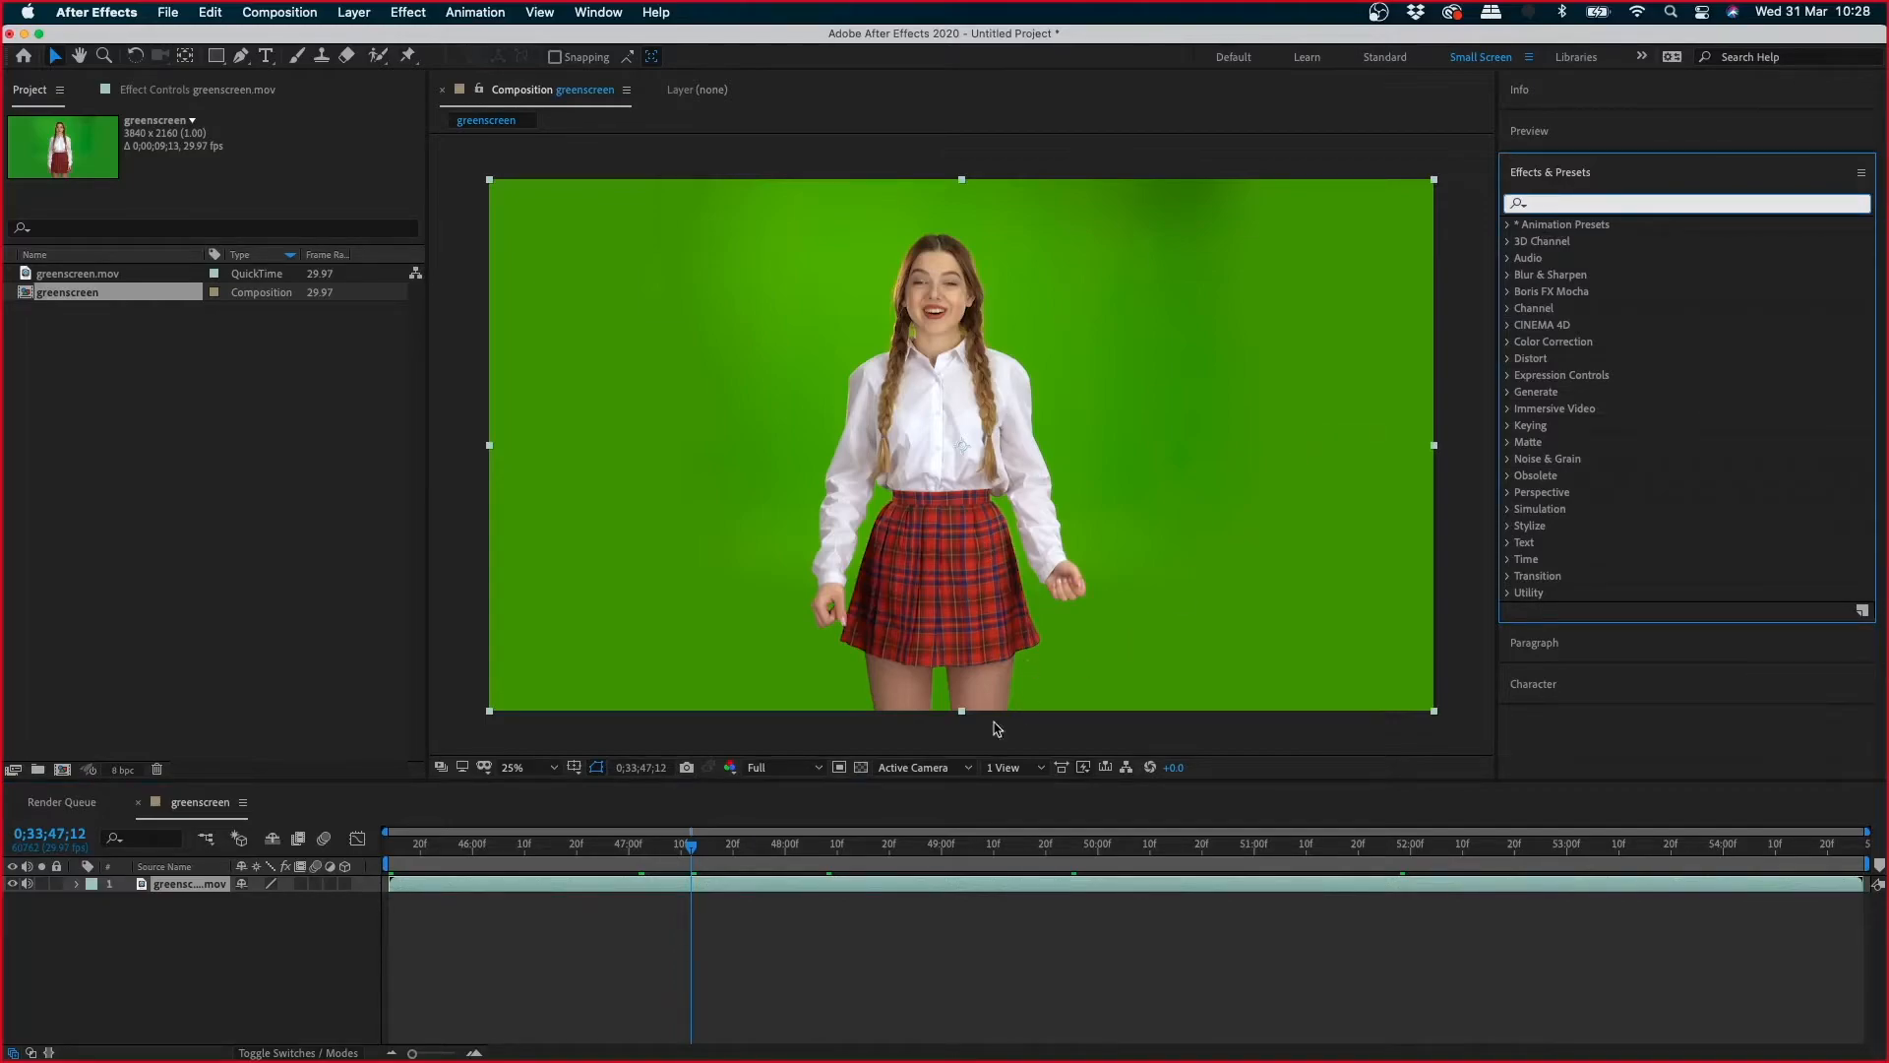
pyautogui.click(966, 950)
pyautogui.click(1053, 626)
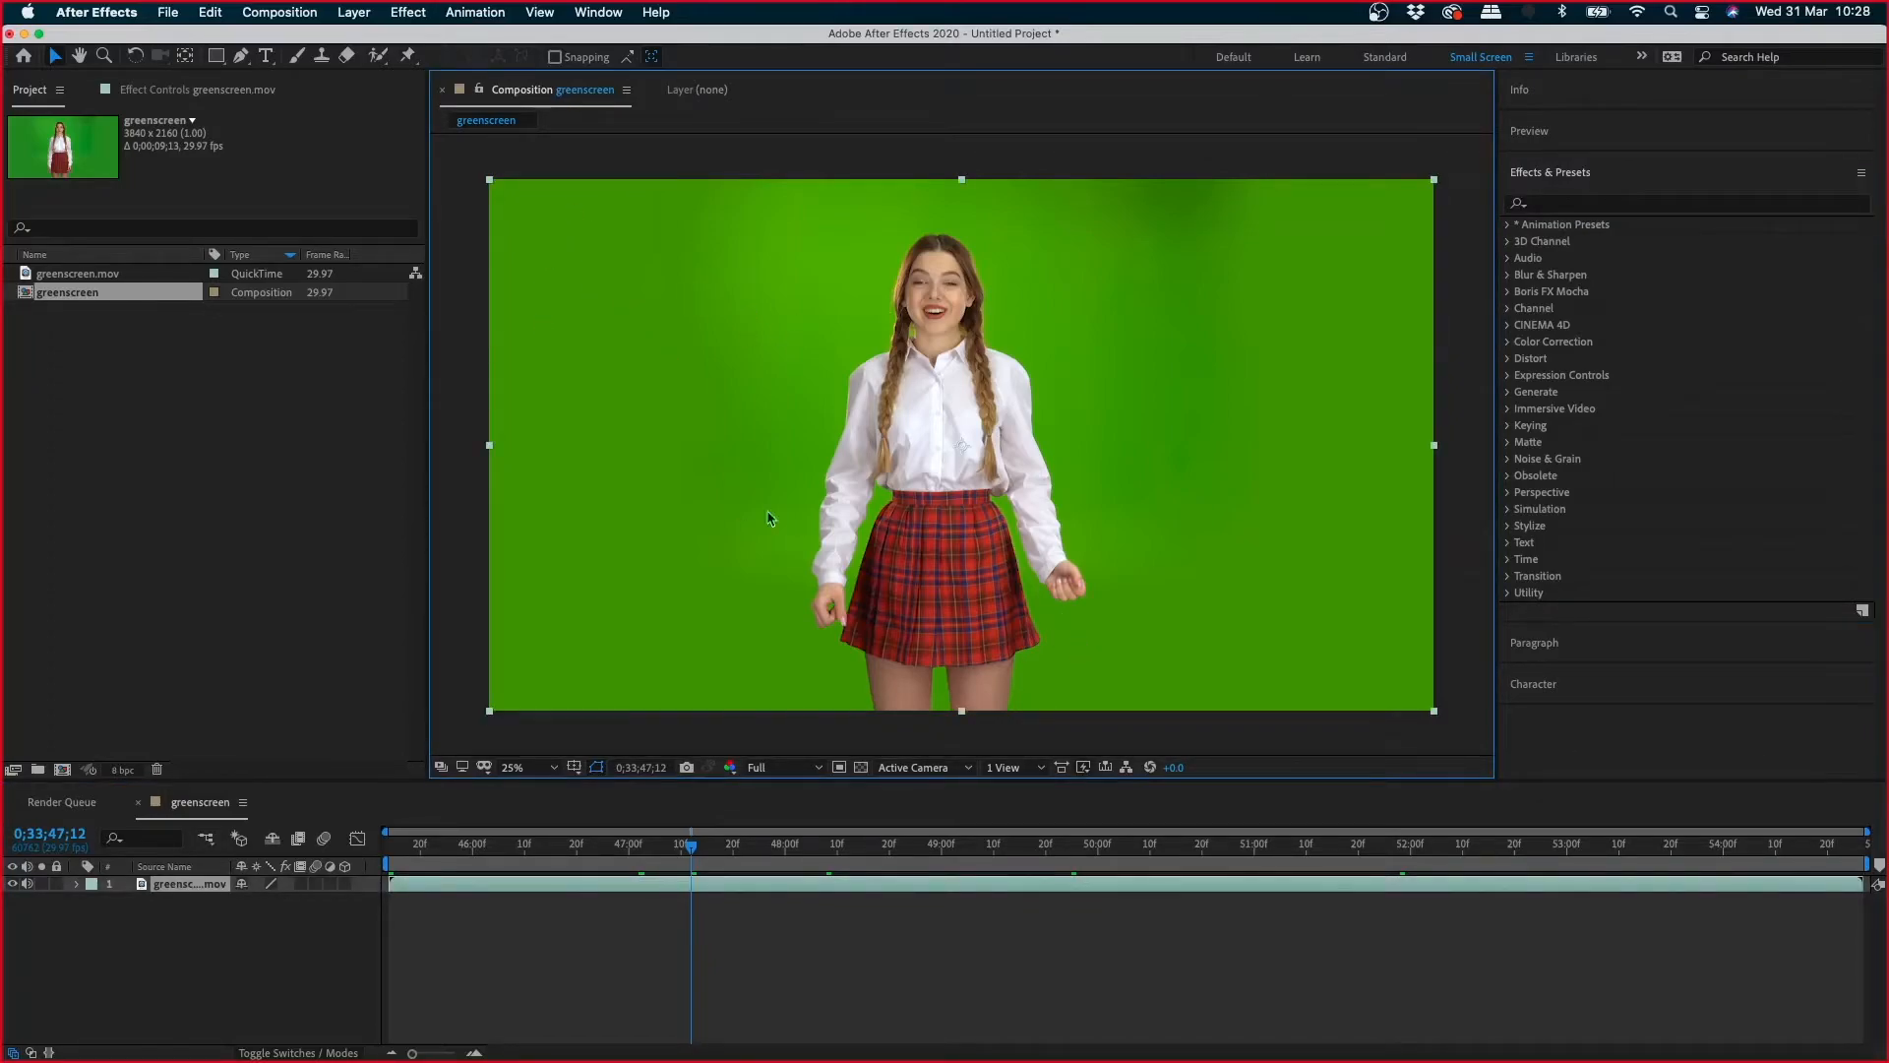
pyautogui.click(421, 10)
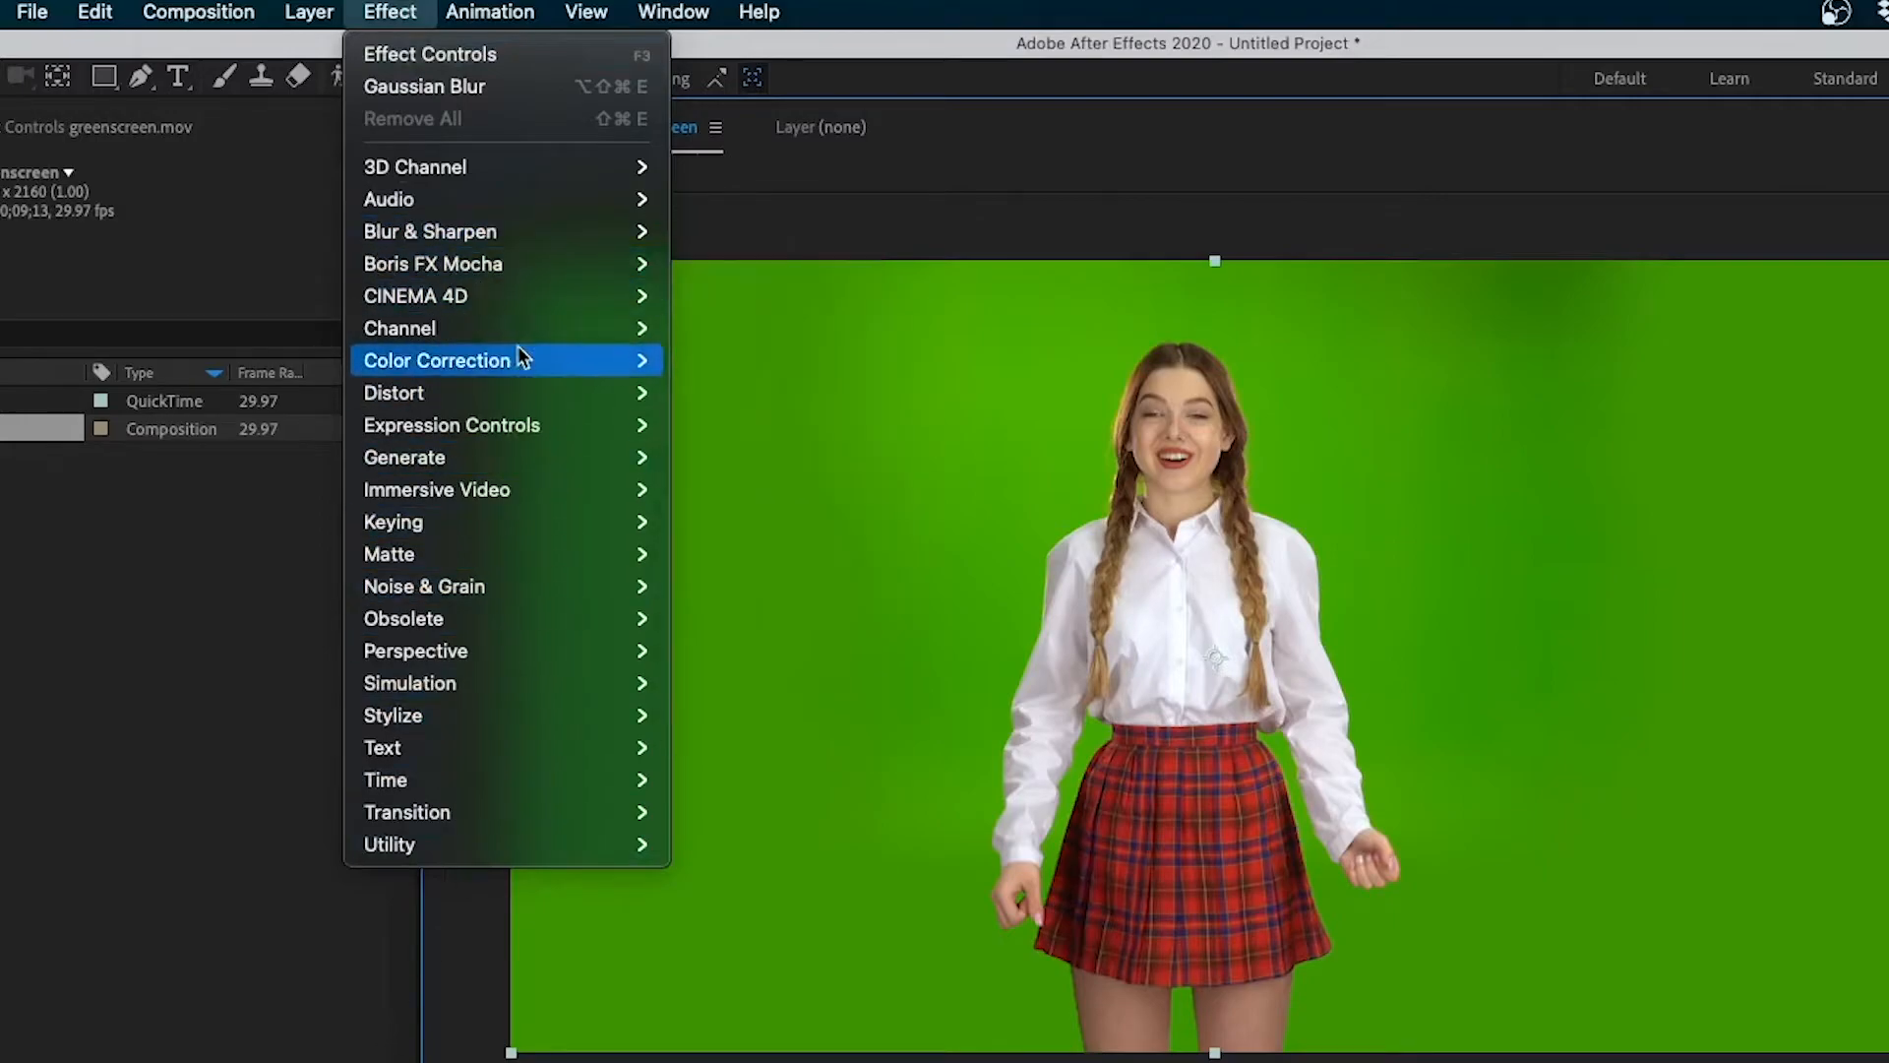
pyautogui.moveTo(515, 457)
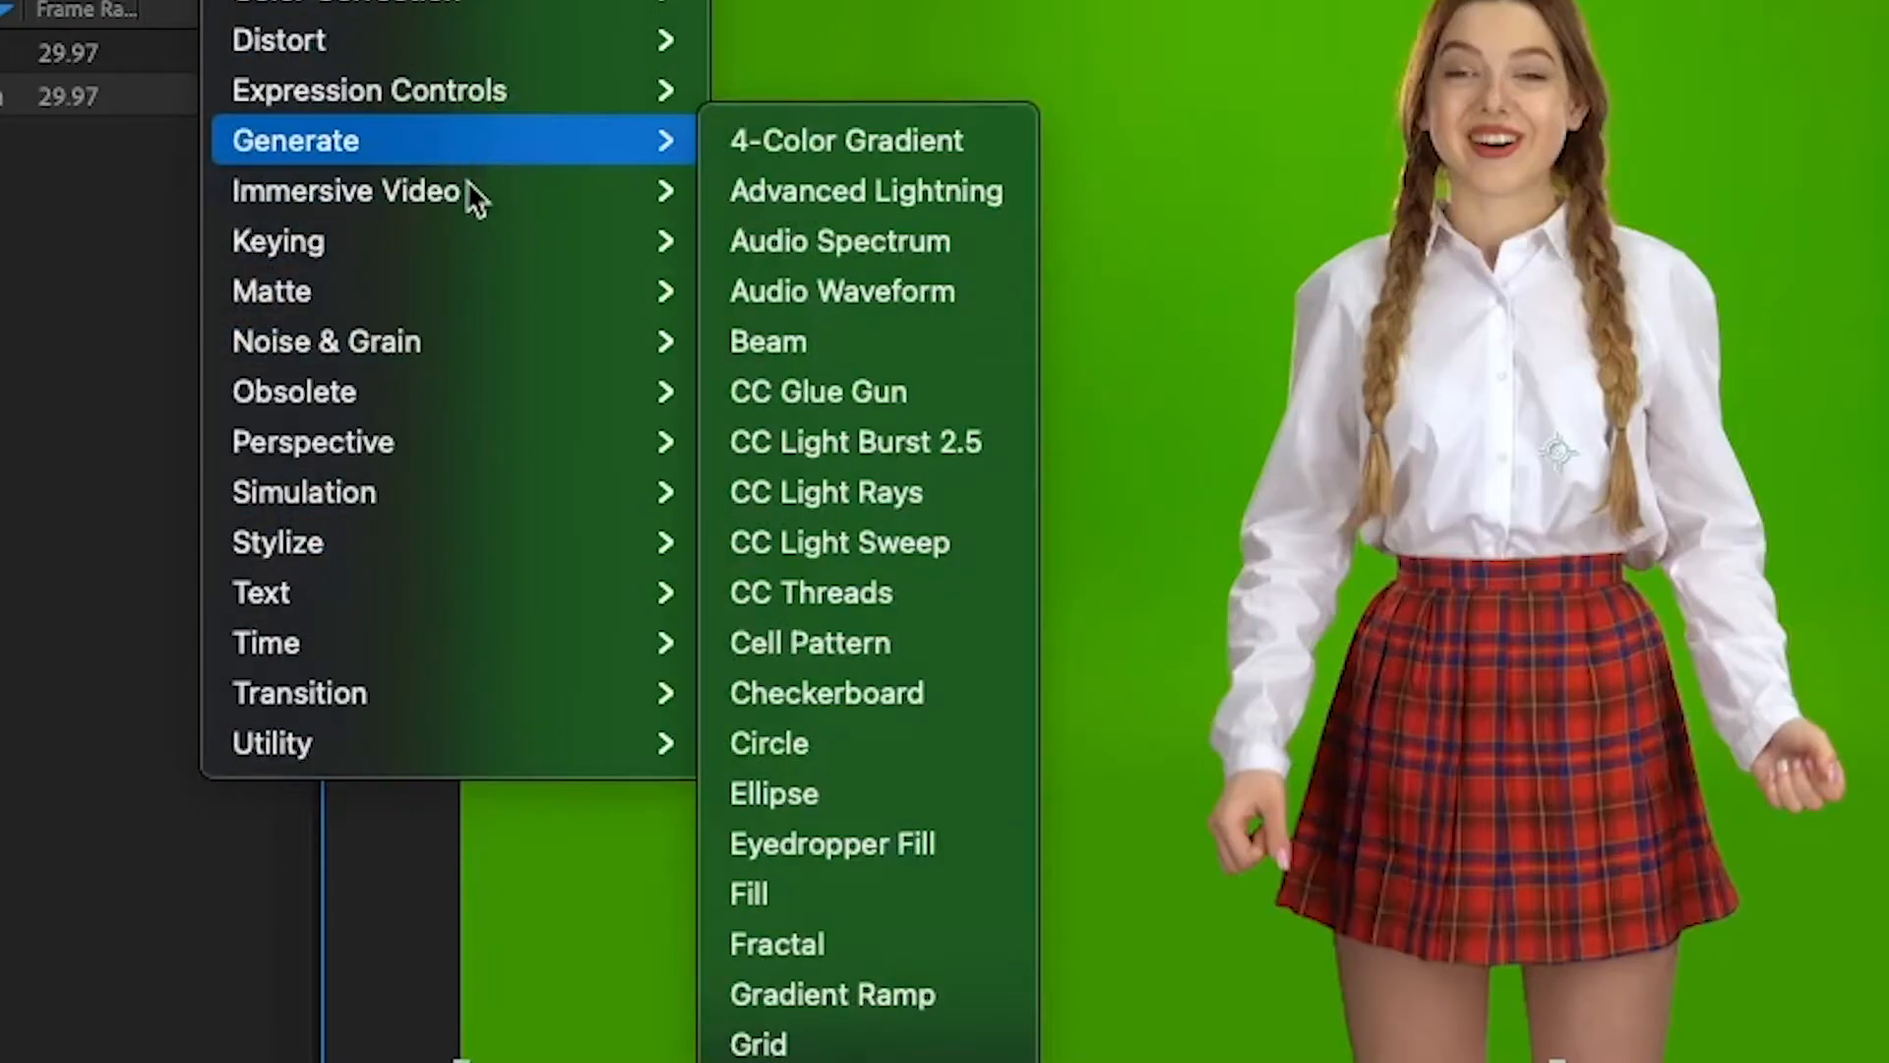
pyautogui.moveTo(474, 224)
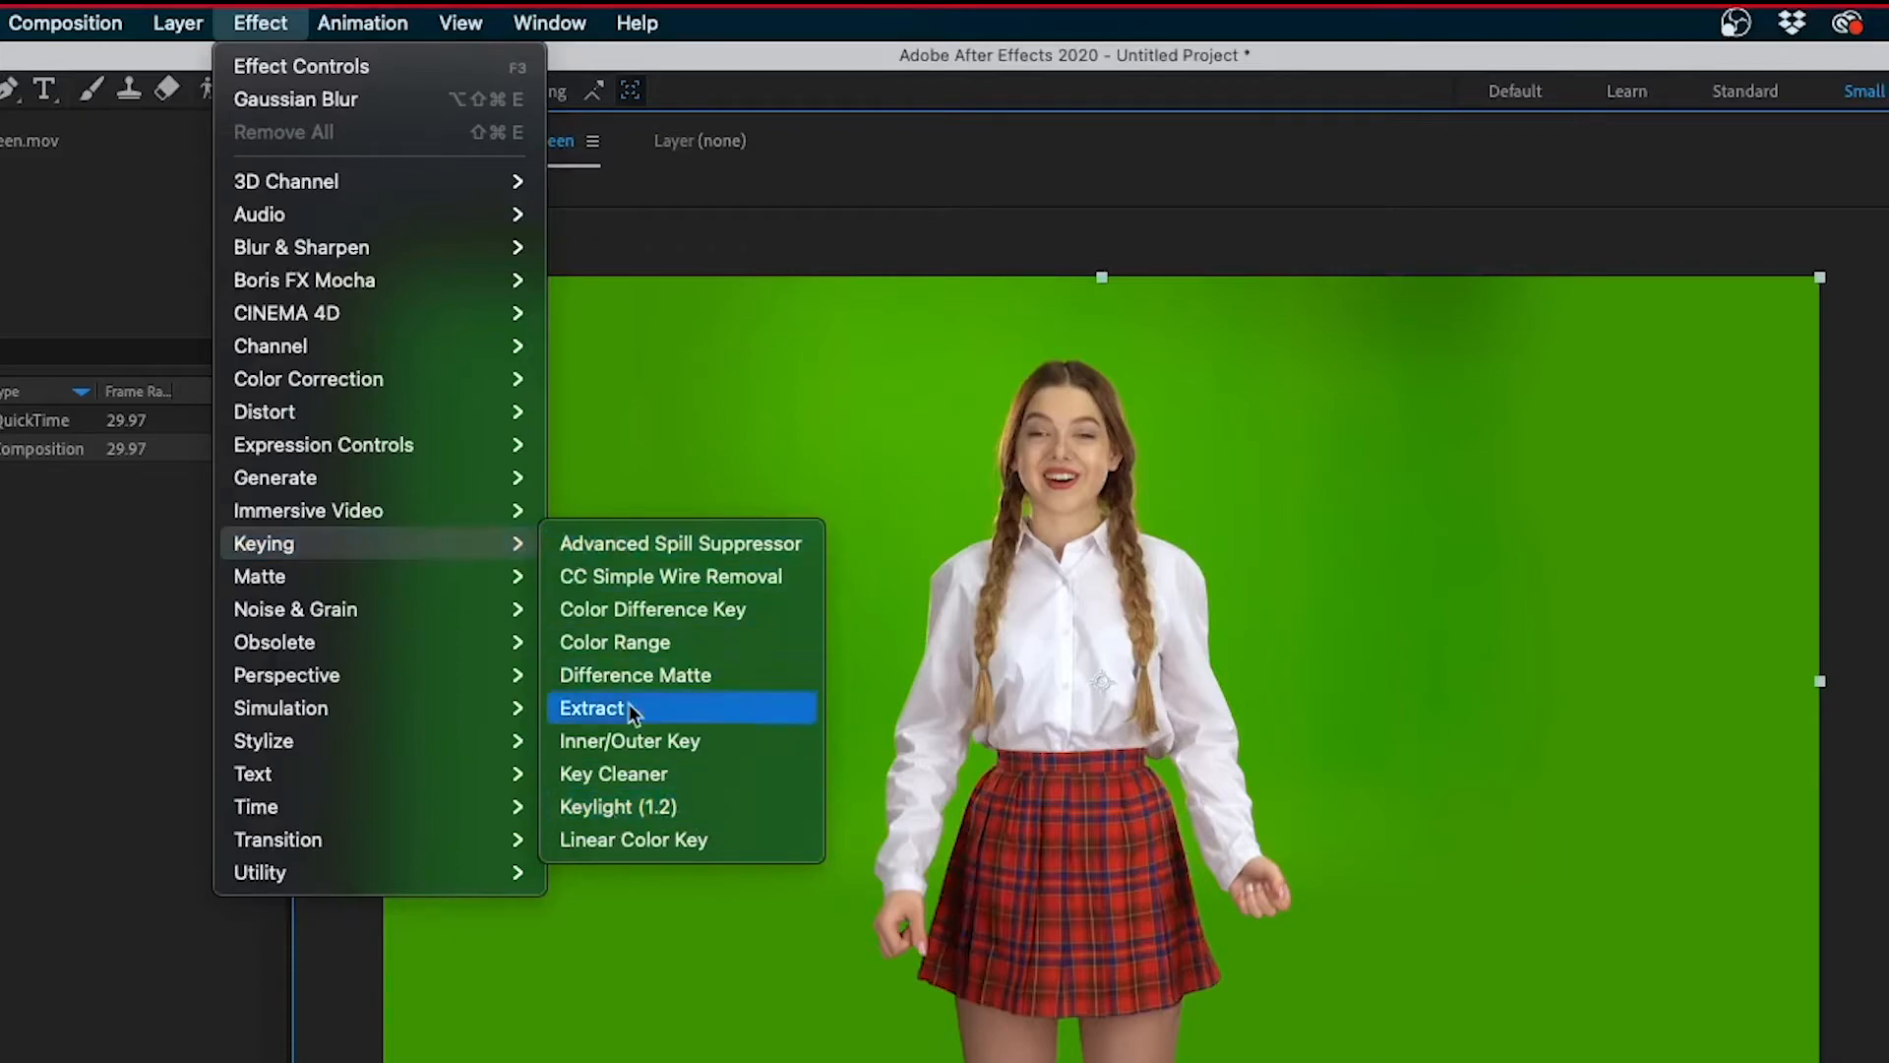
pyautogui.click(618, 807)
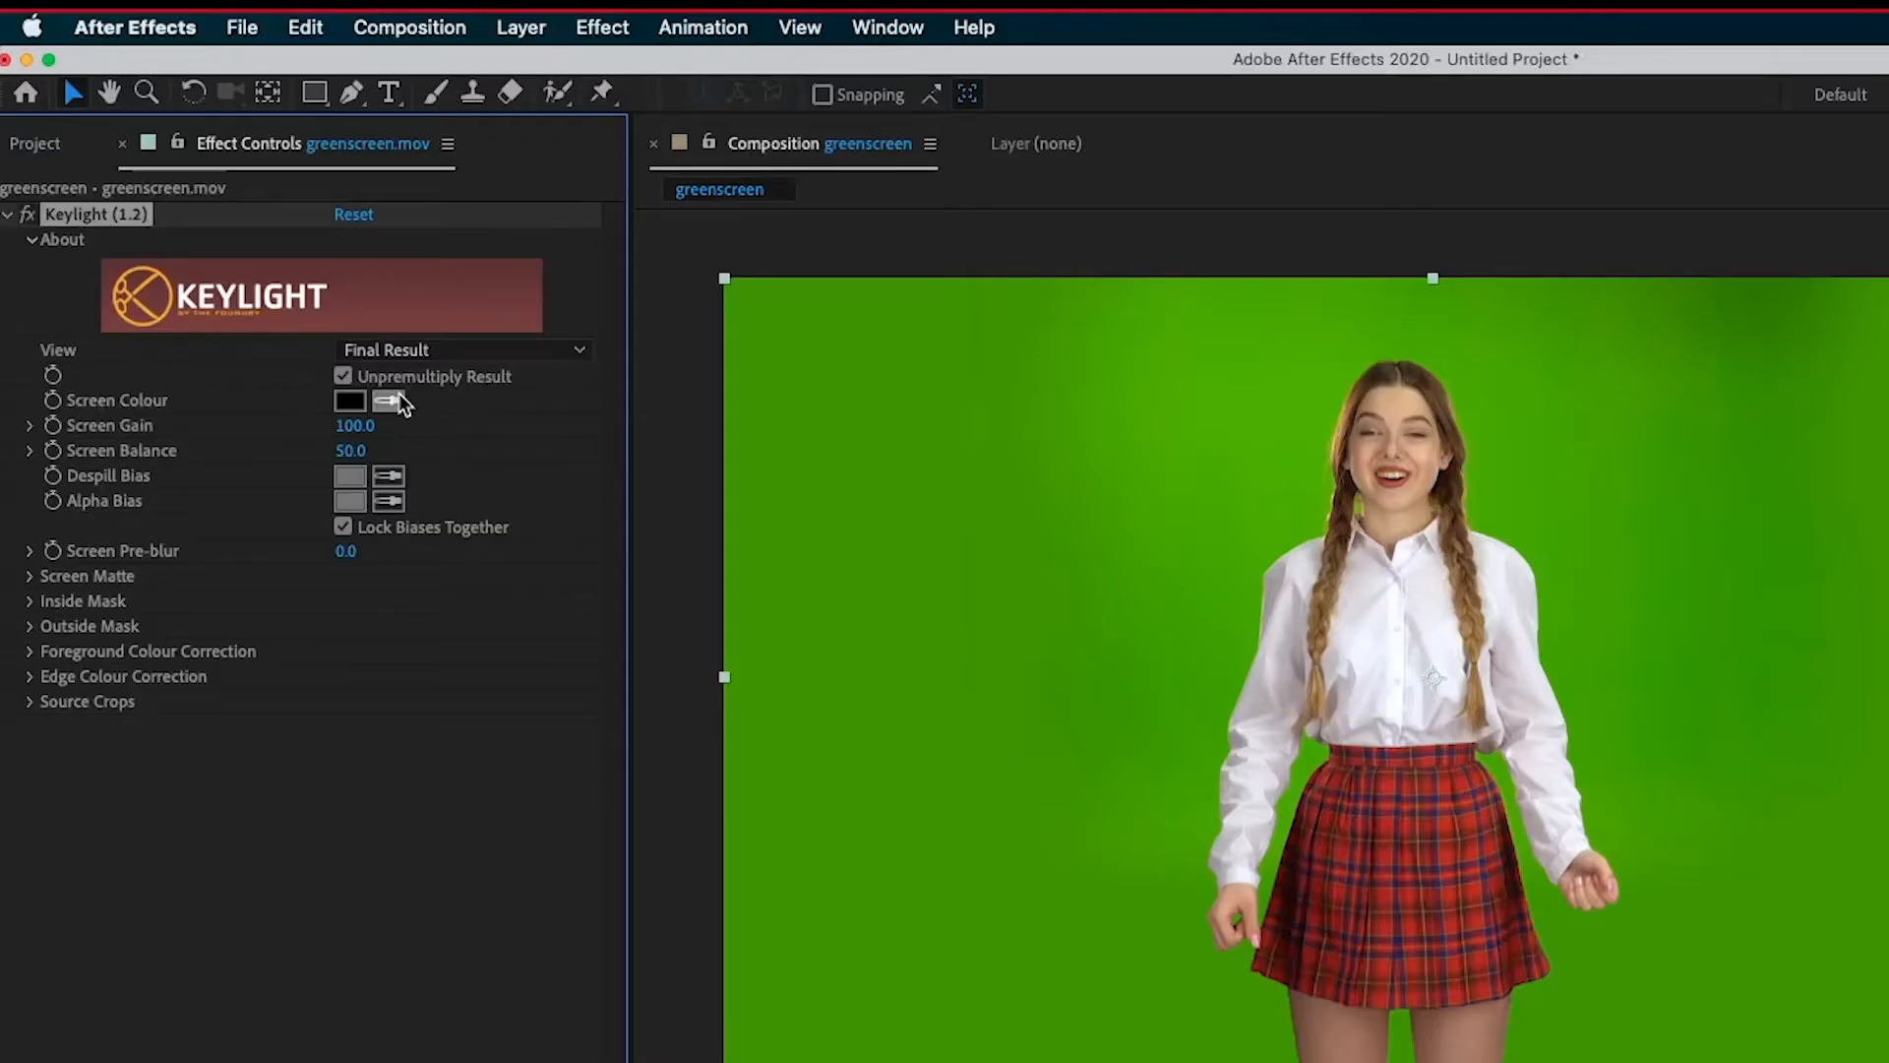
# - Sample the green backdrop as Keylight's Screen Colour and display the composition over the transparency grid
pyautogui.click(266, 261)
pyautogui.click(1003, 559)
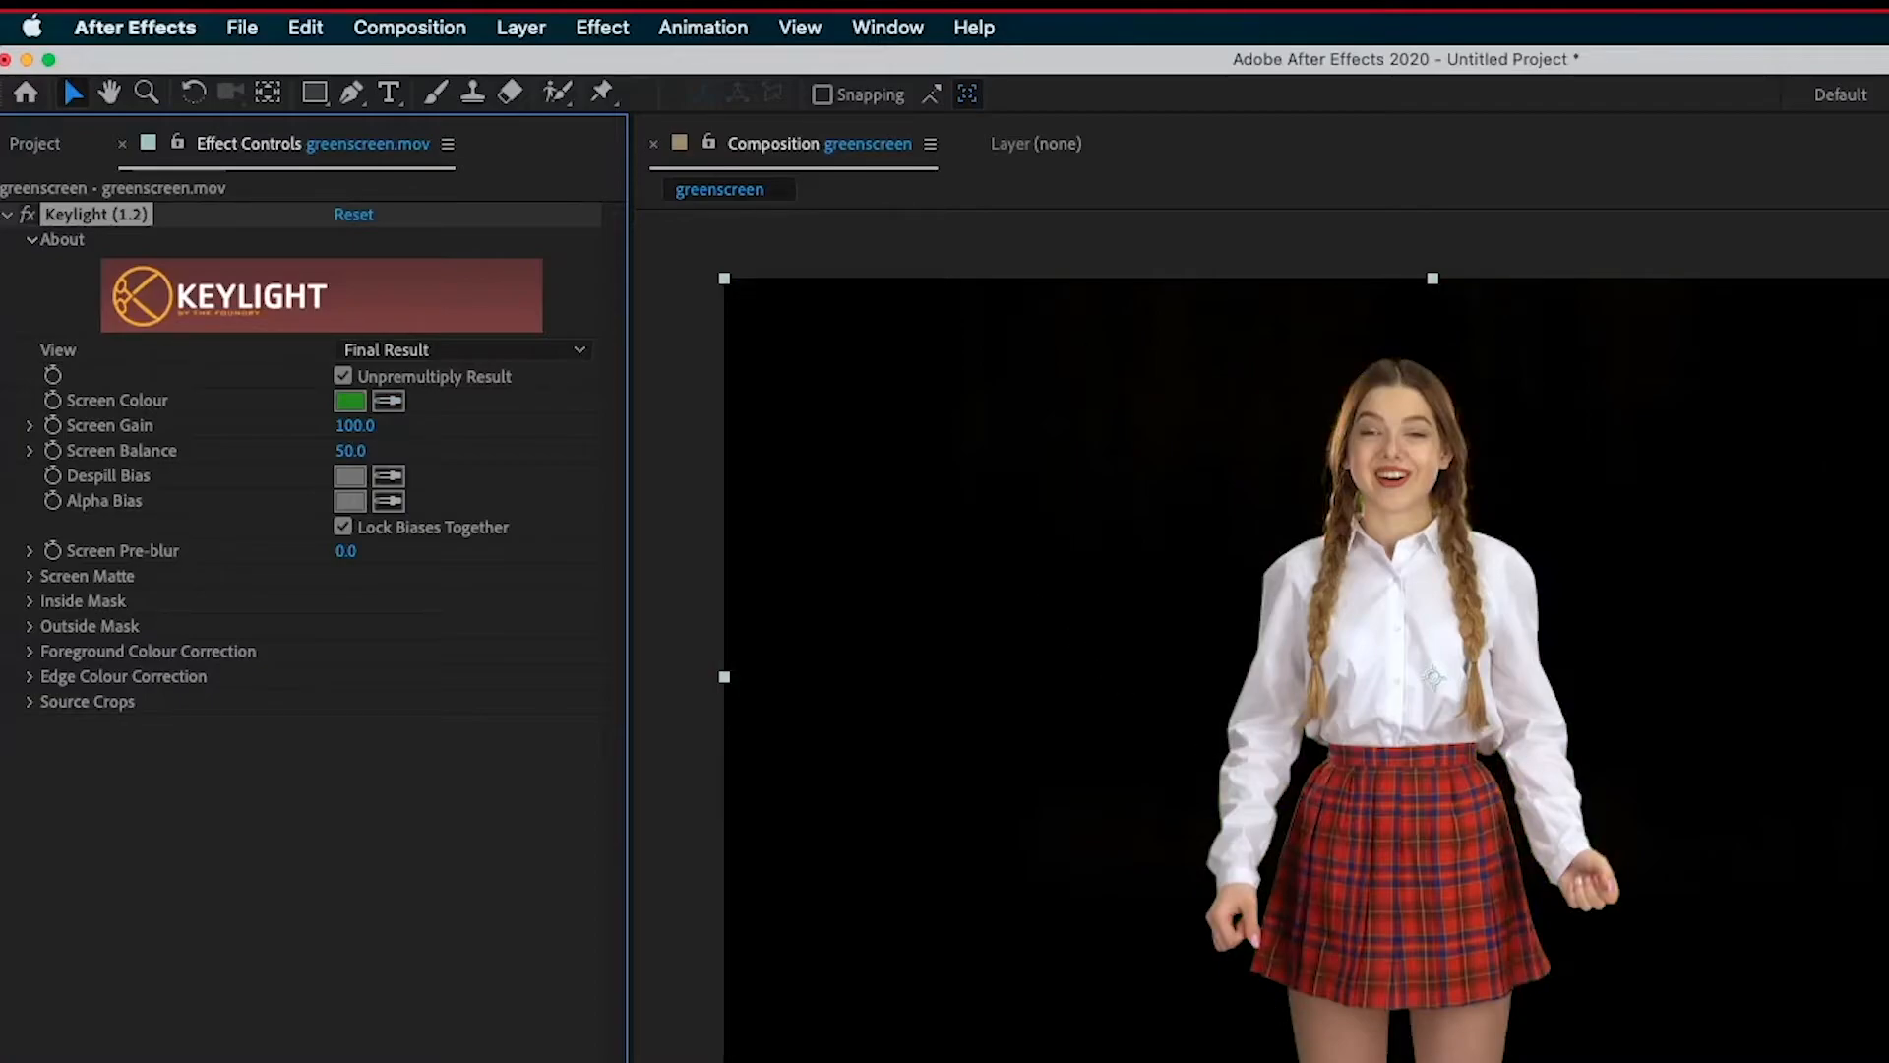
pyautogui.click(1155, 736)
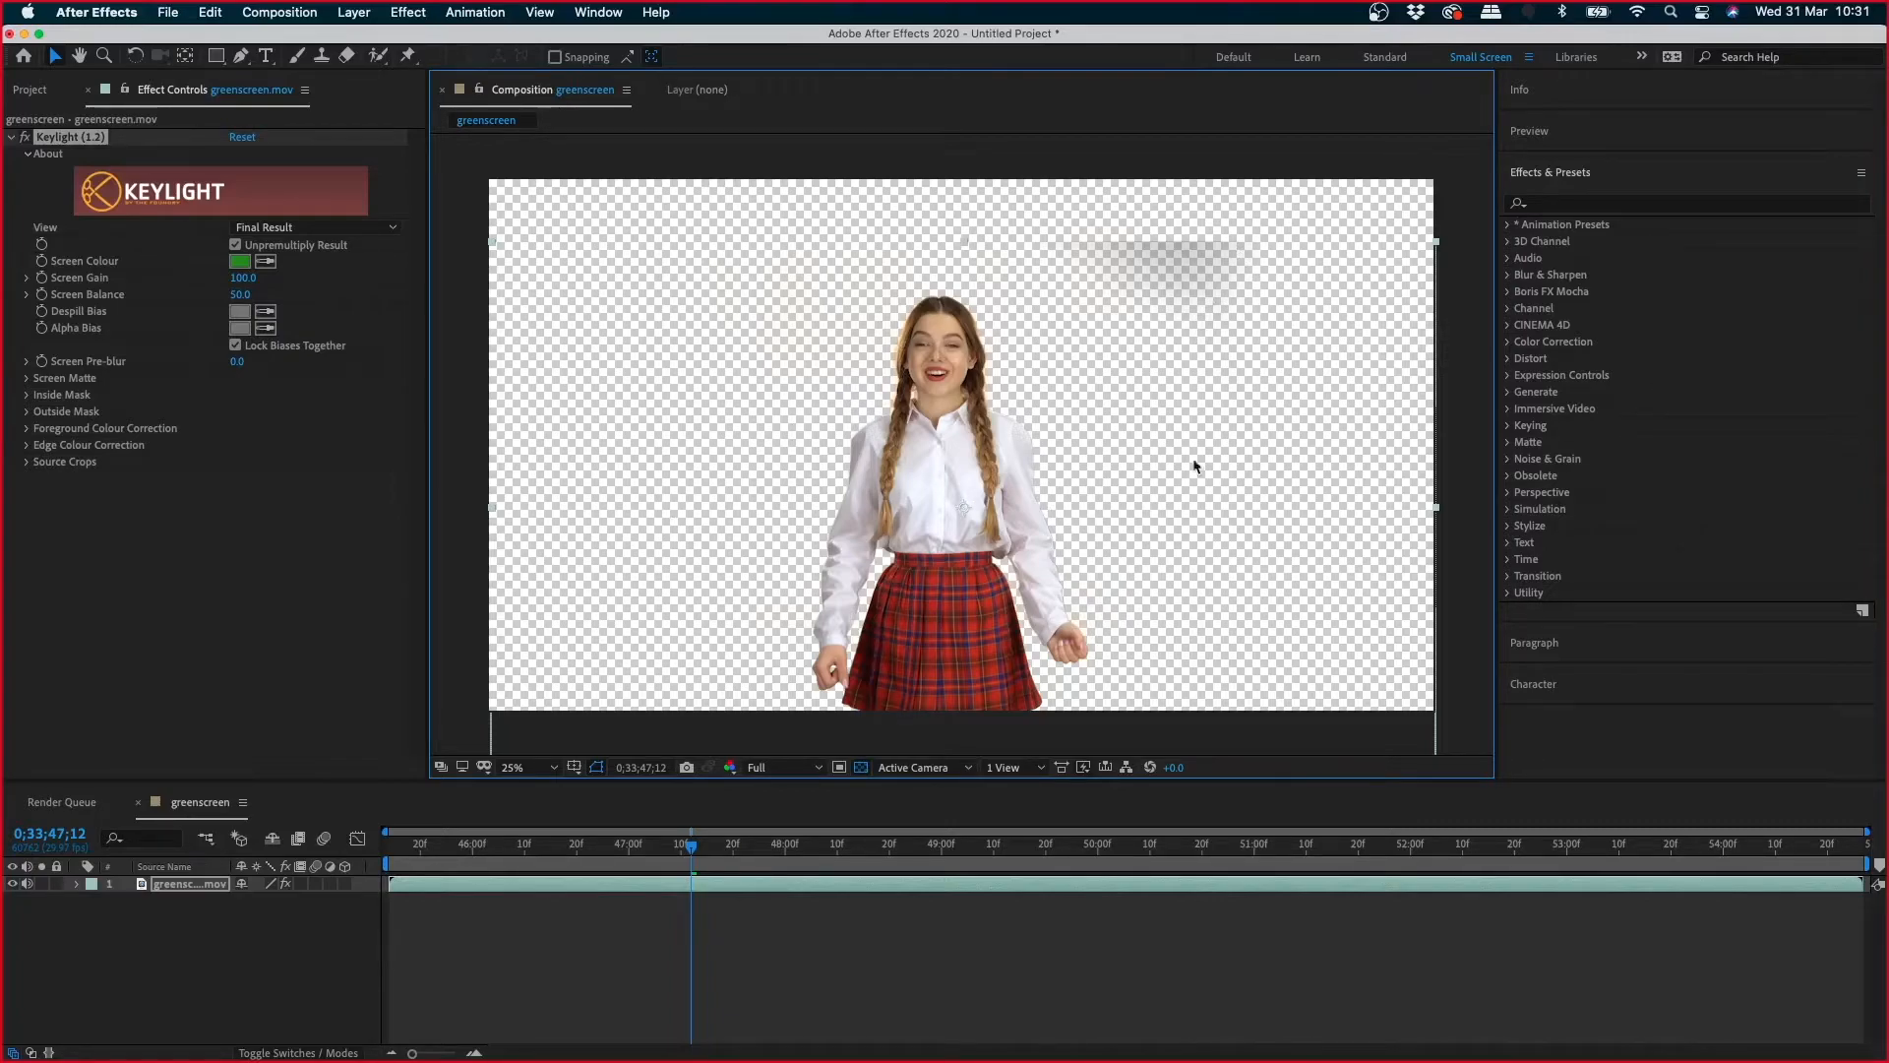
# - Examine the keyed-out area near the upper edge of the footage for backdrop remnants, from close up and in full frame
pyautogui.press('z')
pyautogui.click(1200, 258)
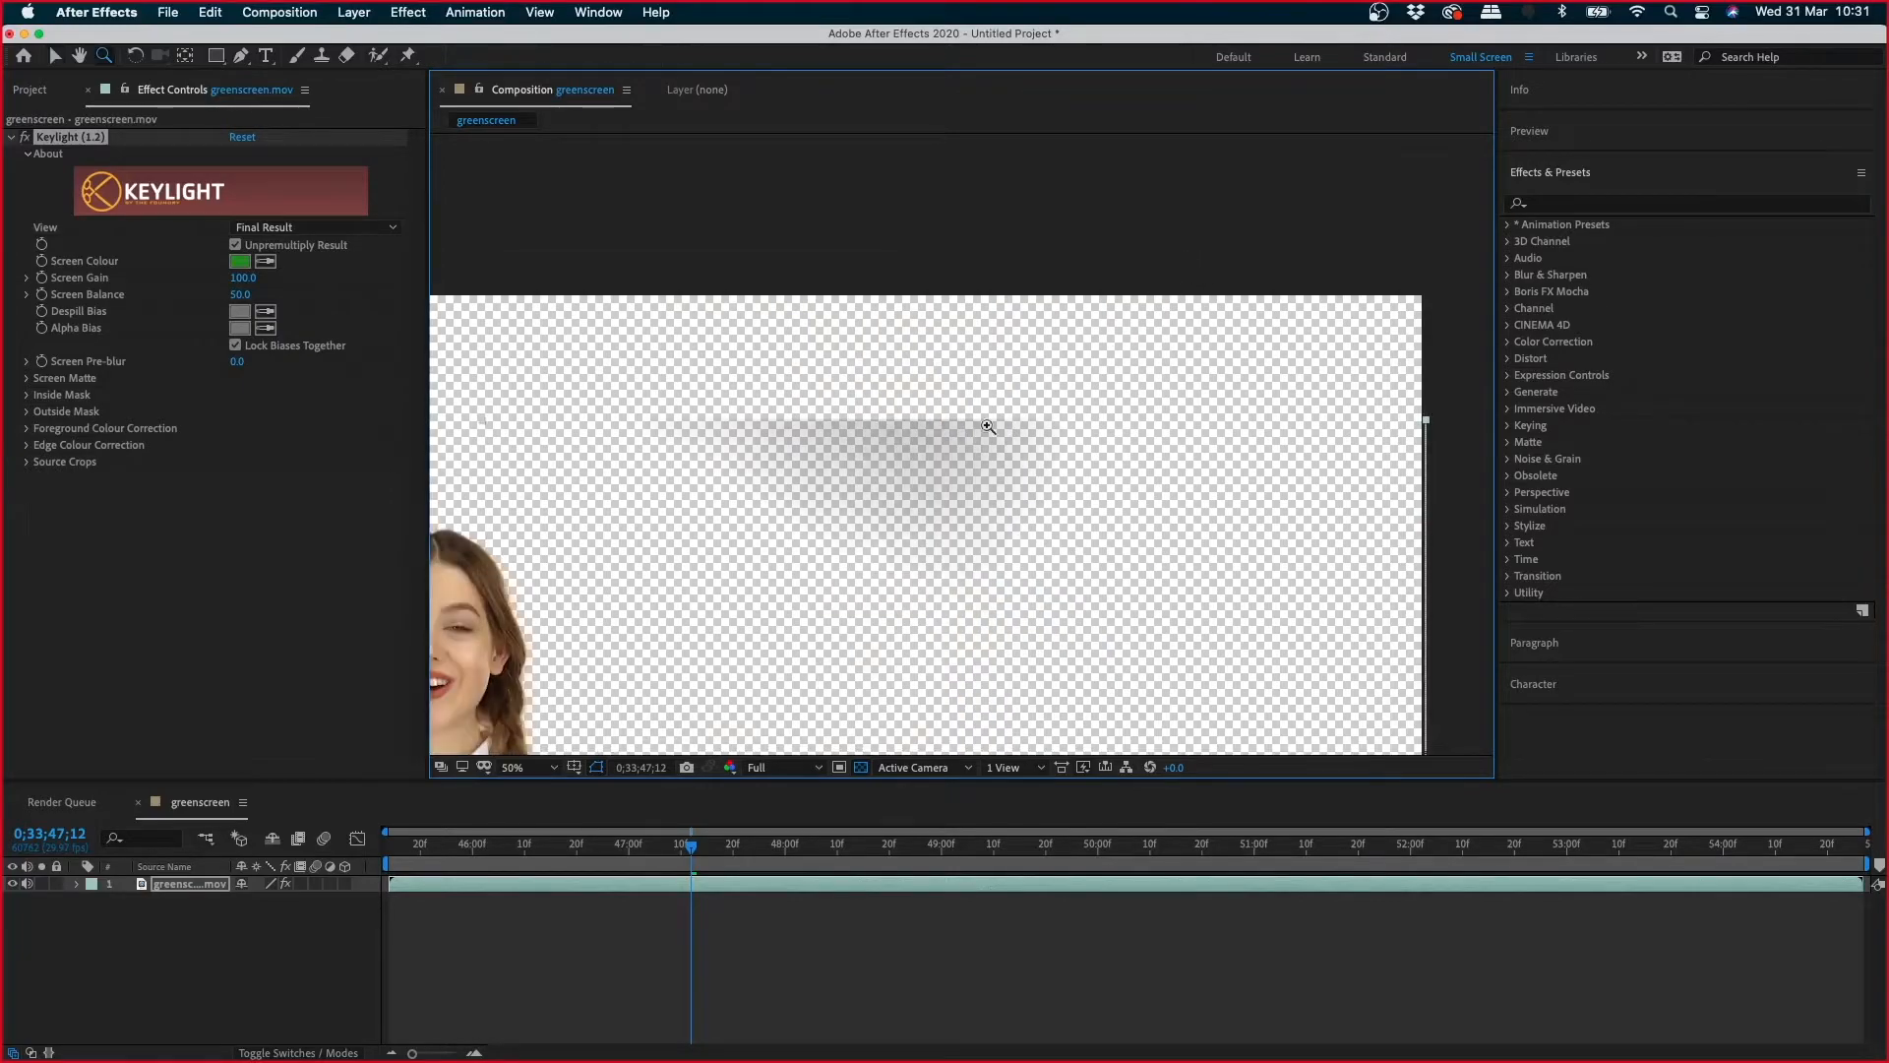
pyautogui.click(936, 452)
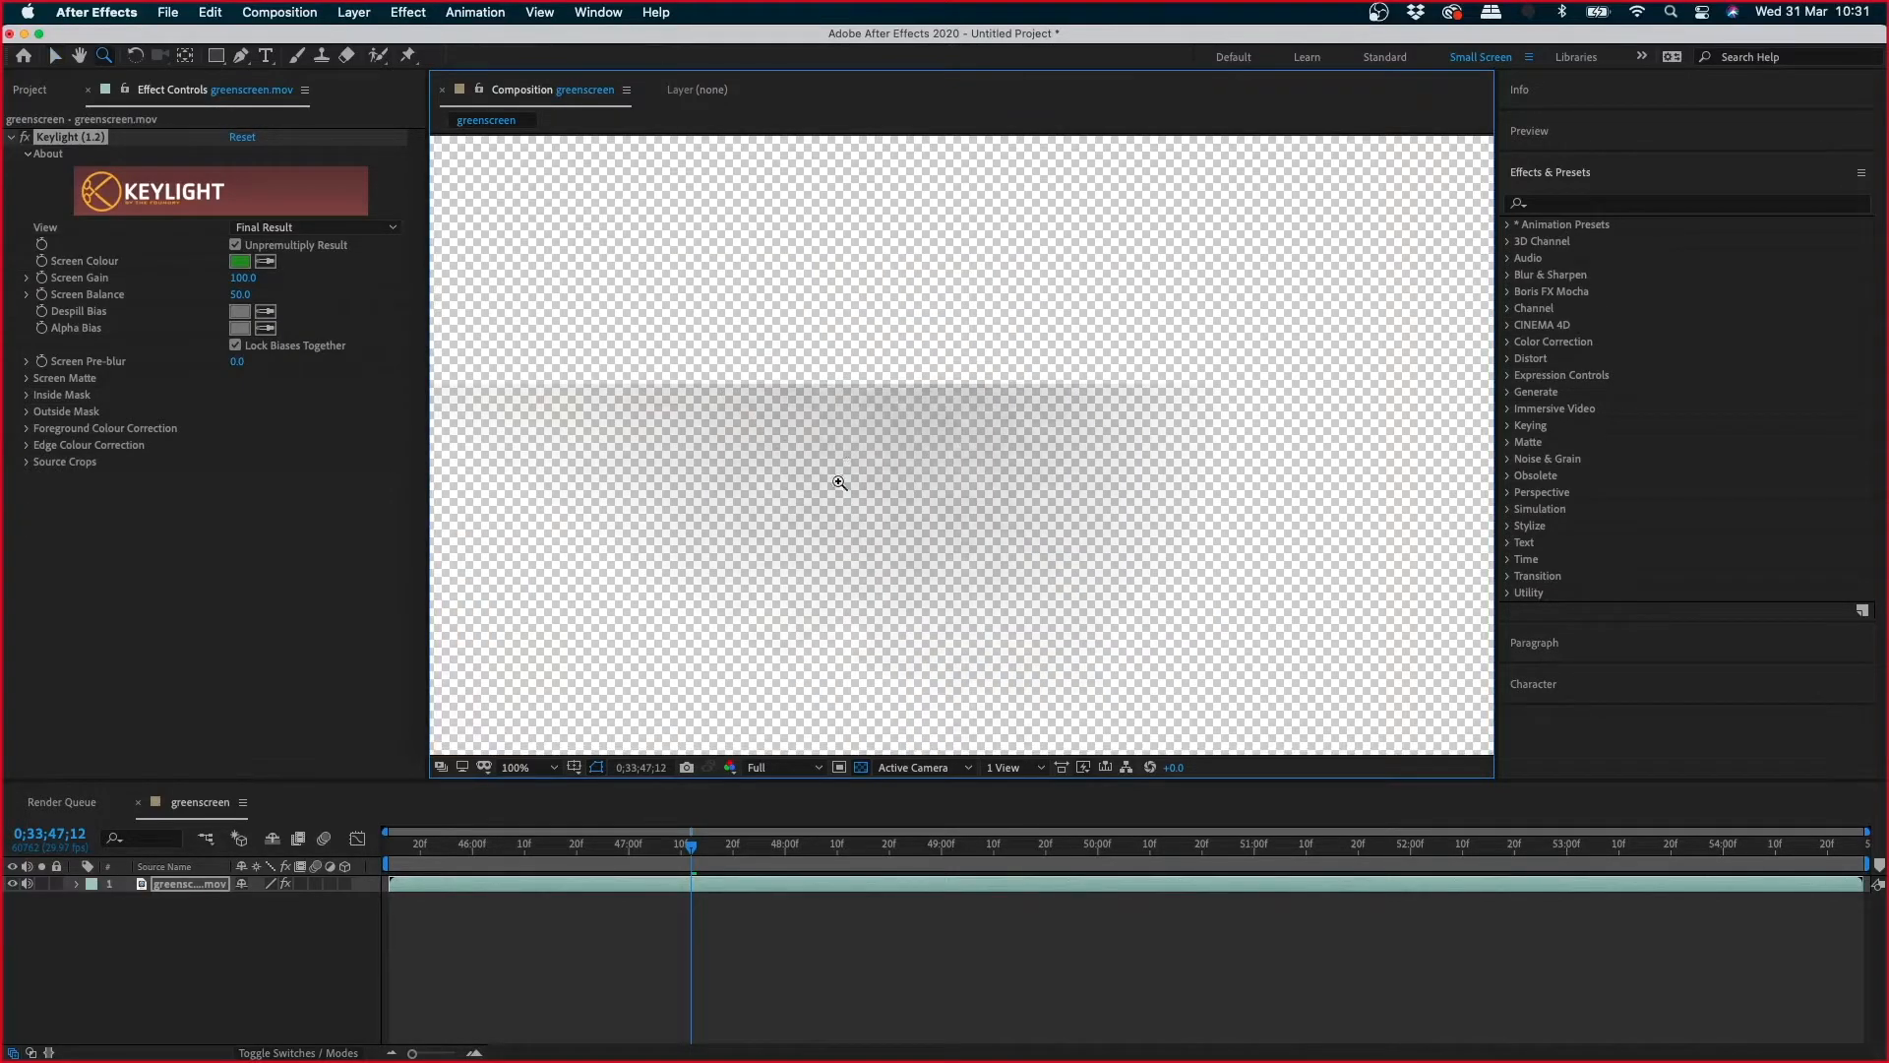
pyautogui.keyDown('alt'); pyautogui.click(1024, 439); pyautogui.keyUp('alt')
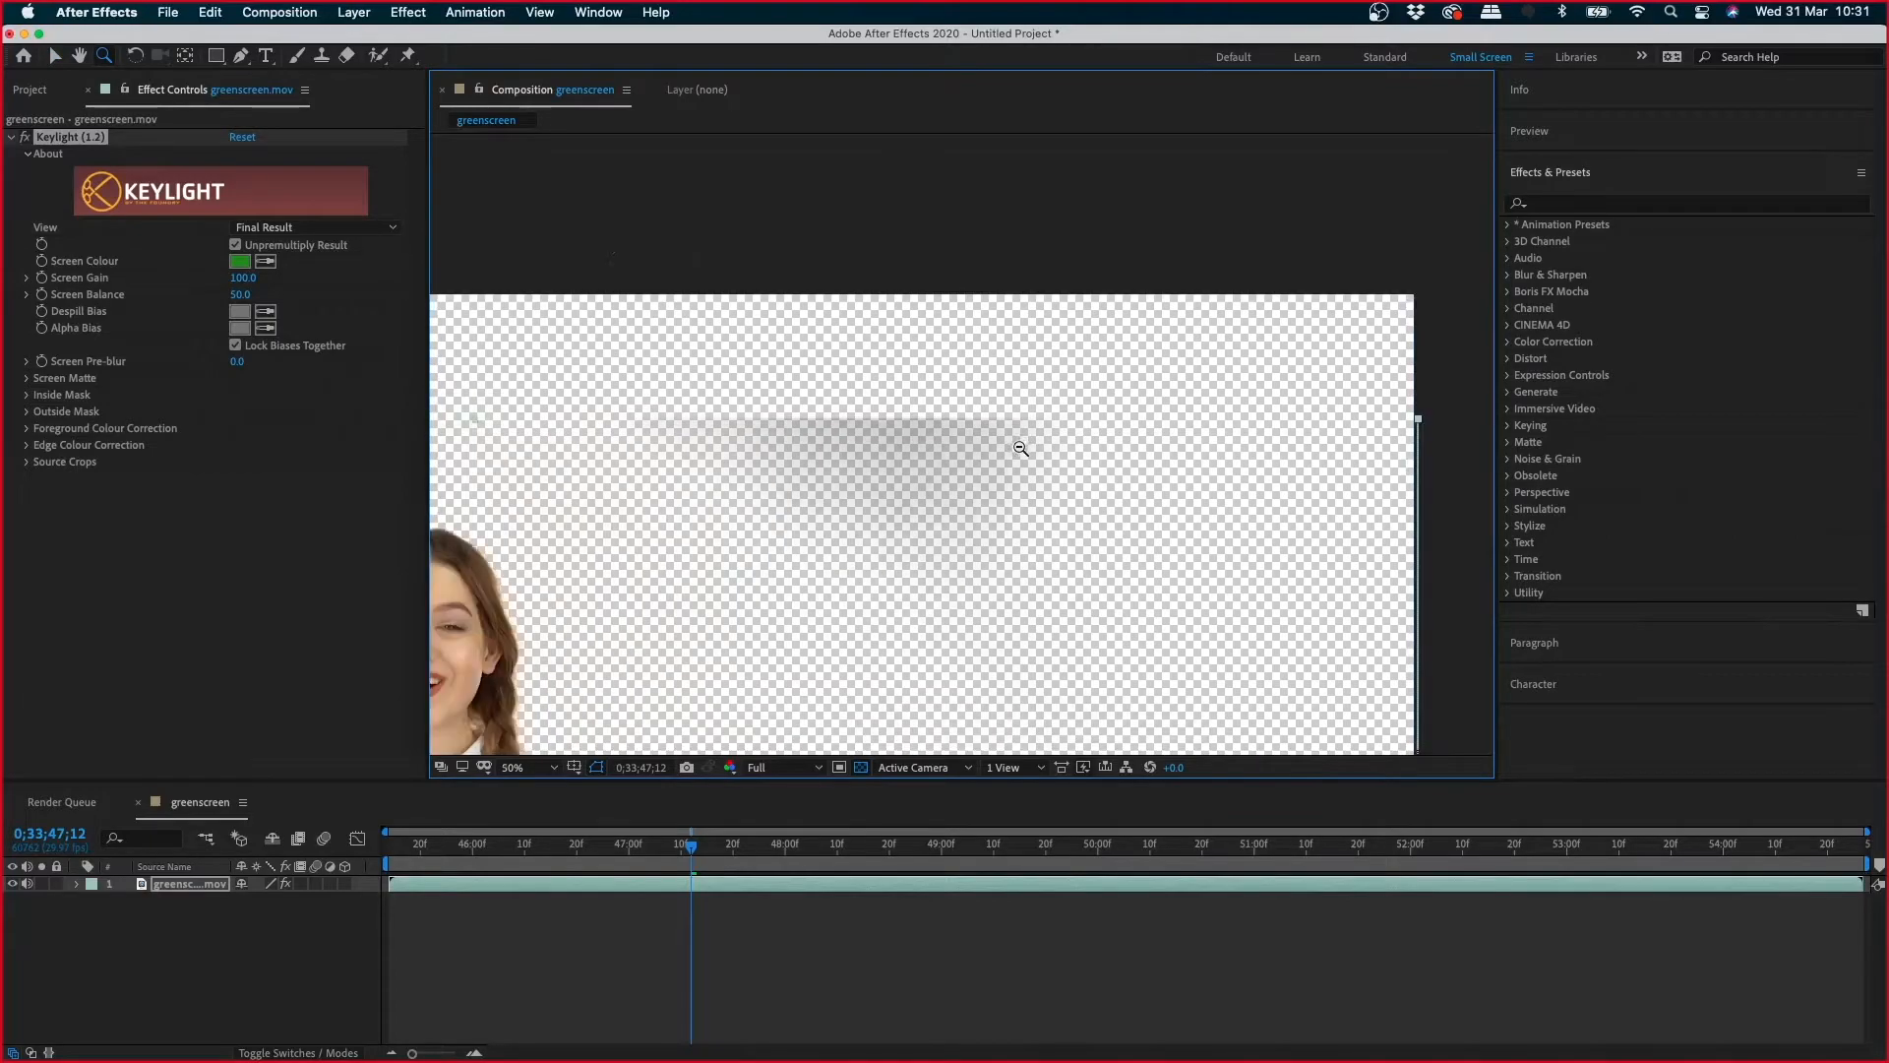
pyautogui.keyDown('alt'); pyautogui.click(930, 461); pyautogui.keyUp('alt')
pyautogui.press('h')
pyautogui.moveTo(827, 540); pyautogui.dragTo(1092, 317)
pyautogui.press('z')
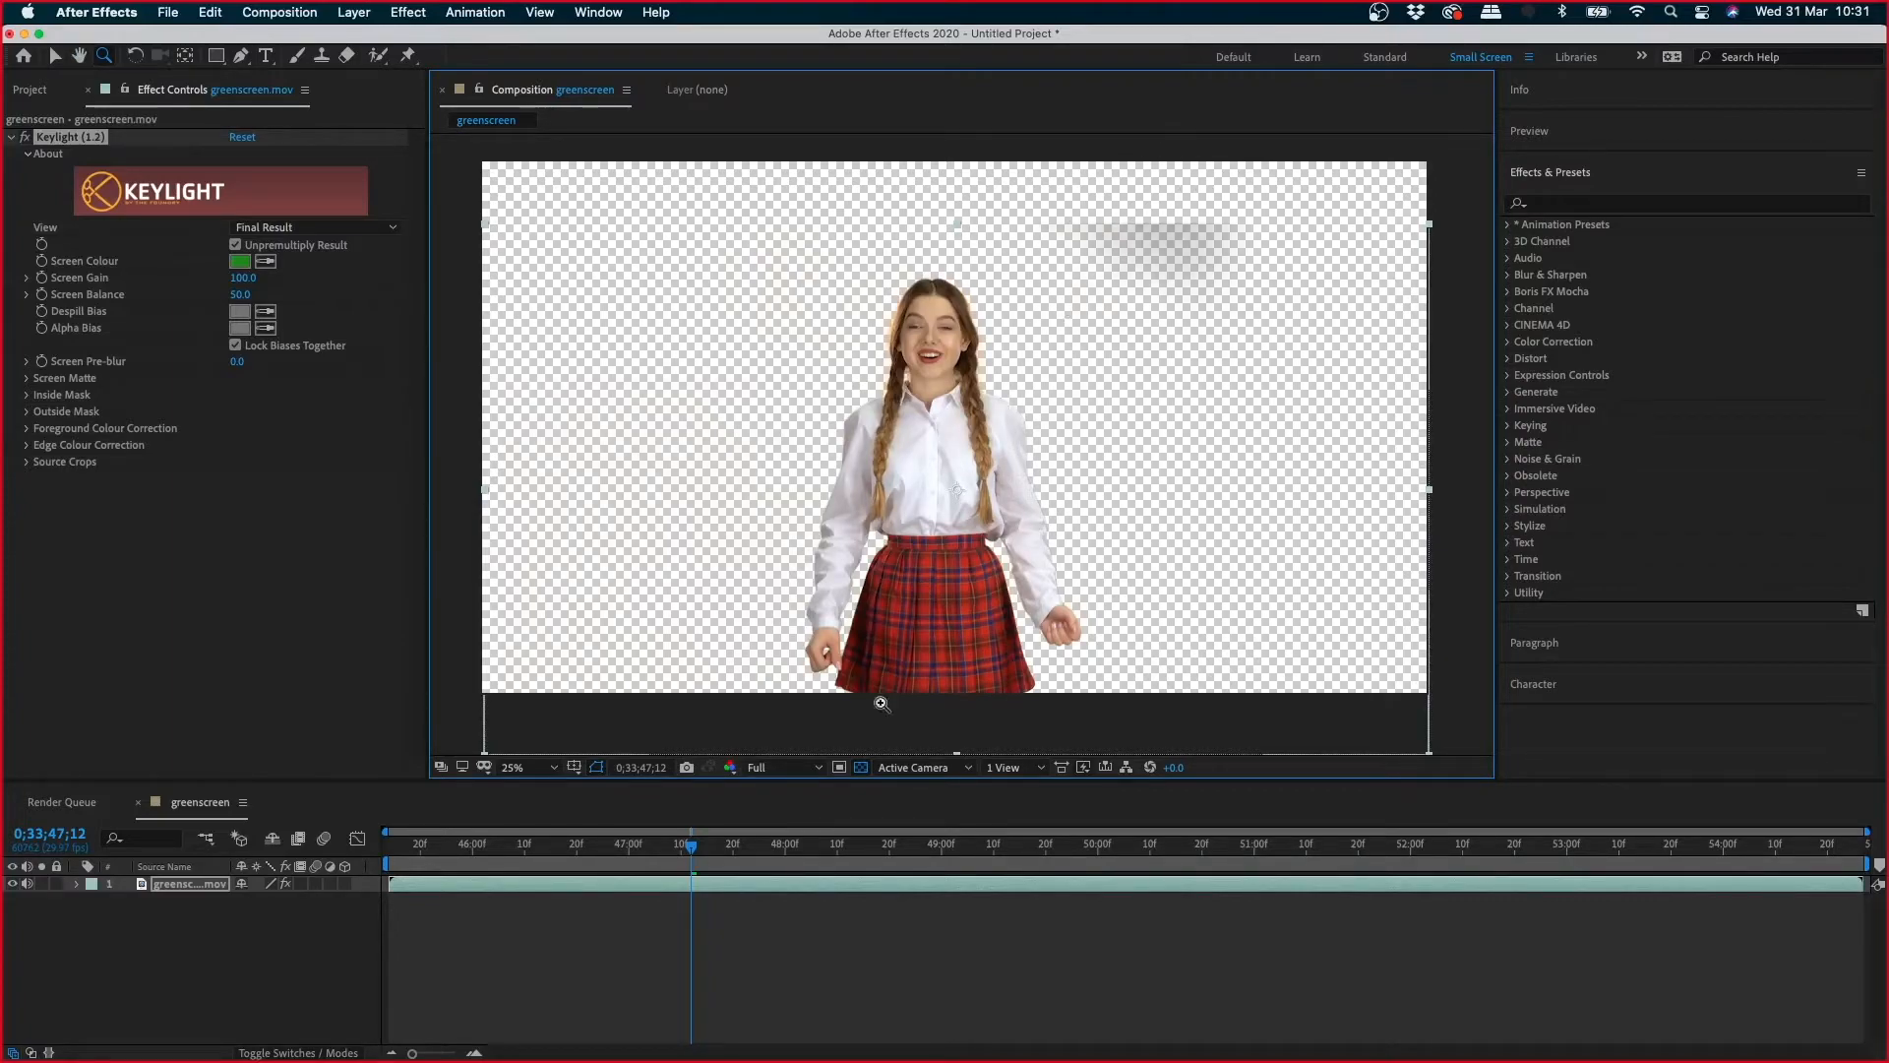
# - Turn off the transparency grid and change the composition's background color to a mid grey
pyautogui.click(861, 768)
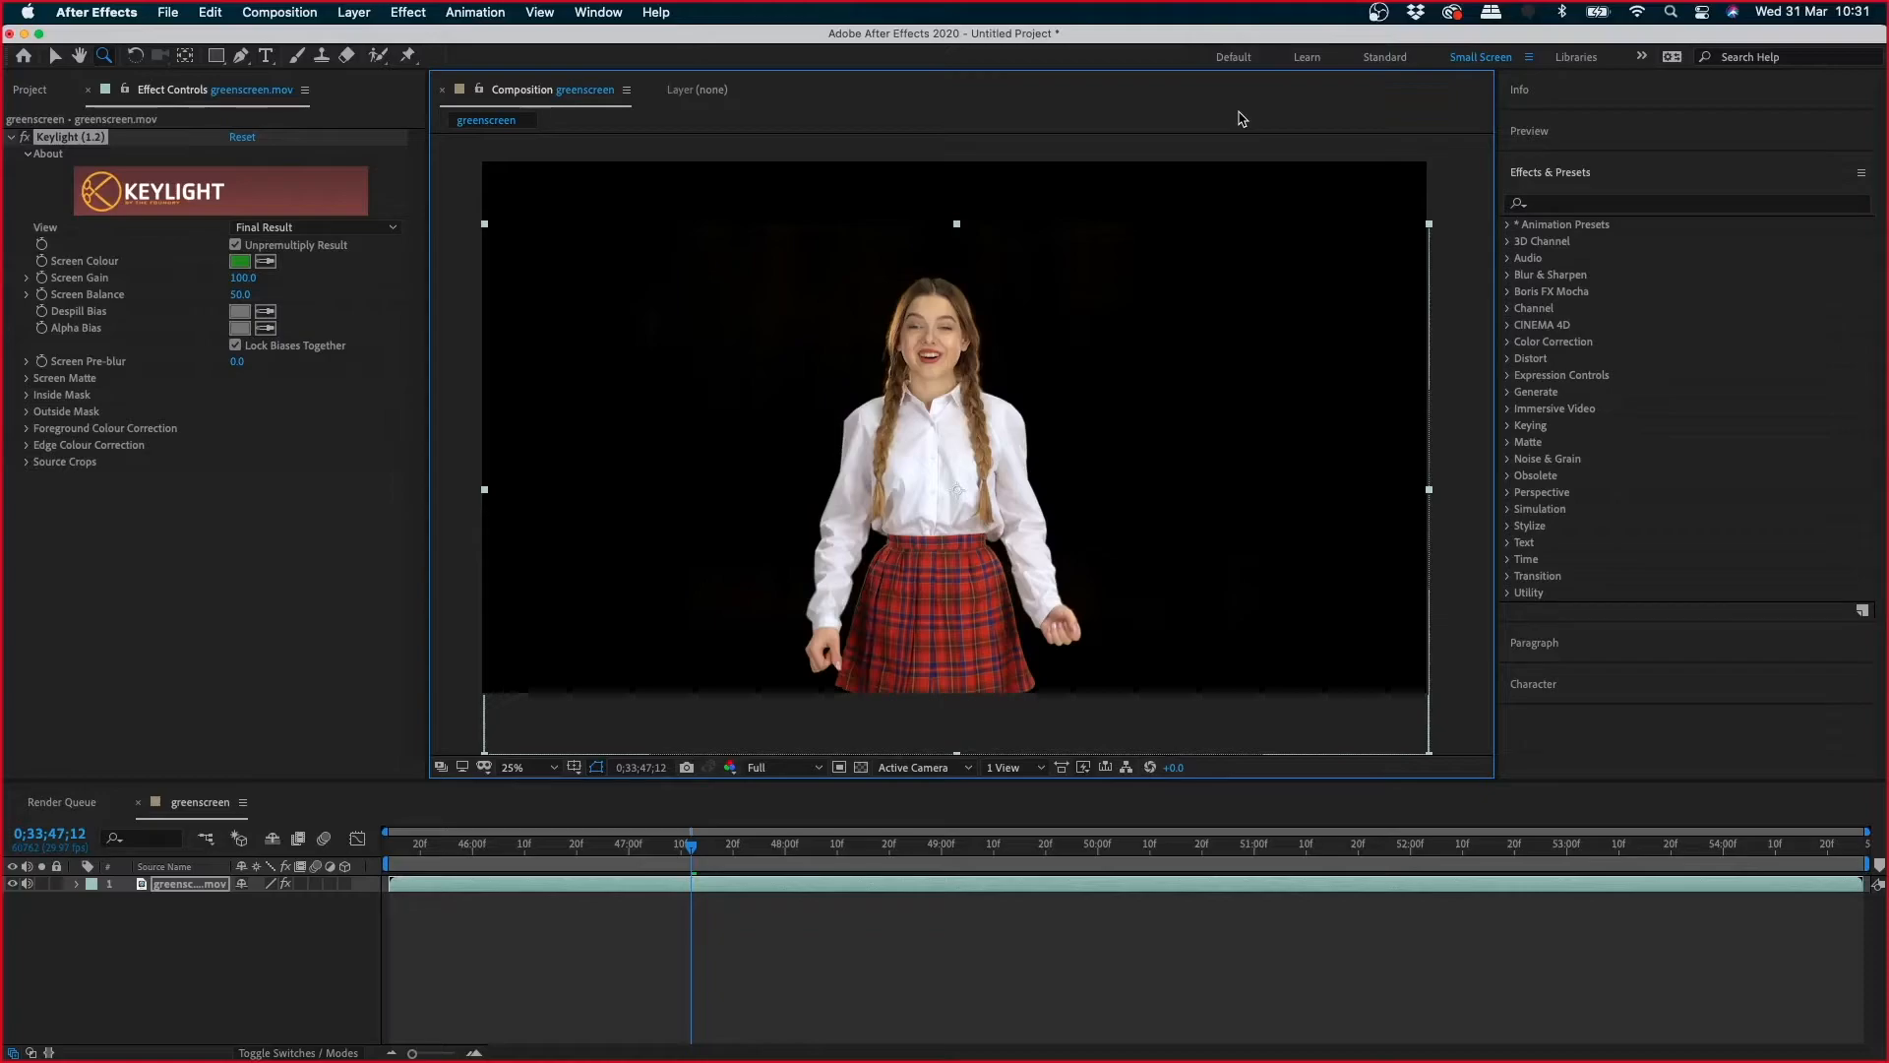
pyautogui.press('super+k')
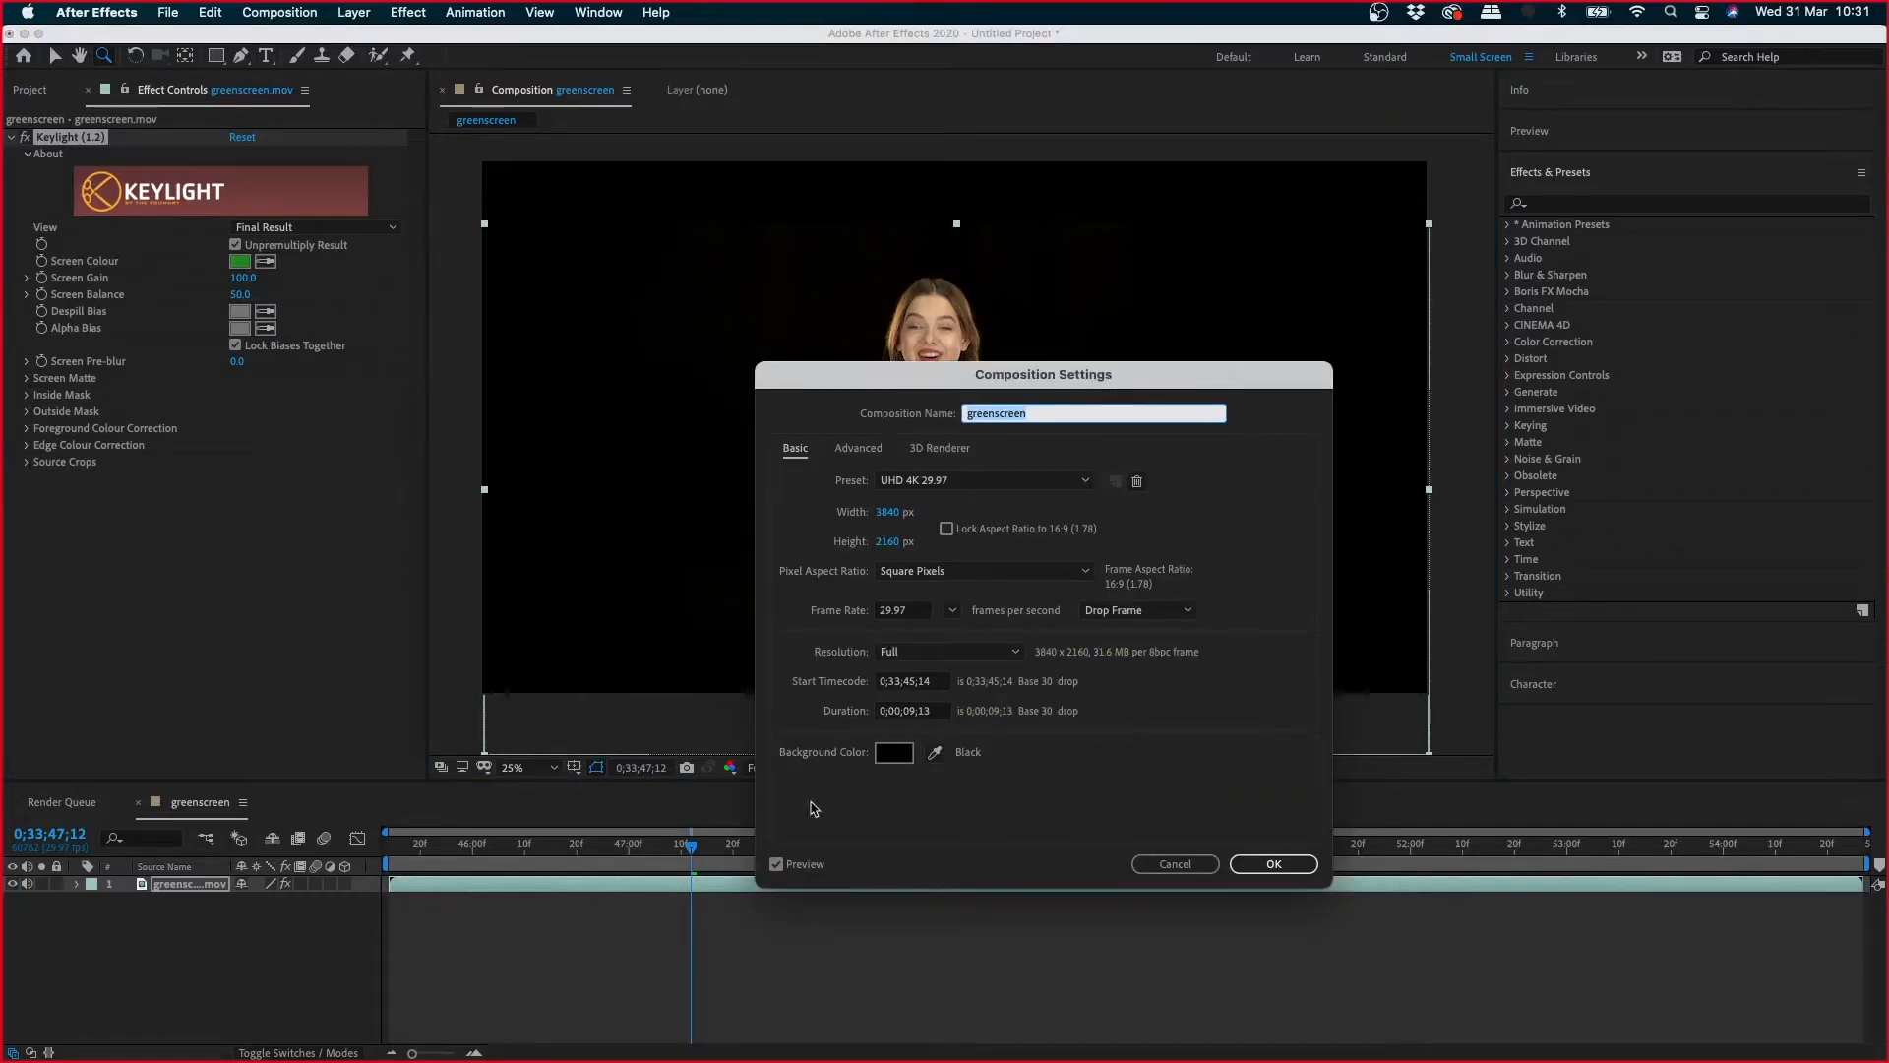
pyautogui.click(898, 755)
pyautogui.moveTo(651, 384)
pyautogui.mouseDown()
pyautogui.moveTo(596, 424)
pyautogui.moveTo(540, 400)
pyautogui.moveTo(492, 426)
pyautogui.mouseUp()
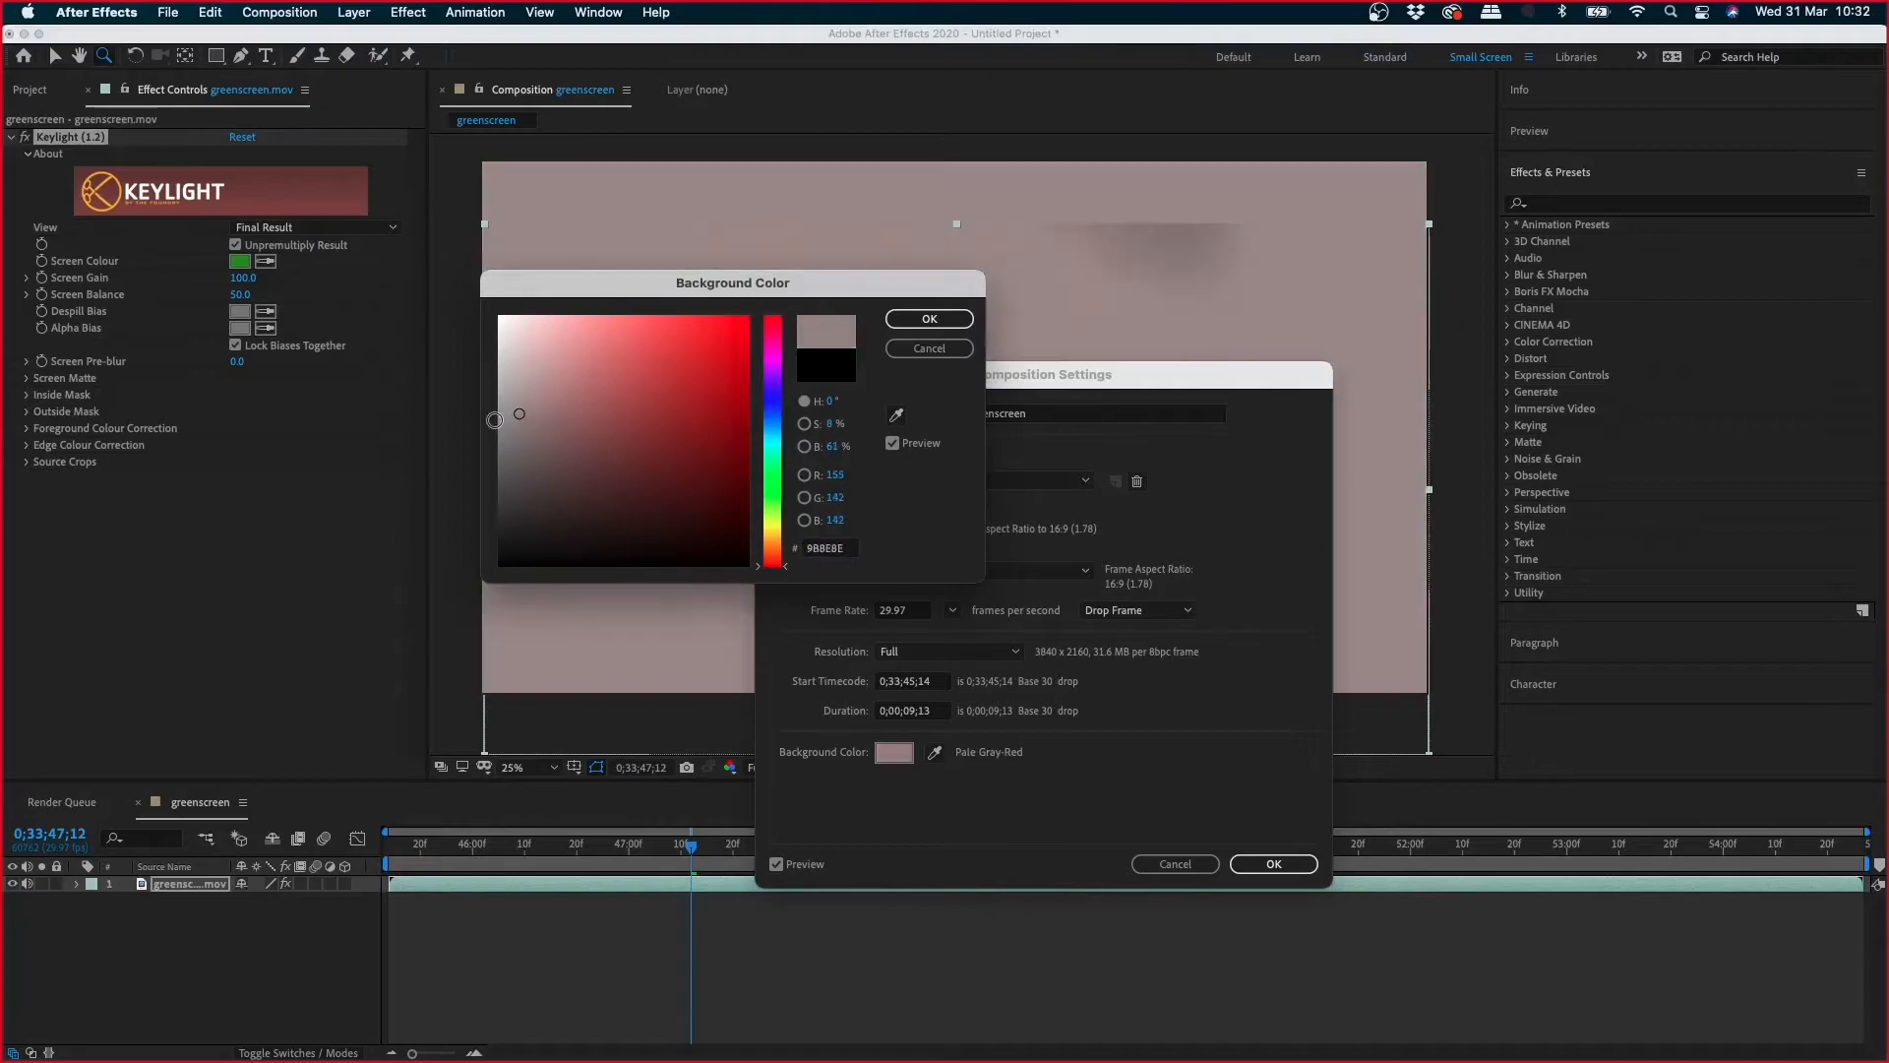
pyautogui.click(930, 320)
pyautogui.press('Return')
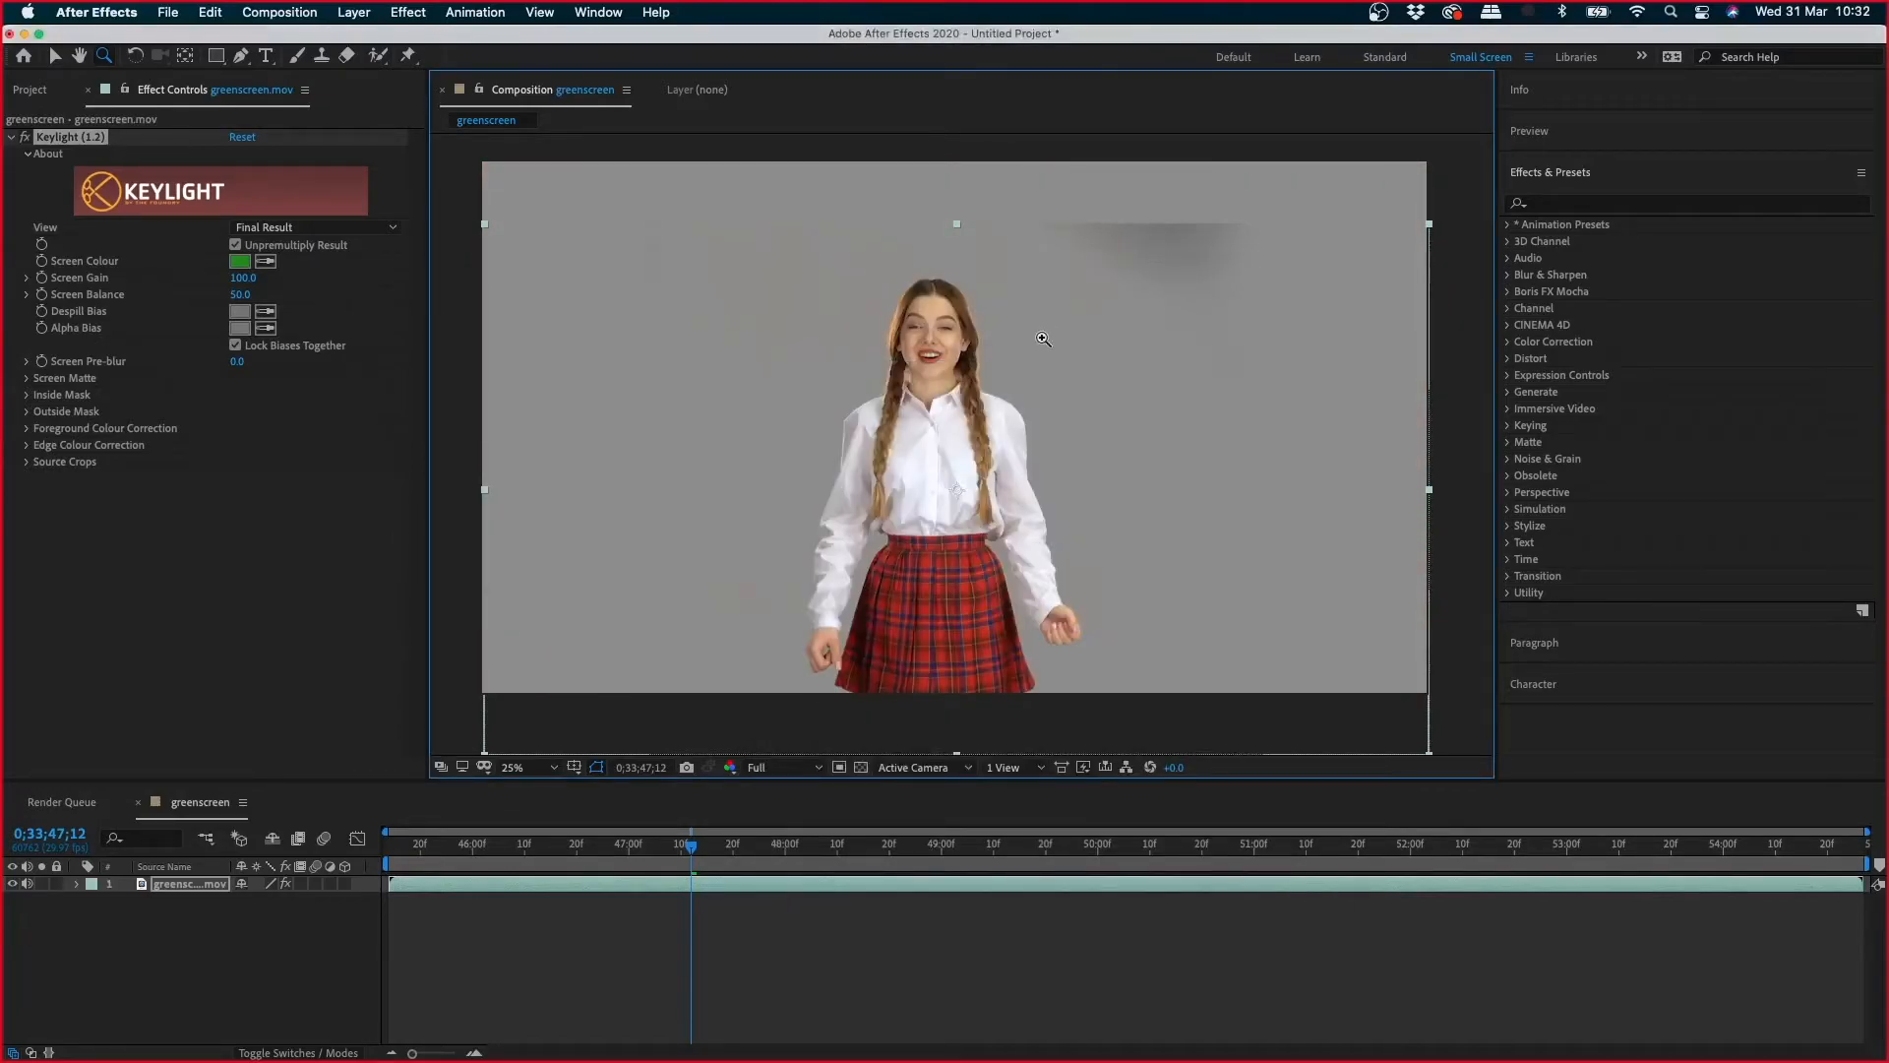
# - Move the footage layer up in the frame and set Keylight's View to Screen Matte
pyautogui.press('v')
pyautogui.moveTo(970, 417); pyautogui.dragTo(967, 374)
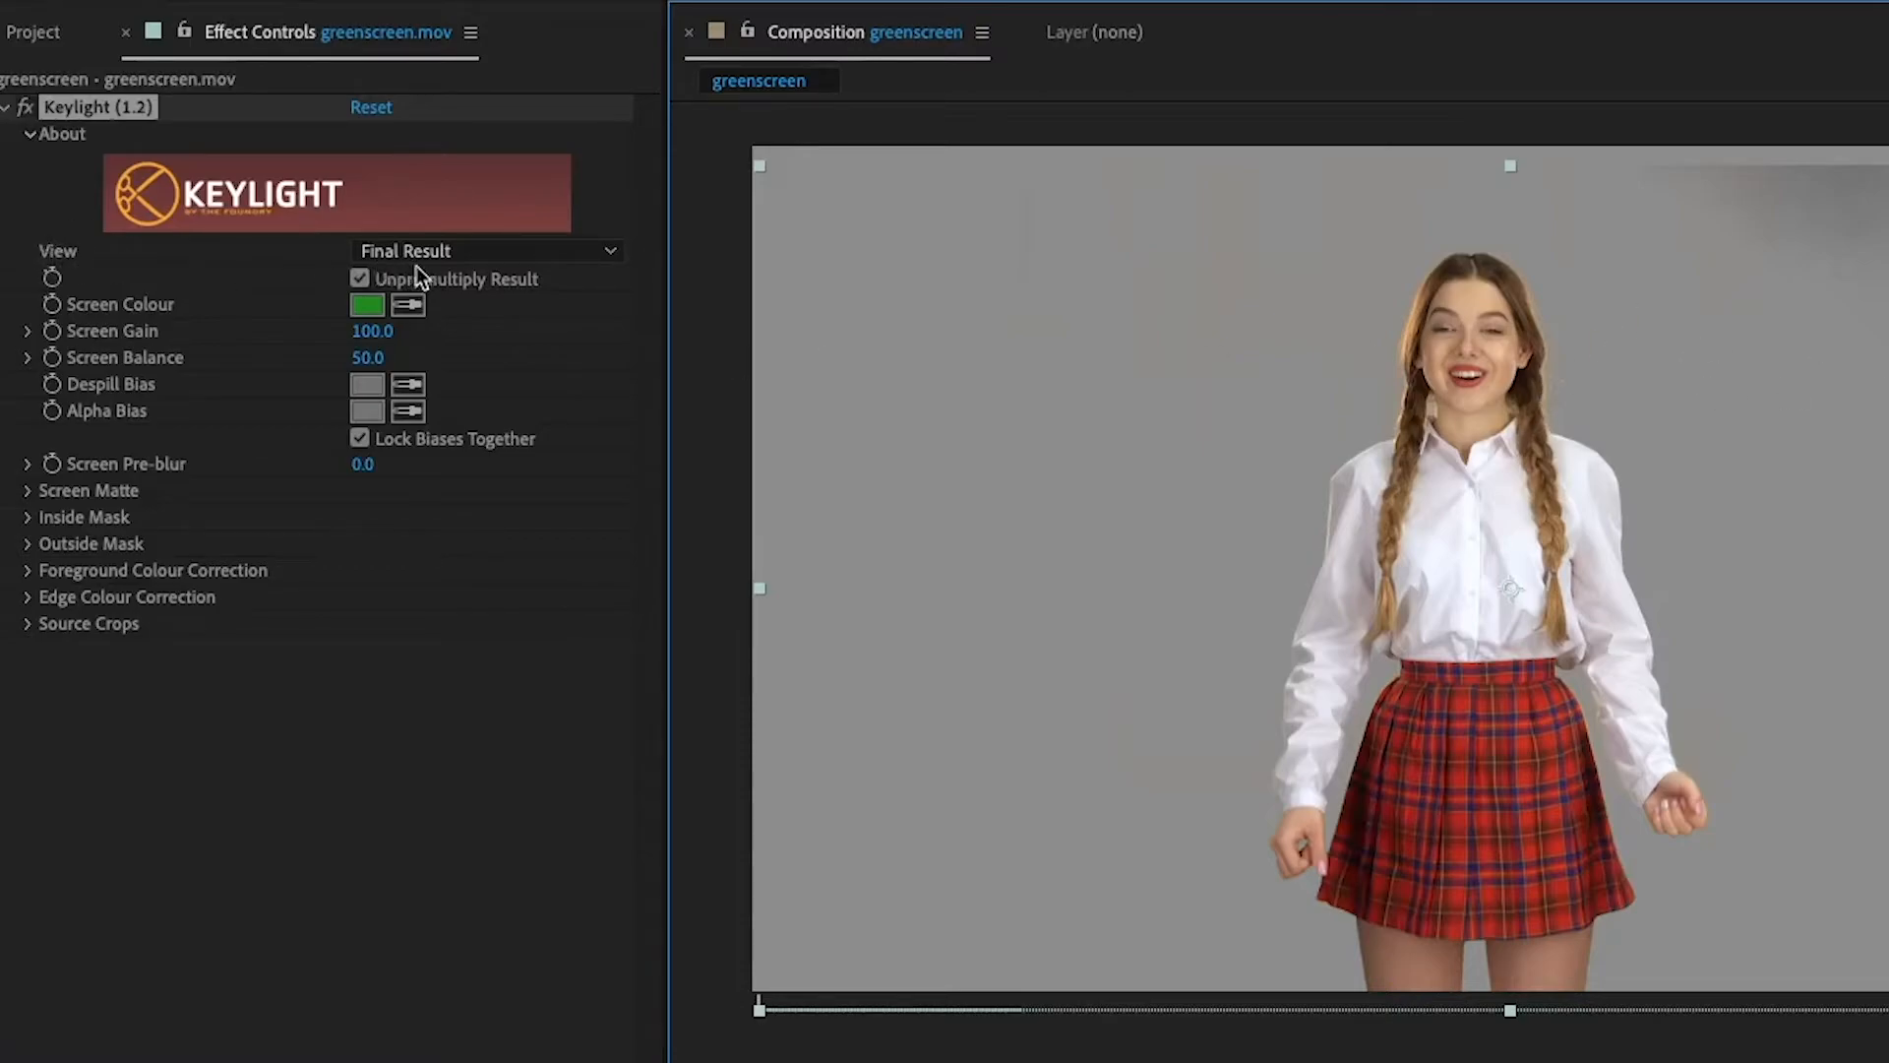
pyautogui.click(470, 252)
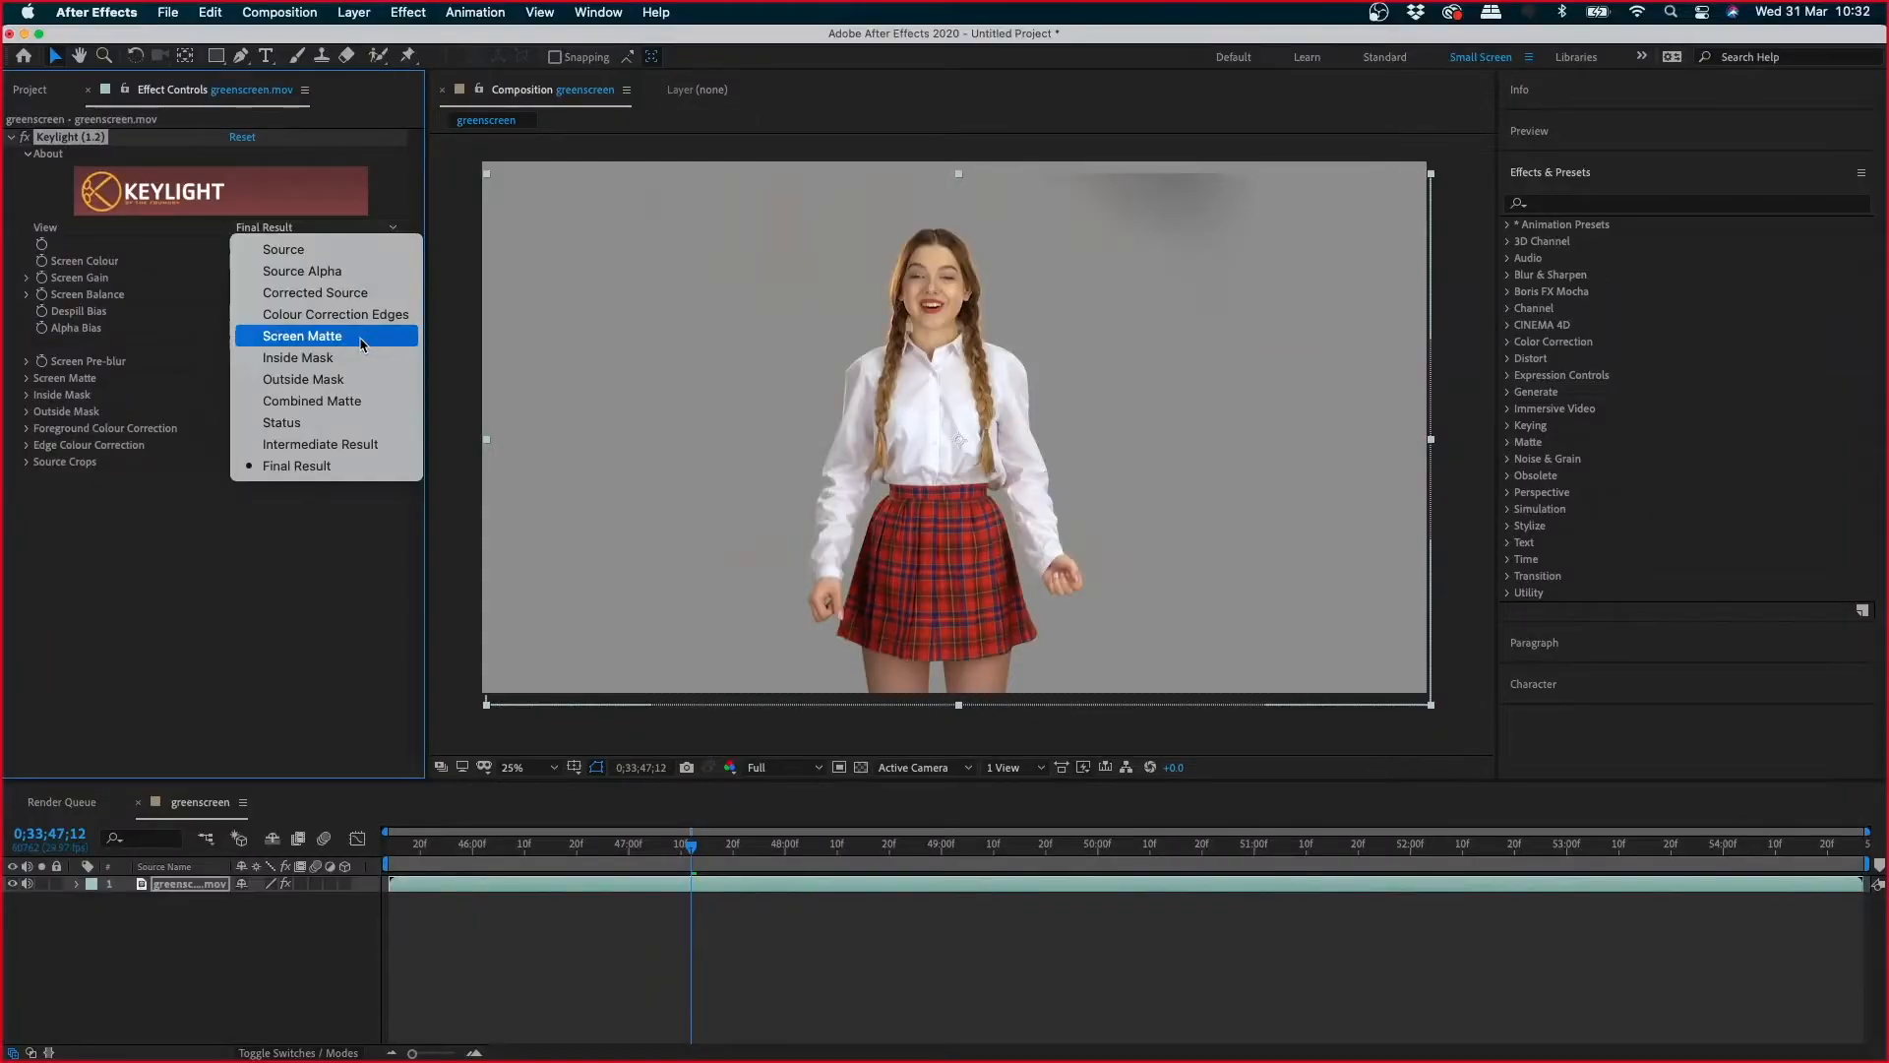
pyautogui.click(511, 426)
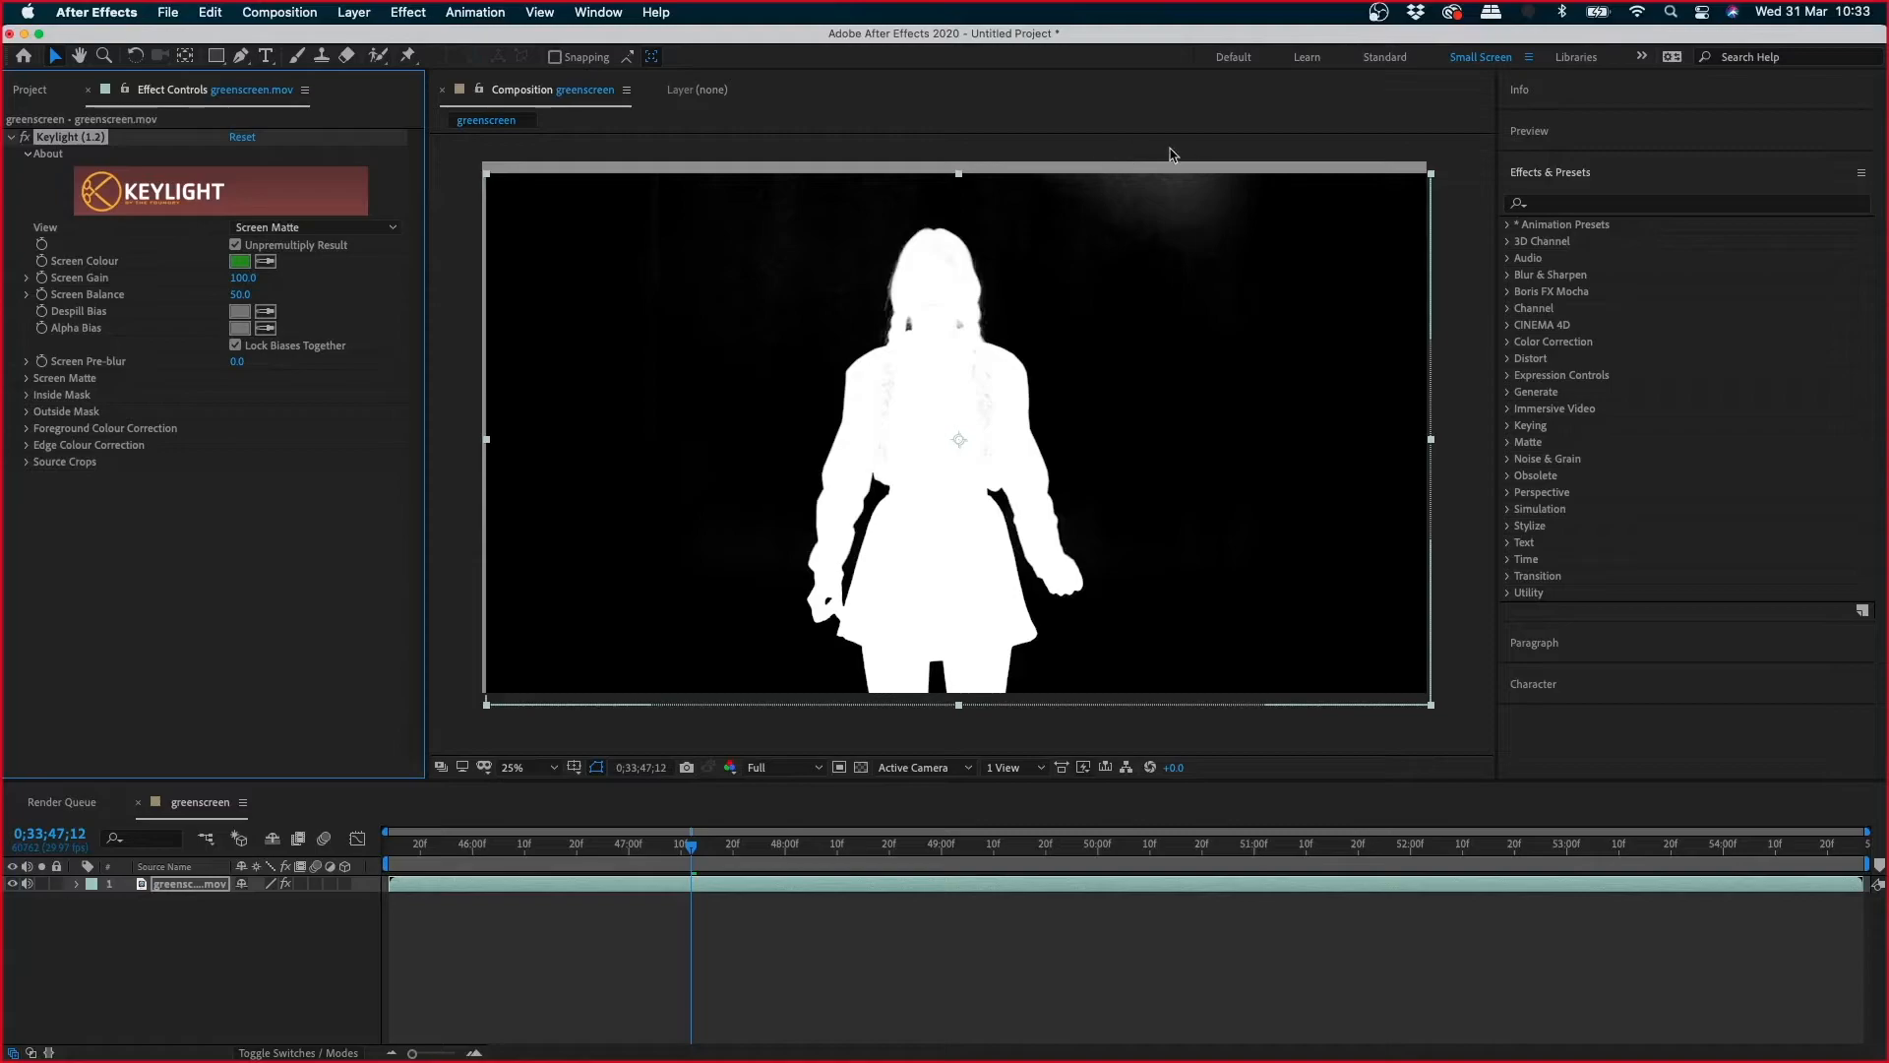
# - Examine the screen matte at 50% around the woman's head, braids, arms and skirt and across the surrounding backdrop
pyautogui.press('z')
pyautogui.click(812, 199)
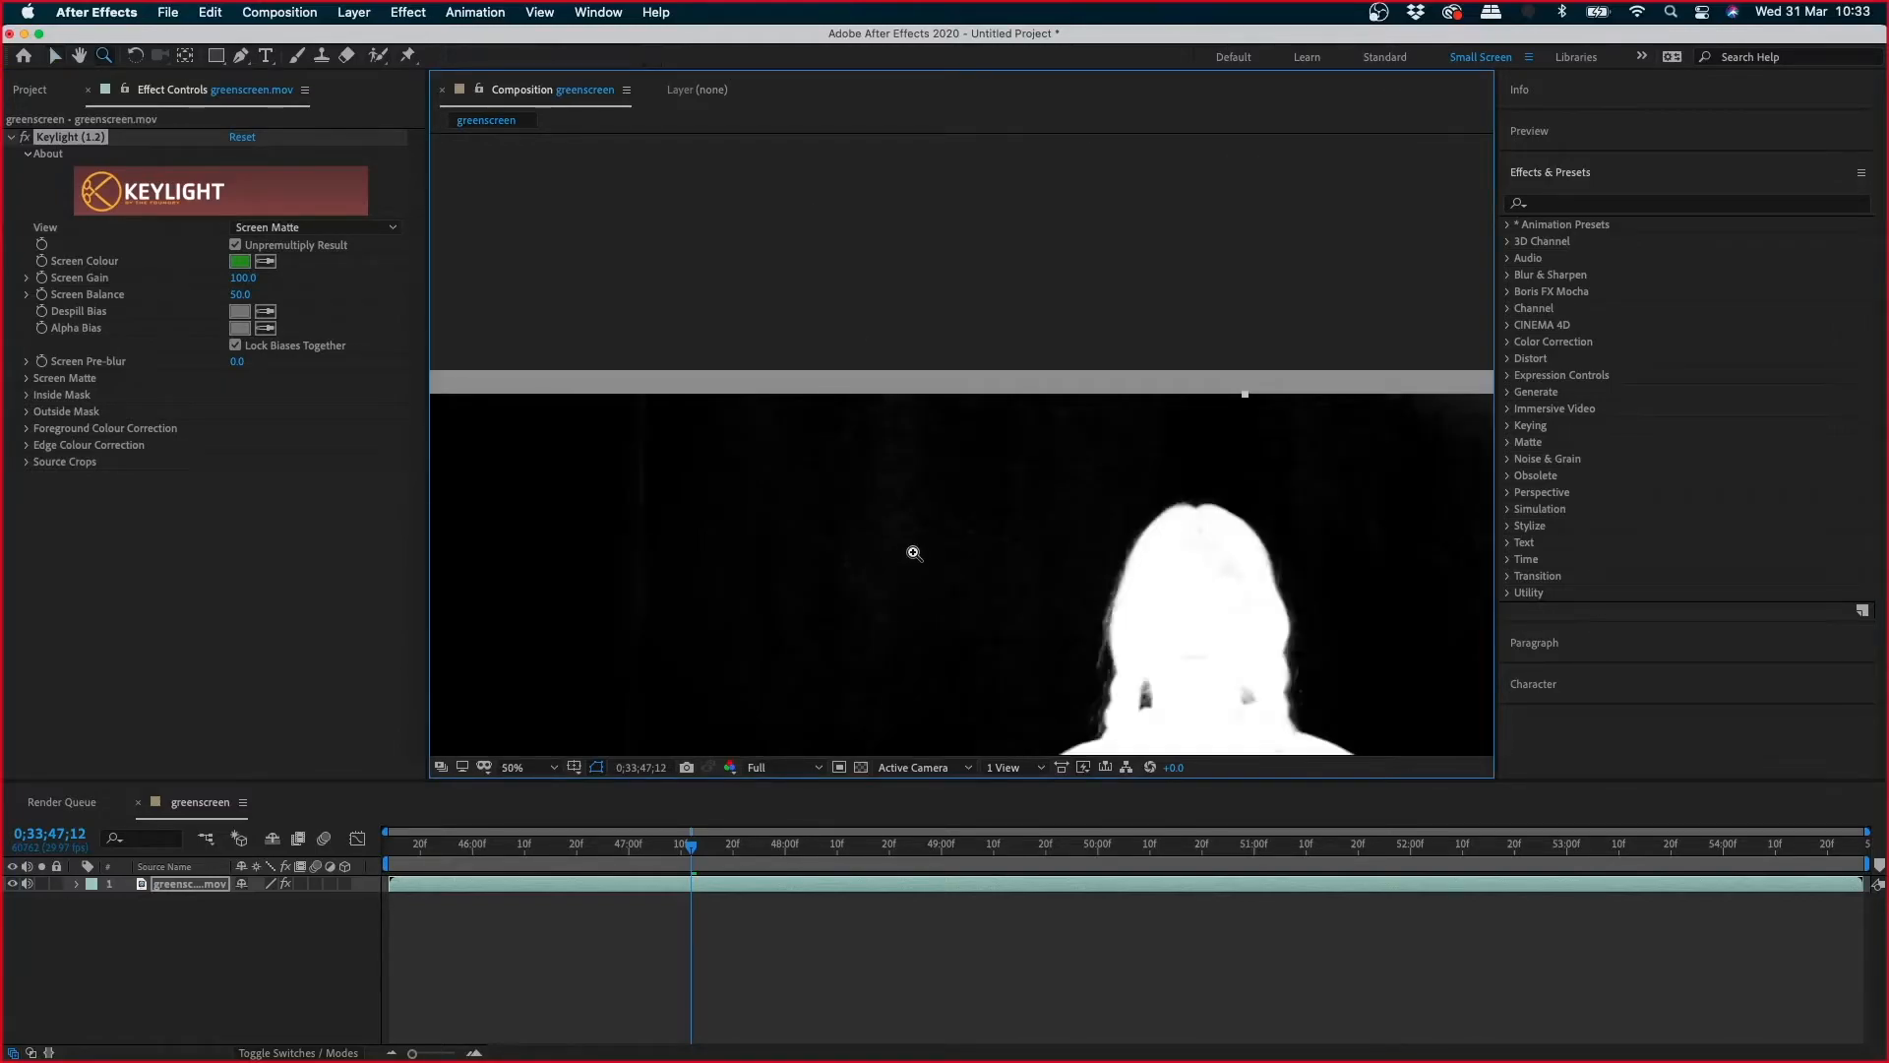
pyautogui.scroll(-5, 915, 553)
pyautogui.hscroll(-4, 1025, 346)
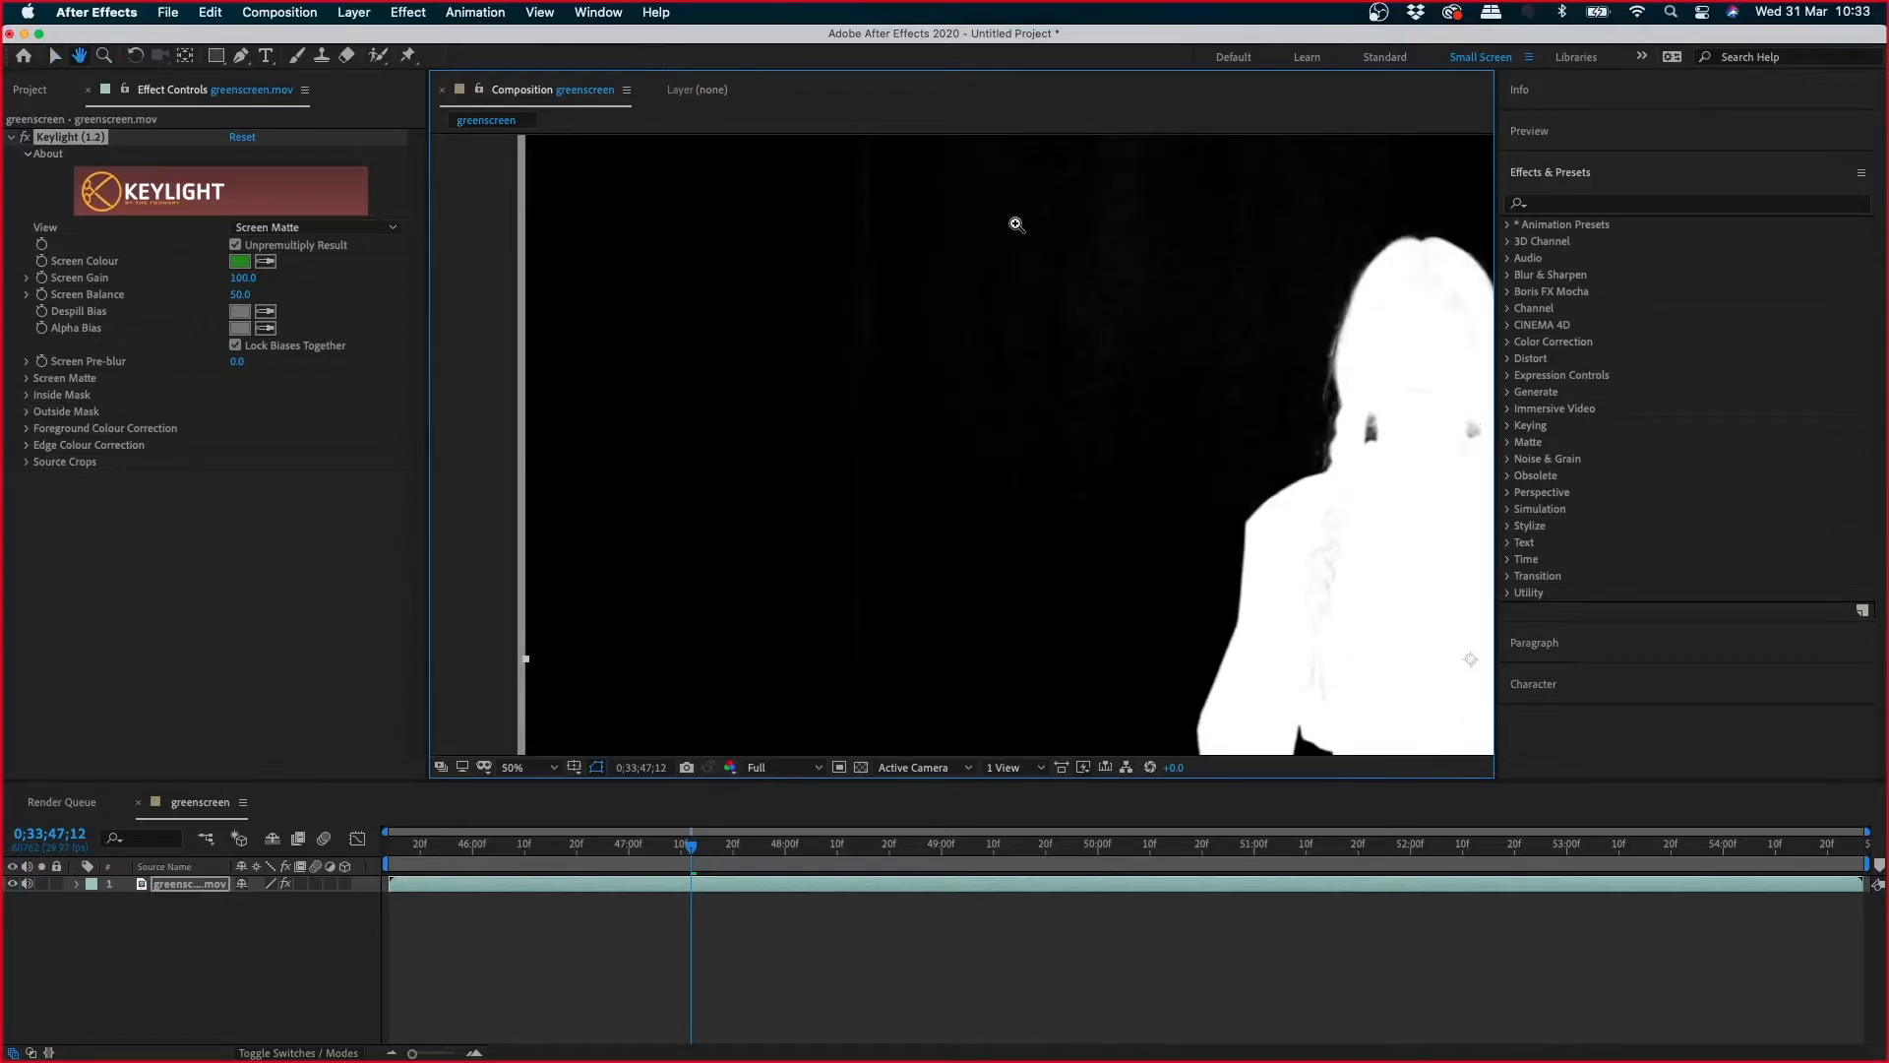
pyautogui.moveTo(1017, 224); pyautogui.dragTo(795, 313)
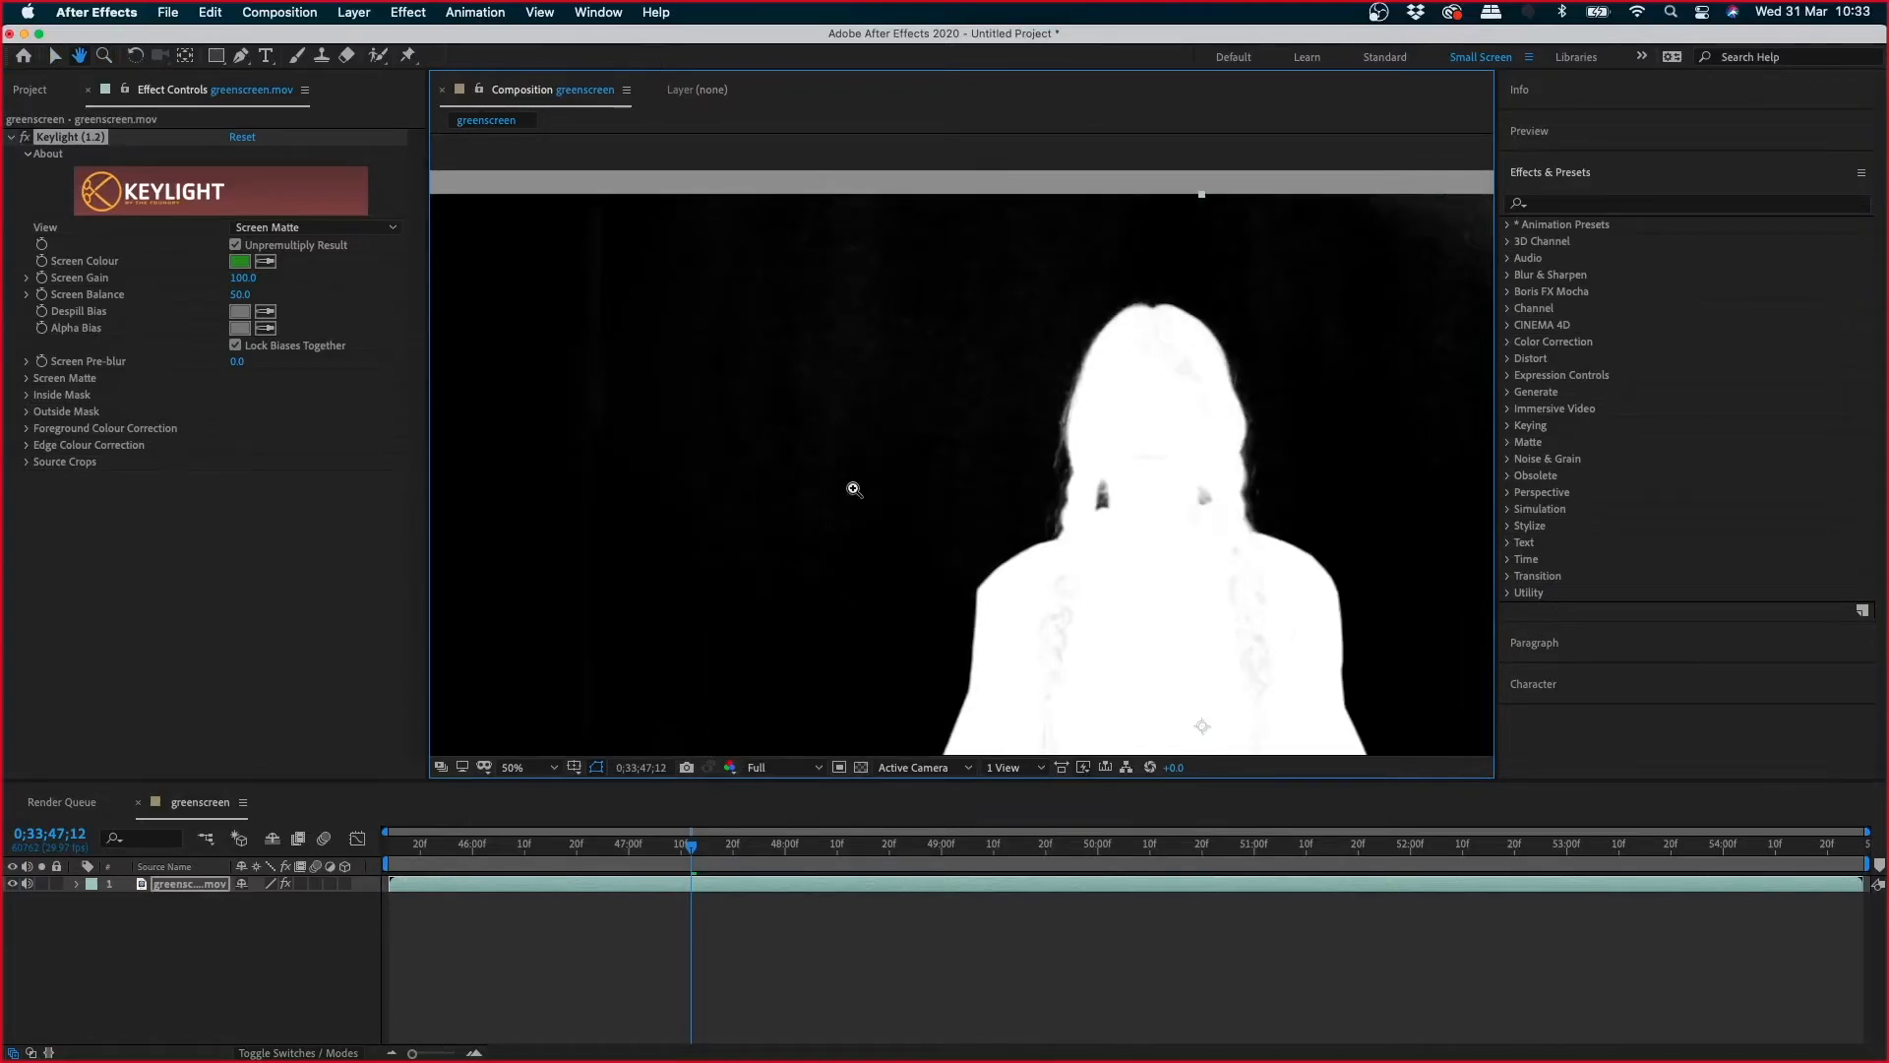
pyautogui.press('h')
pyautogui.moveTo(712, 659); pyautogui.dragTo(825, 148)
pyautogui.moveTo(1234, 345); pyautogui.dragTo(816, 414)
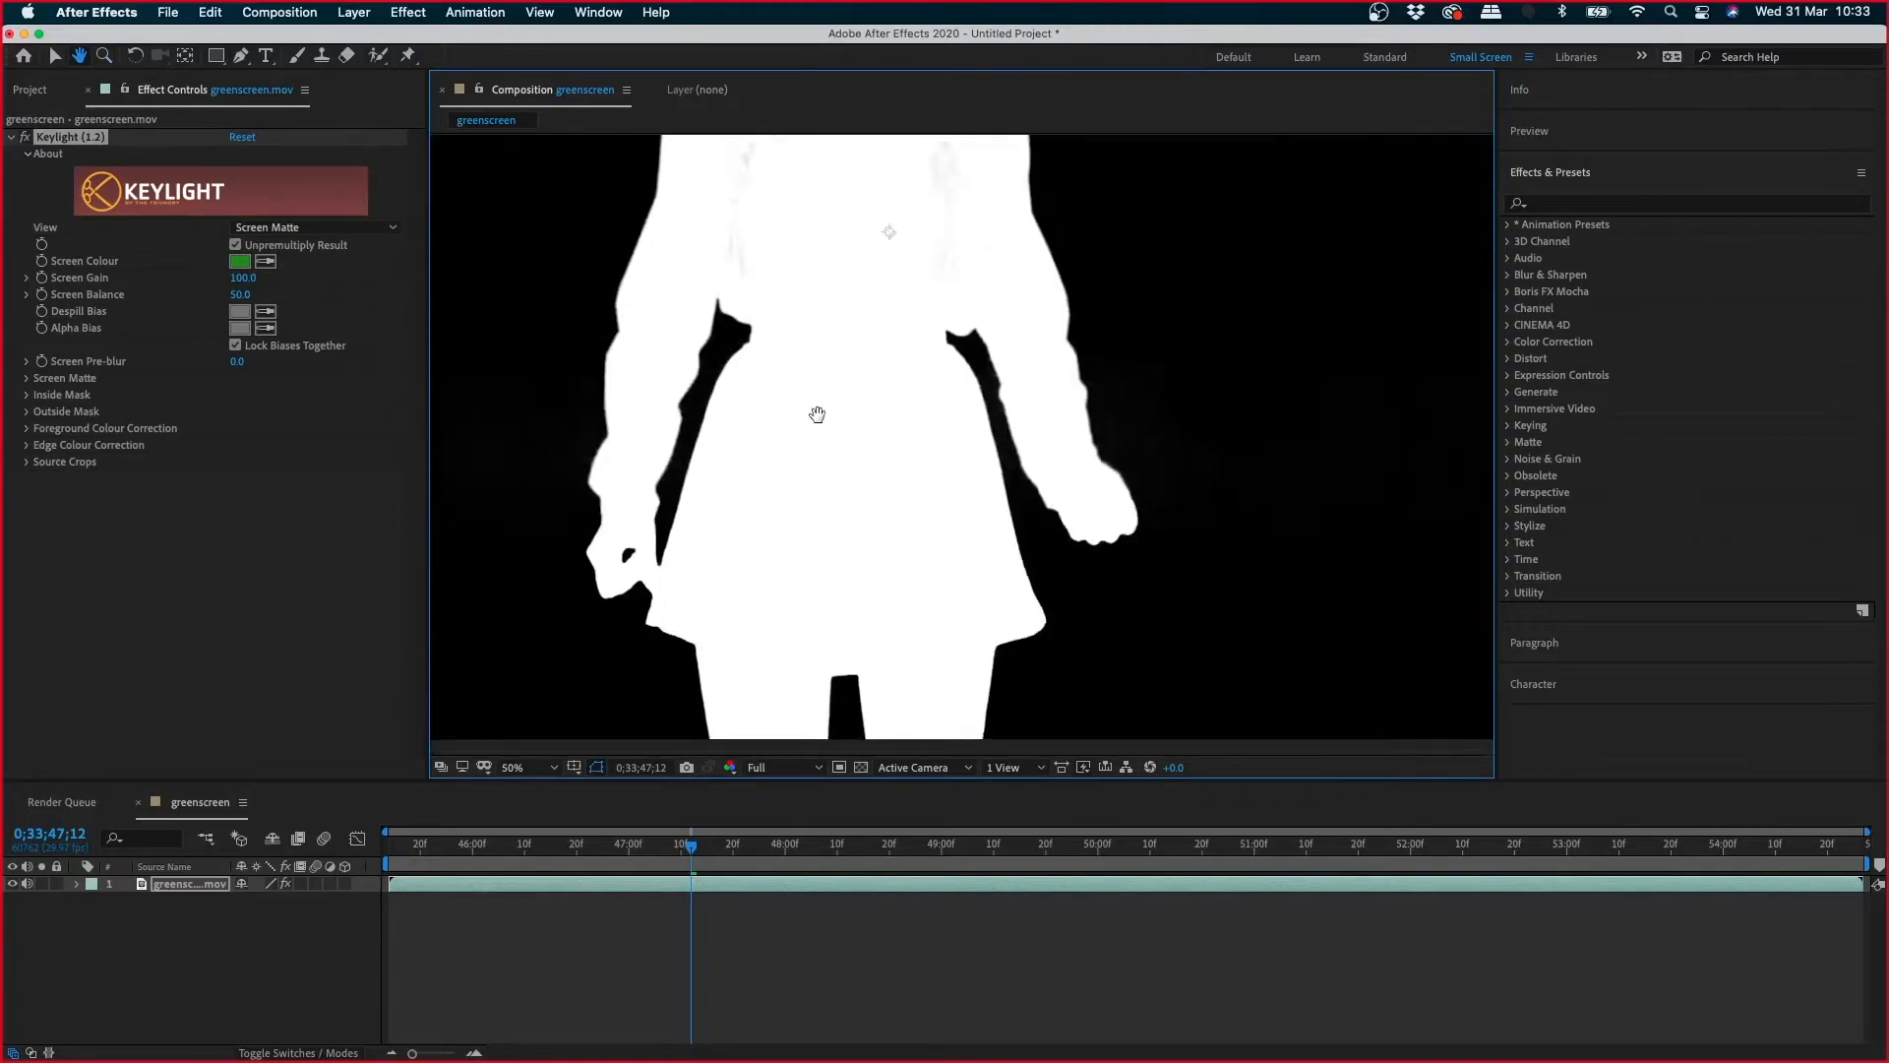
pyautogui.hscroll(10, 817, 414)
pyautogui.press('z')
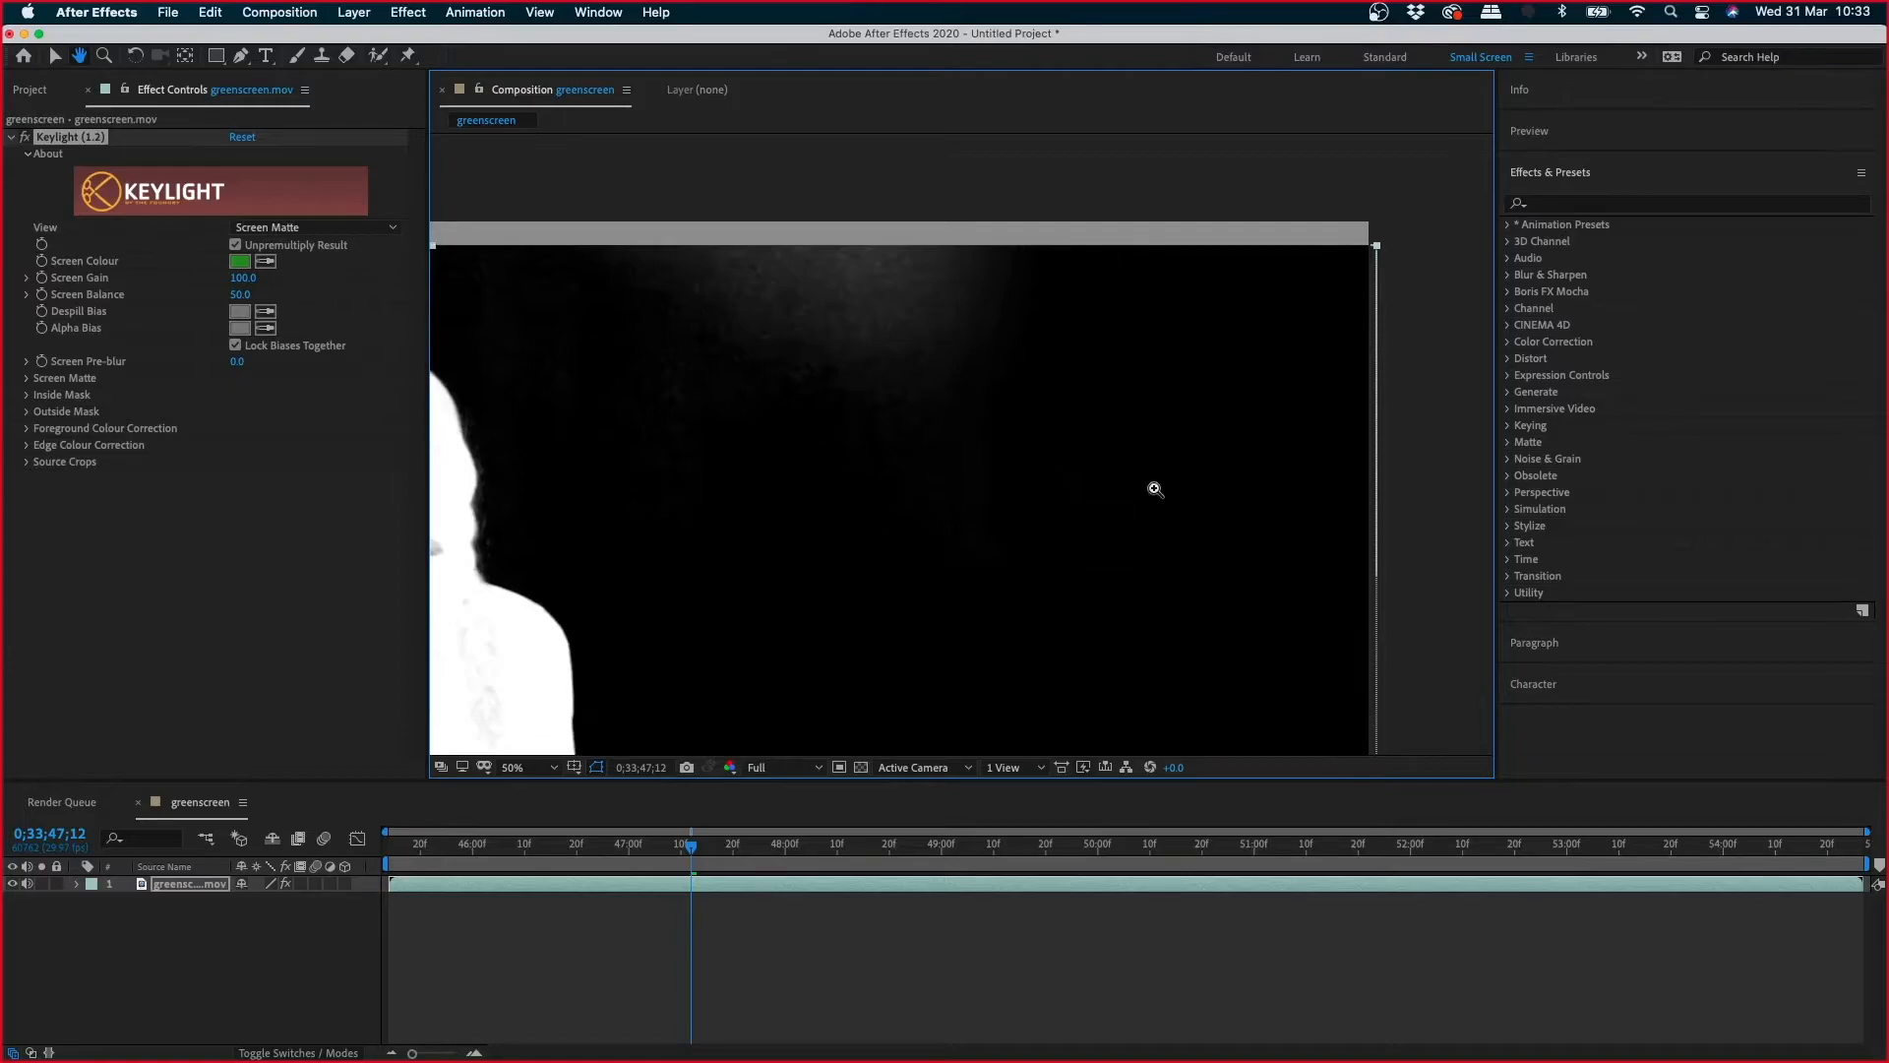
pyautogui.moveTo(1148, 595); pyautogui.dragTo(1156, 72)
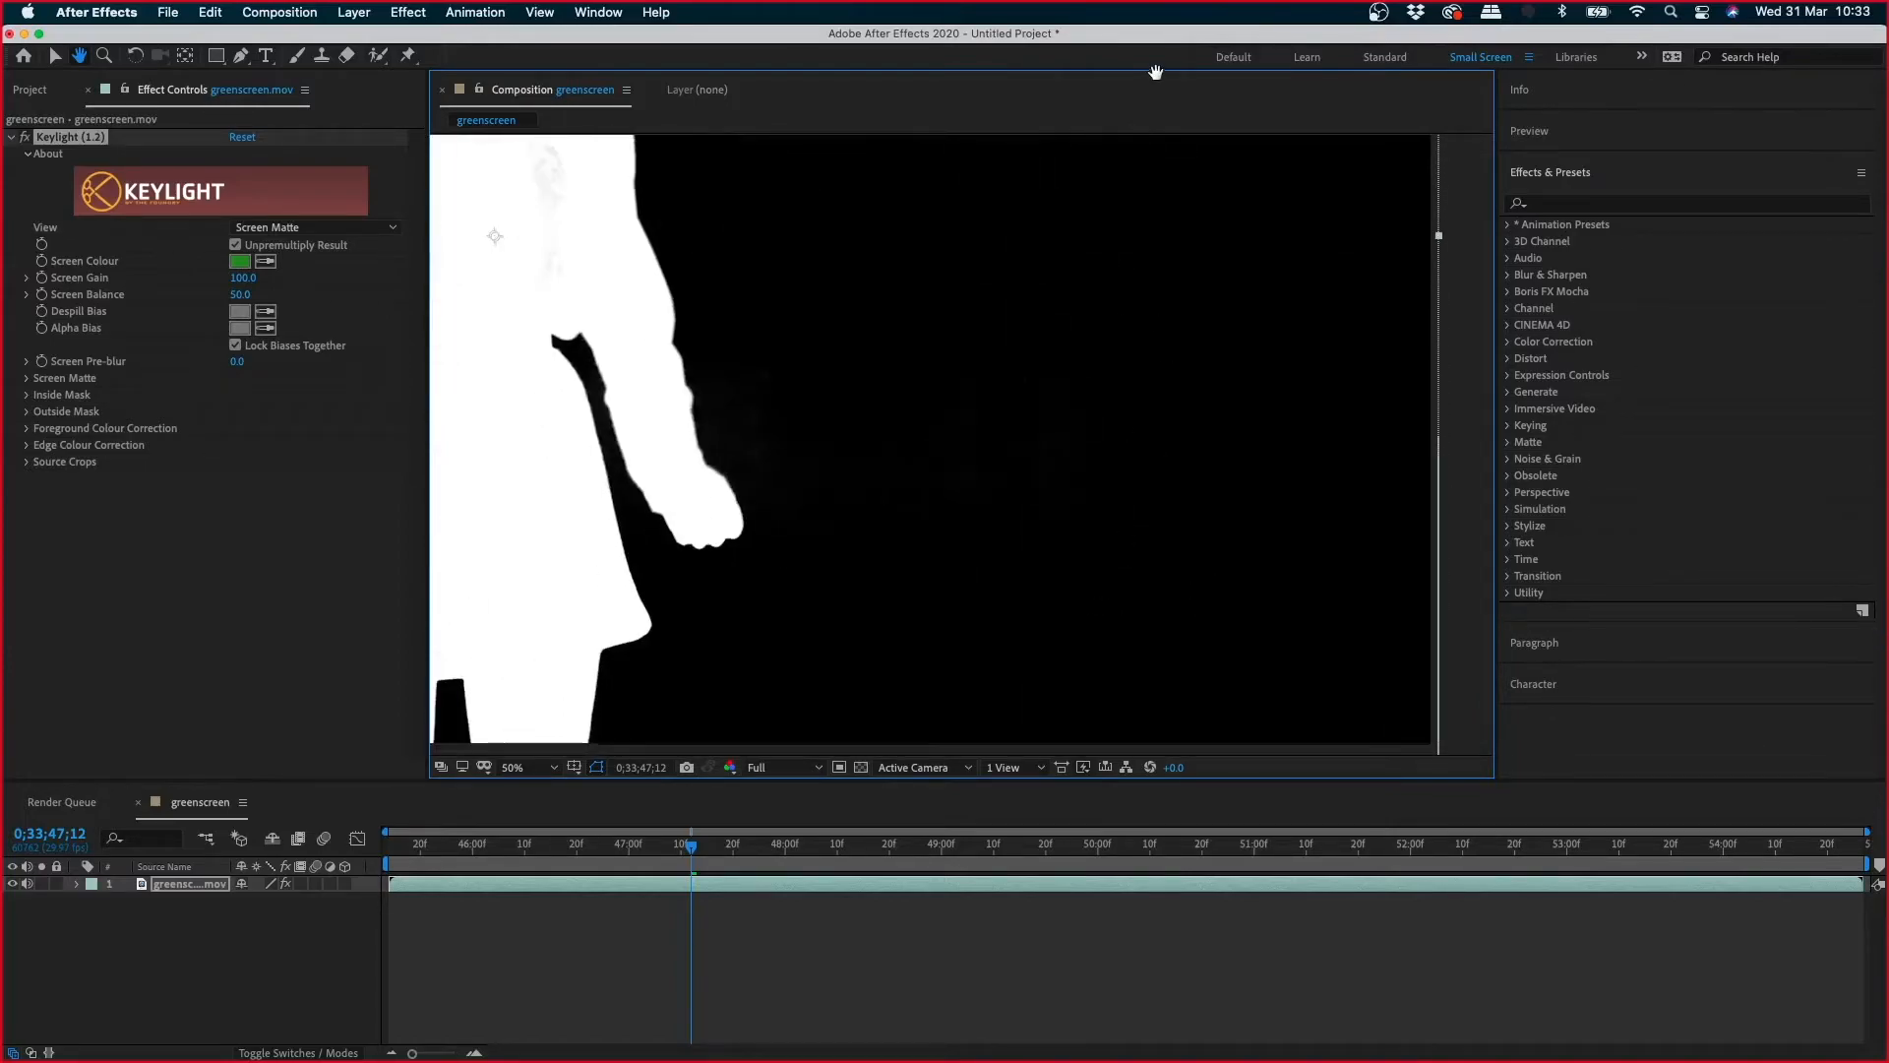
pyautogui.moveTo(801, 394); pyautogui.dragTo(987, 608)
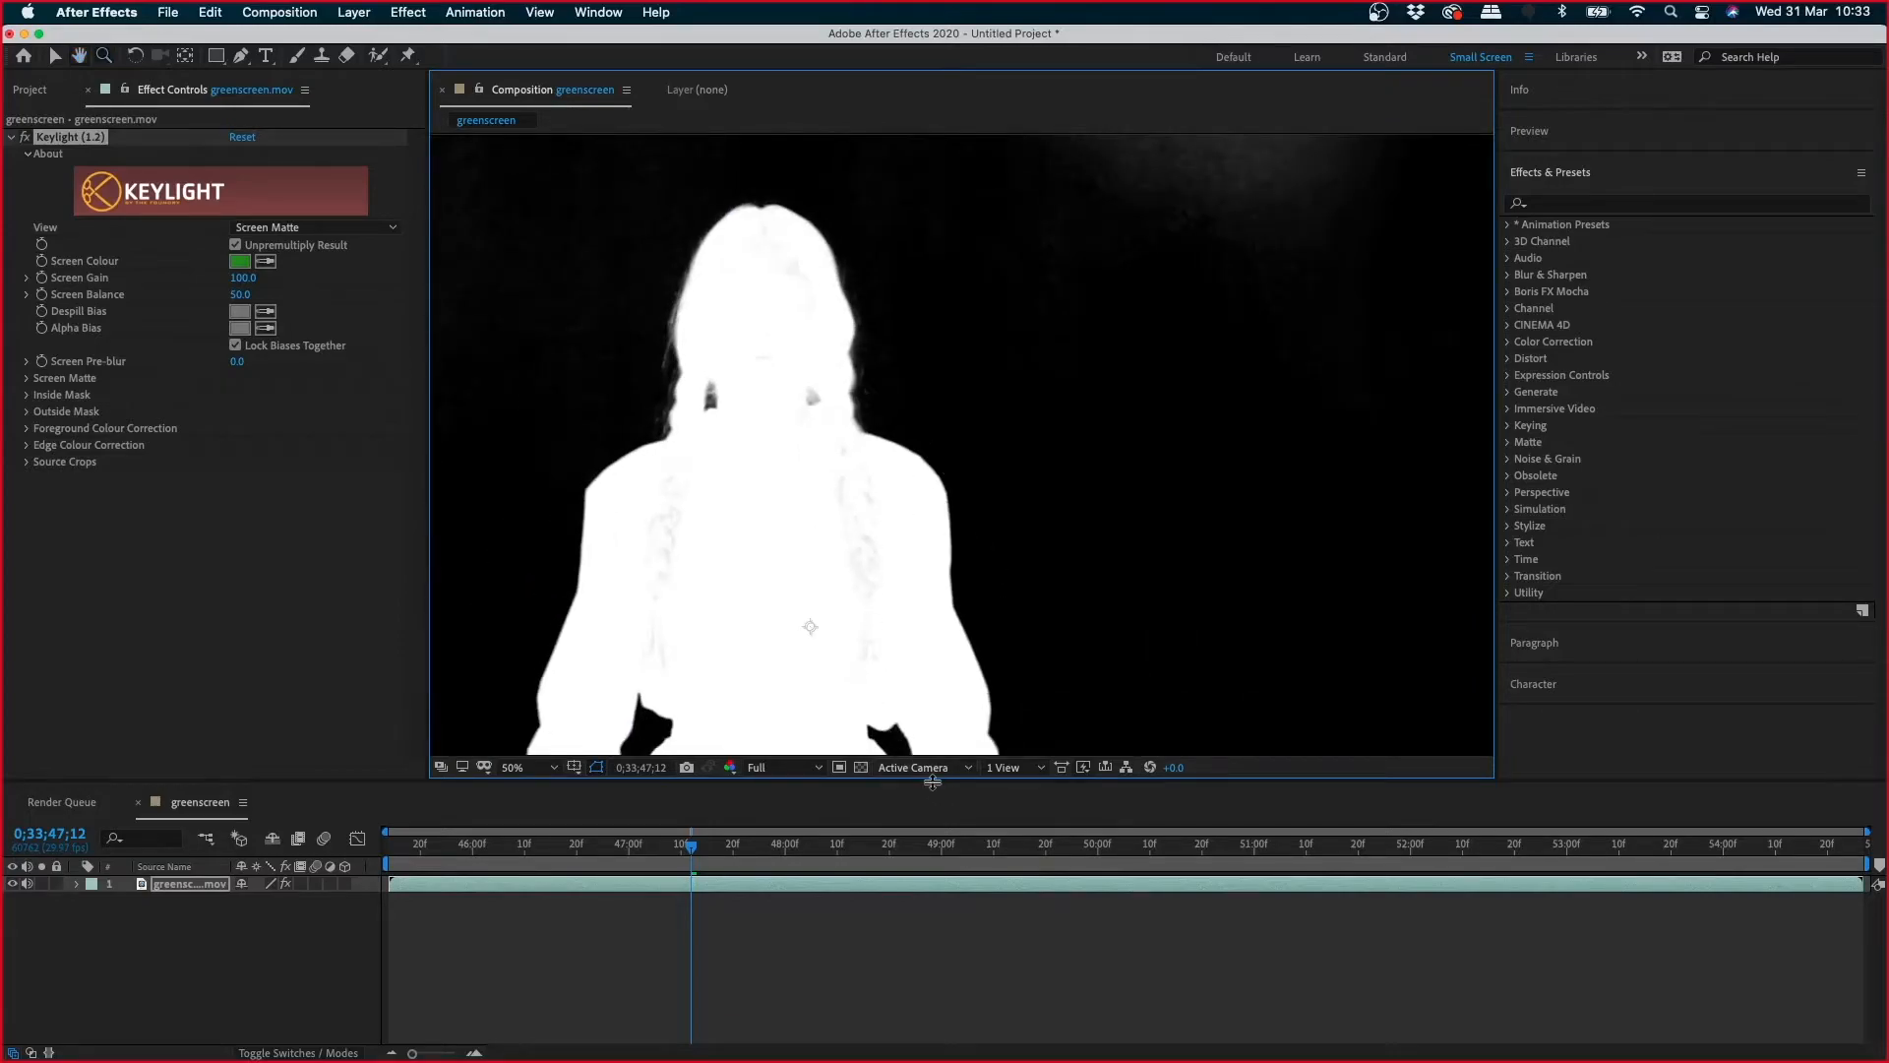
pyautogui.click(1015, 770)
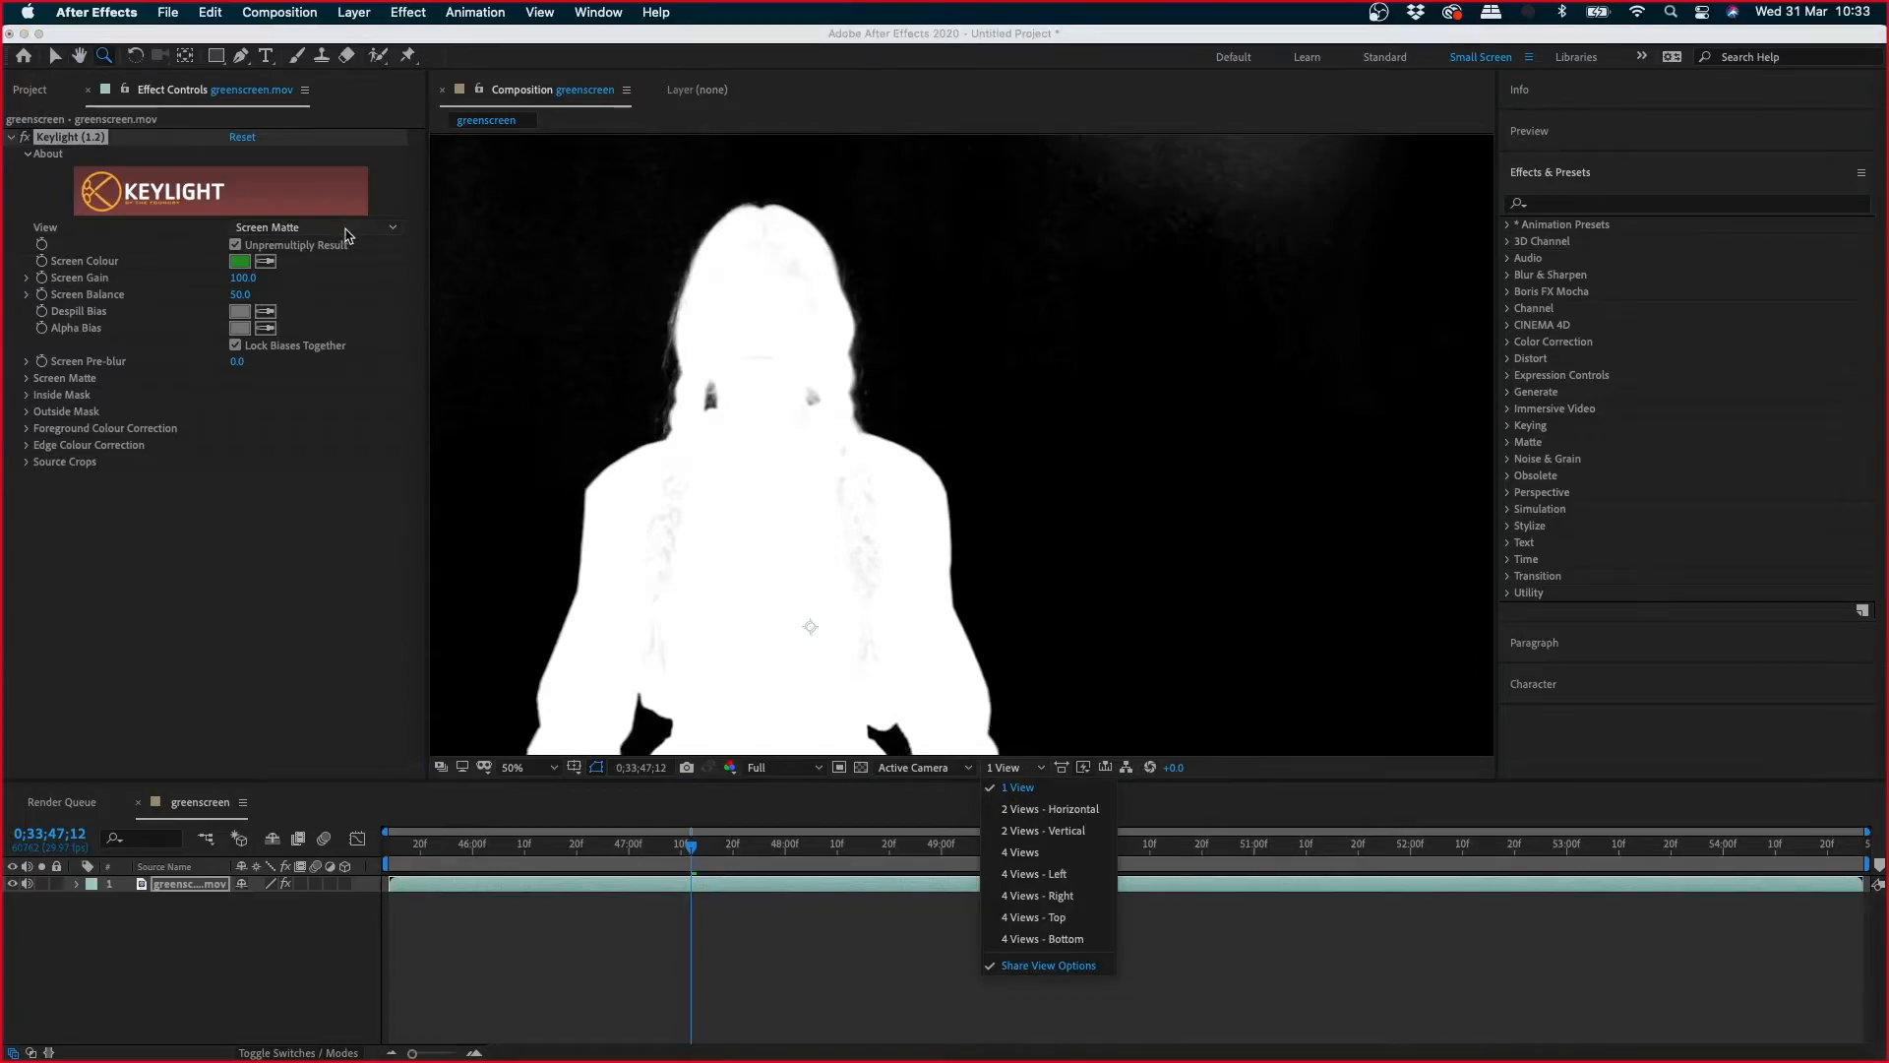
# - Set Keylight's View to Source and inspect the unkeyed footage around the woman
pyautogui.click(338, 228)
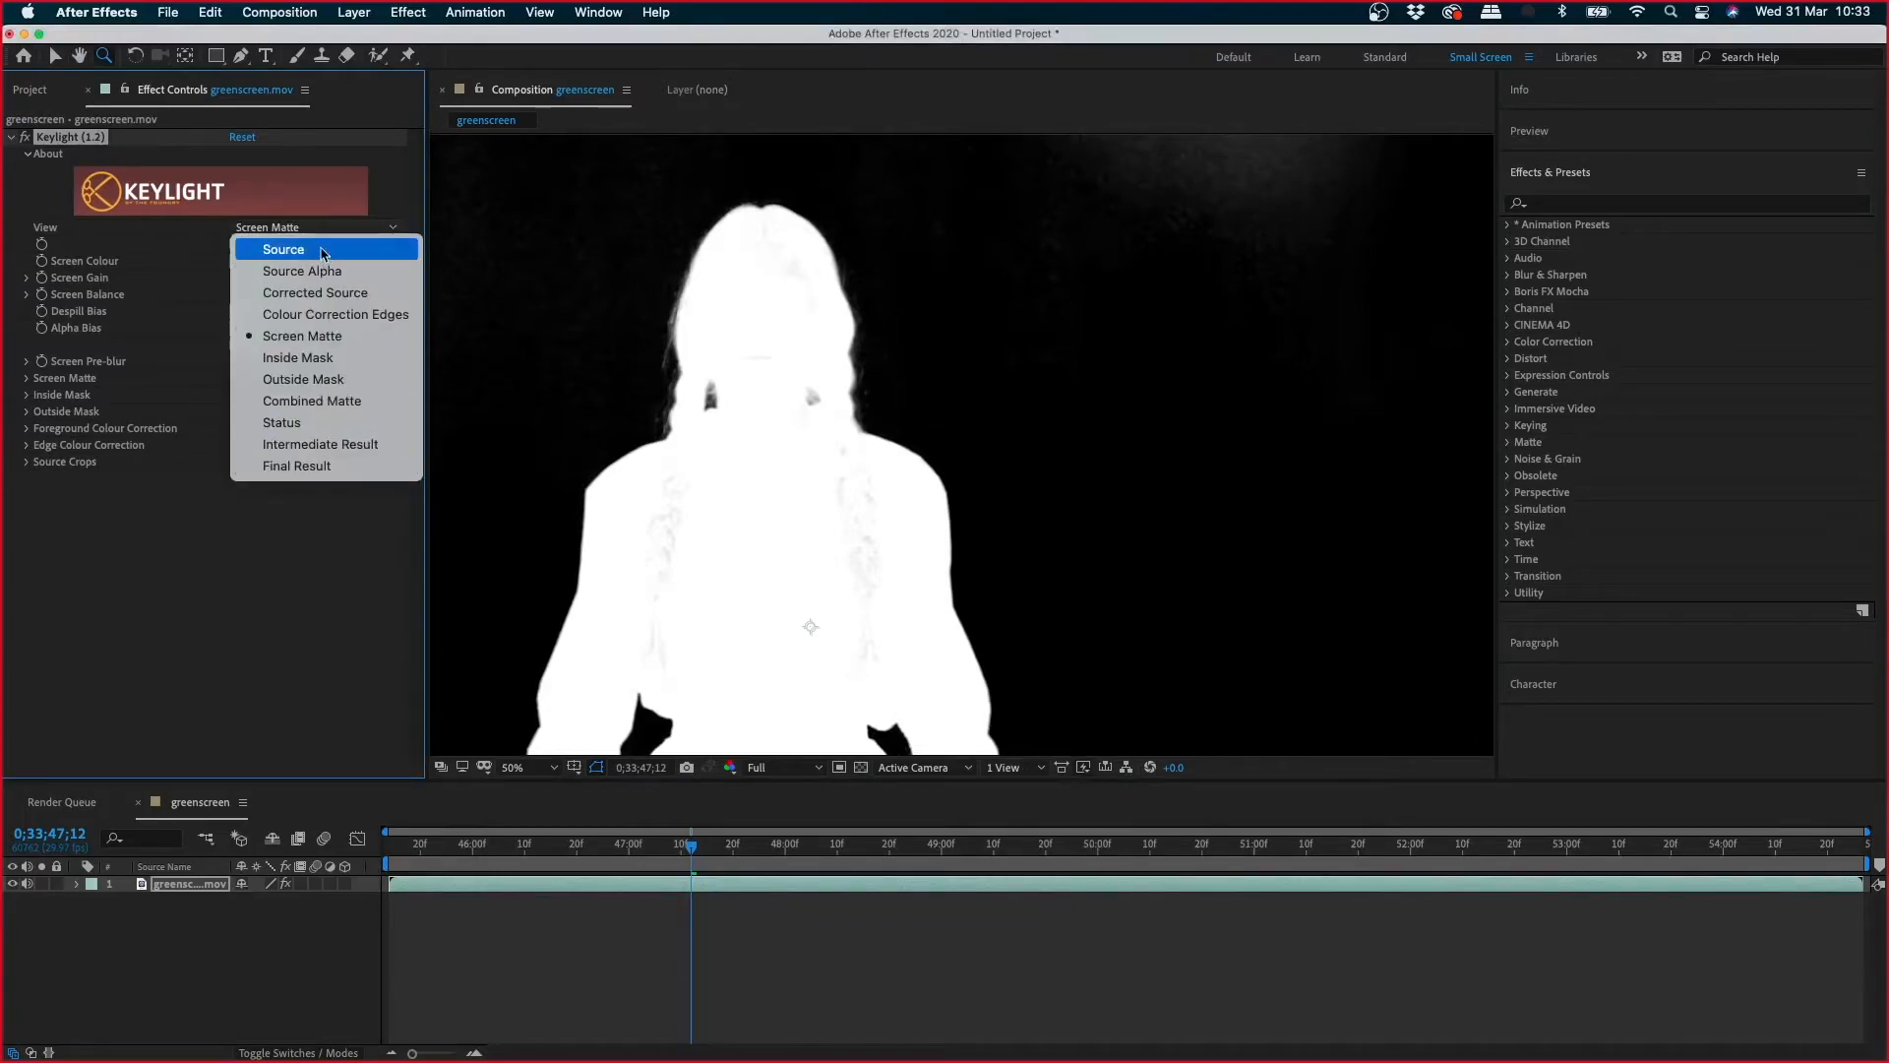
pyautogui.click(285, 250)
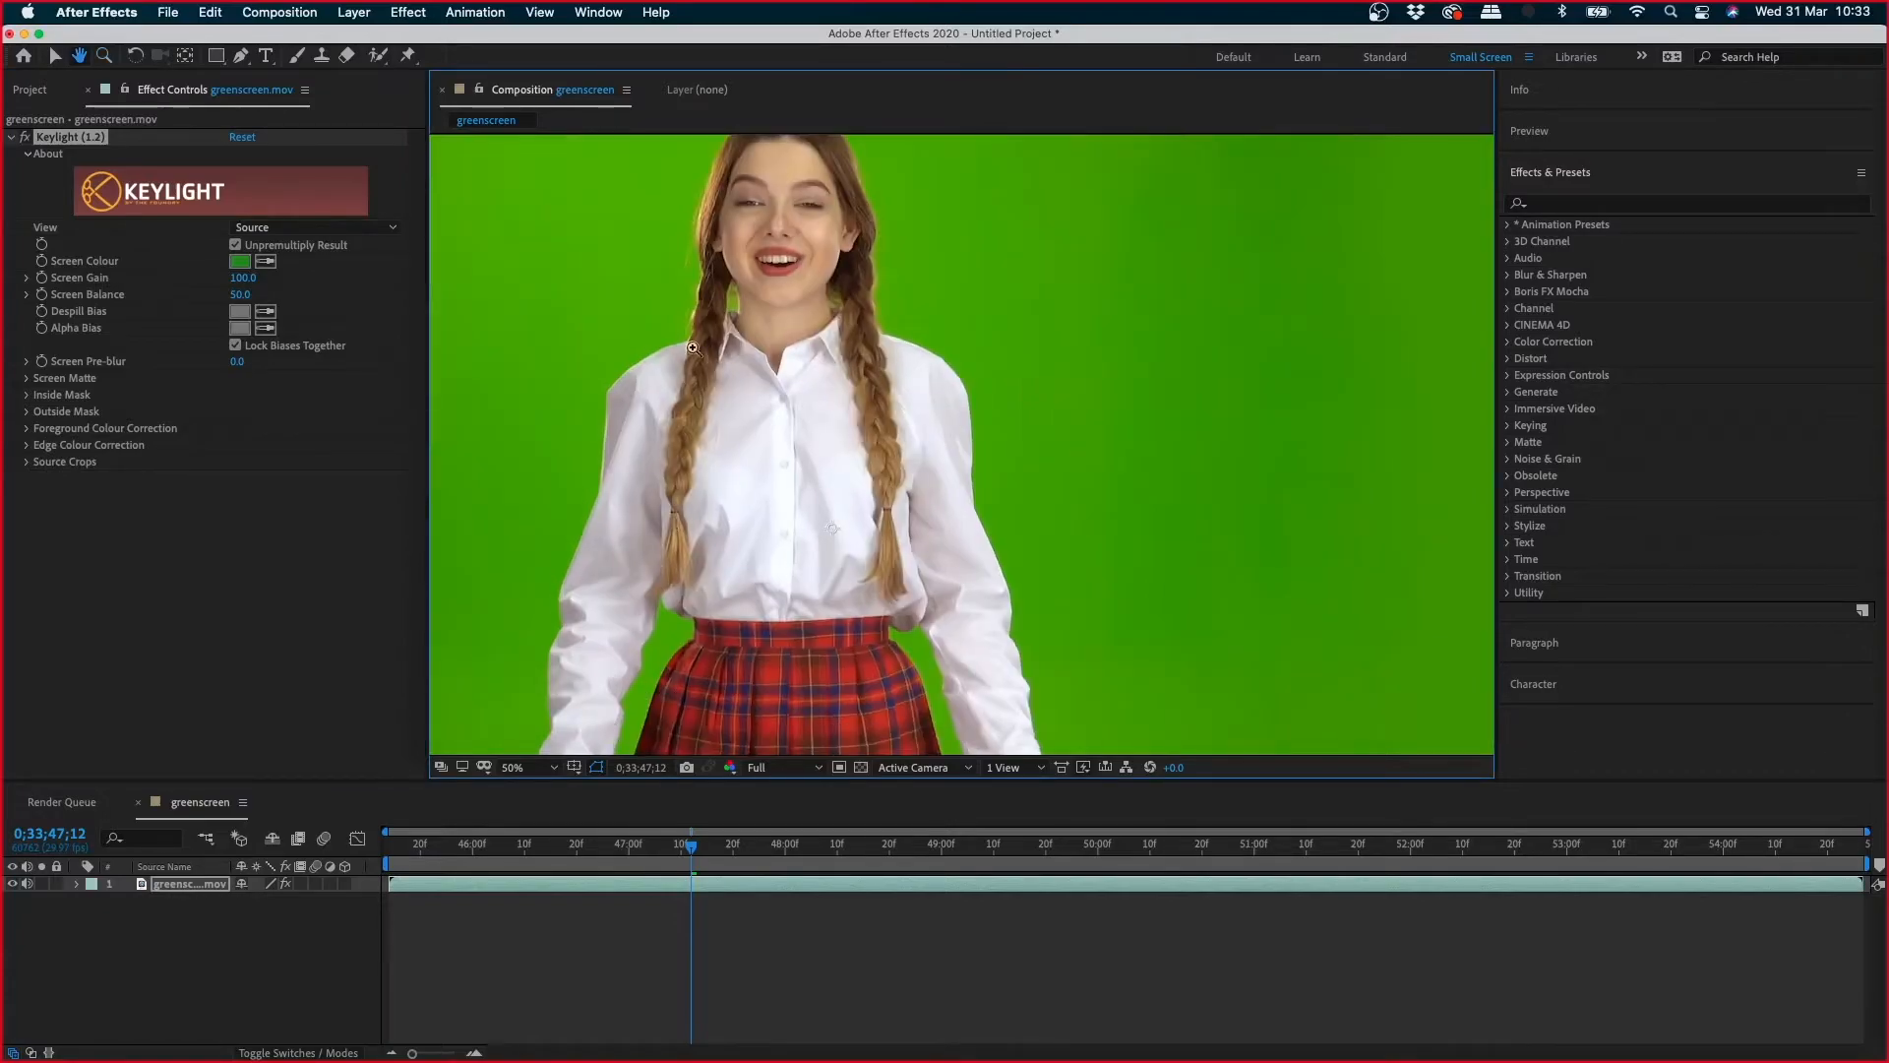
pyautogui.press('z')
pyautogui.keyDown('alt'); pyautogui.click(1130, 364); pyautogui.keyUp('alt')
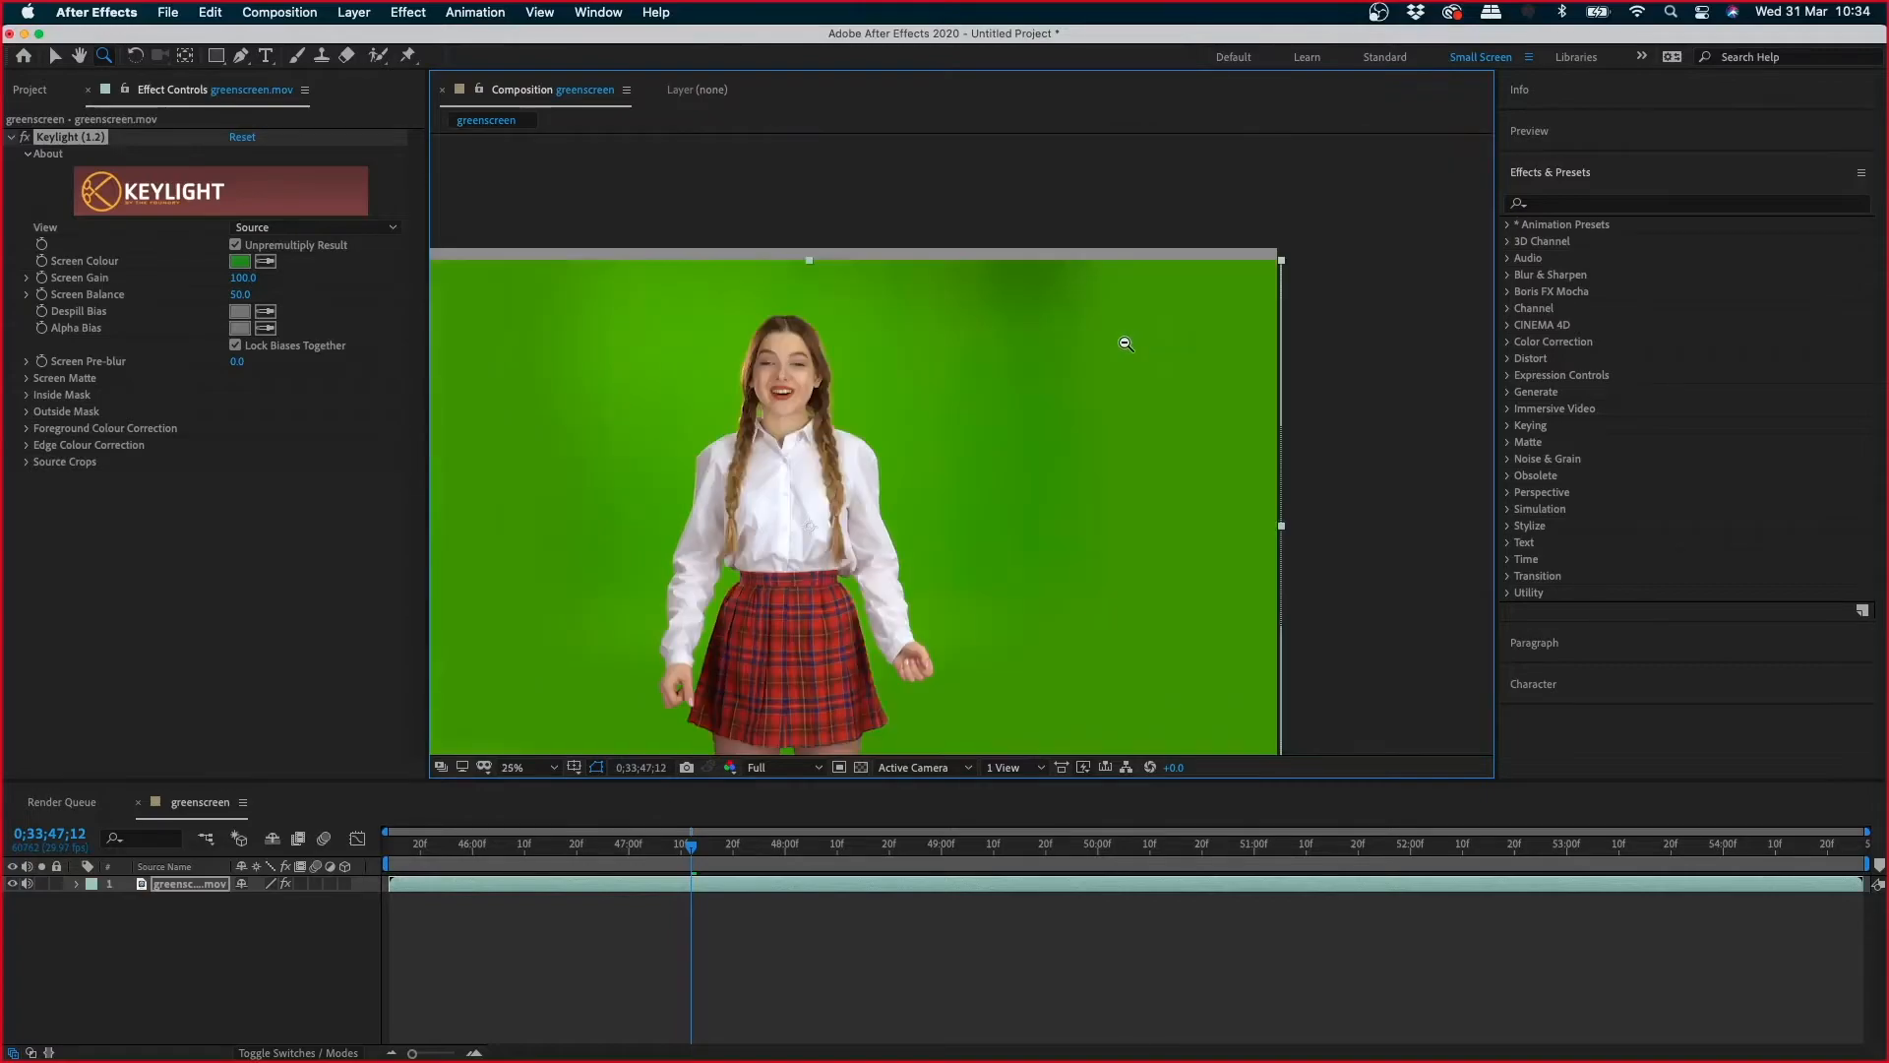
# - Set Keylight's View to Screen Matte and inspect the braids and shirt area of the matte at 100%
pyautogui.click(362, 228)
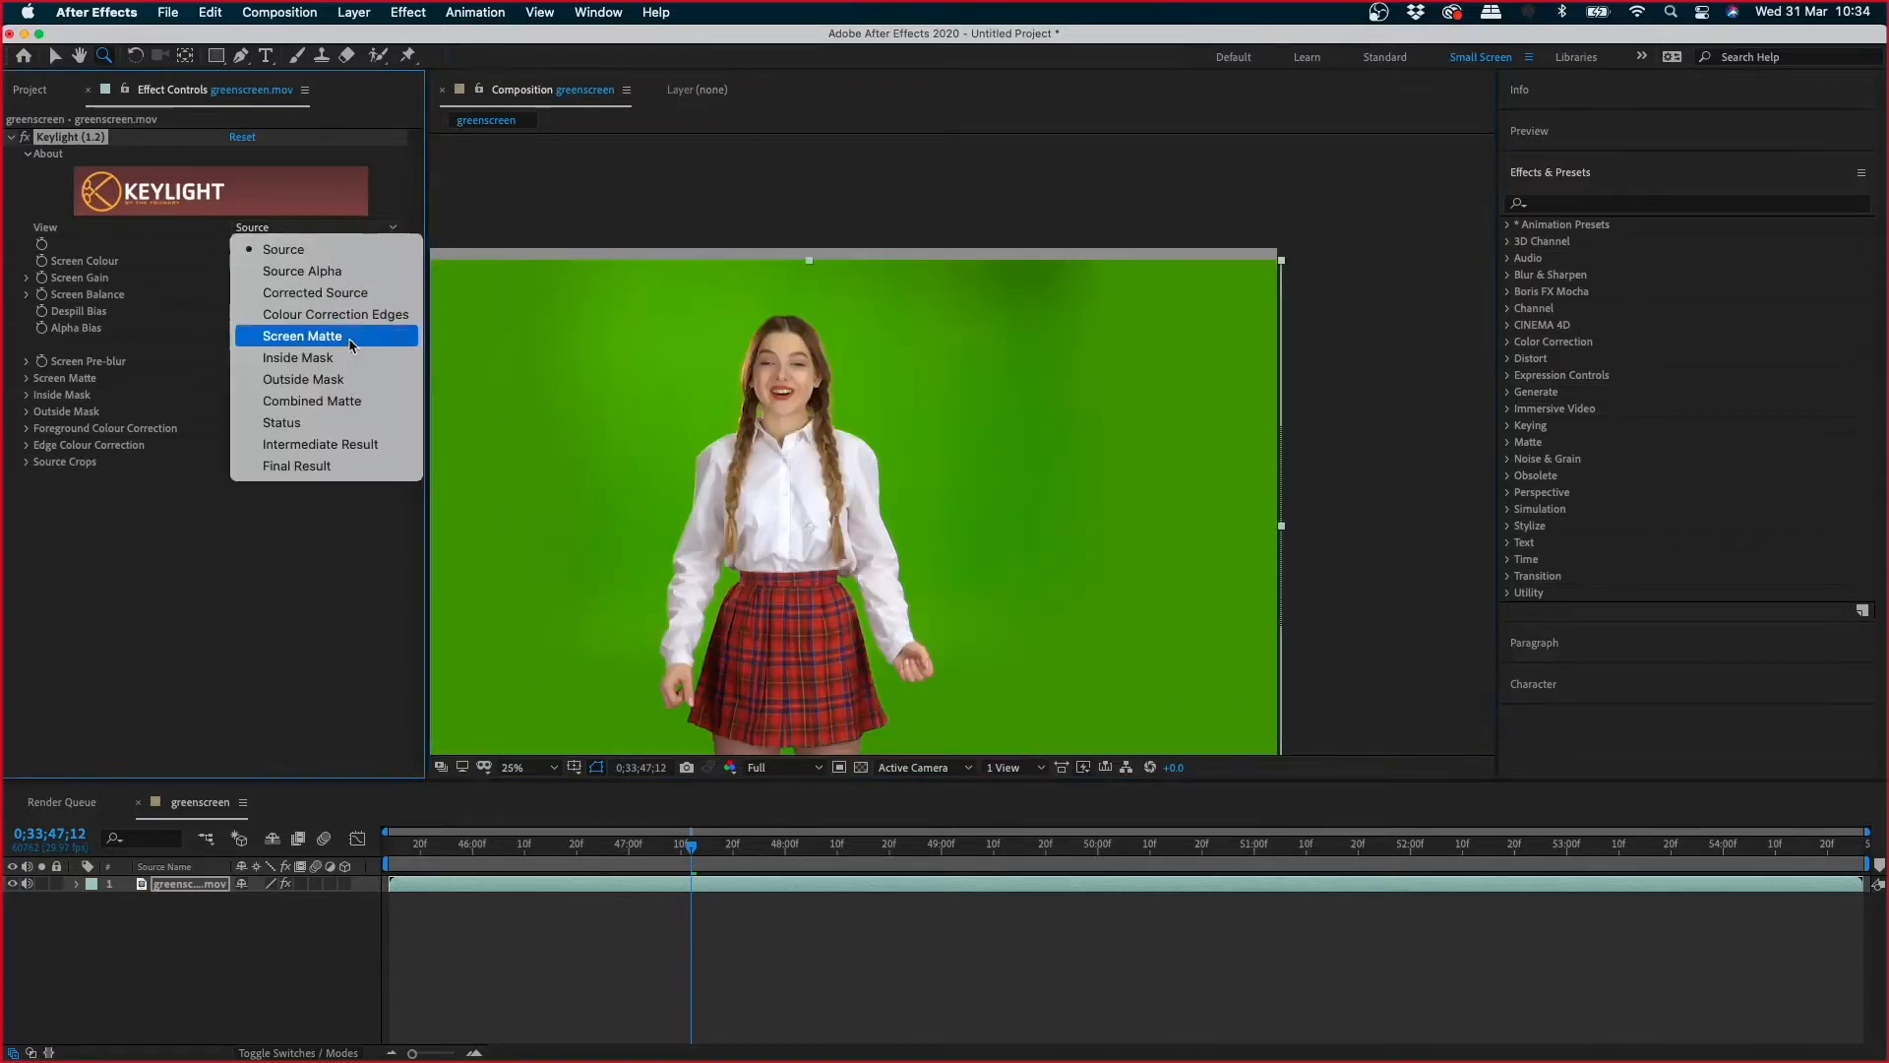
pyautogui.click(315, 327)
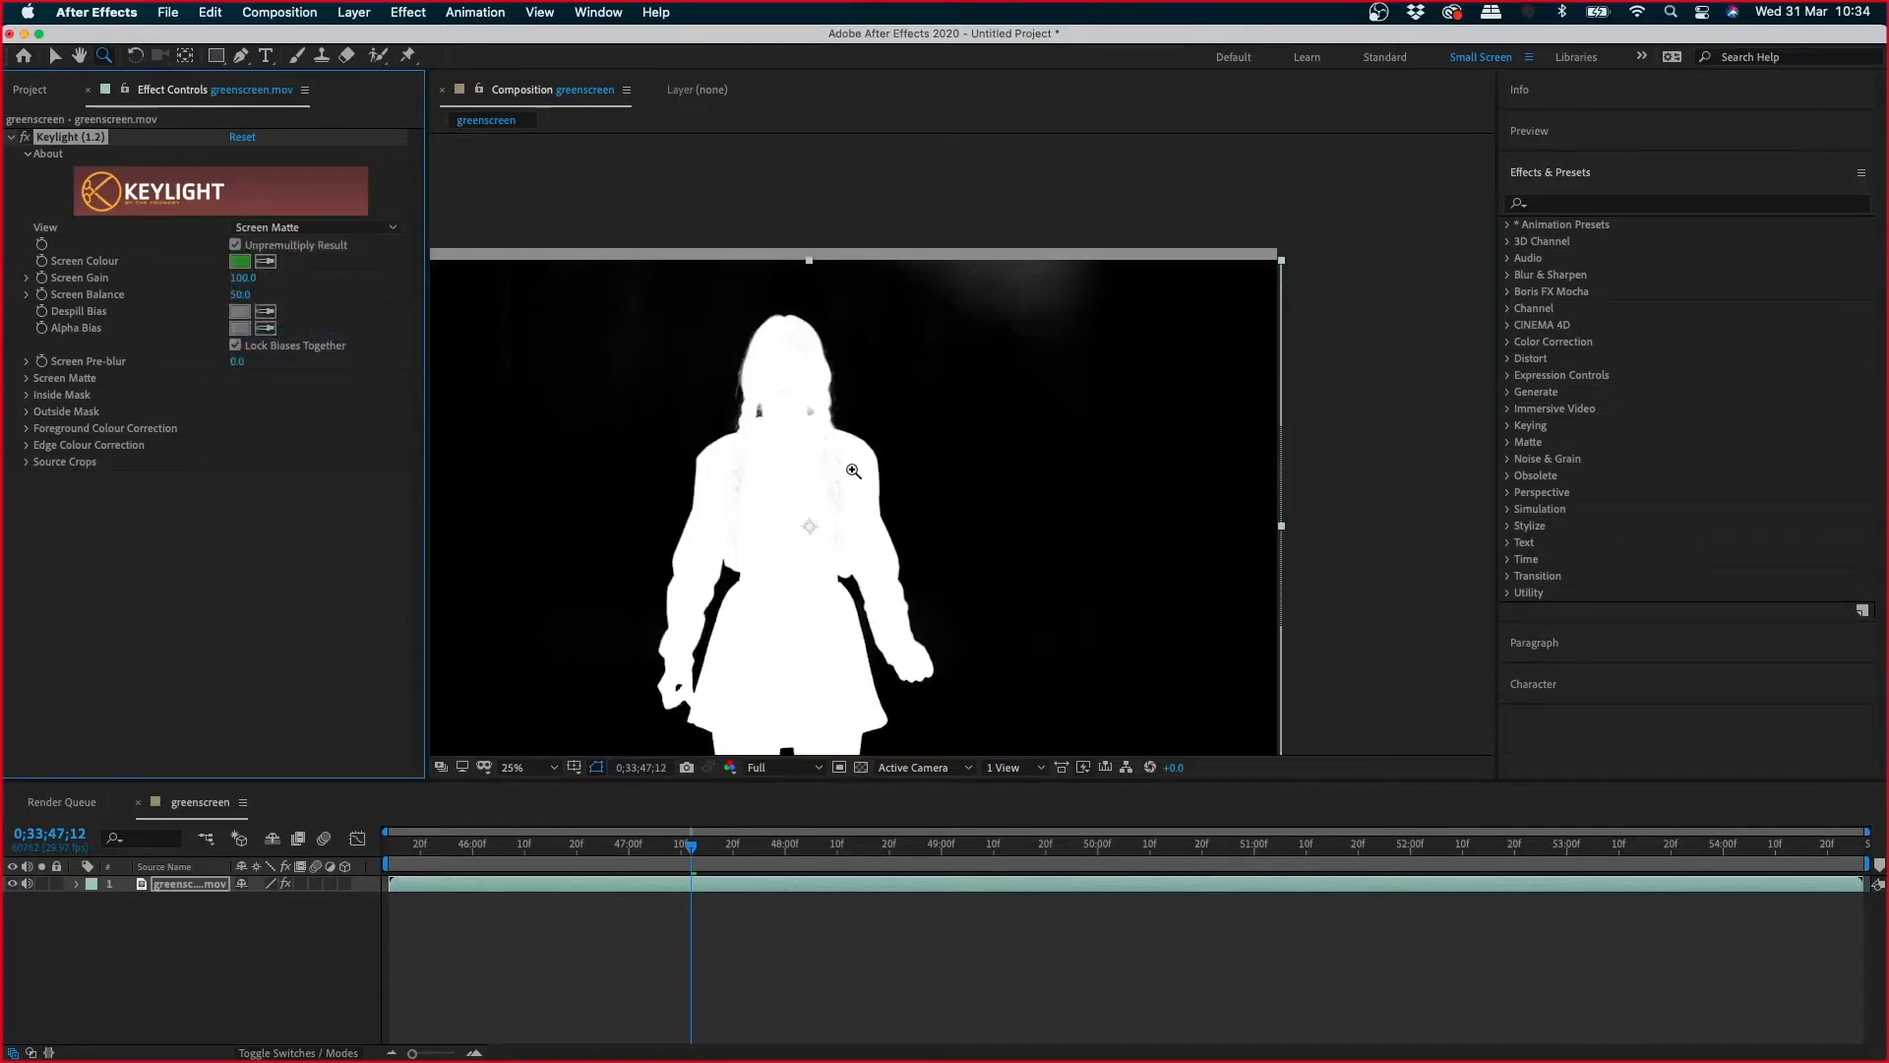
pyautogui.click(853, 473)
pyautogui.click(925, 525)
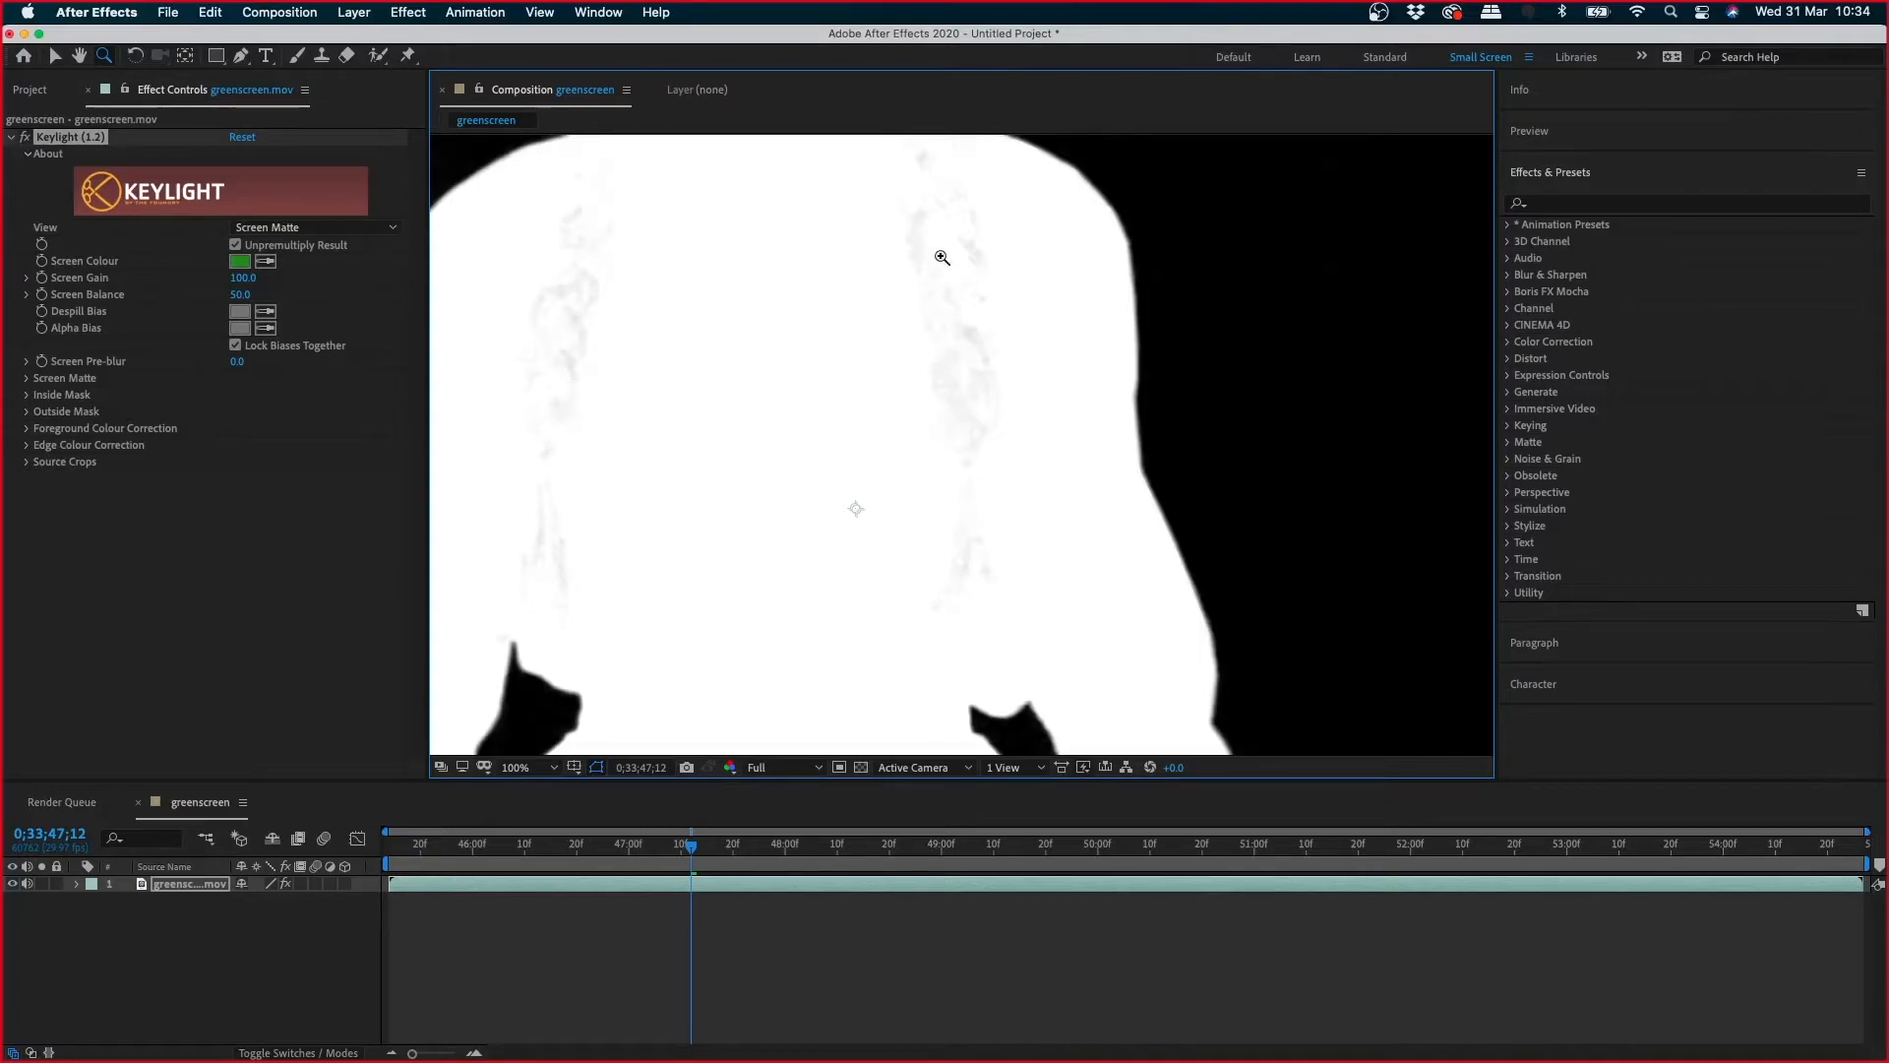
pyautogui.keyDown('alt'); pyautogui.click(934, 355); pyautogui.keyUp('alt')
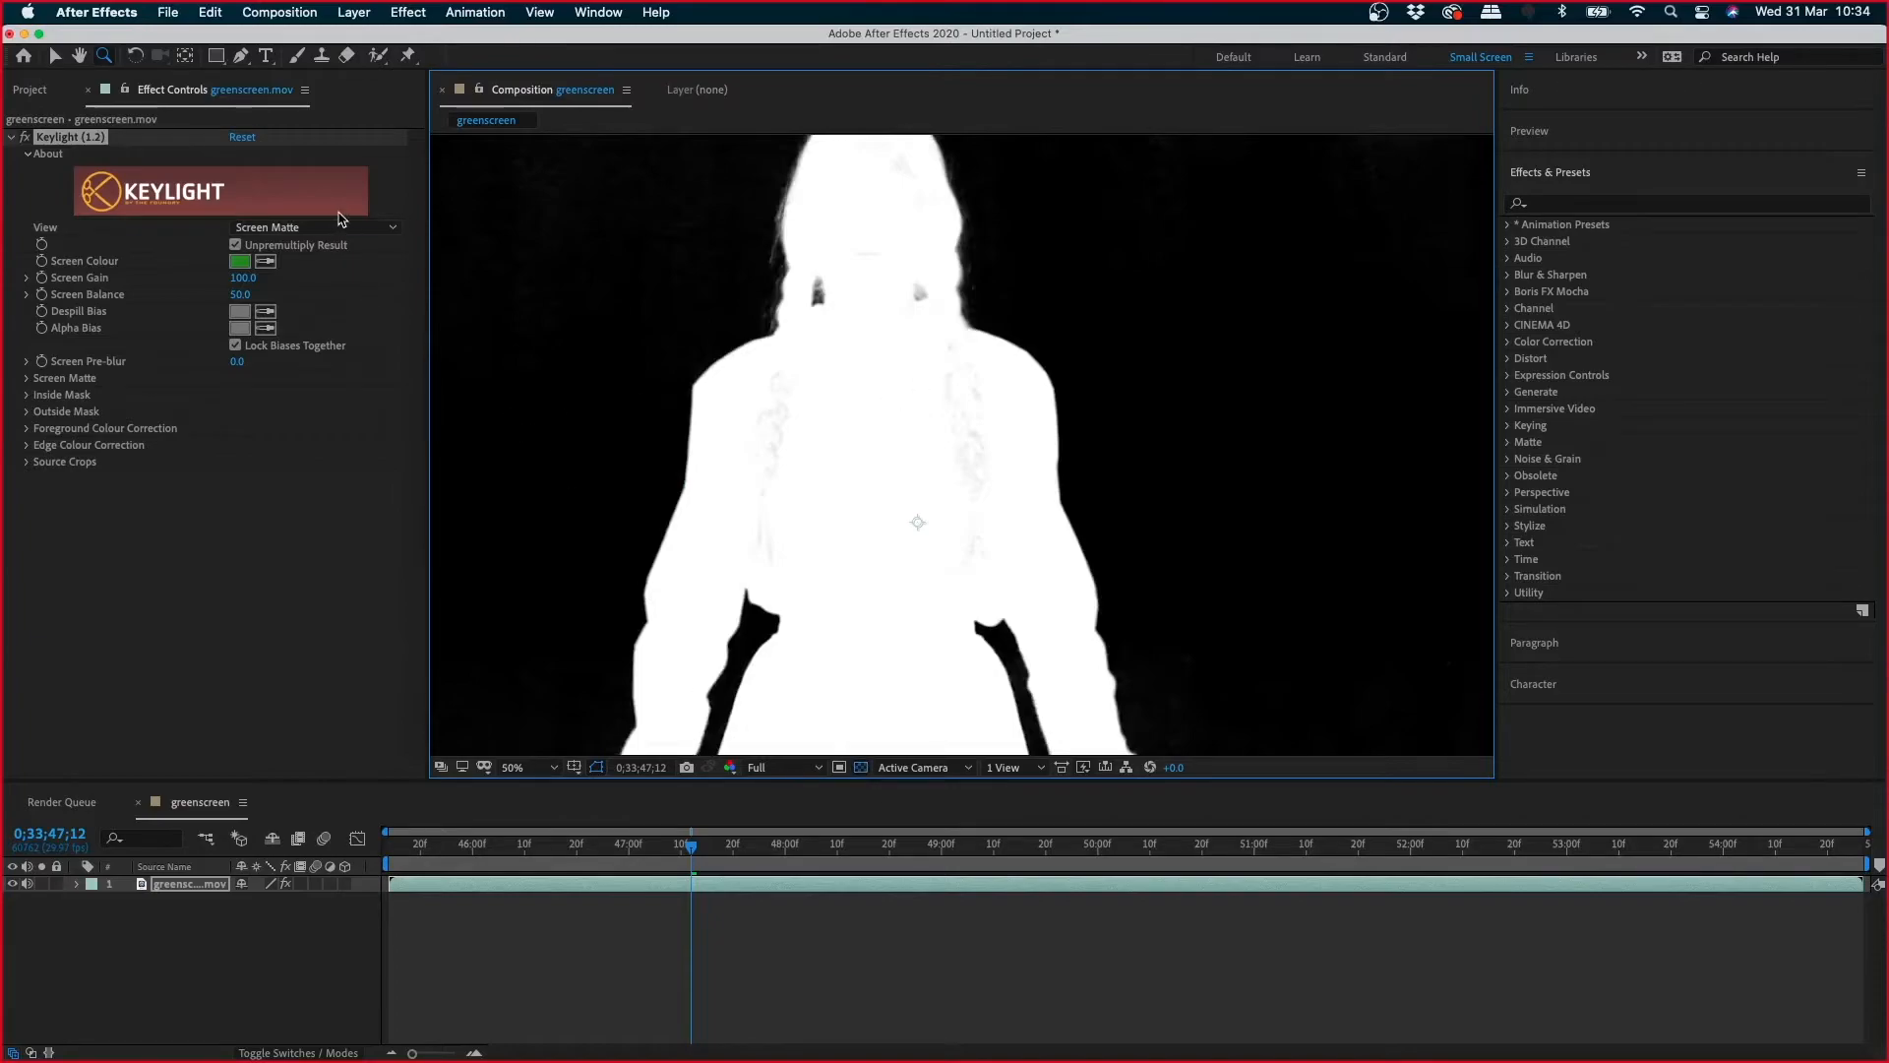
# - Set Keylight's View to Final Result and inspect the woman's braid up close at 400%
pyautogui.click(342, 219)
pyautogui.click(350, 227)
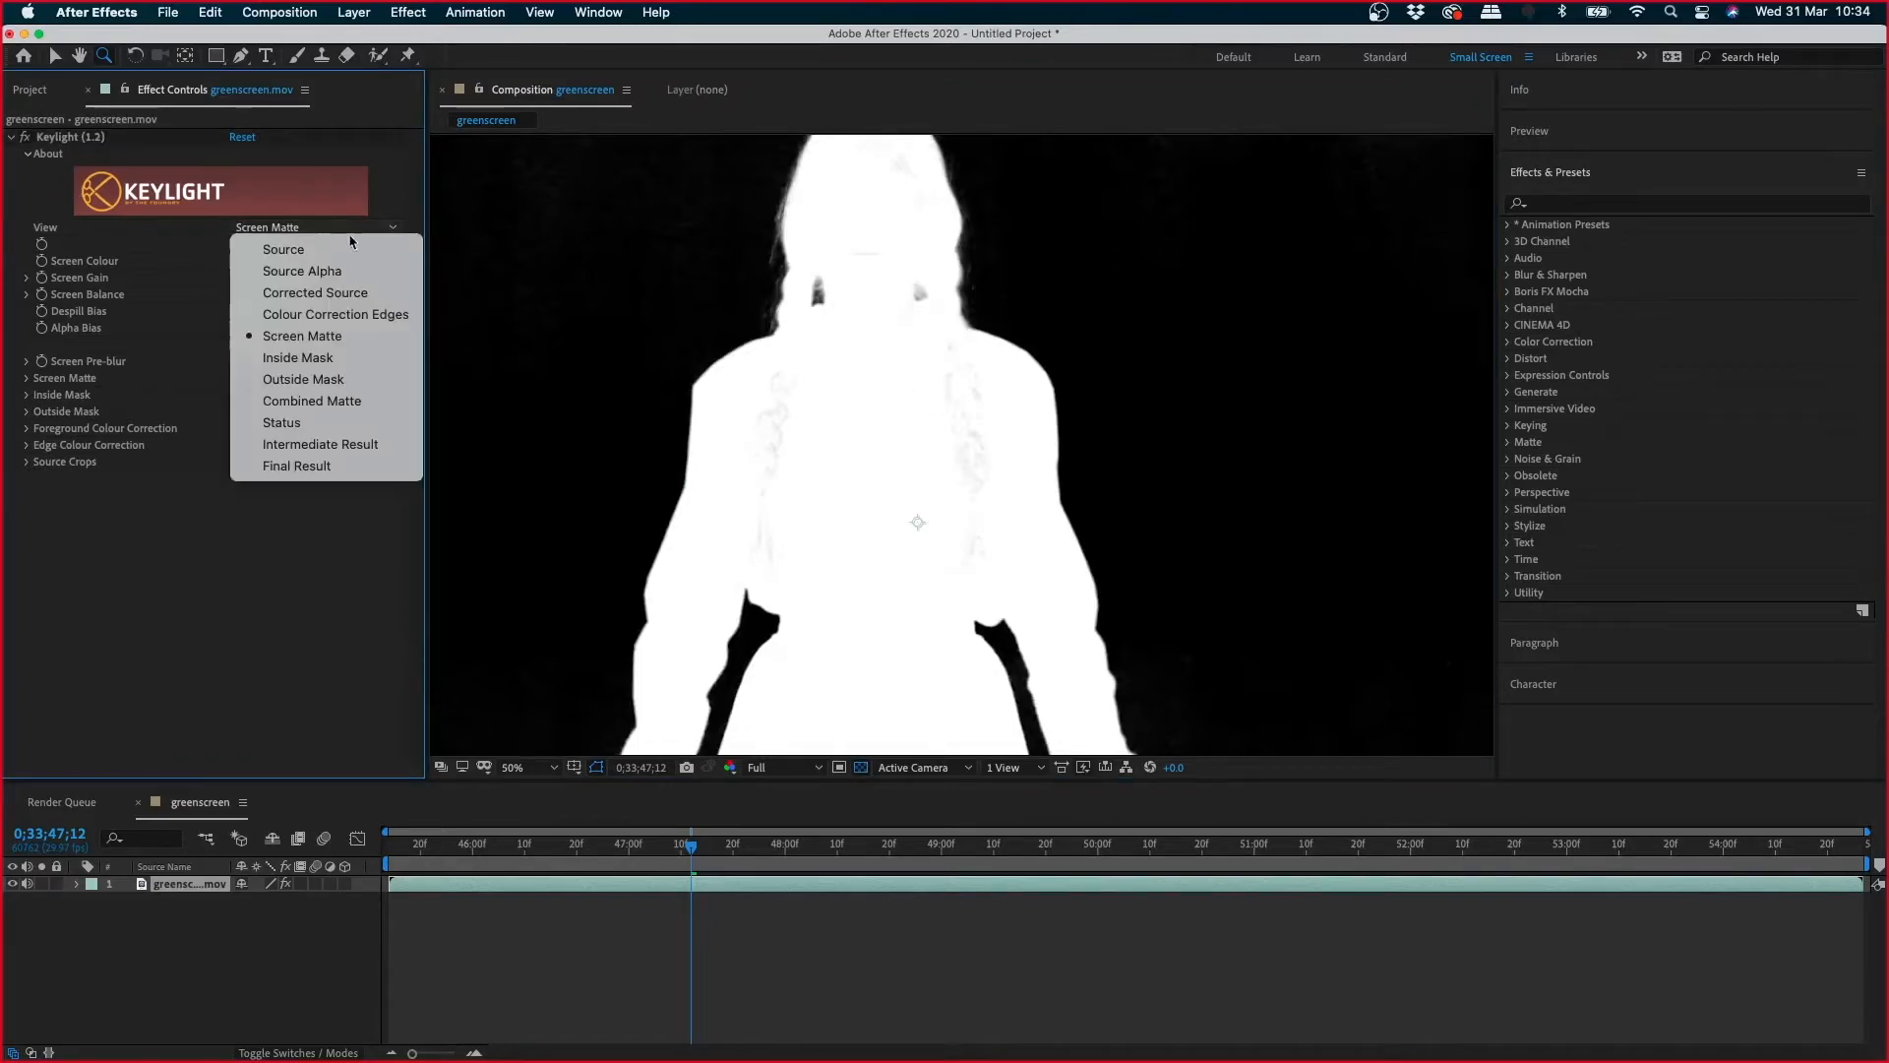
pyautogui.click(324, 467)
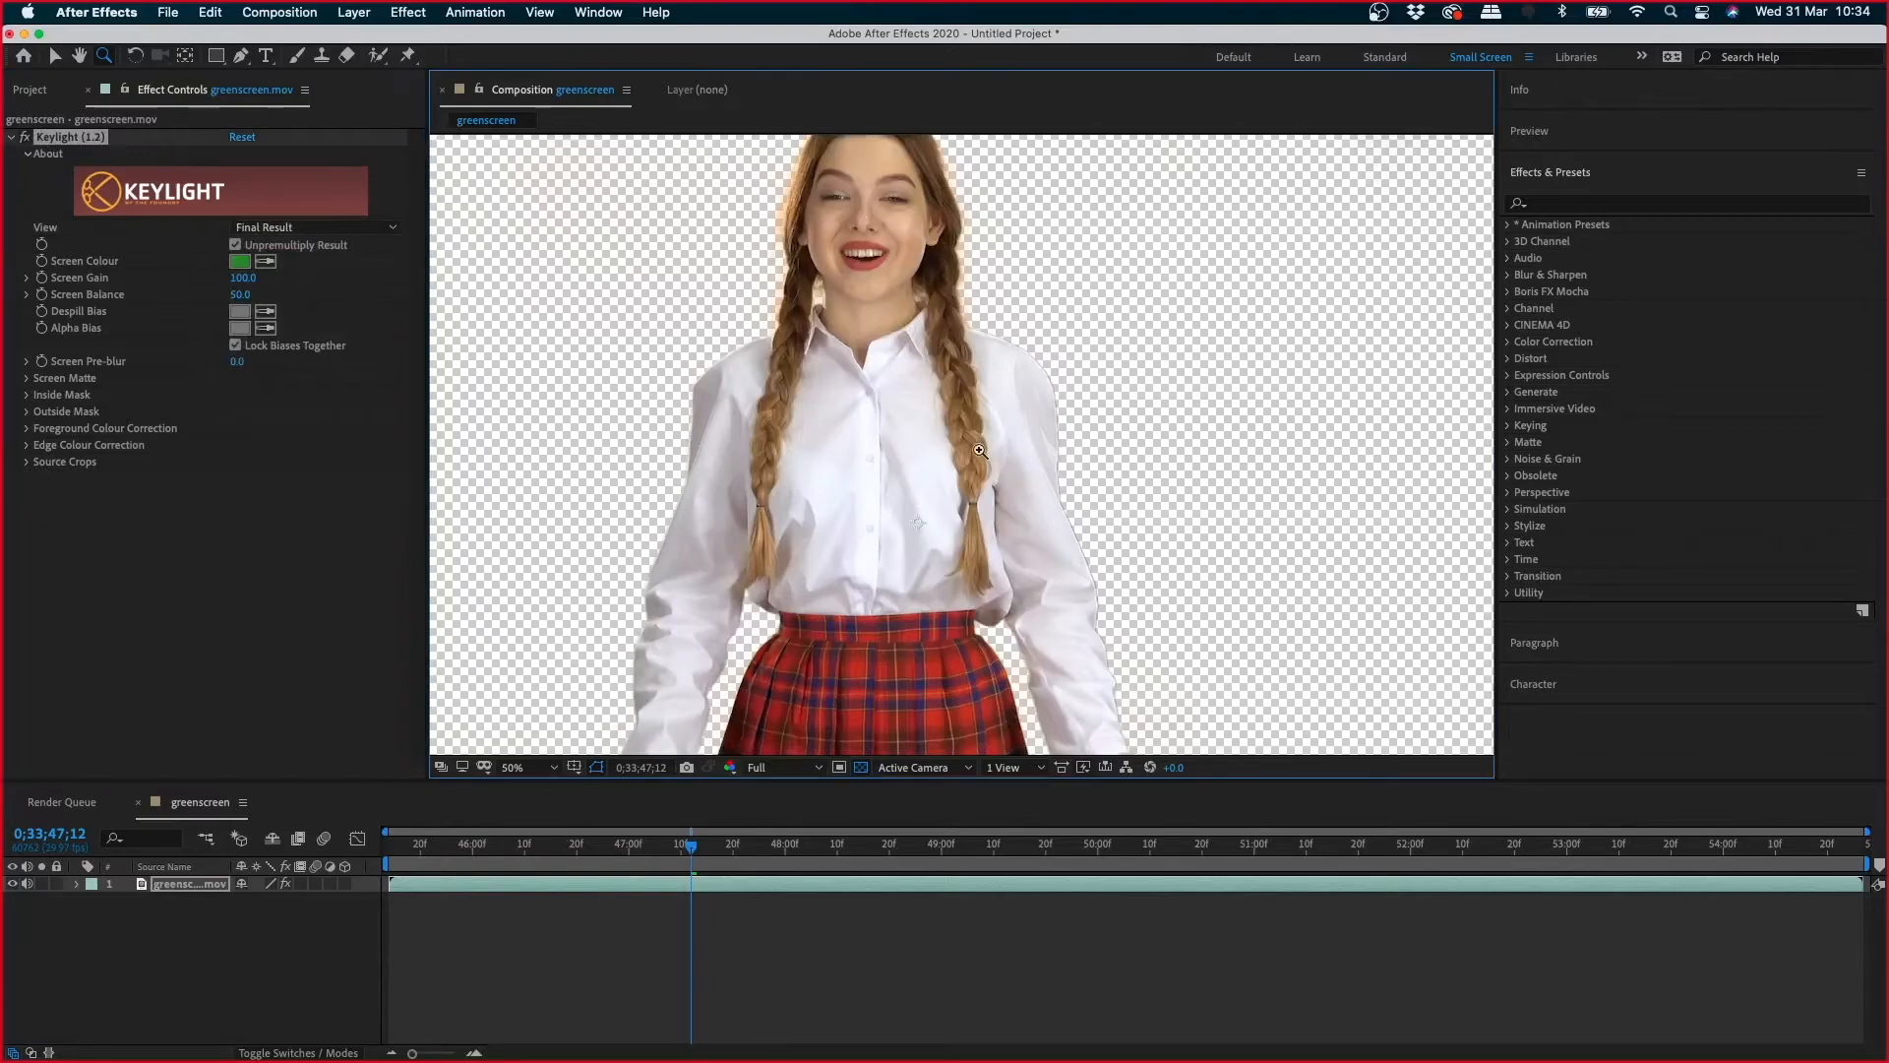
pyautogui.click(967, 449)
pyautogui.click(970, 462)
pyautogui.click(1011, 457)
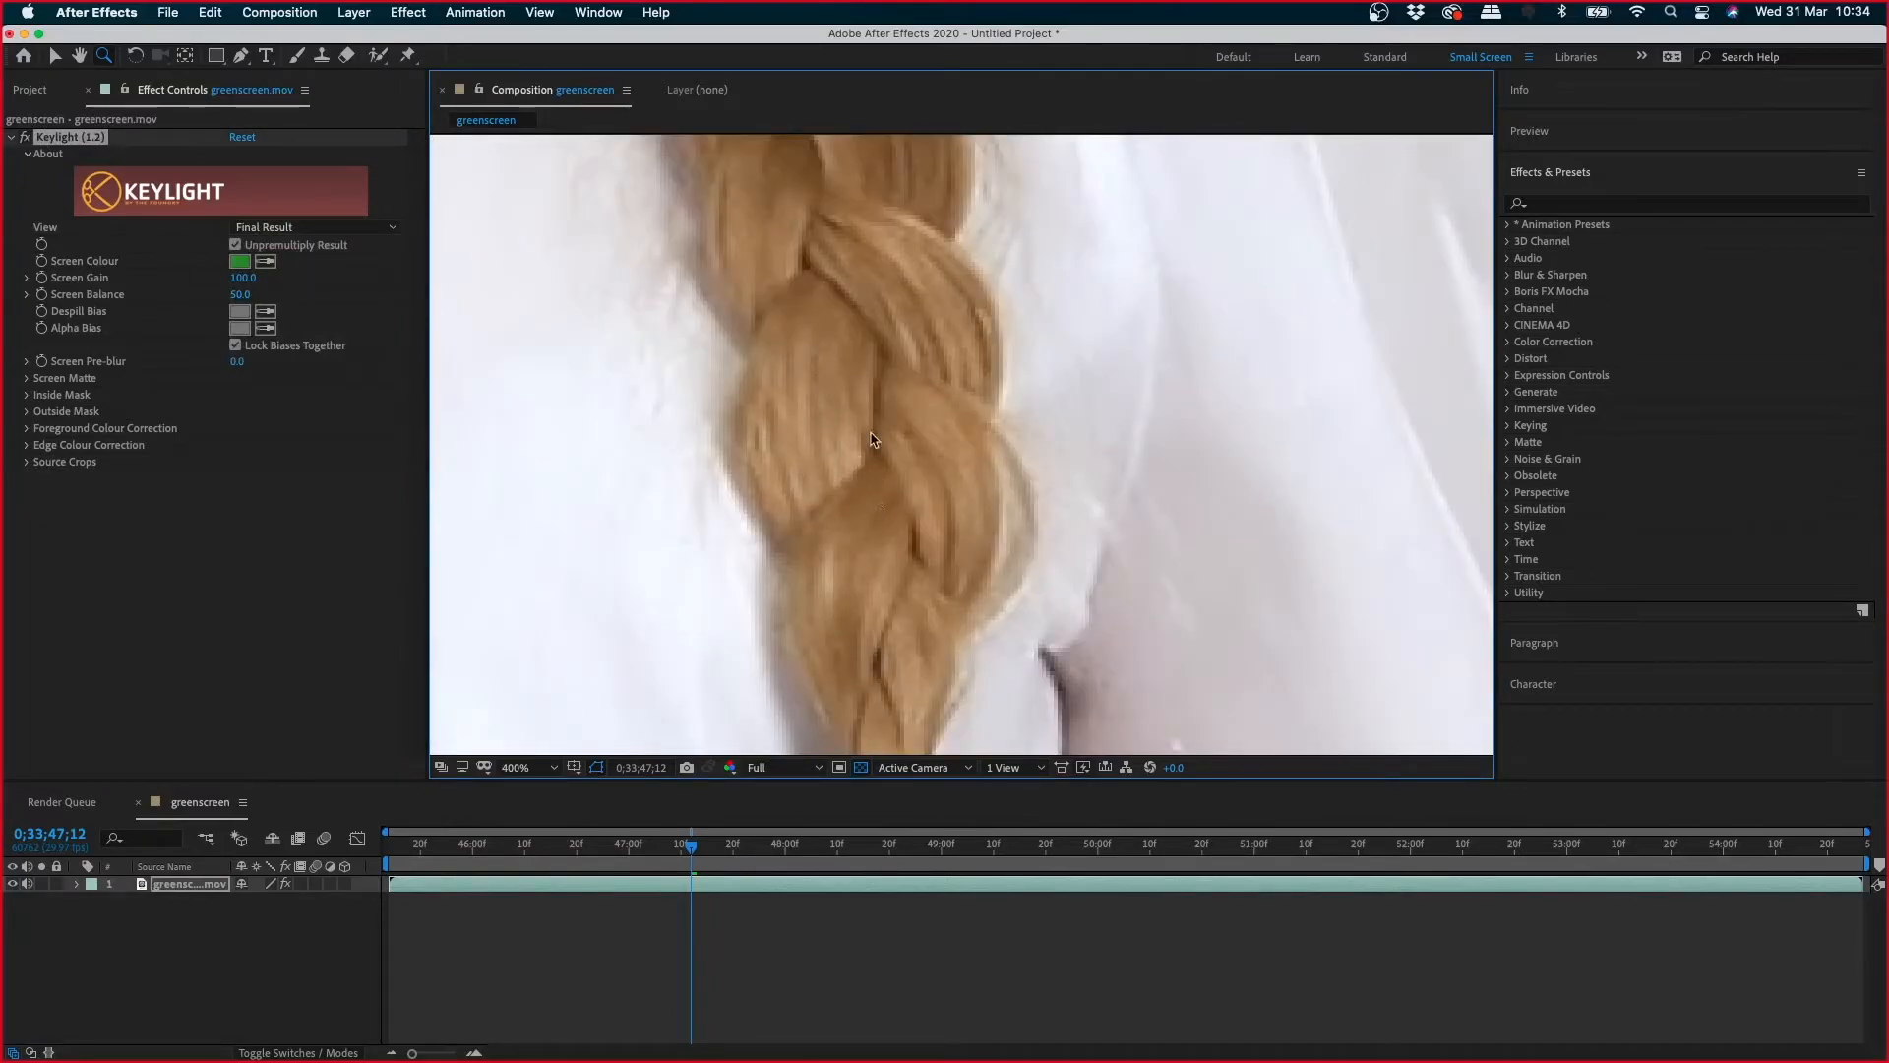
pyautogui.keyDown('alt'); pyautogui.click(874, 366); pyautogui.keyUp('alt')
pyautogui.keyDown('alt'); pyautogui.click(874, 366); pyautogui.keyUp('alt')
pyautogui.keyDown('alt'); pyautogui.click(945, 492); pyautogui.keyUp('alt')
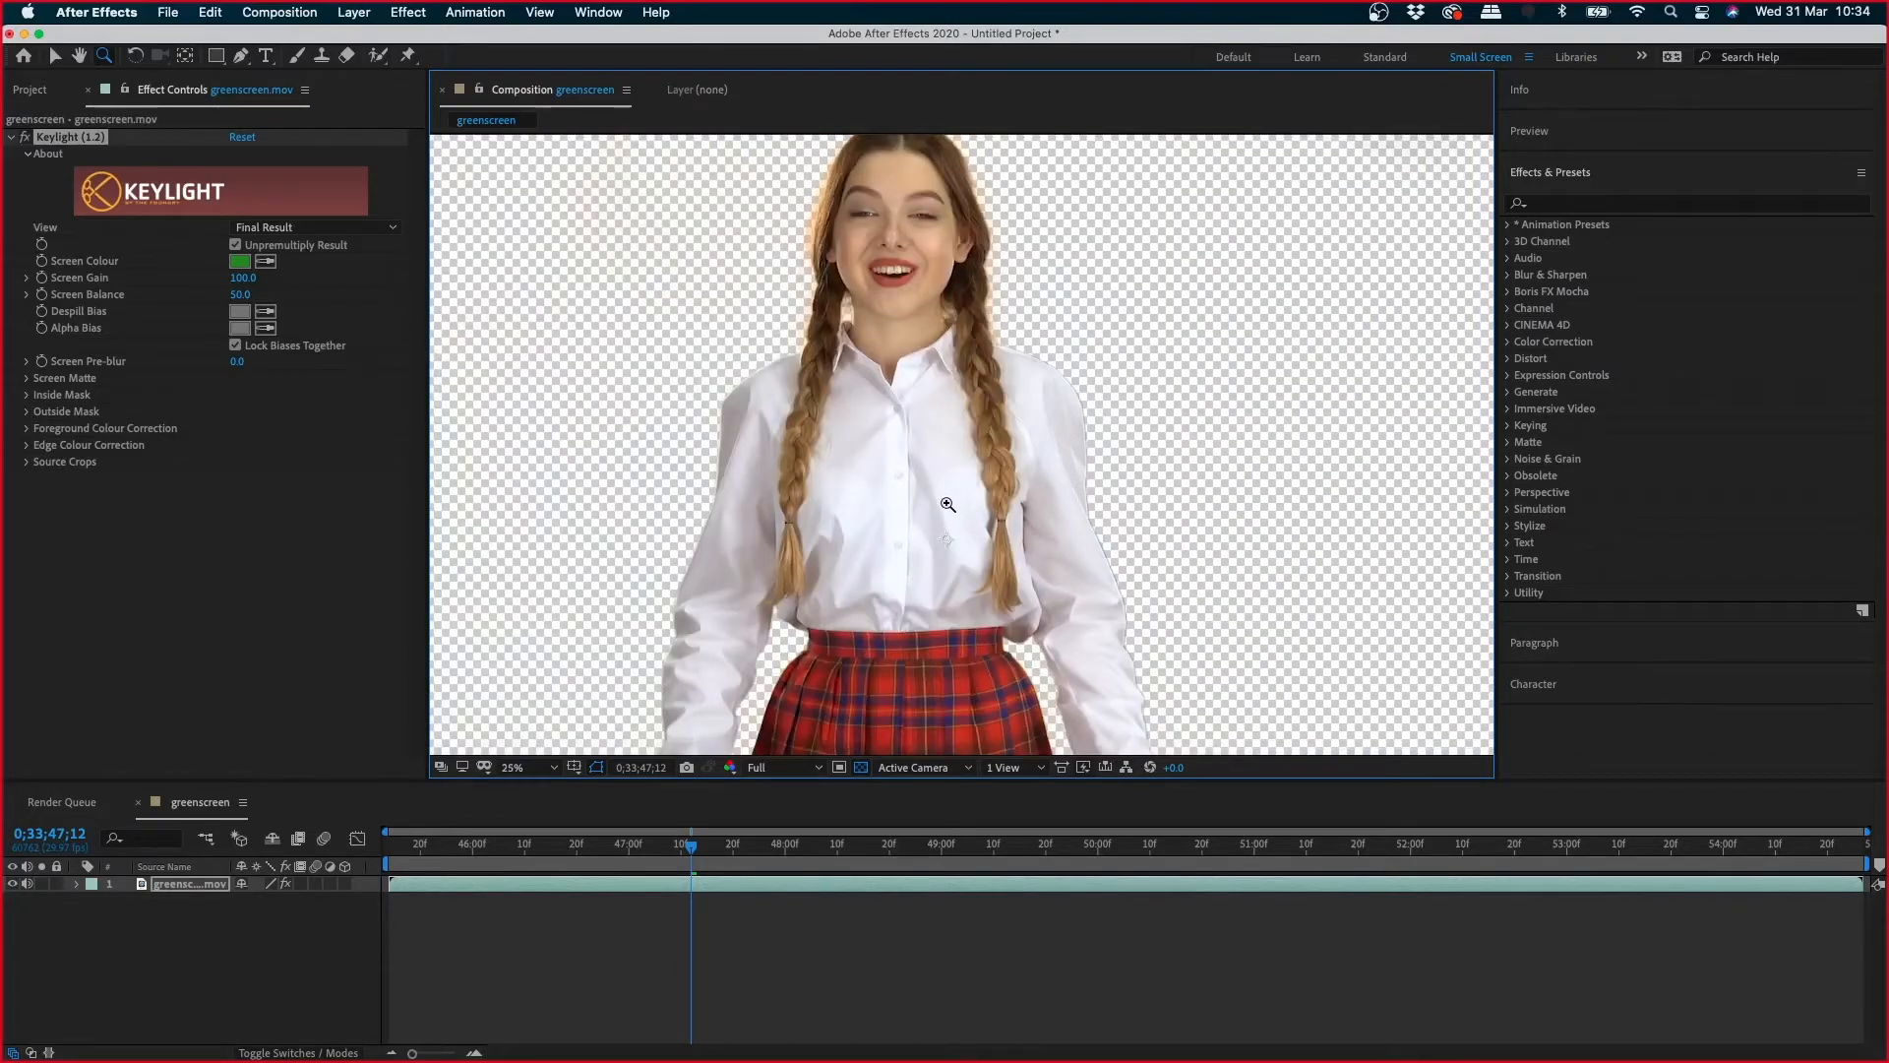
# - Examine the keyed shirt, sleeve edges and braid ends at 100%, and check the whole cut-out figure
pyautogui.hscroll(-5, 945, 526)
pyautogui.scroll(-3, 945, 527)
pyautogui.click(965, 469)
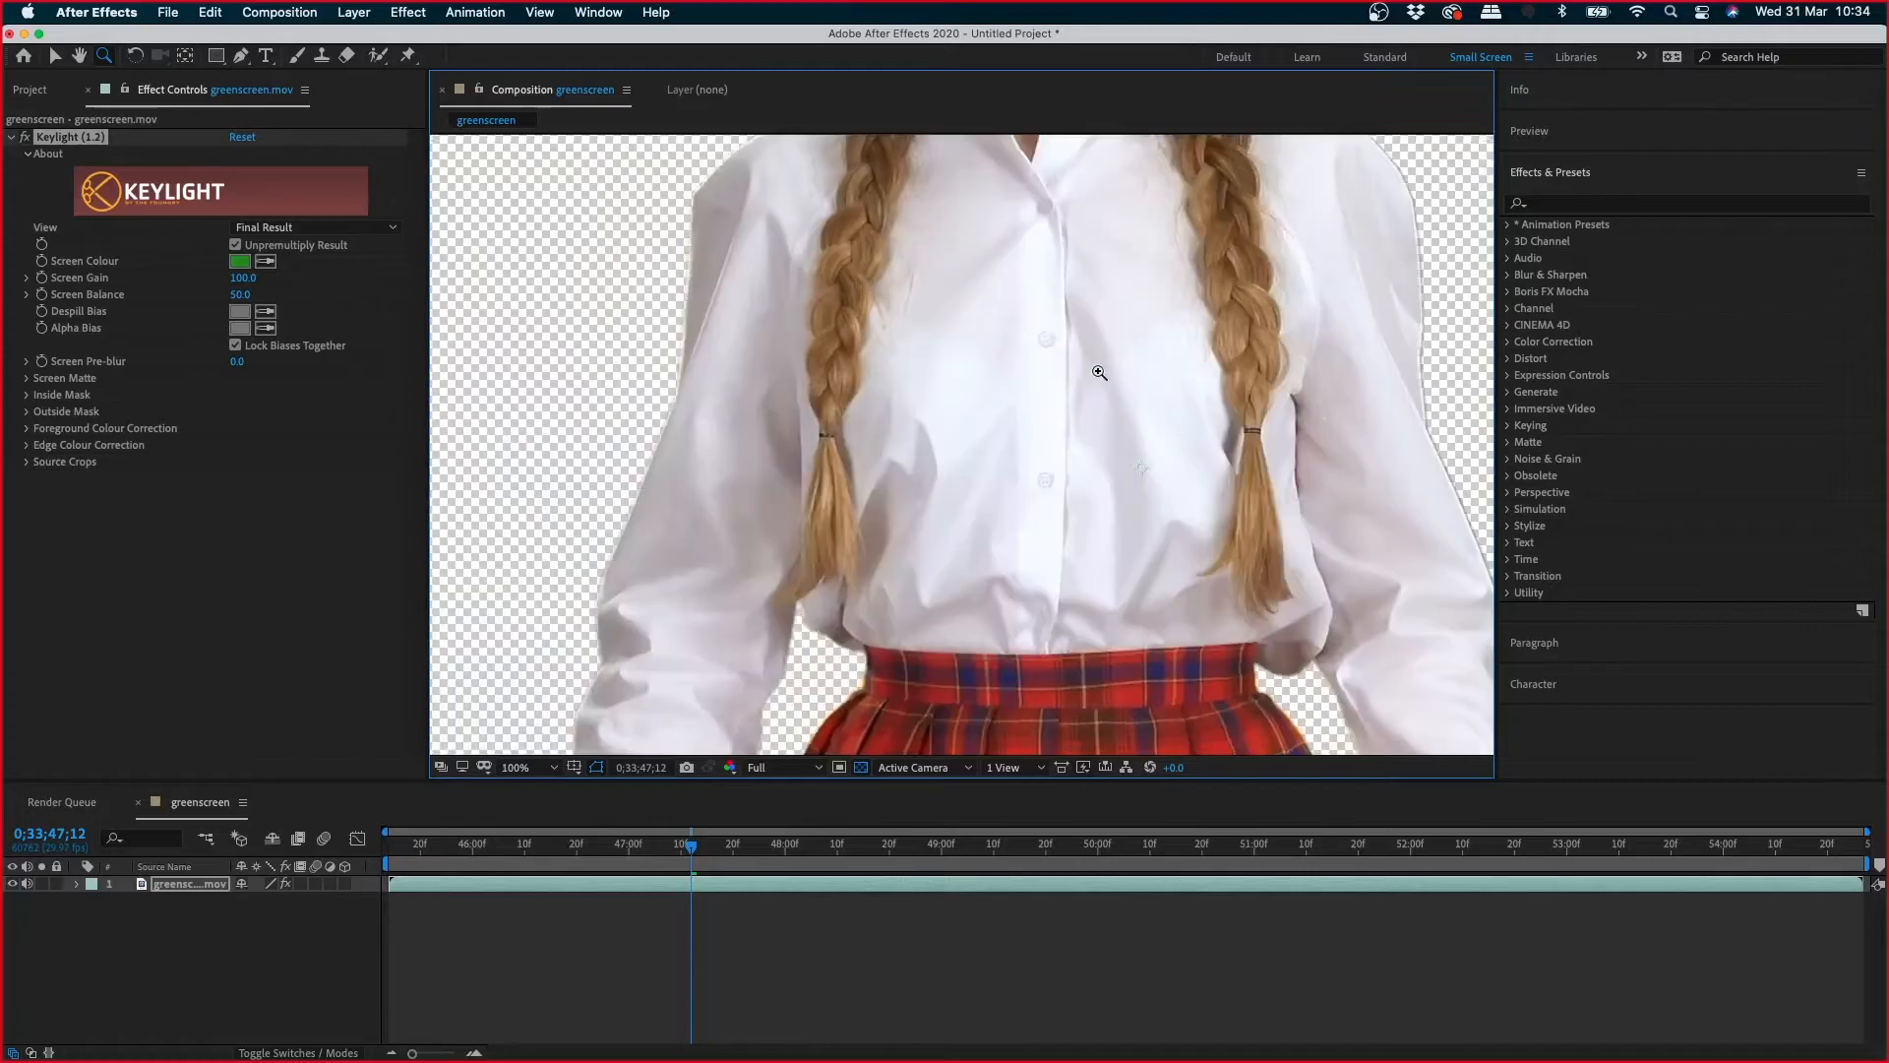
pyautogui.click(665, 345)
pyautogui.keyDown('alt'); pyautogui.click(833, 476); pyautogui.keyUp('alt')
pyautogui.keyDown('alt'); pyautogui.click(832, 475); pyautogui.keyUp('alt')
pyautogui.keyDown('alt'); pyautogui.click(832, 475); pyautogui.keyUp('alt')
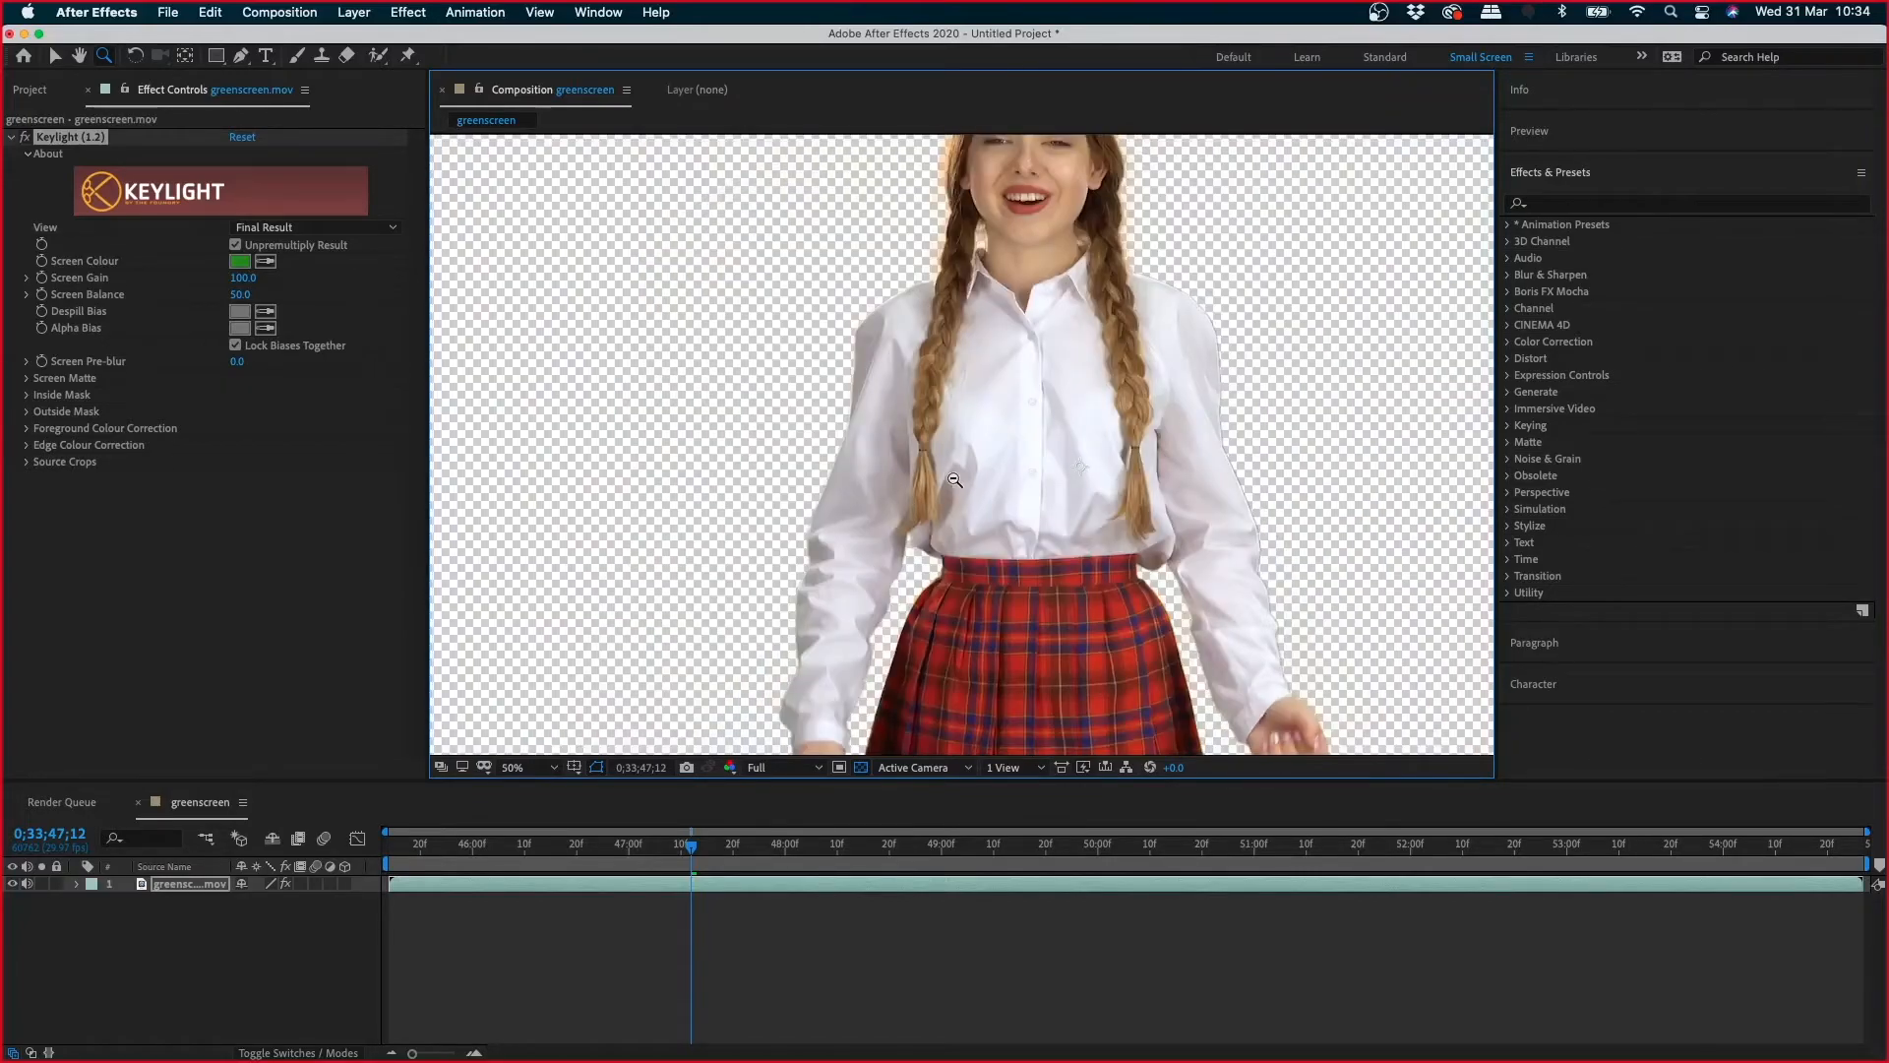
pyautogui.keyDown('alt'); pyautogui.click(973, 445); pyautogui.keyUp('alt')
pyautogui.keyDown('alt'); pyautogui.click(972, 445); pyautogui.keyUp('alt')
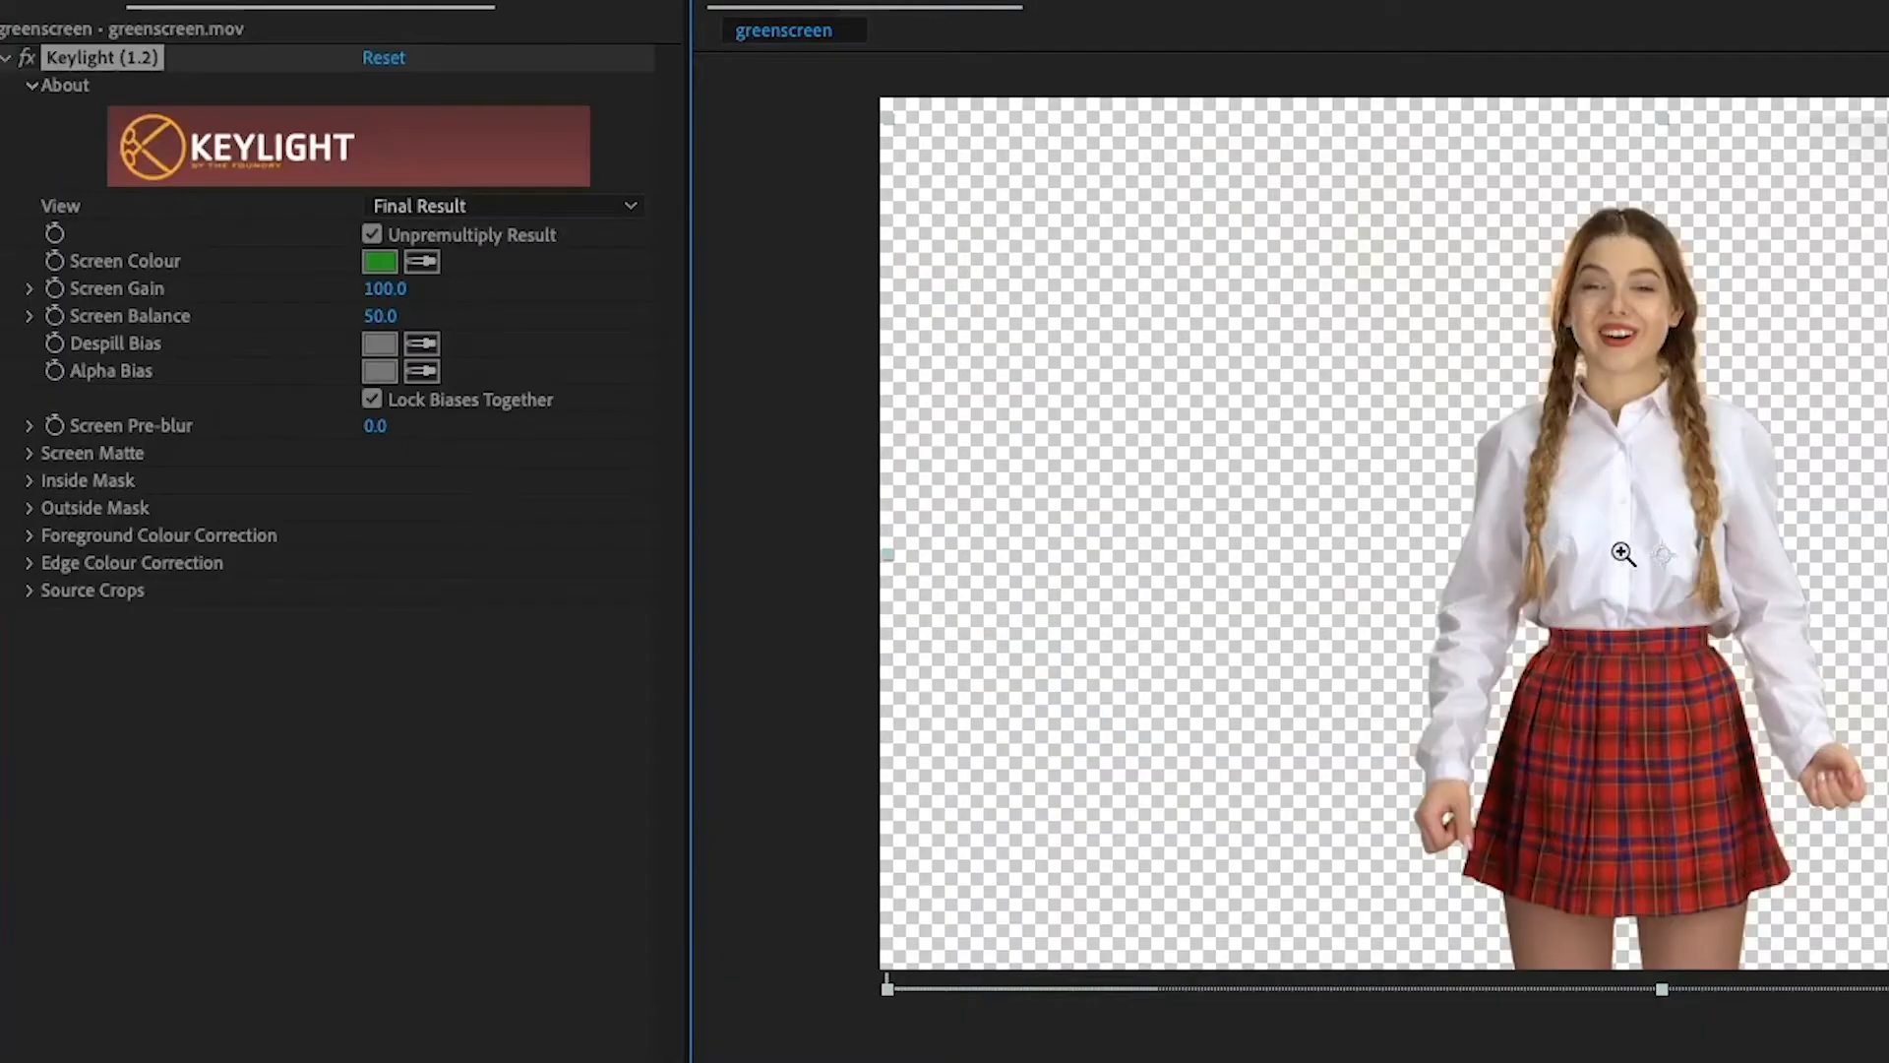
# - Switch Keylight's View back to Screen Matte and inspect the matte of the woman's head at 200%
pyautogui.press('v')
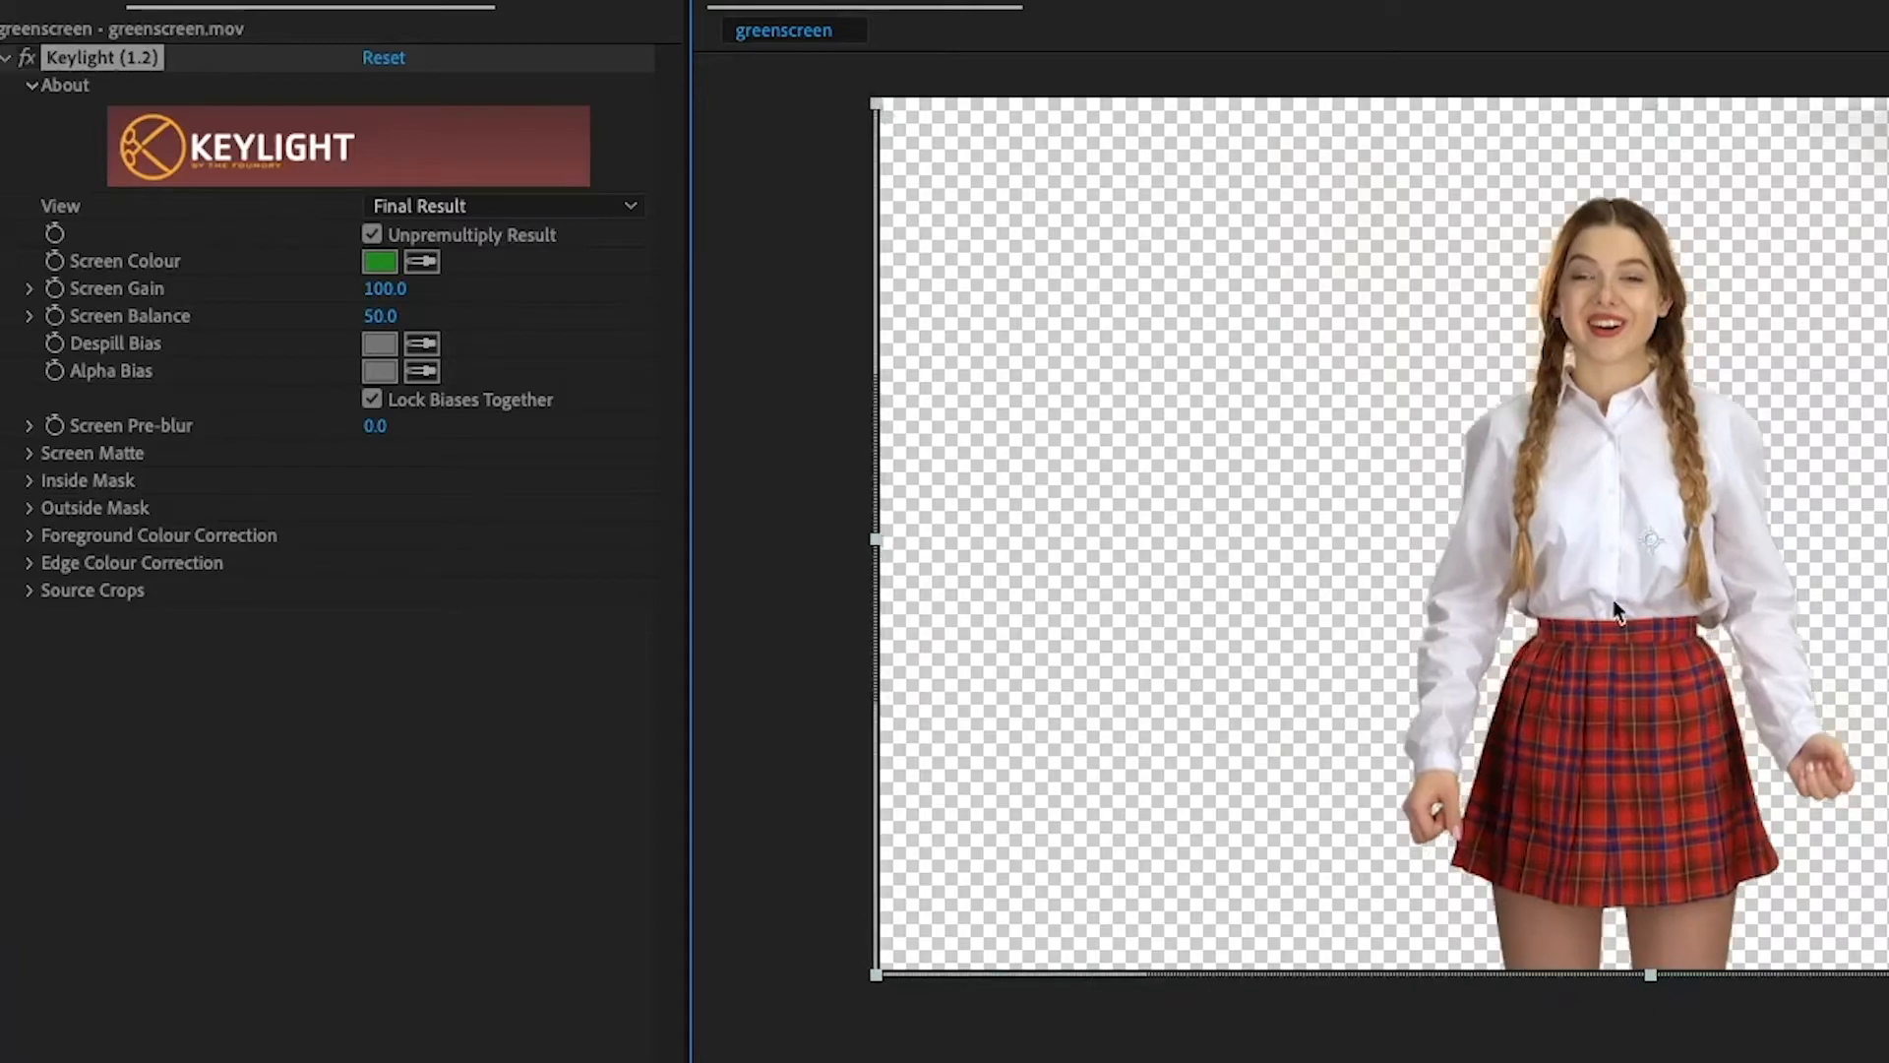
pyautogui.click(535, 205)
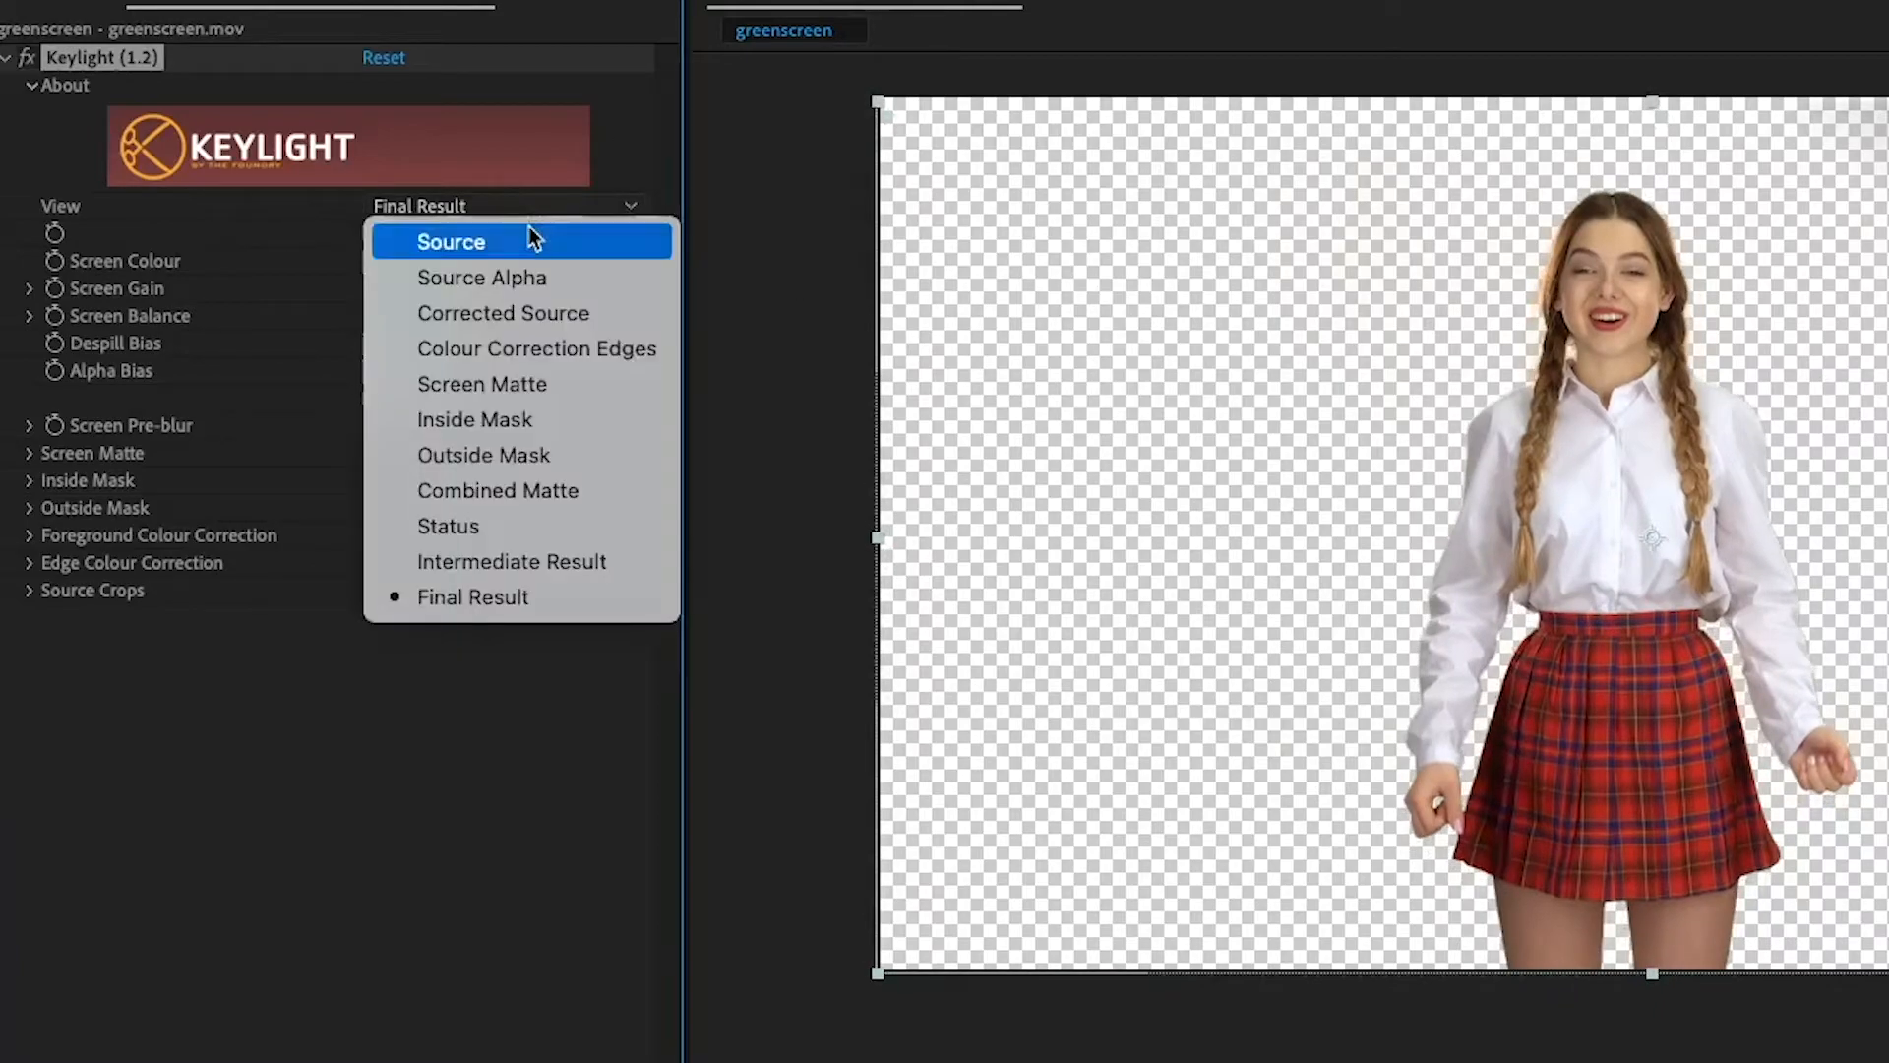
pyautogui.click(491, 385)
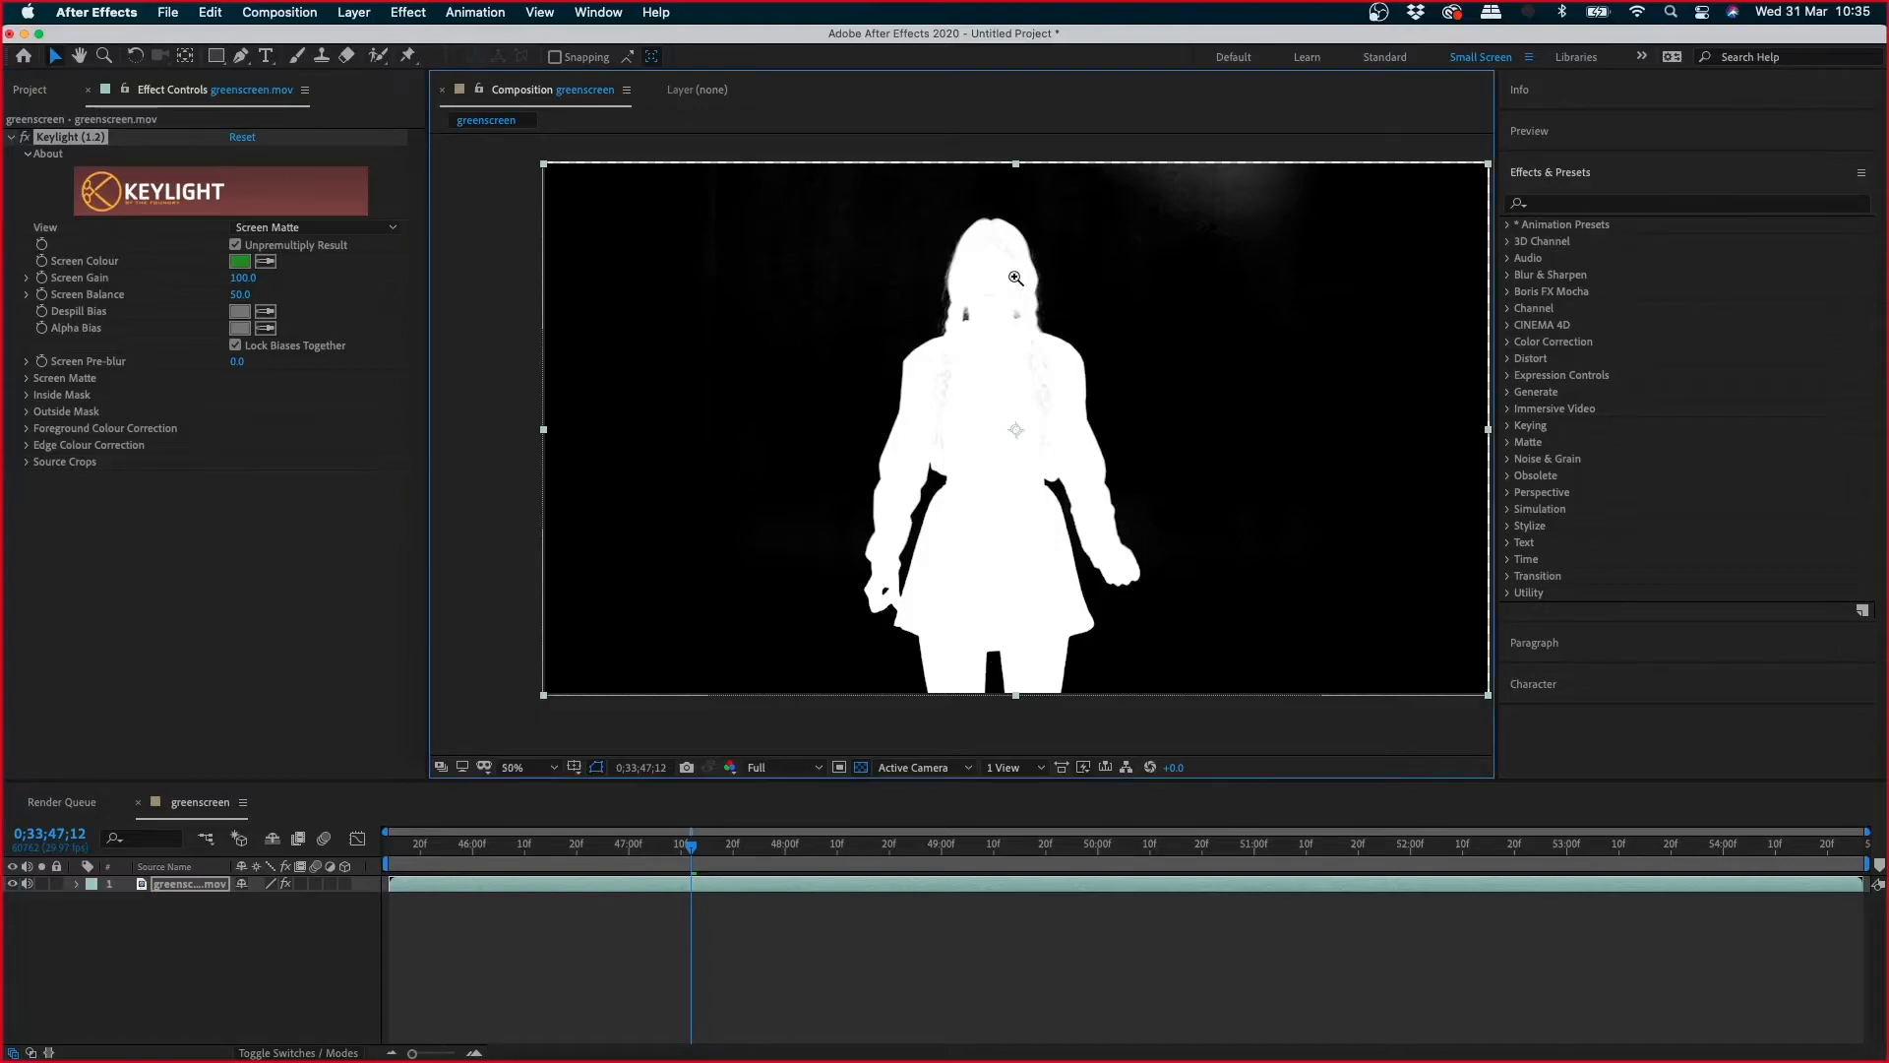
pyautogui.press('z')
pyautogui.click(1017, 341)
pyautogui.click(724, 559)
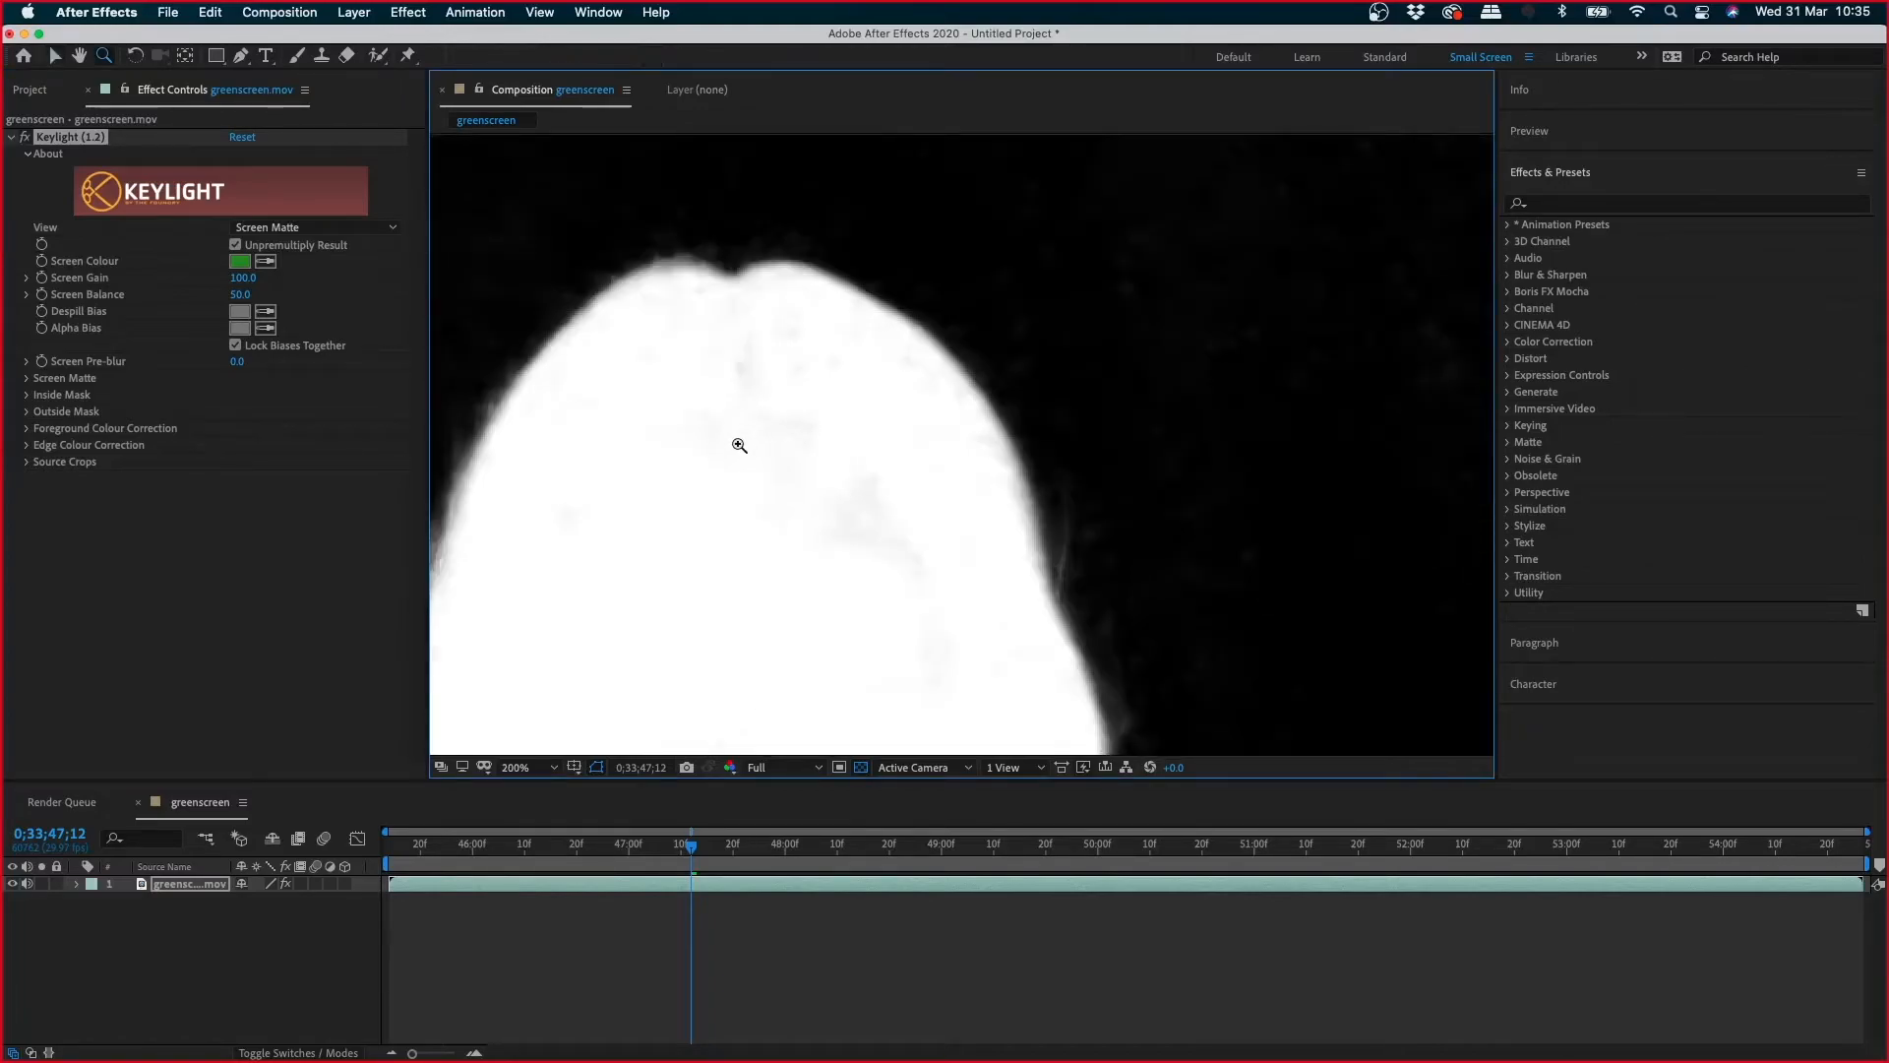
# - Examine the screen matte along the hair edges, neck, braids and waist, and check the full silhouette
pyautogui.scroll(-5, 792, 424)
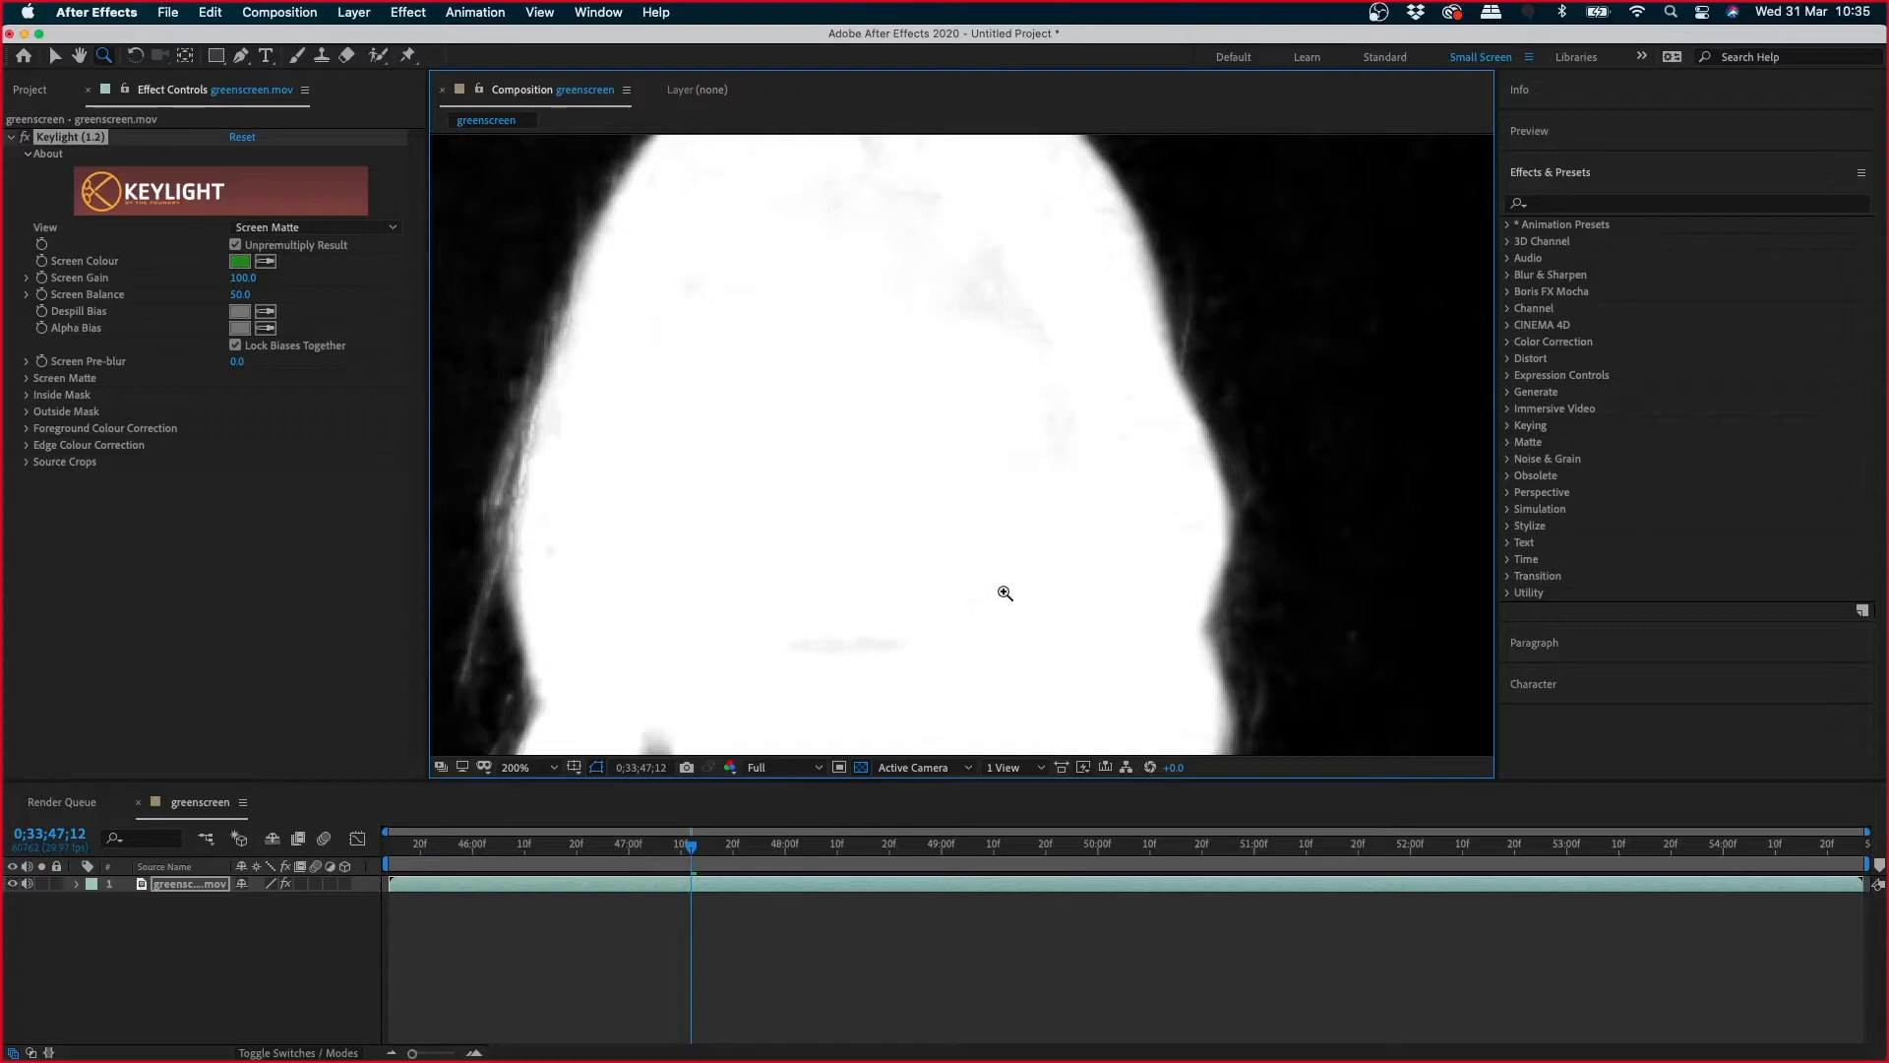
pyautogui.keyDown('alt'); pyautogui.click(992, 623); pyautogui.keyUp('alt')
pyautogui.click(954, 338)
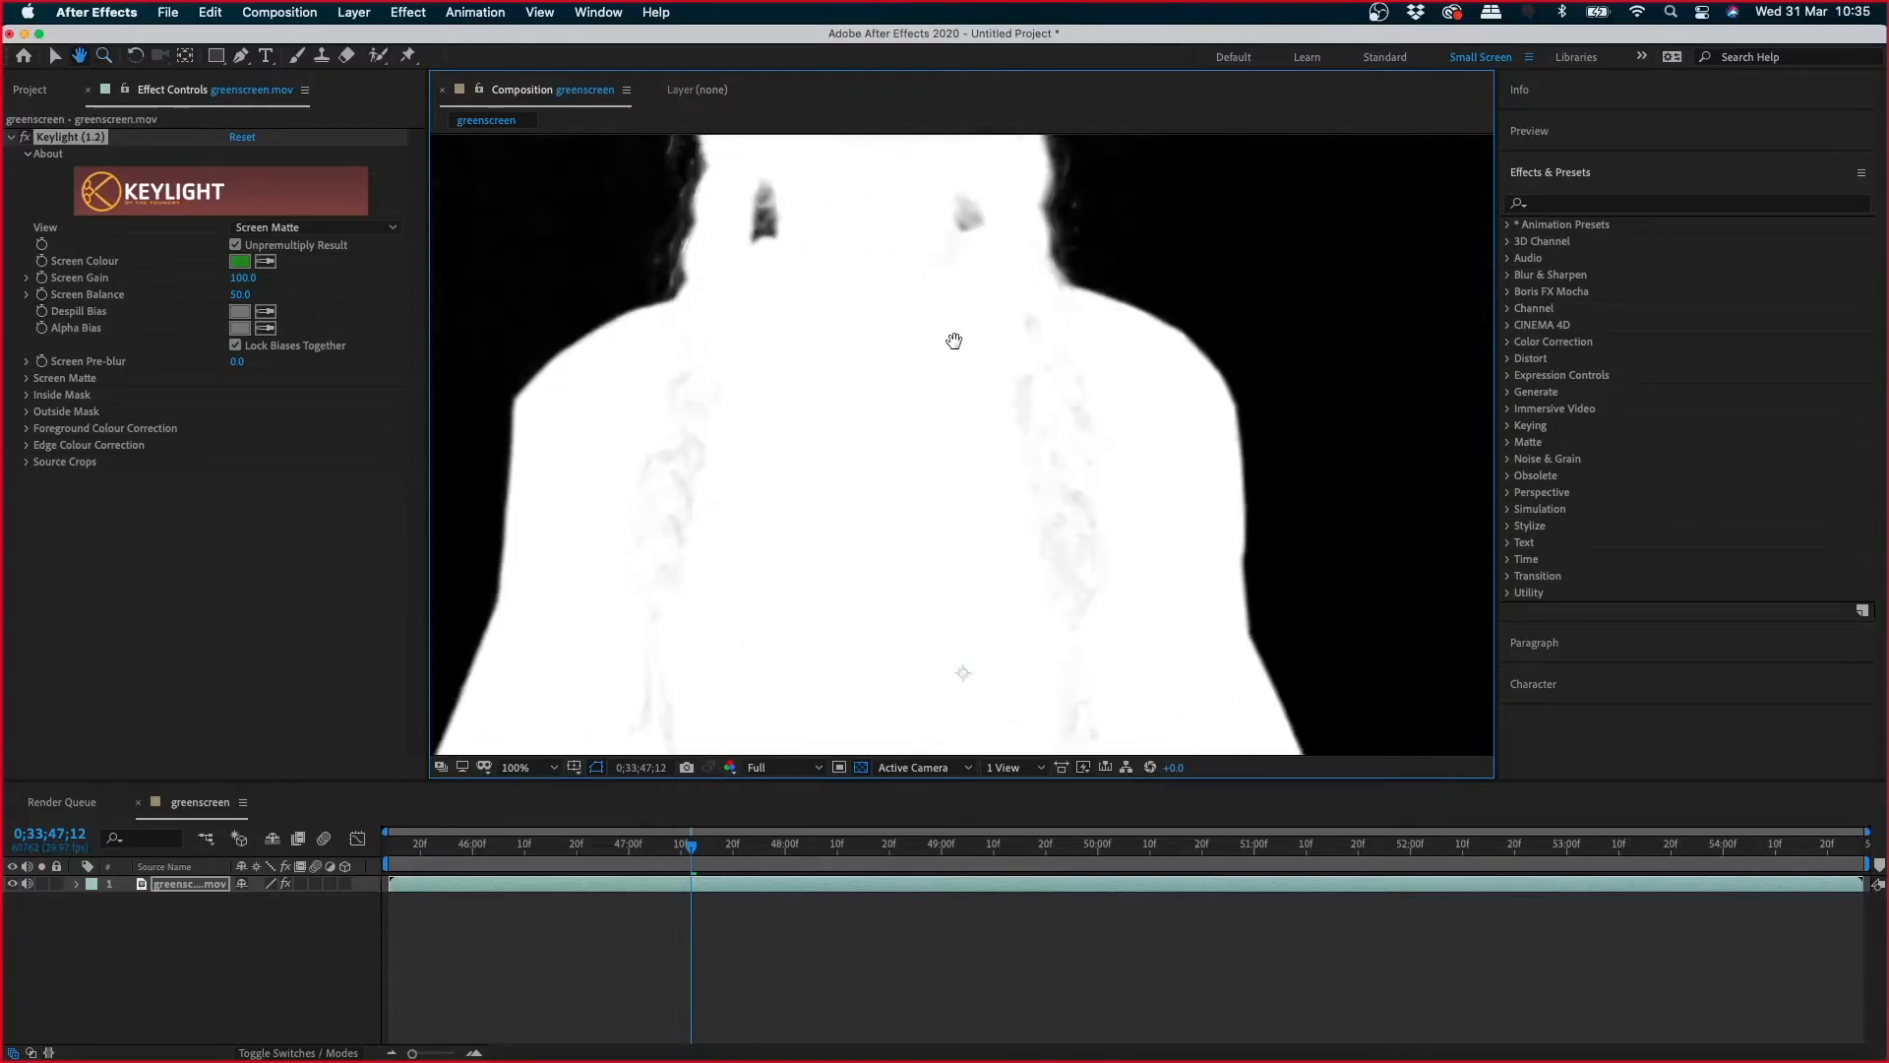
pyautogui.click(970, 633)
pyautogui.click(948, 527)
pyautogui.click(935, 486)
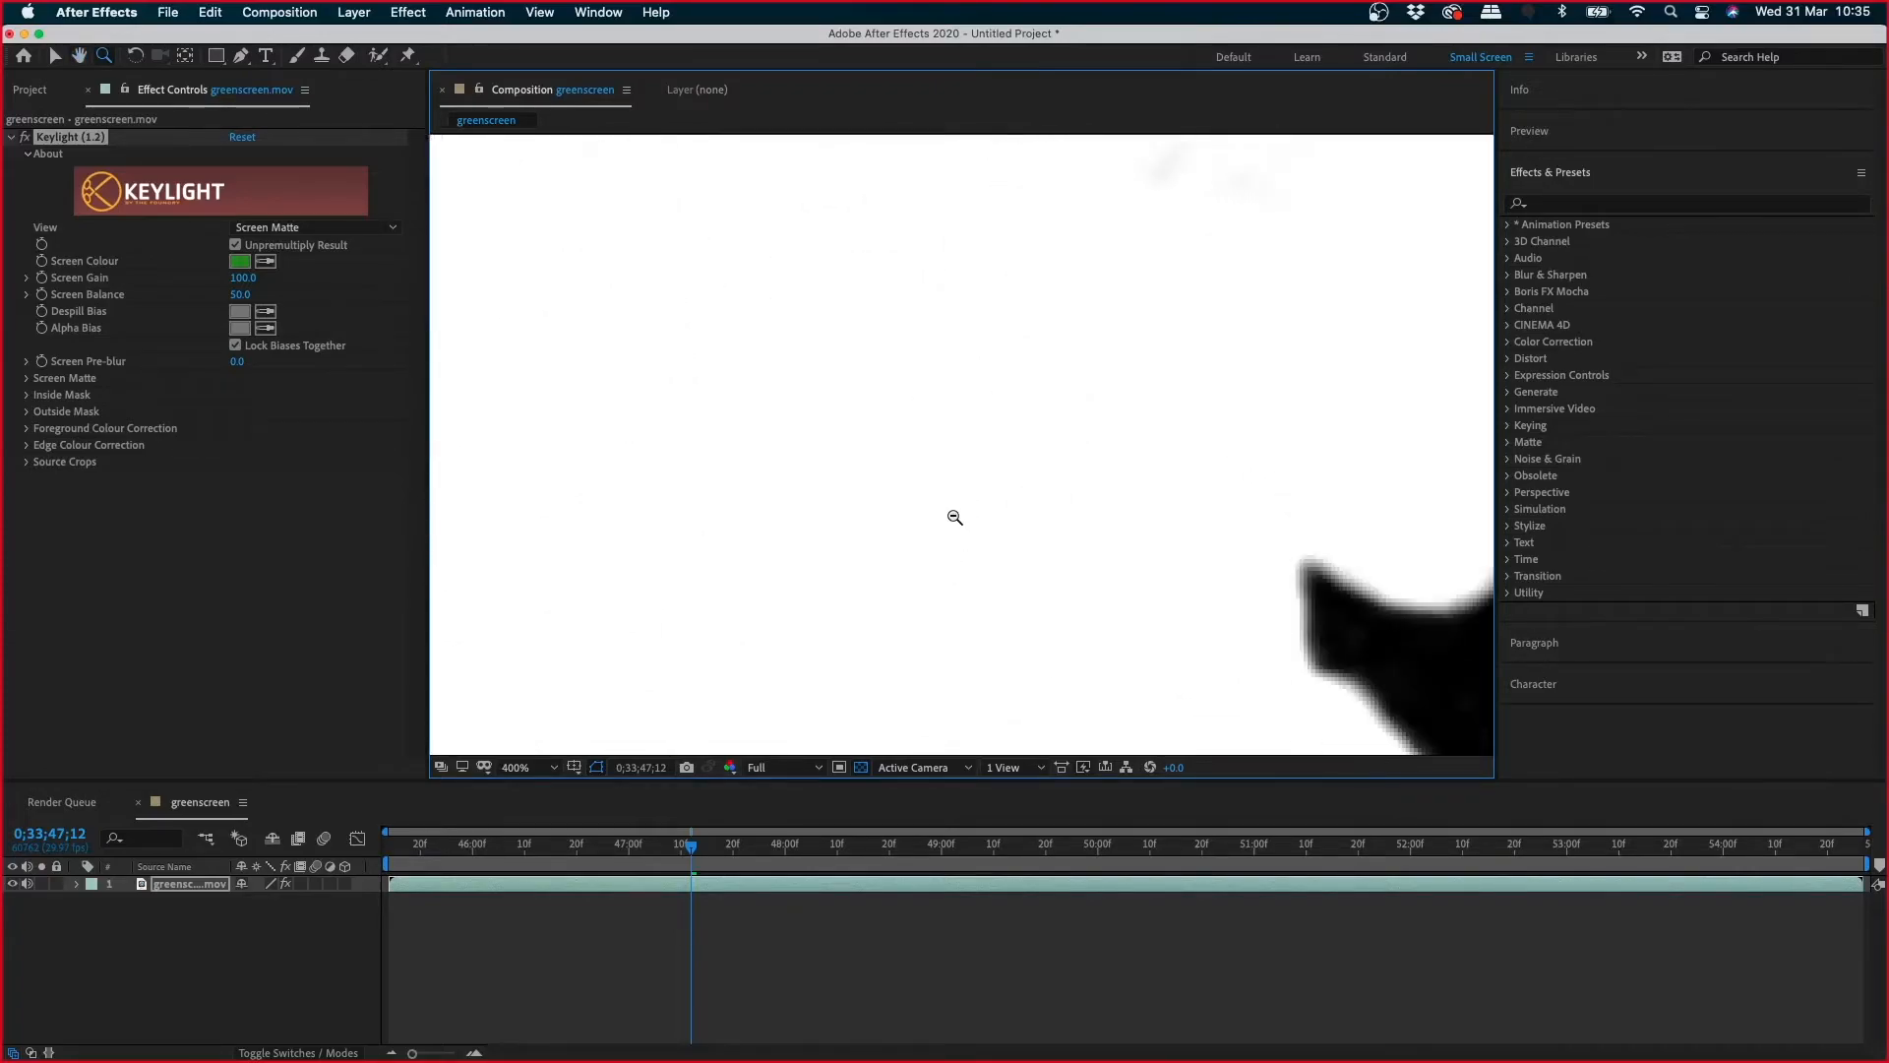
pyautogui.scroll(-6, 953, 514)
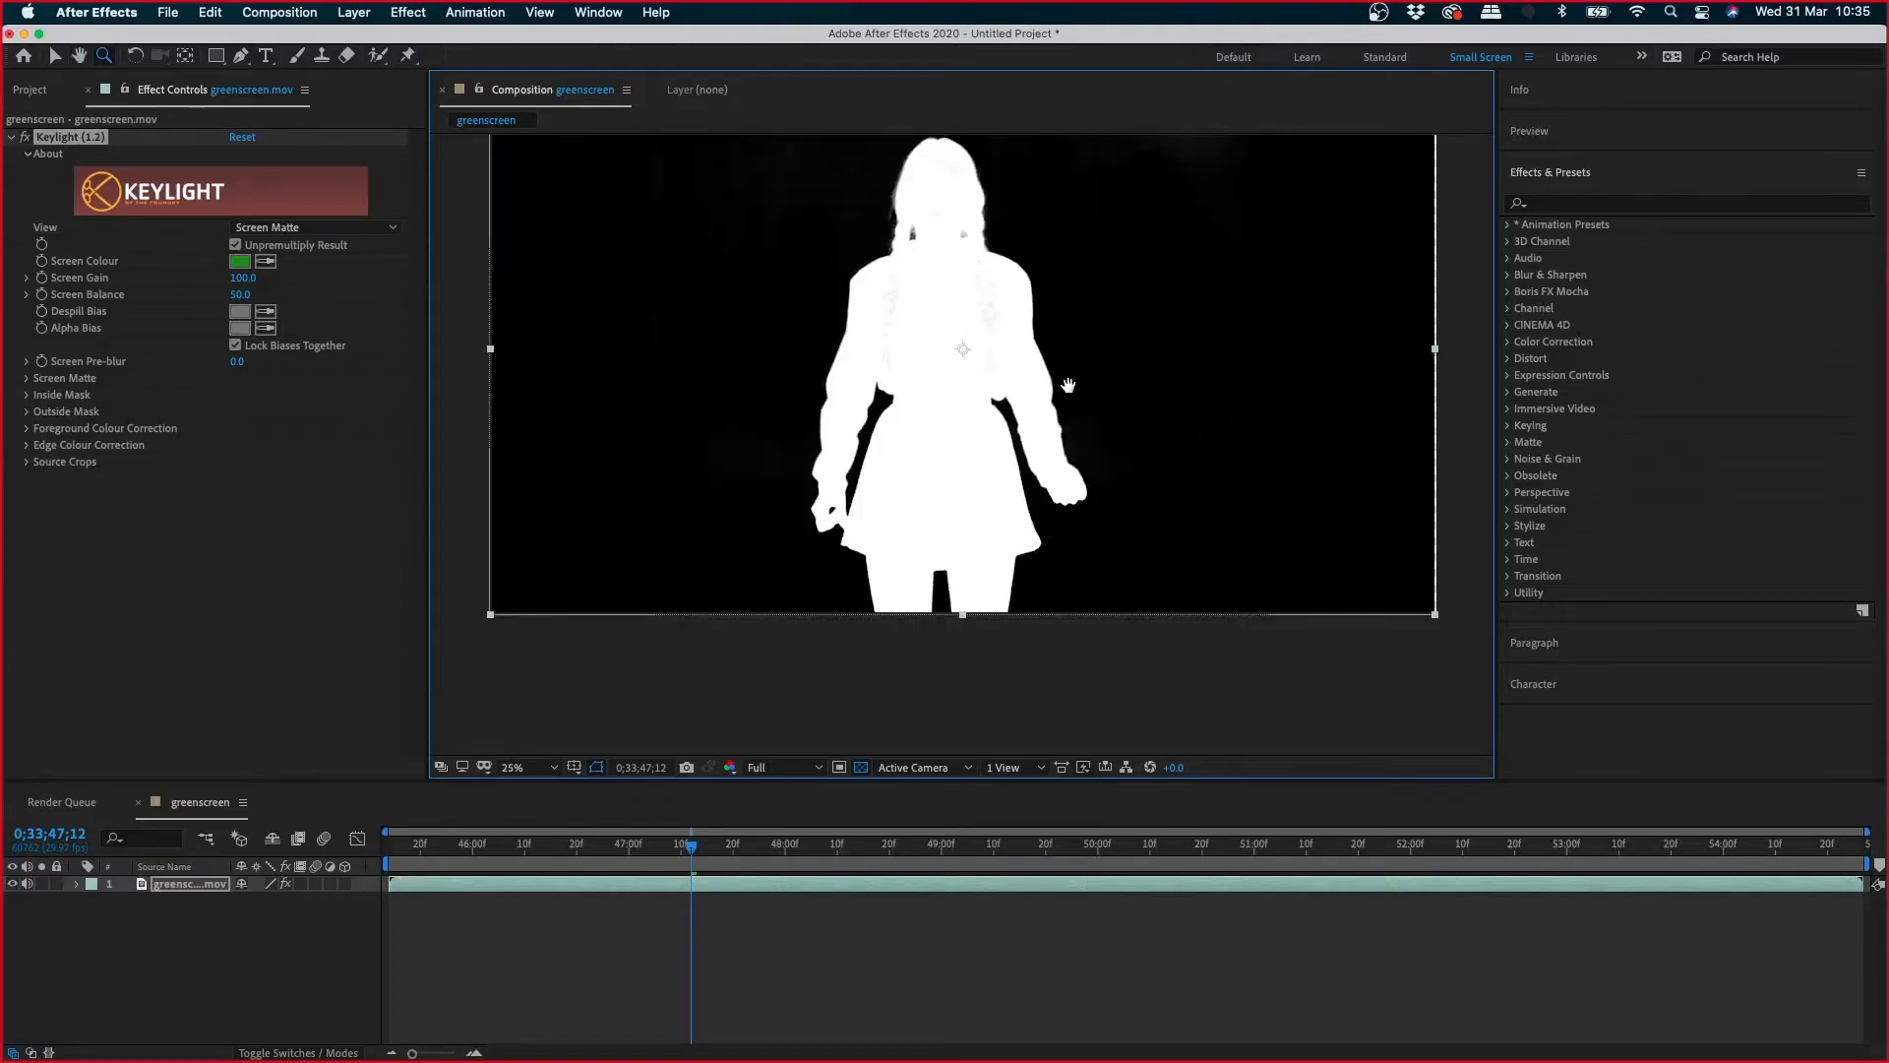
pyautogui.scroll(2, 1071, 384)
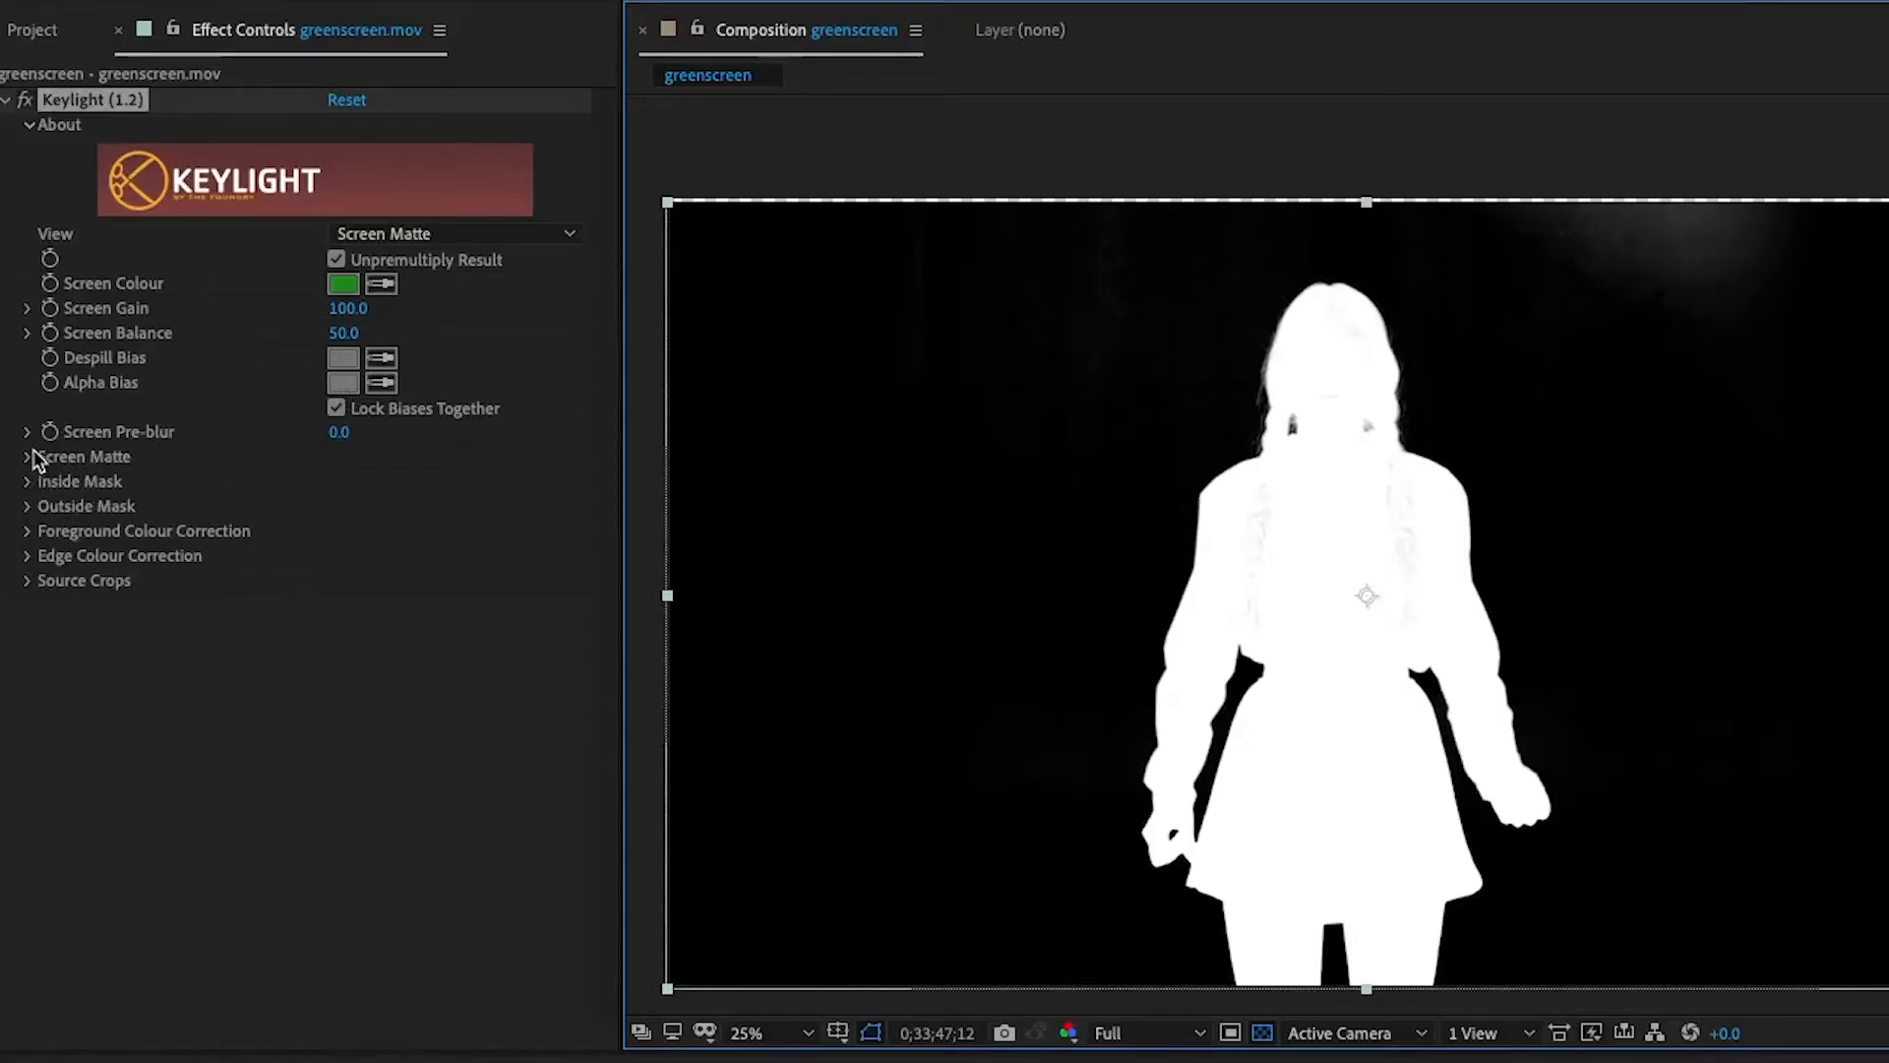
# - Expand Keylight's Screen Matte settings and raise Clip Black to 53 to darken the backdrop in the matte
pyautogui.click(31, 379)
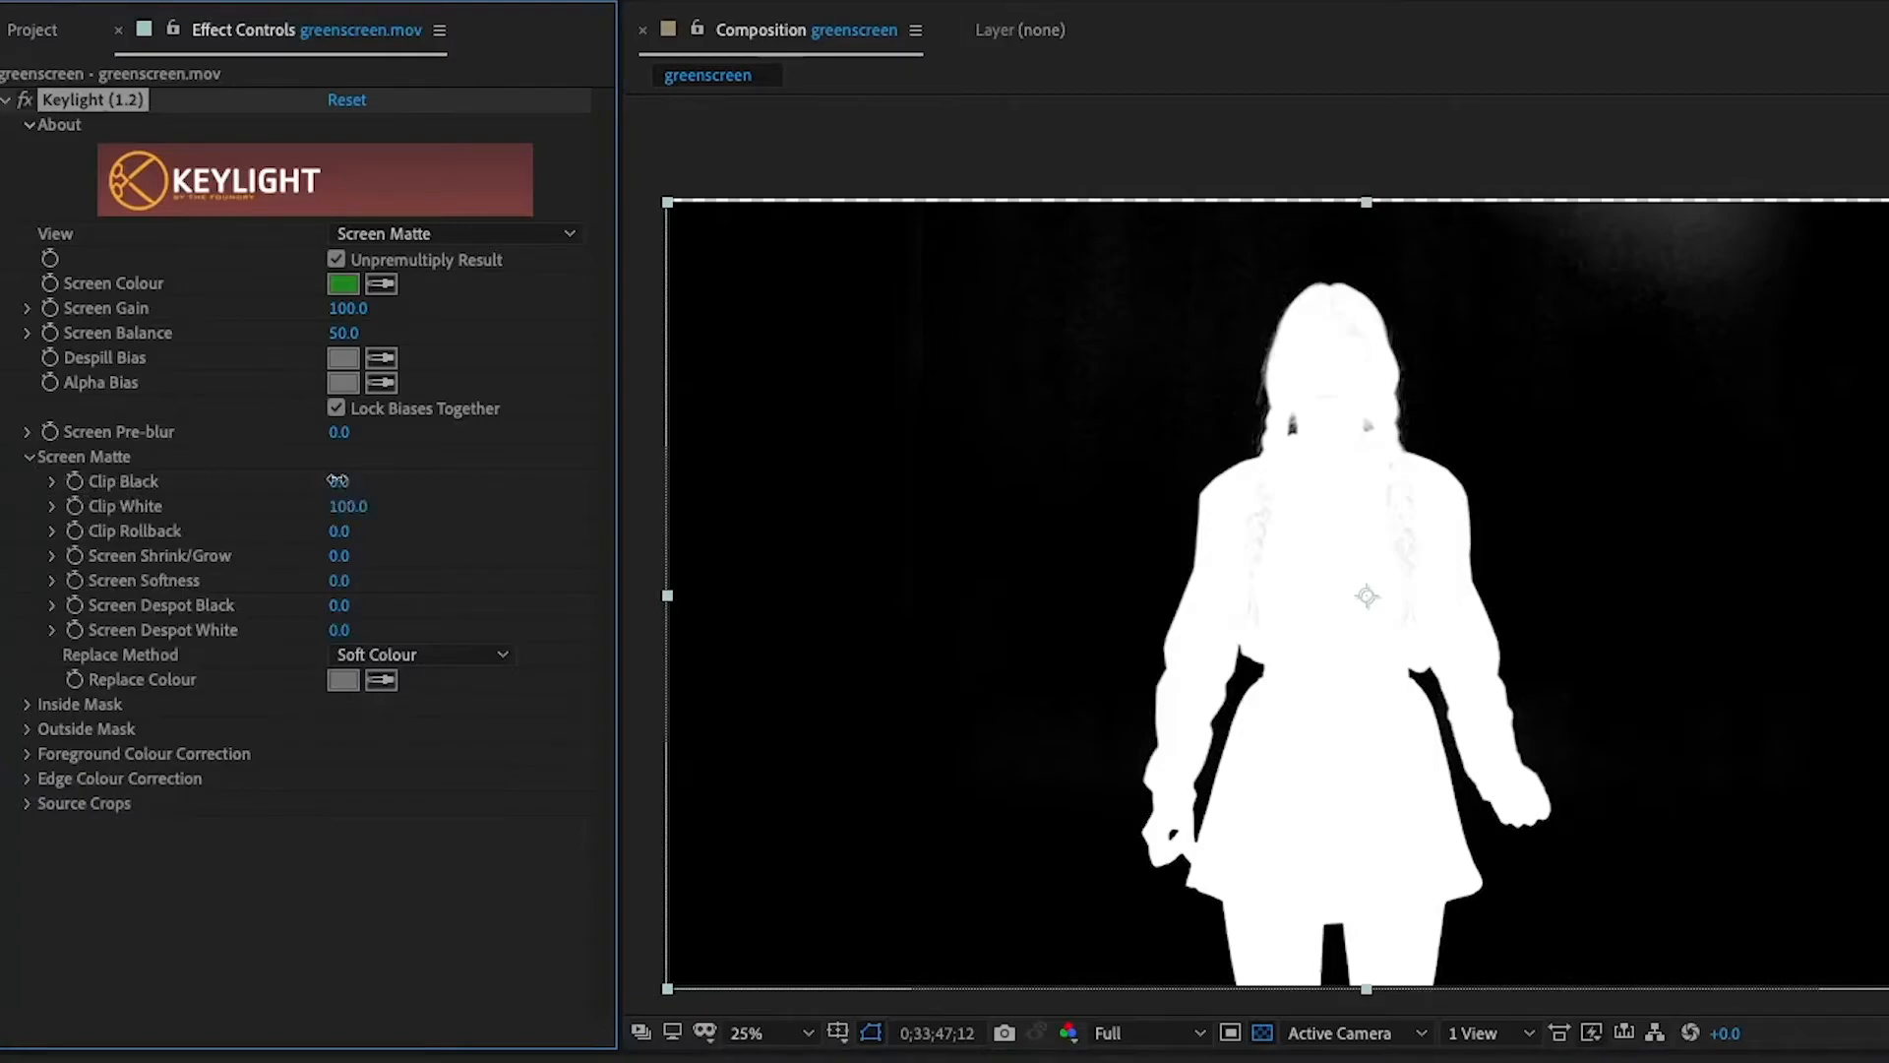
pyautogui.moveTo(340, 479); pyautogui.dragTo(333, 478)
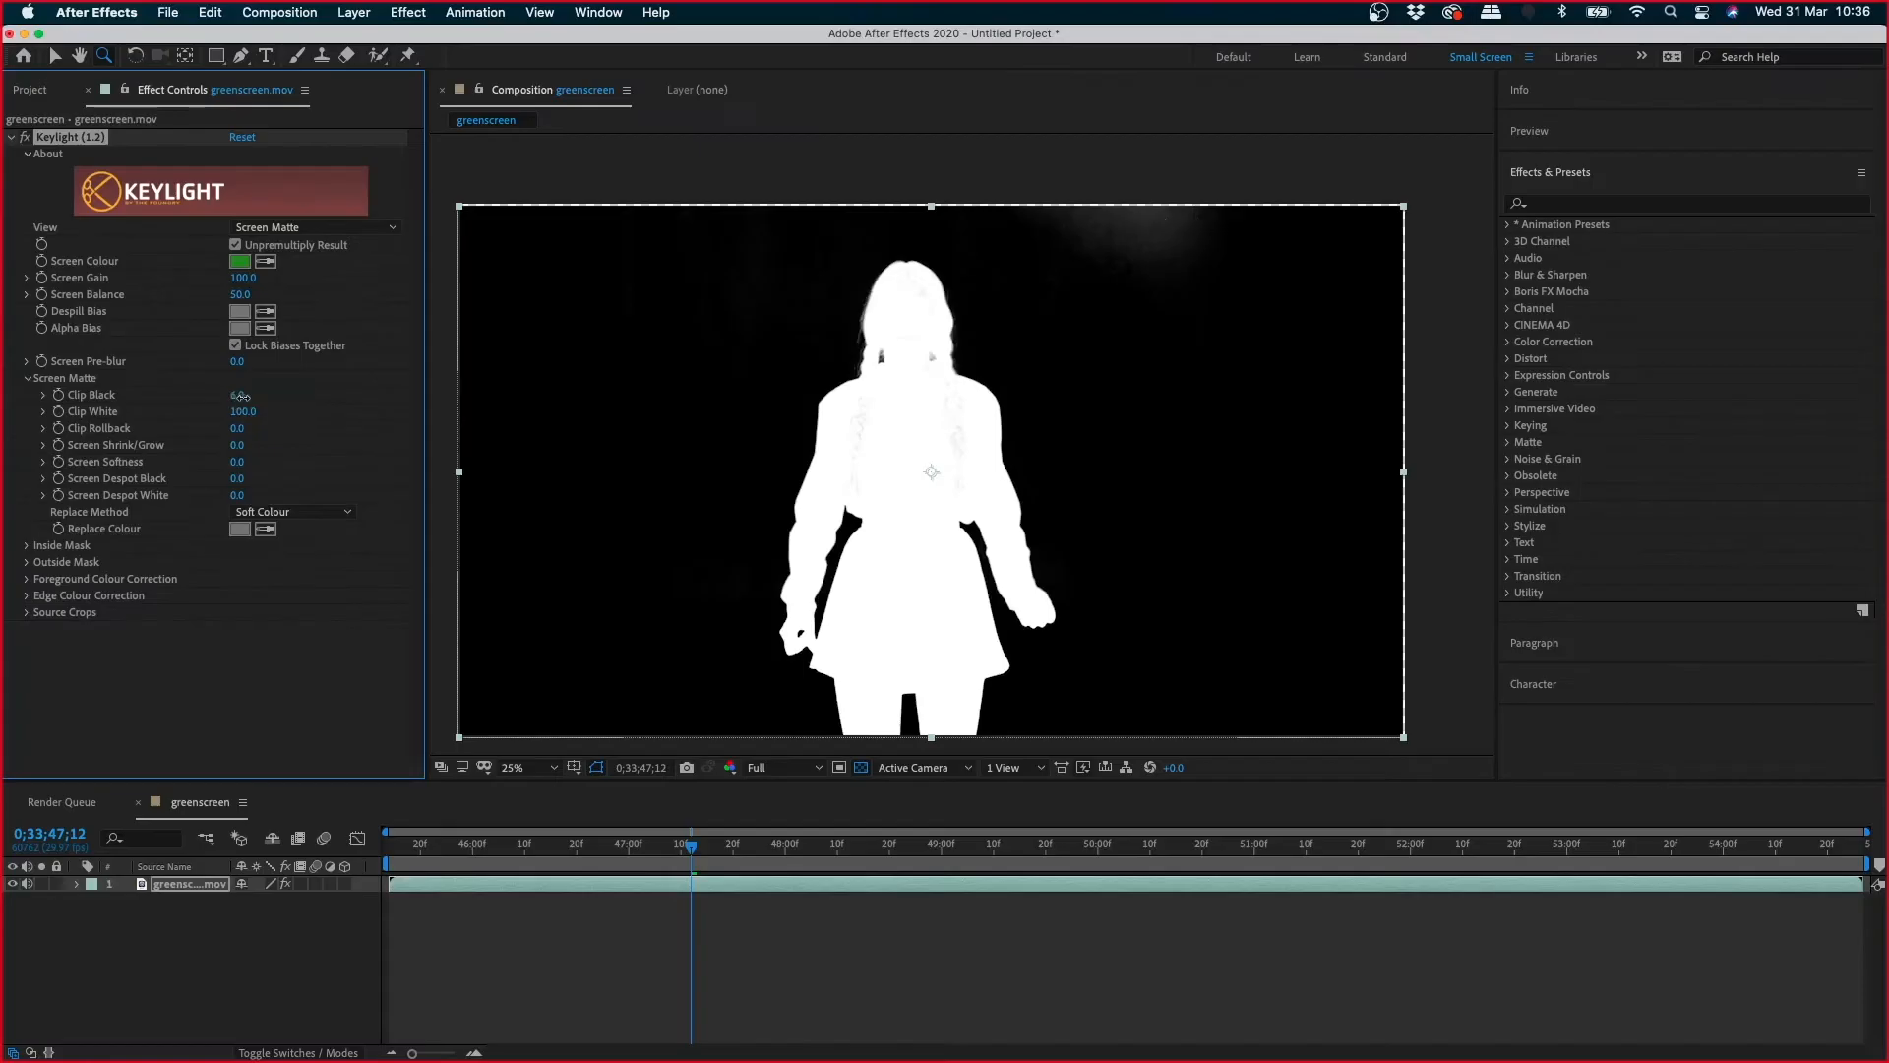
pyautogui.moveTo(240, 396); pyautogui.dragTo(281, 405)
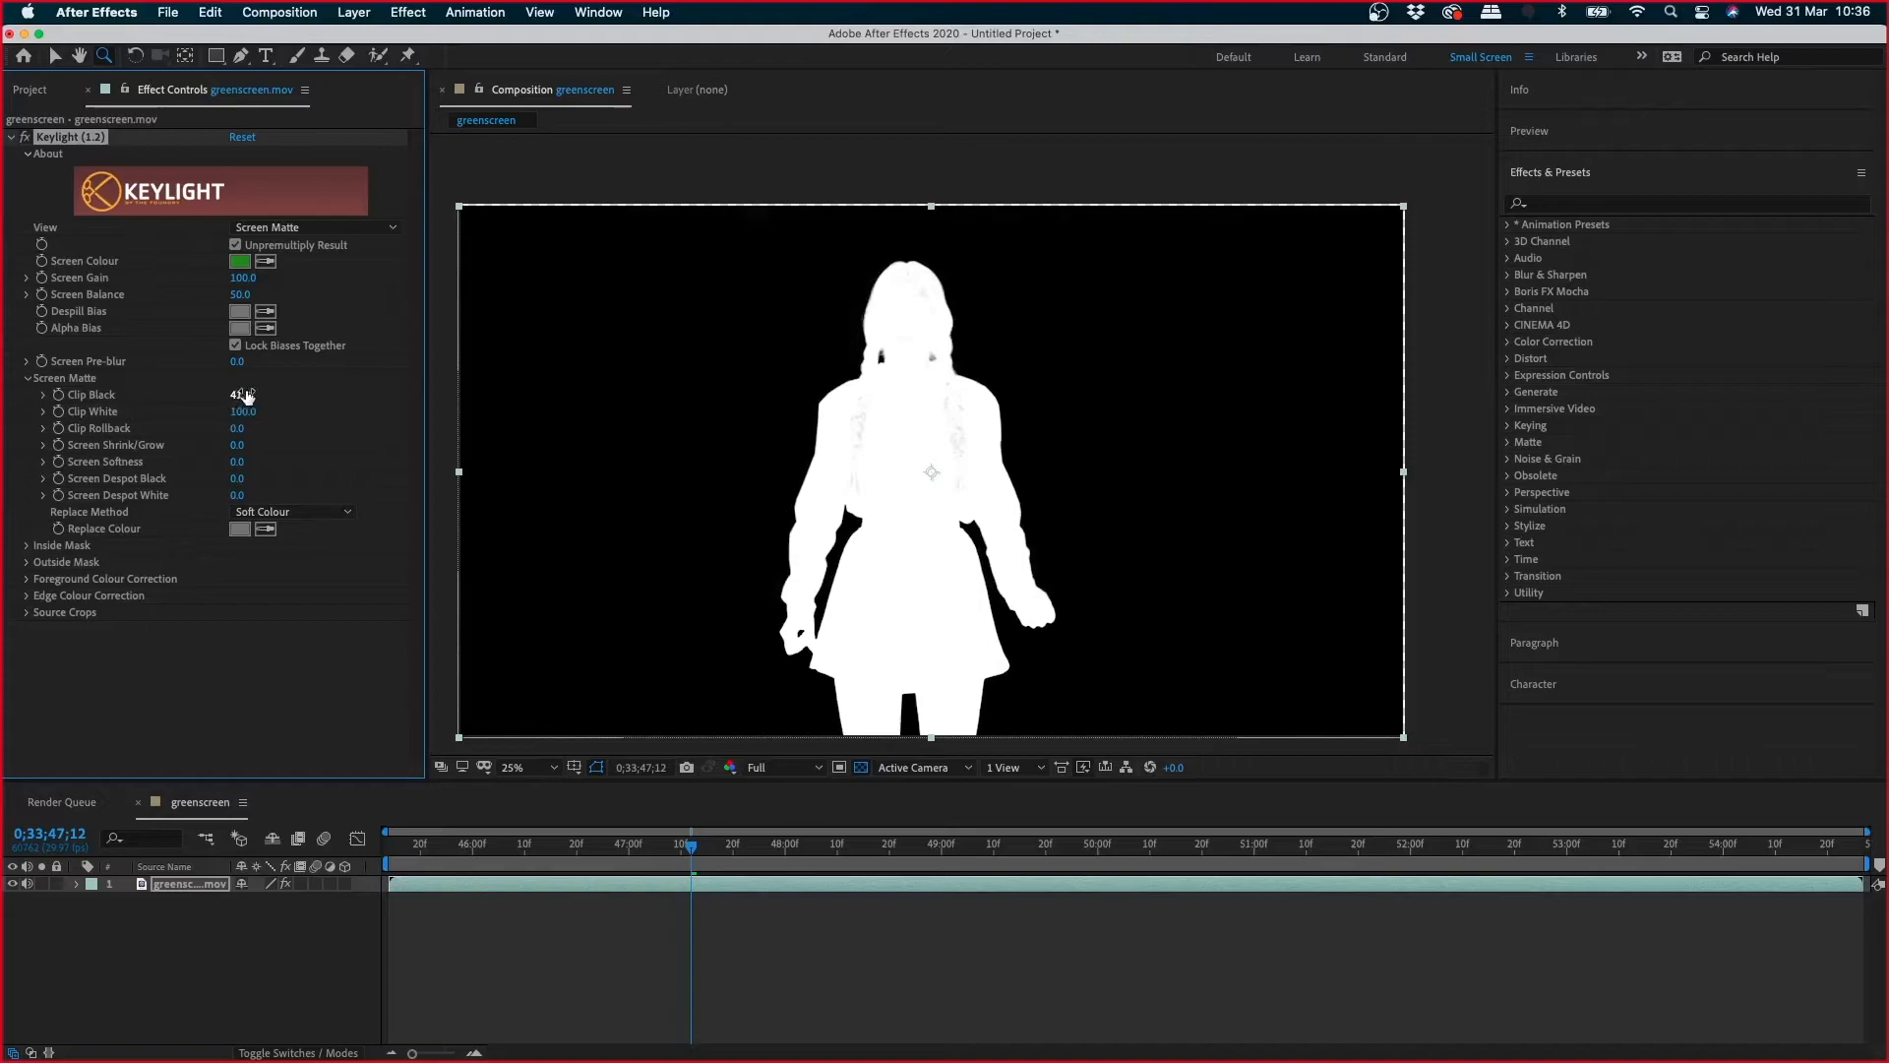
pyautogui.click(996, 441)
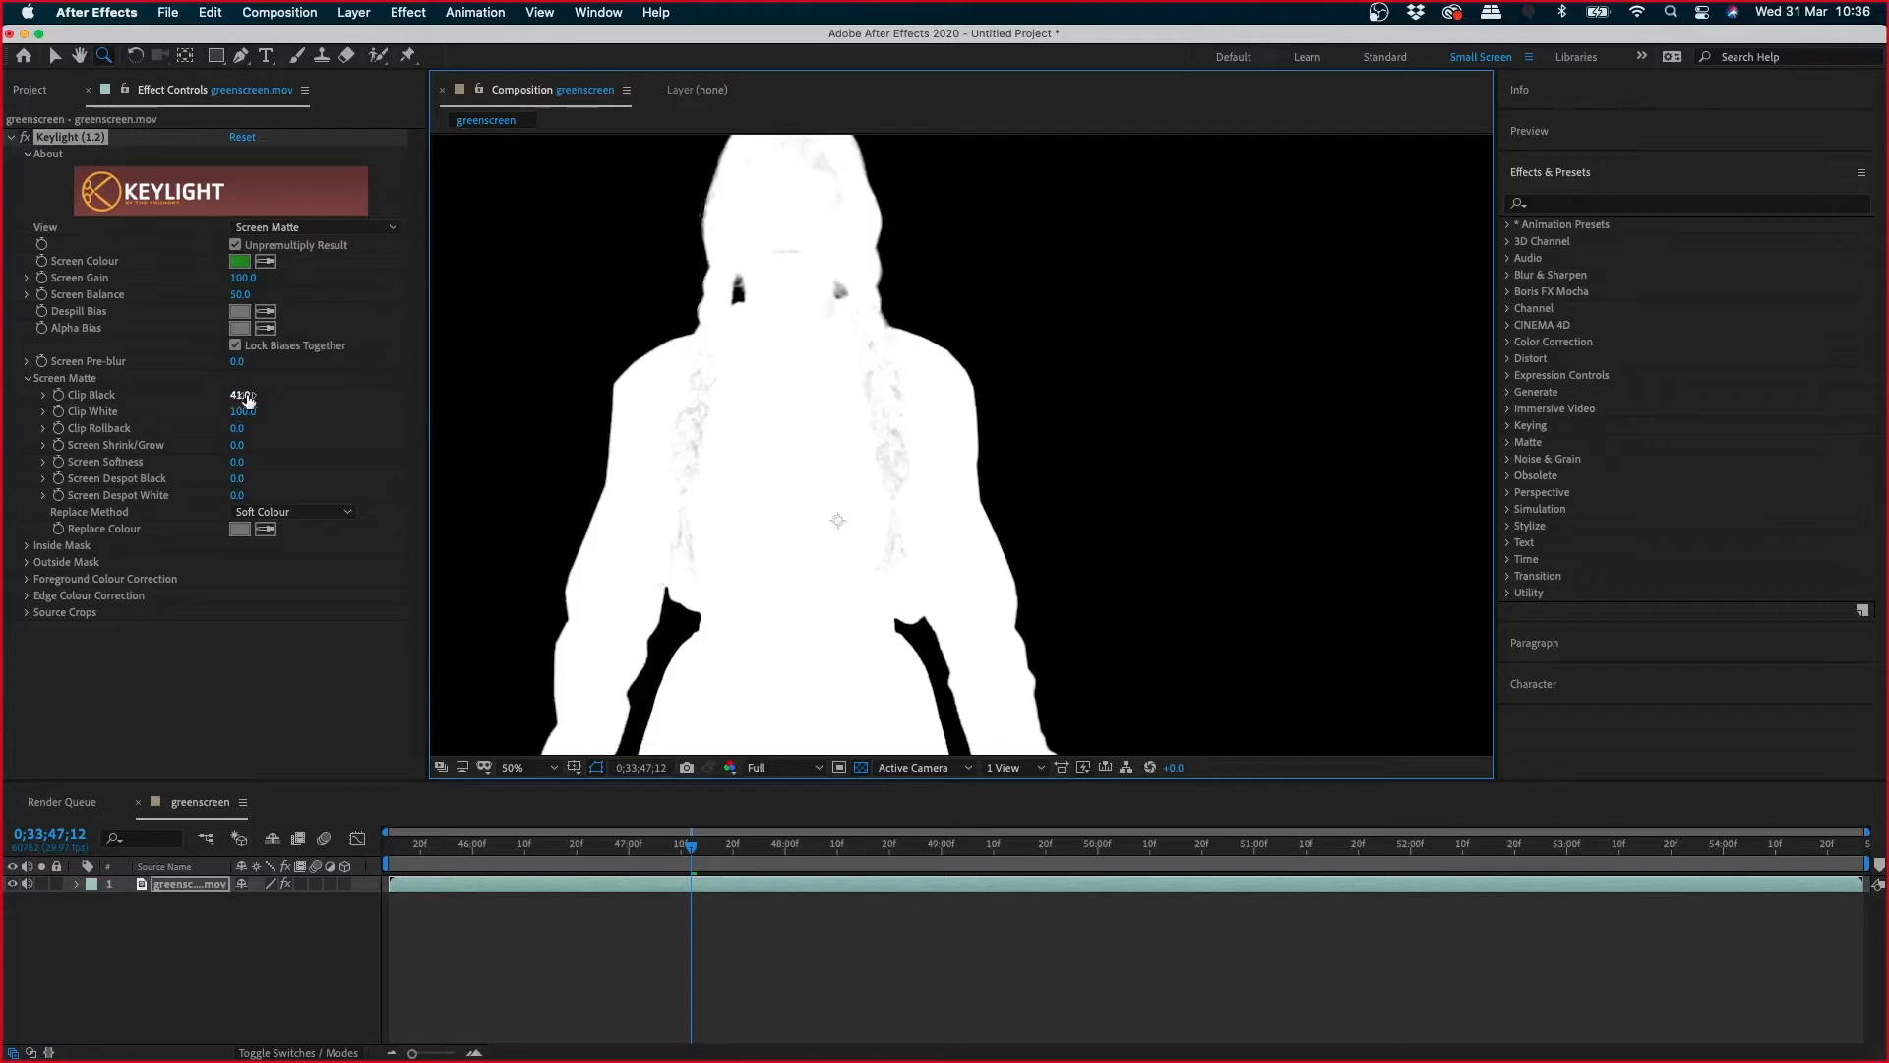
pyautogui.moveTo(240, 396); pyautogui.dragTo(320, 417)
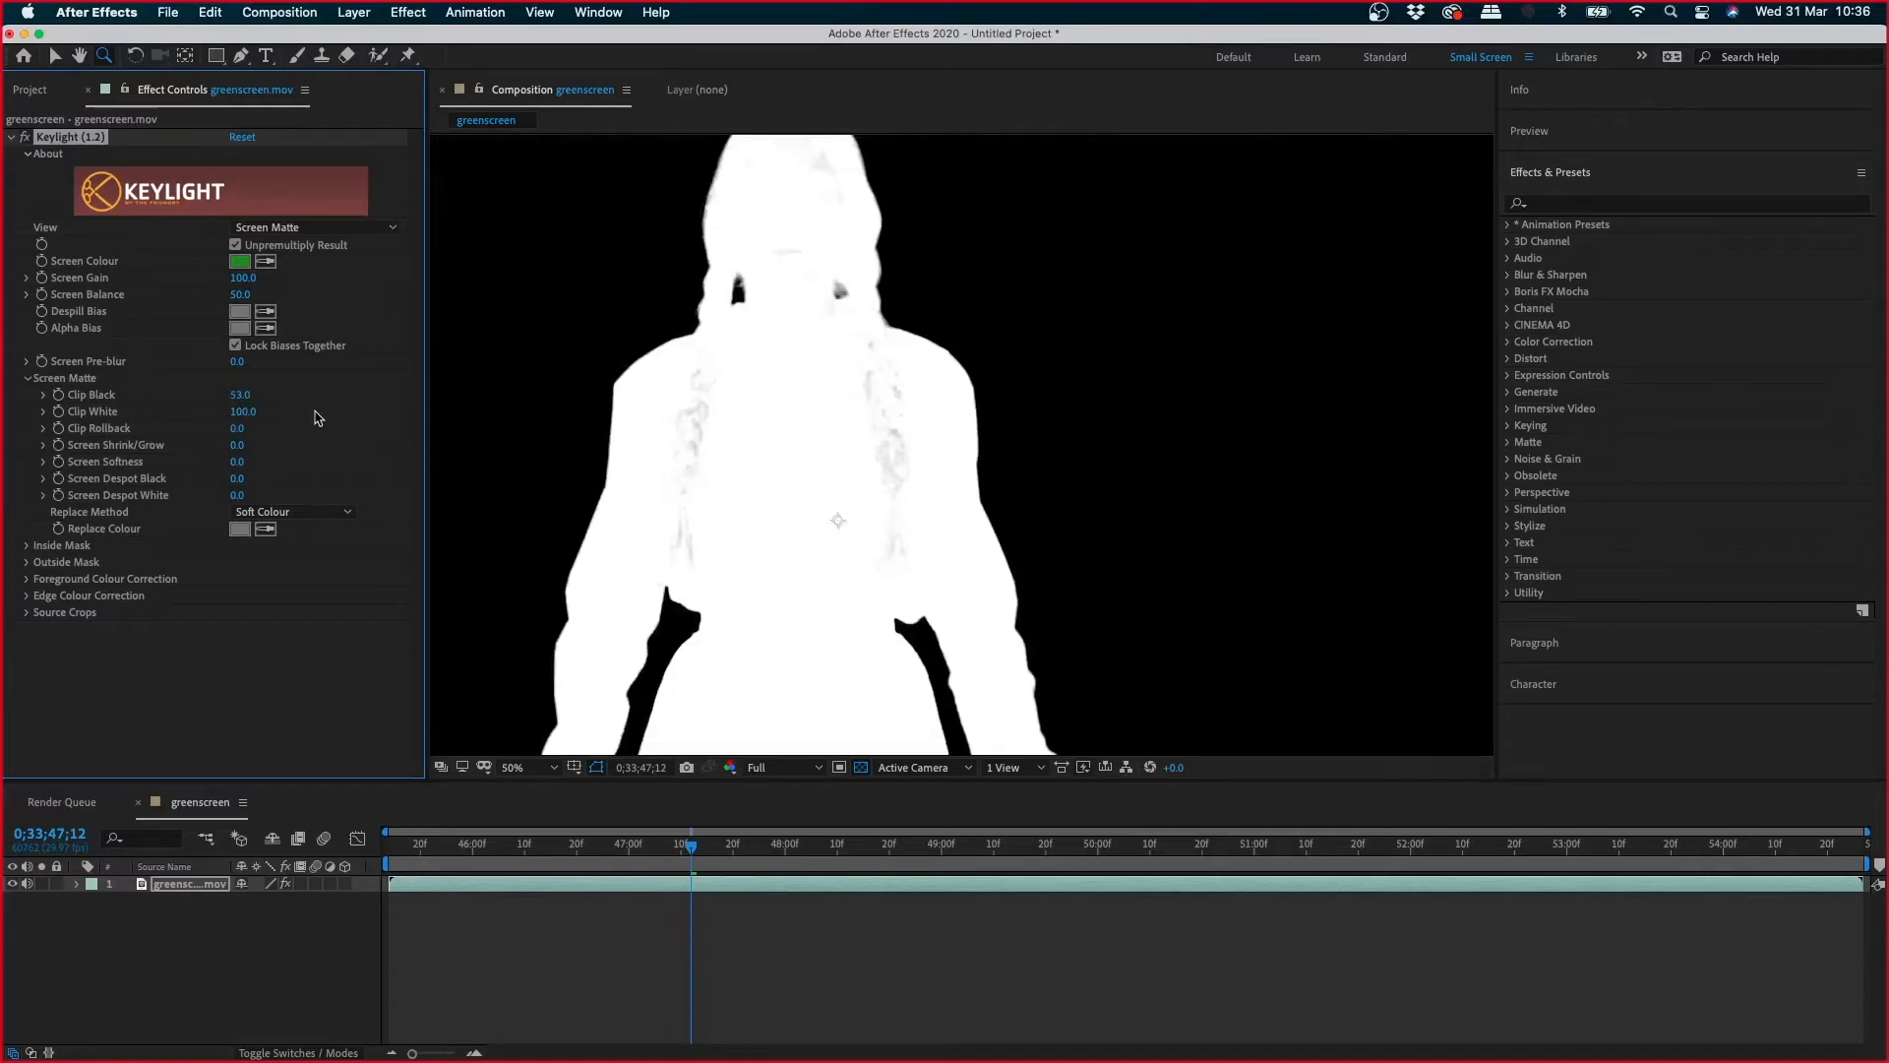
# - Check the clipped matte around the woman, set Keylight's View to Final Result and inspect the braid over the shirt at 200%
pyautogui.scroll(-3, 1060, 266)
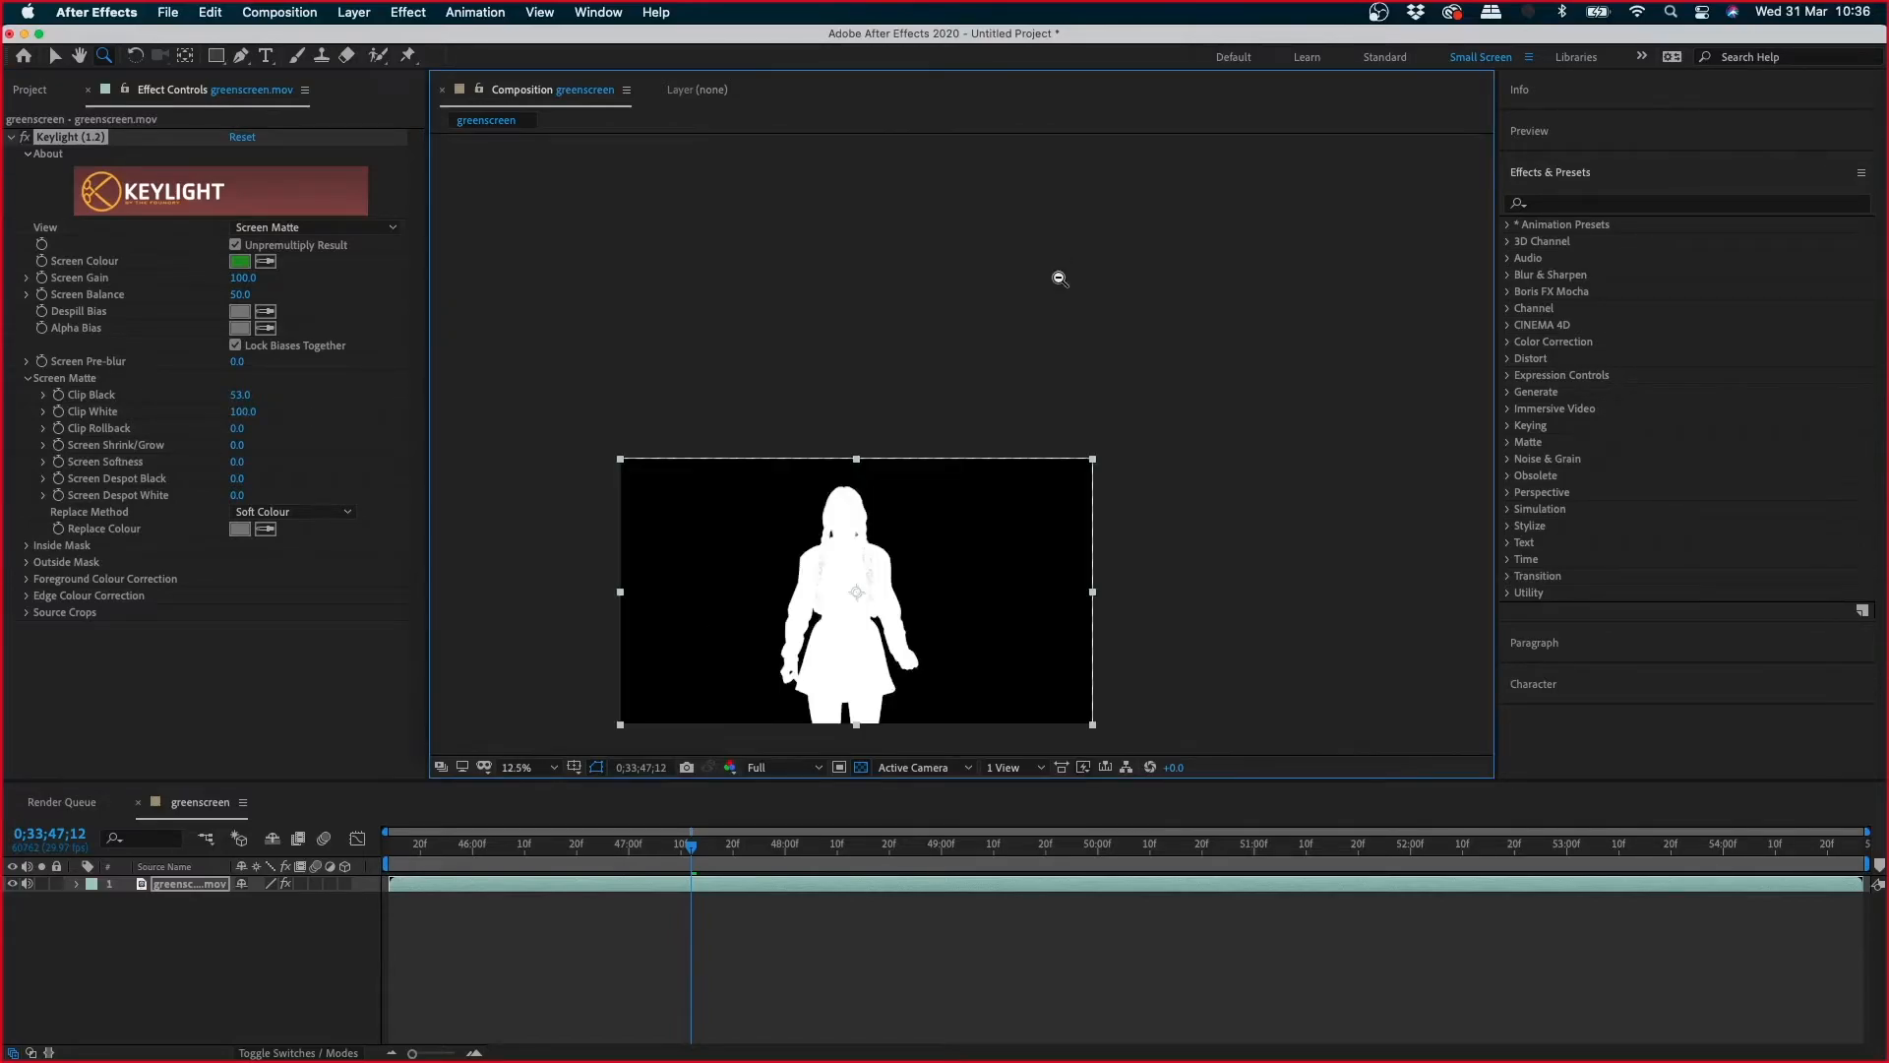
pyautogui.click(912, 475)
pyautogui.click(1018, 335)
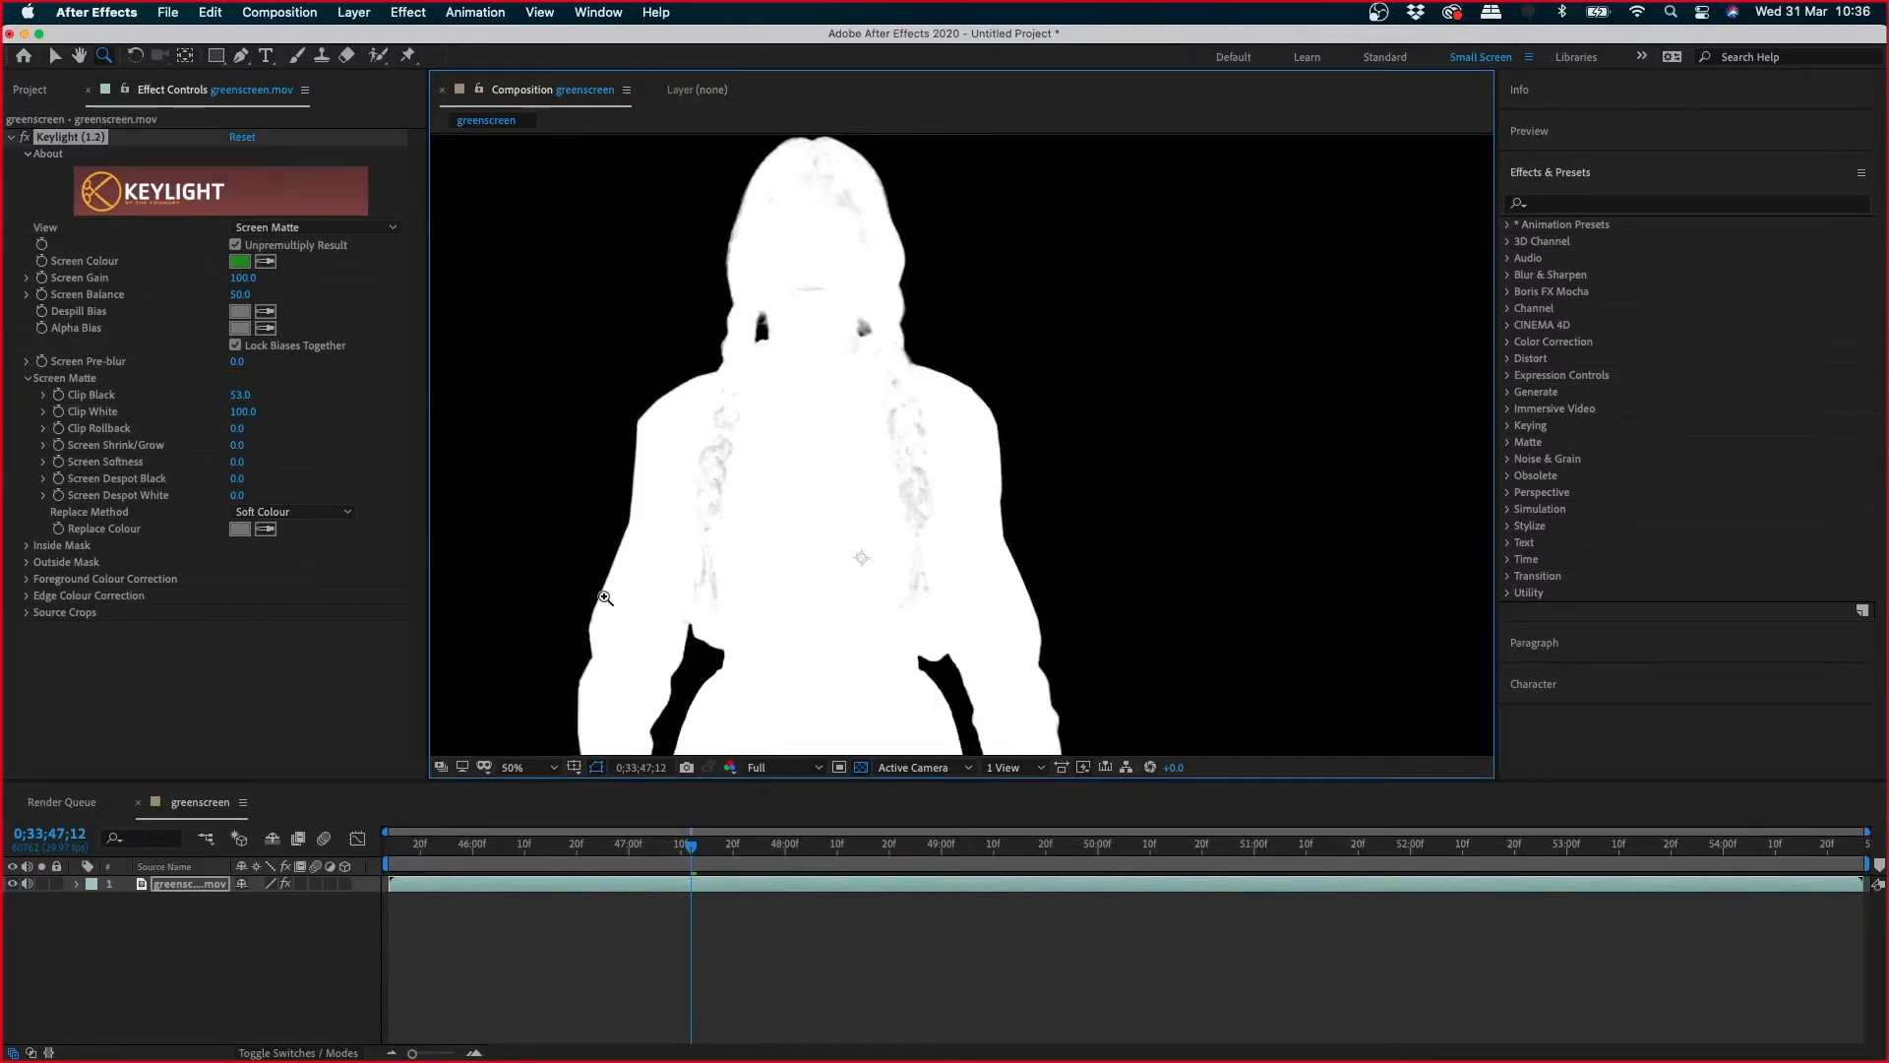
pyautogui.click(325, 230)
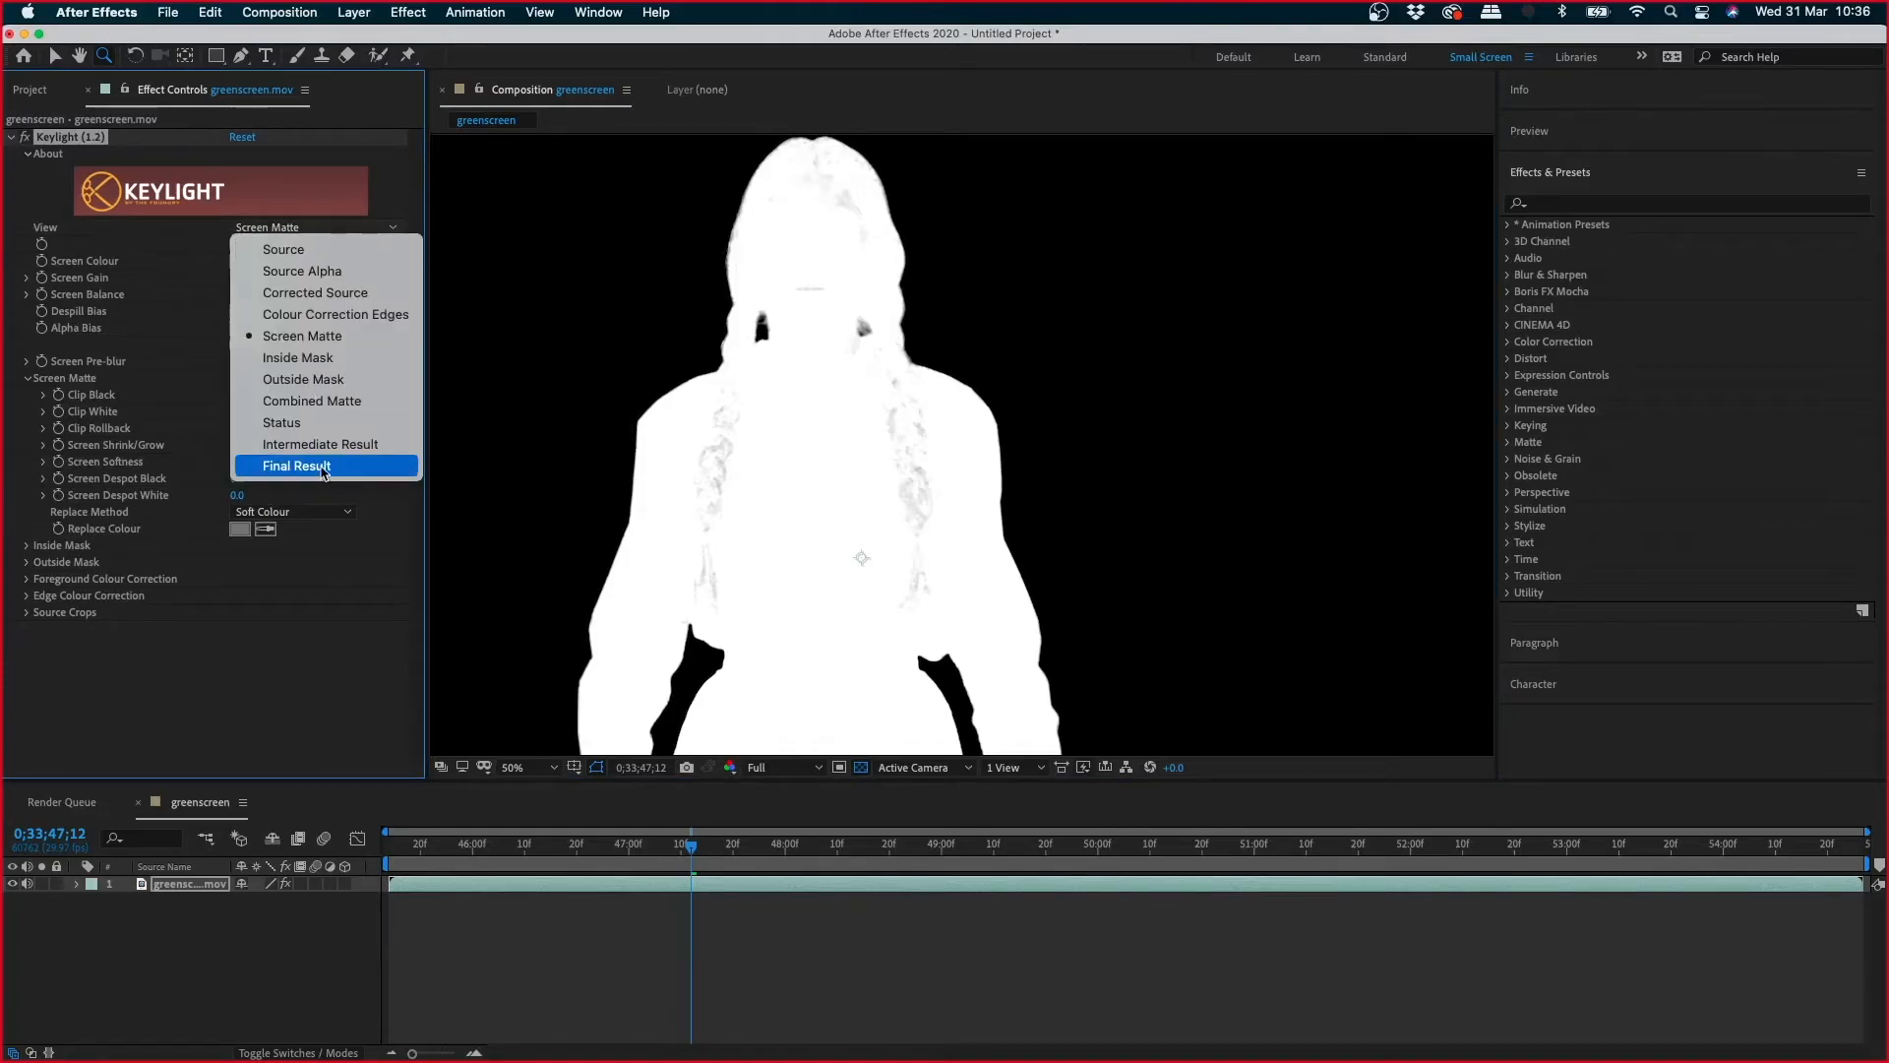
pyautogui.click(325, 466)
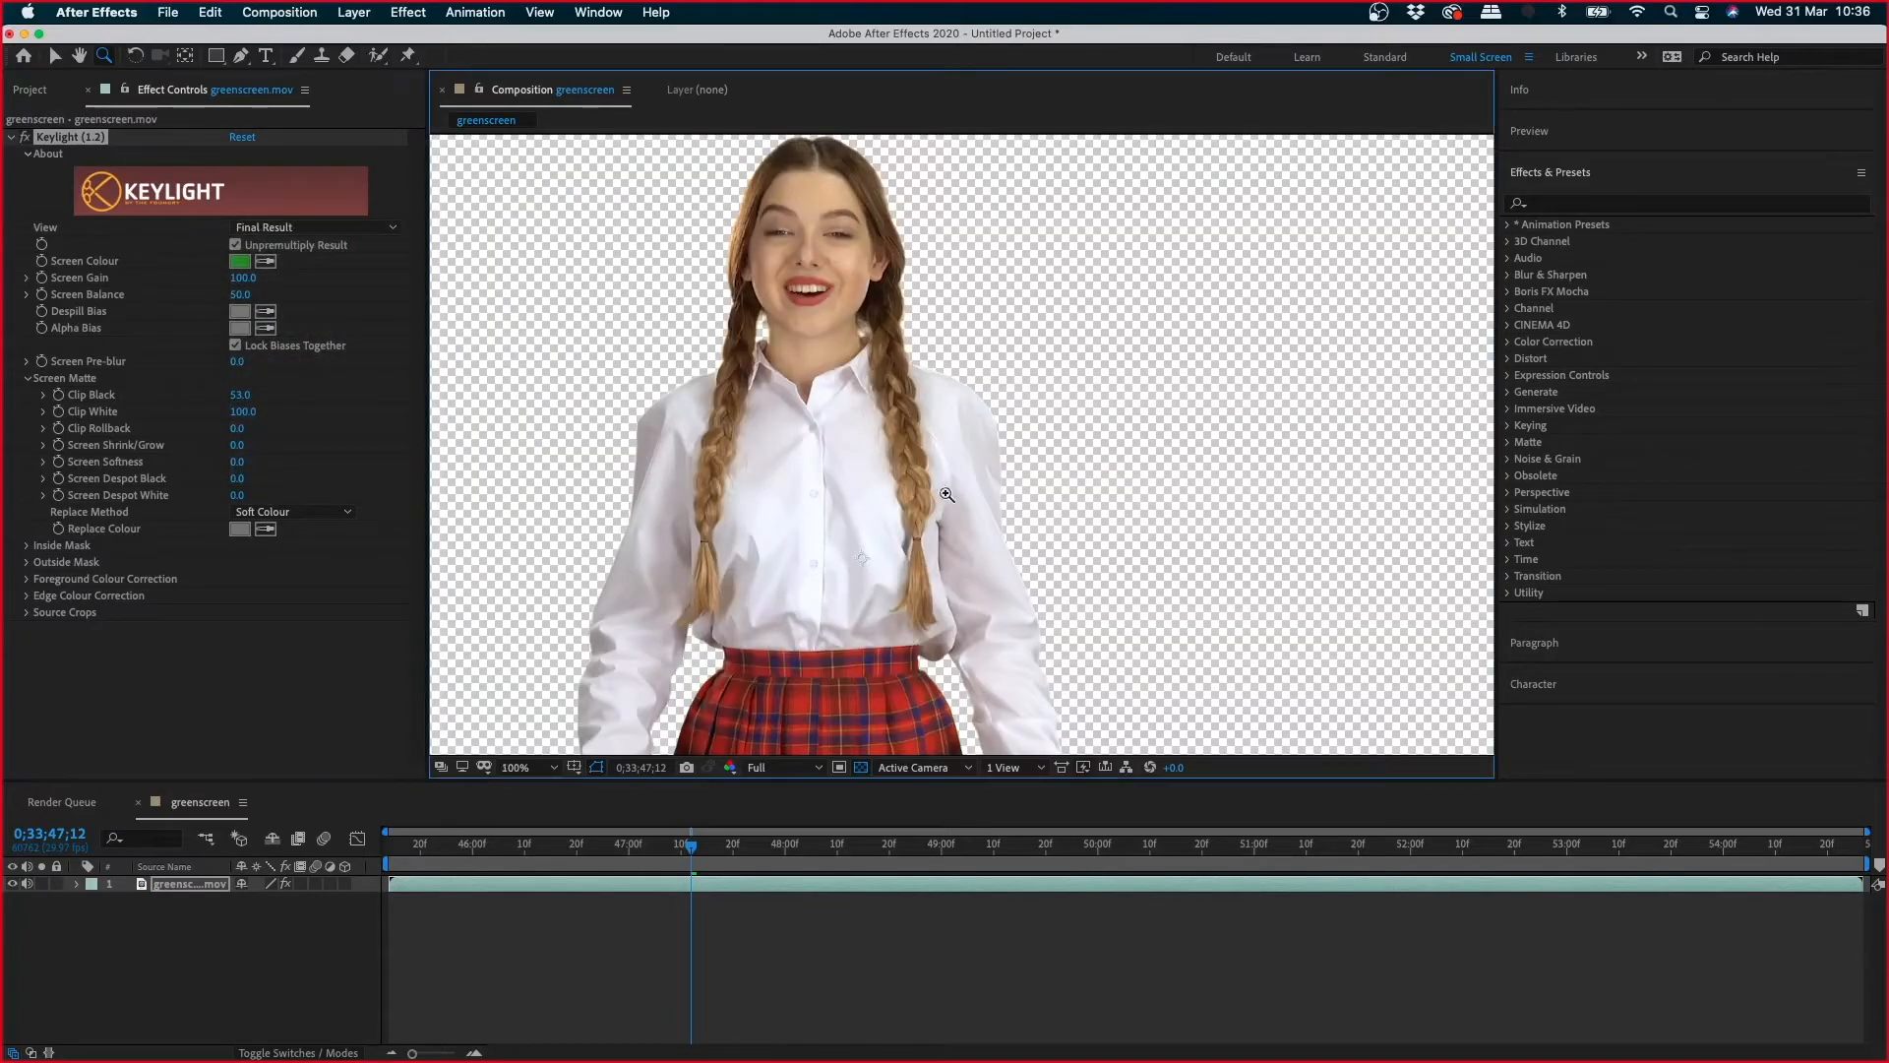
pyautogui.click(947, 494)
pyautogui.click(945, 434)
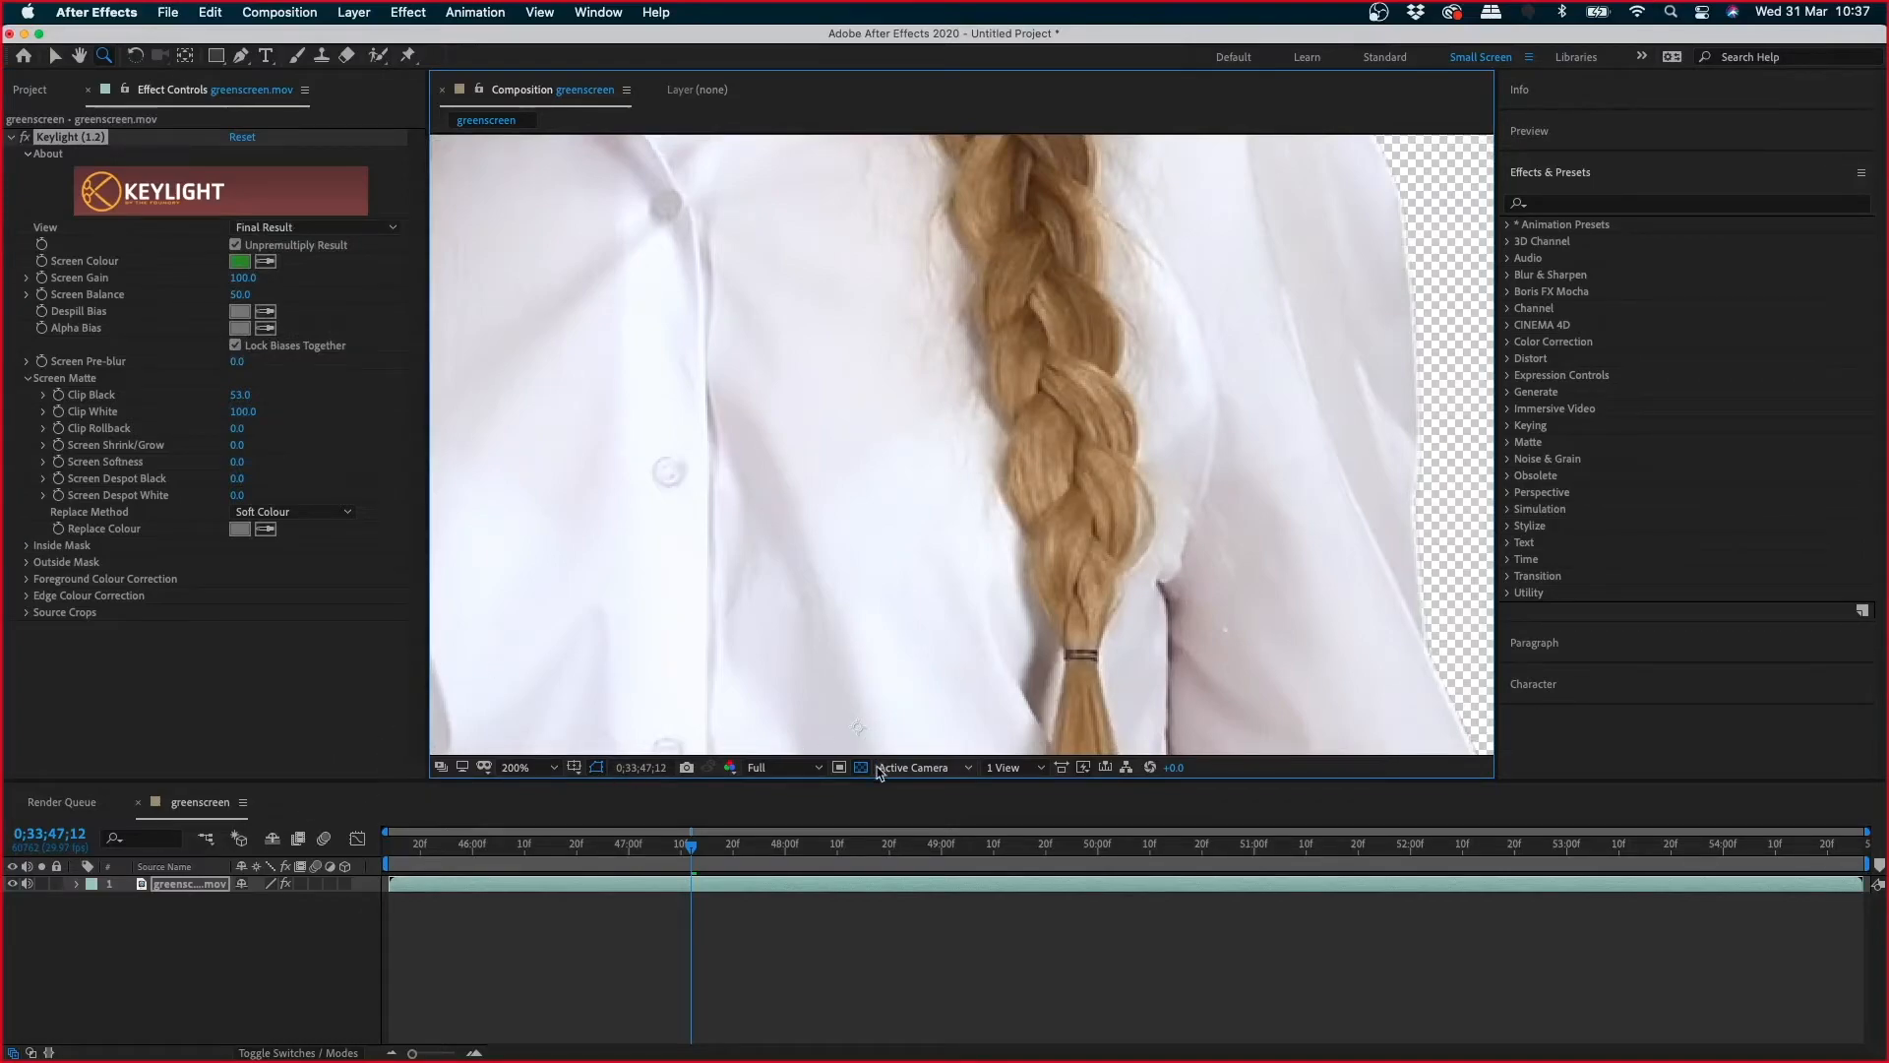
pyautogui.keyDown('alt'); pyautogui.click(960, 516); pyautogui.keyUp('alt')
pyautogui.keyDown('alt'); pyautogui.click(914, 534); pyautogui.keyUp('alt')
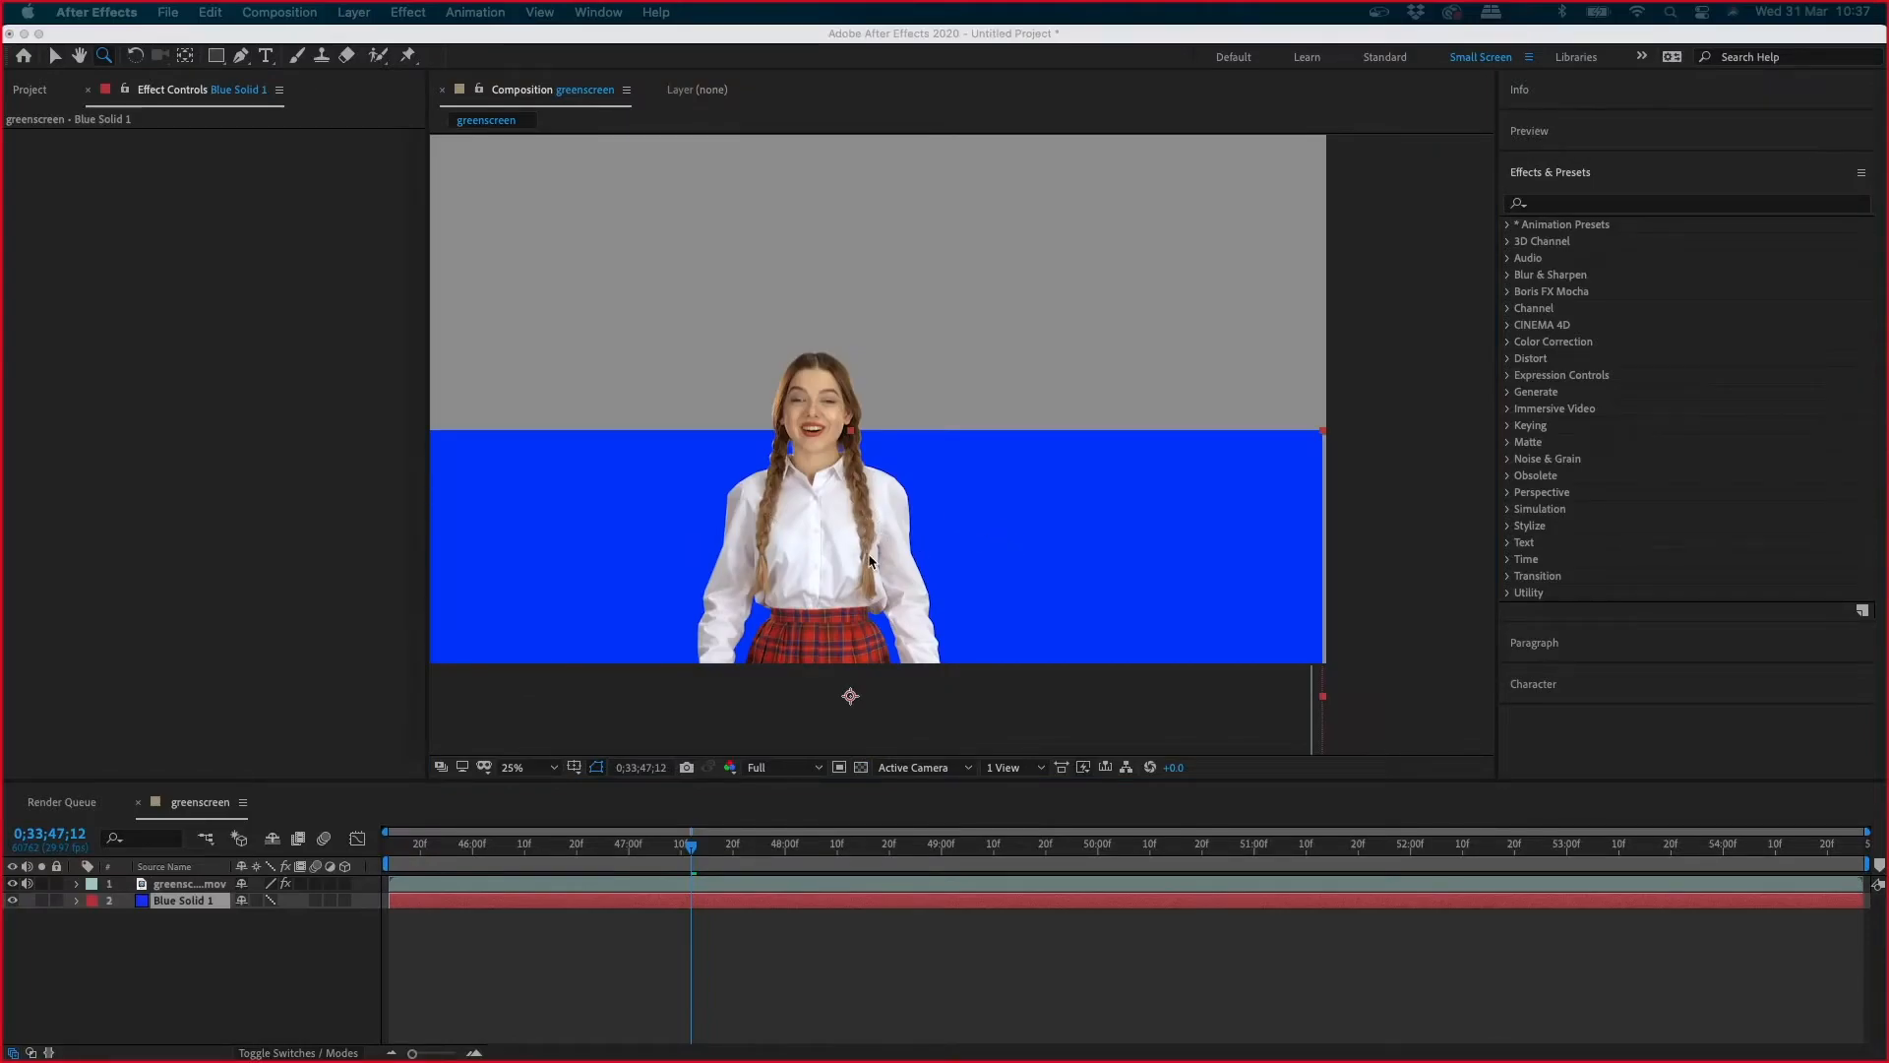
# - Inspect the keyed braids and shirt against the blue solid at 100% and 200%, and check the whole composition
pyautogui.click(840, 508)
pyautogui.click(930, 484)
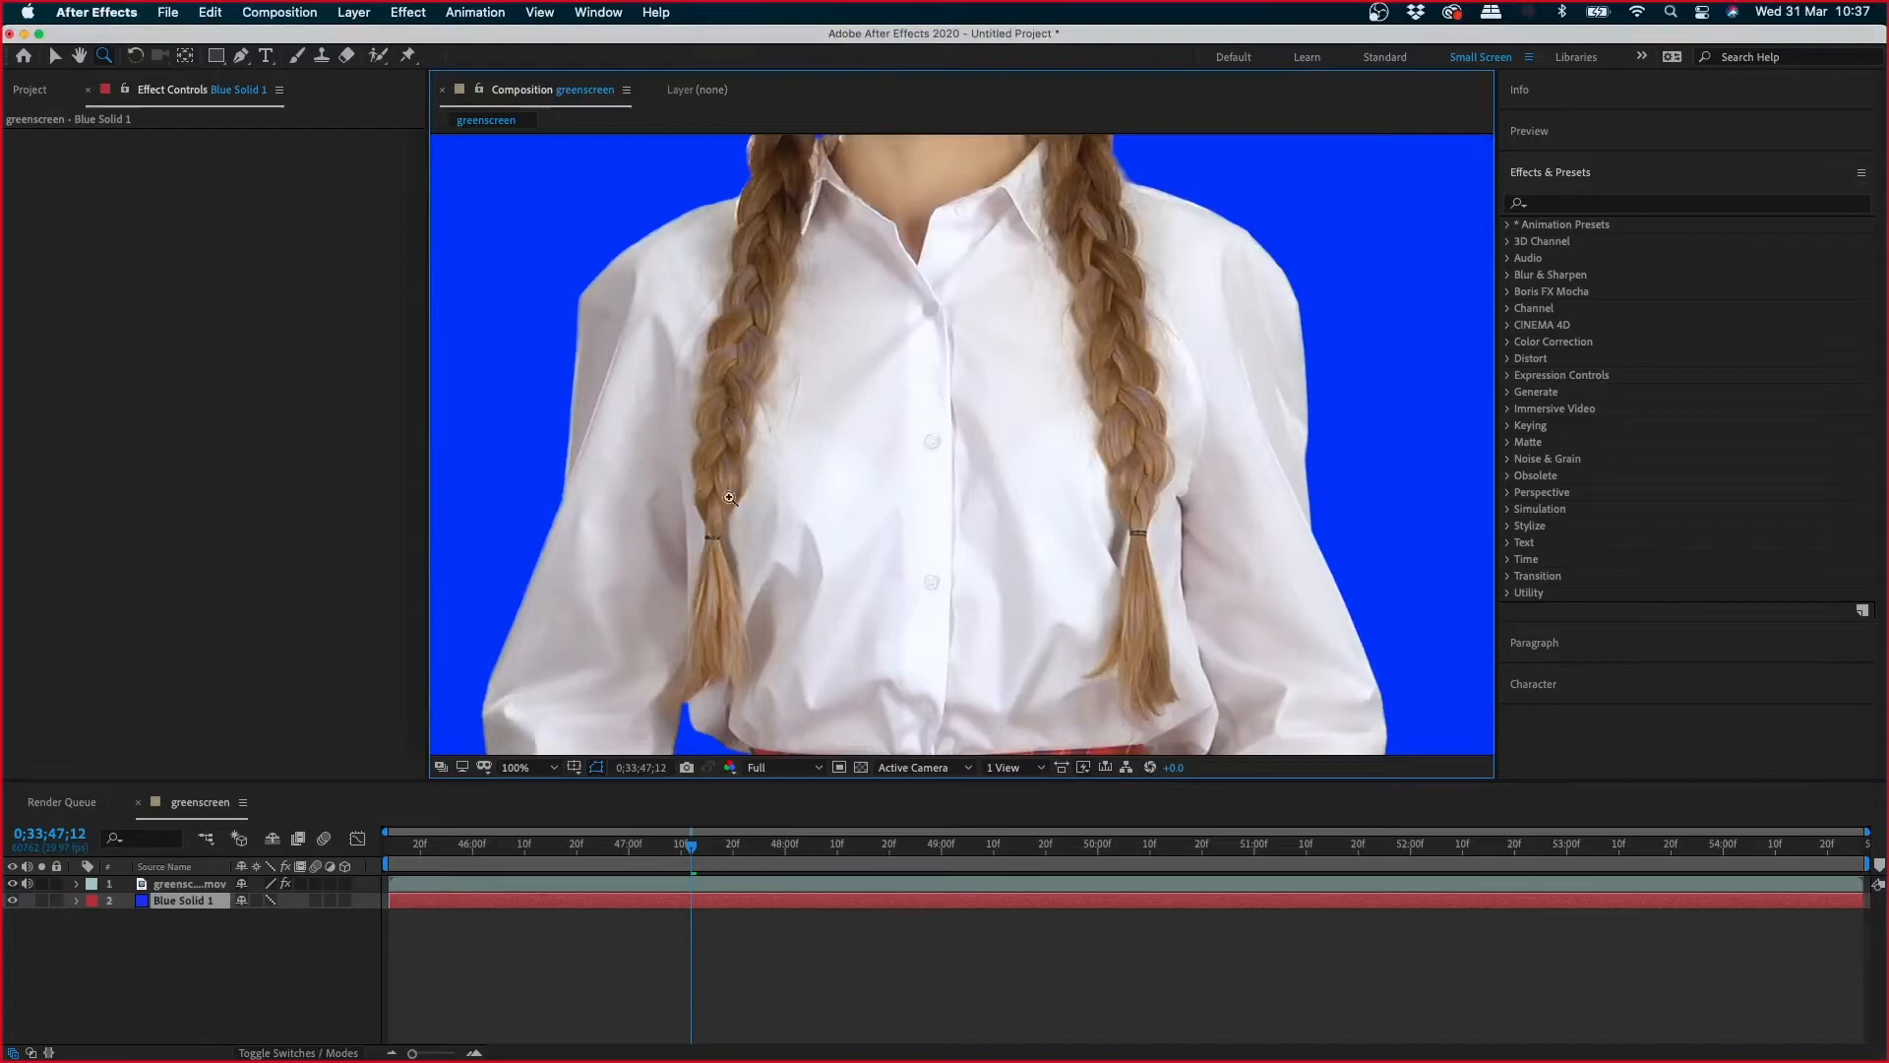
pyautogui.click(792, 394)
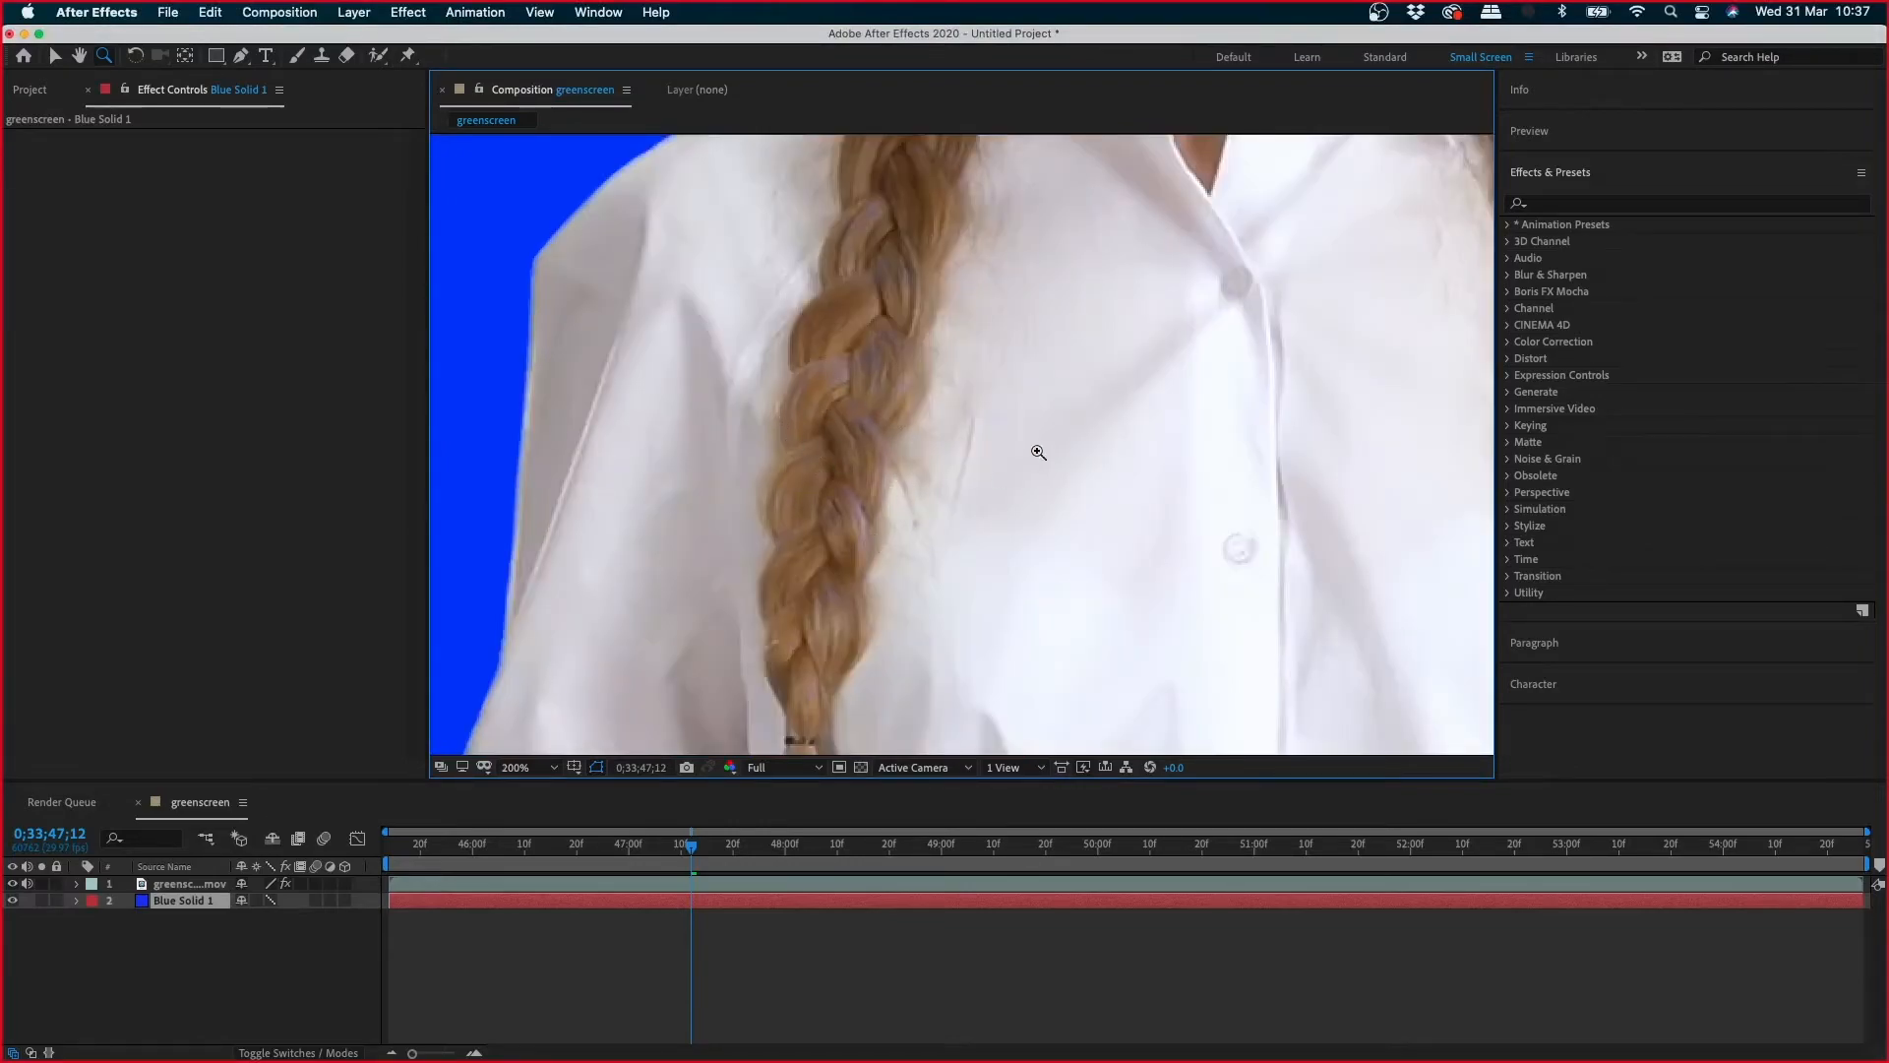
pyautogui.keyDown('alt'); pyautogui.click(1233, 382); pyautogui.keyUp('alt')
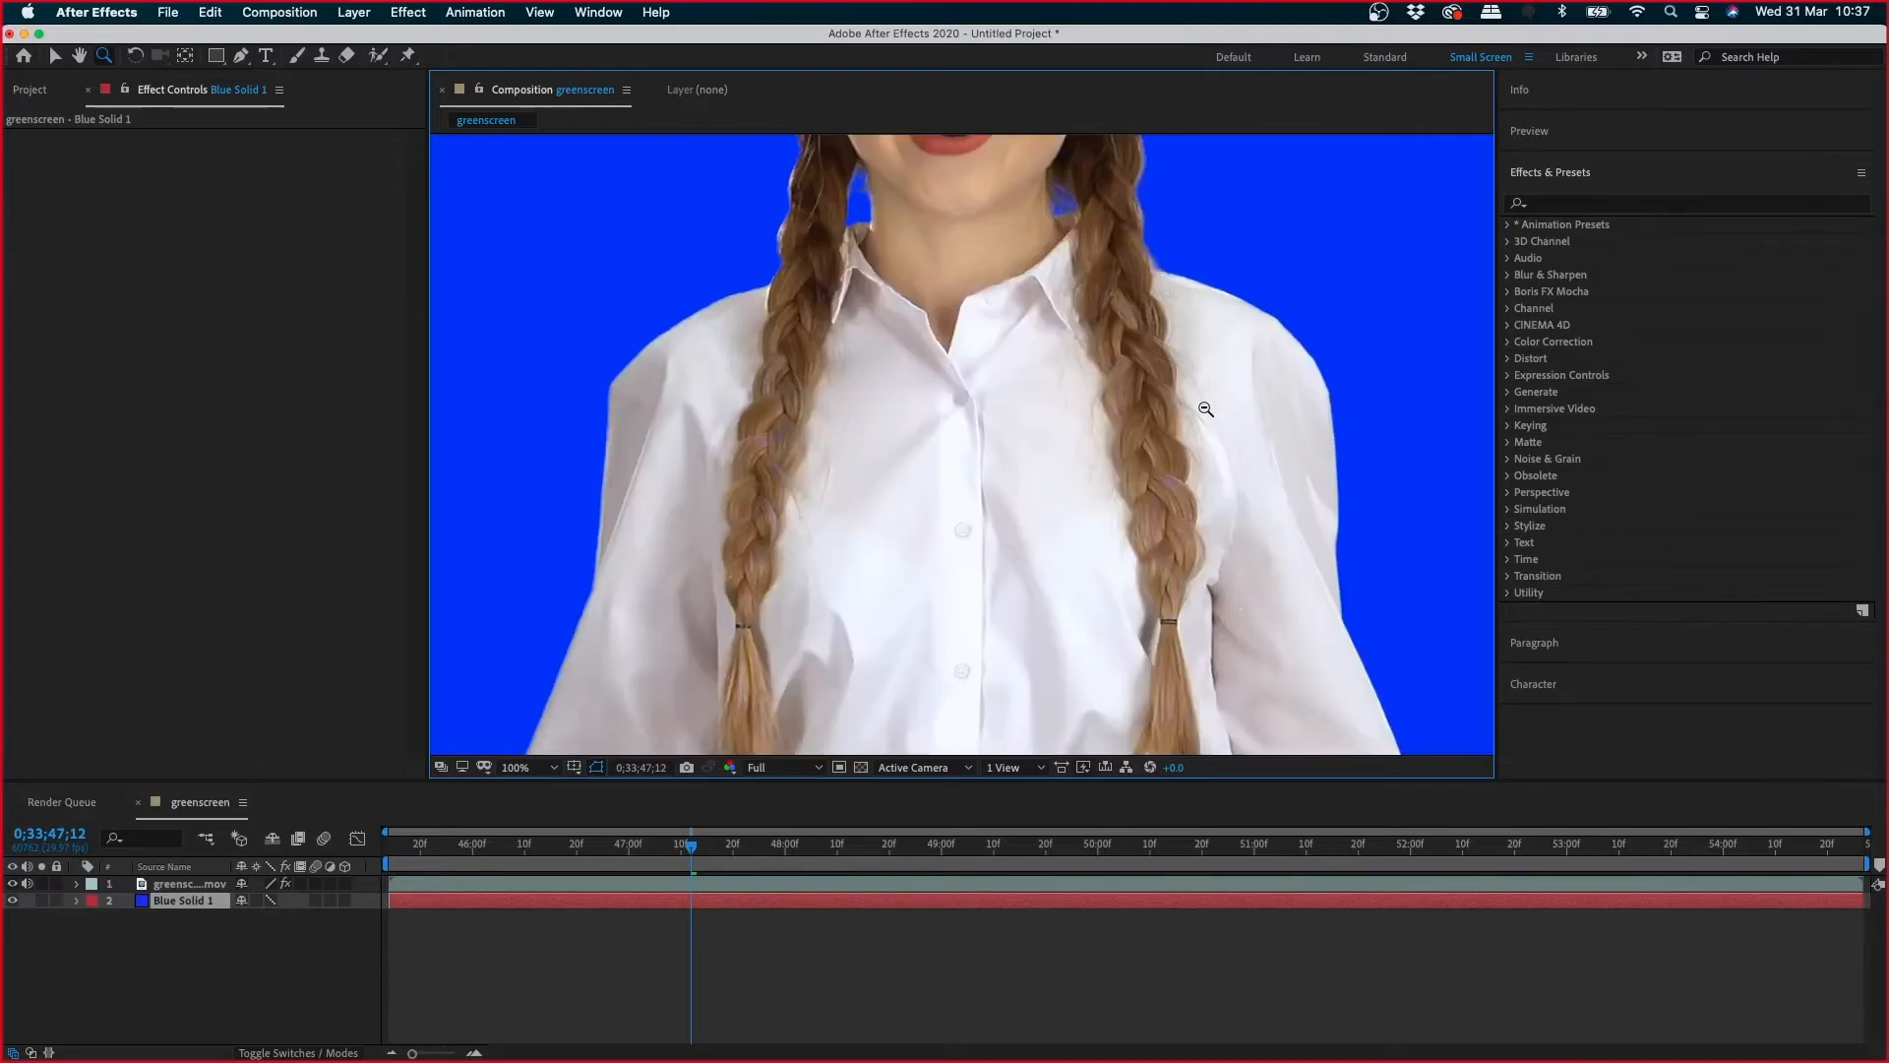
pyautogui.keyDown('alt'); pyautogui.click(1077, 477); pyautogui.keyUp('alt')
pyautogui.keyDown('alt'); pyautogui.click(967, 485); pyautogui.keyUp('alt')
pyautogui.keyDown('alt'); pyautogui.click(967, 485); pyautogui.keyUp('alt')
pyautogui.keyDown('alt'); pyautogui.click(961, 419); pyautogui.keyUp('alt')
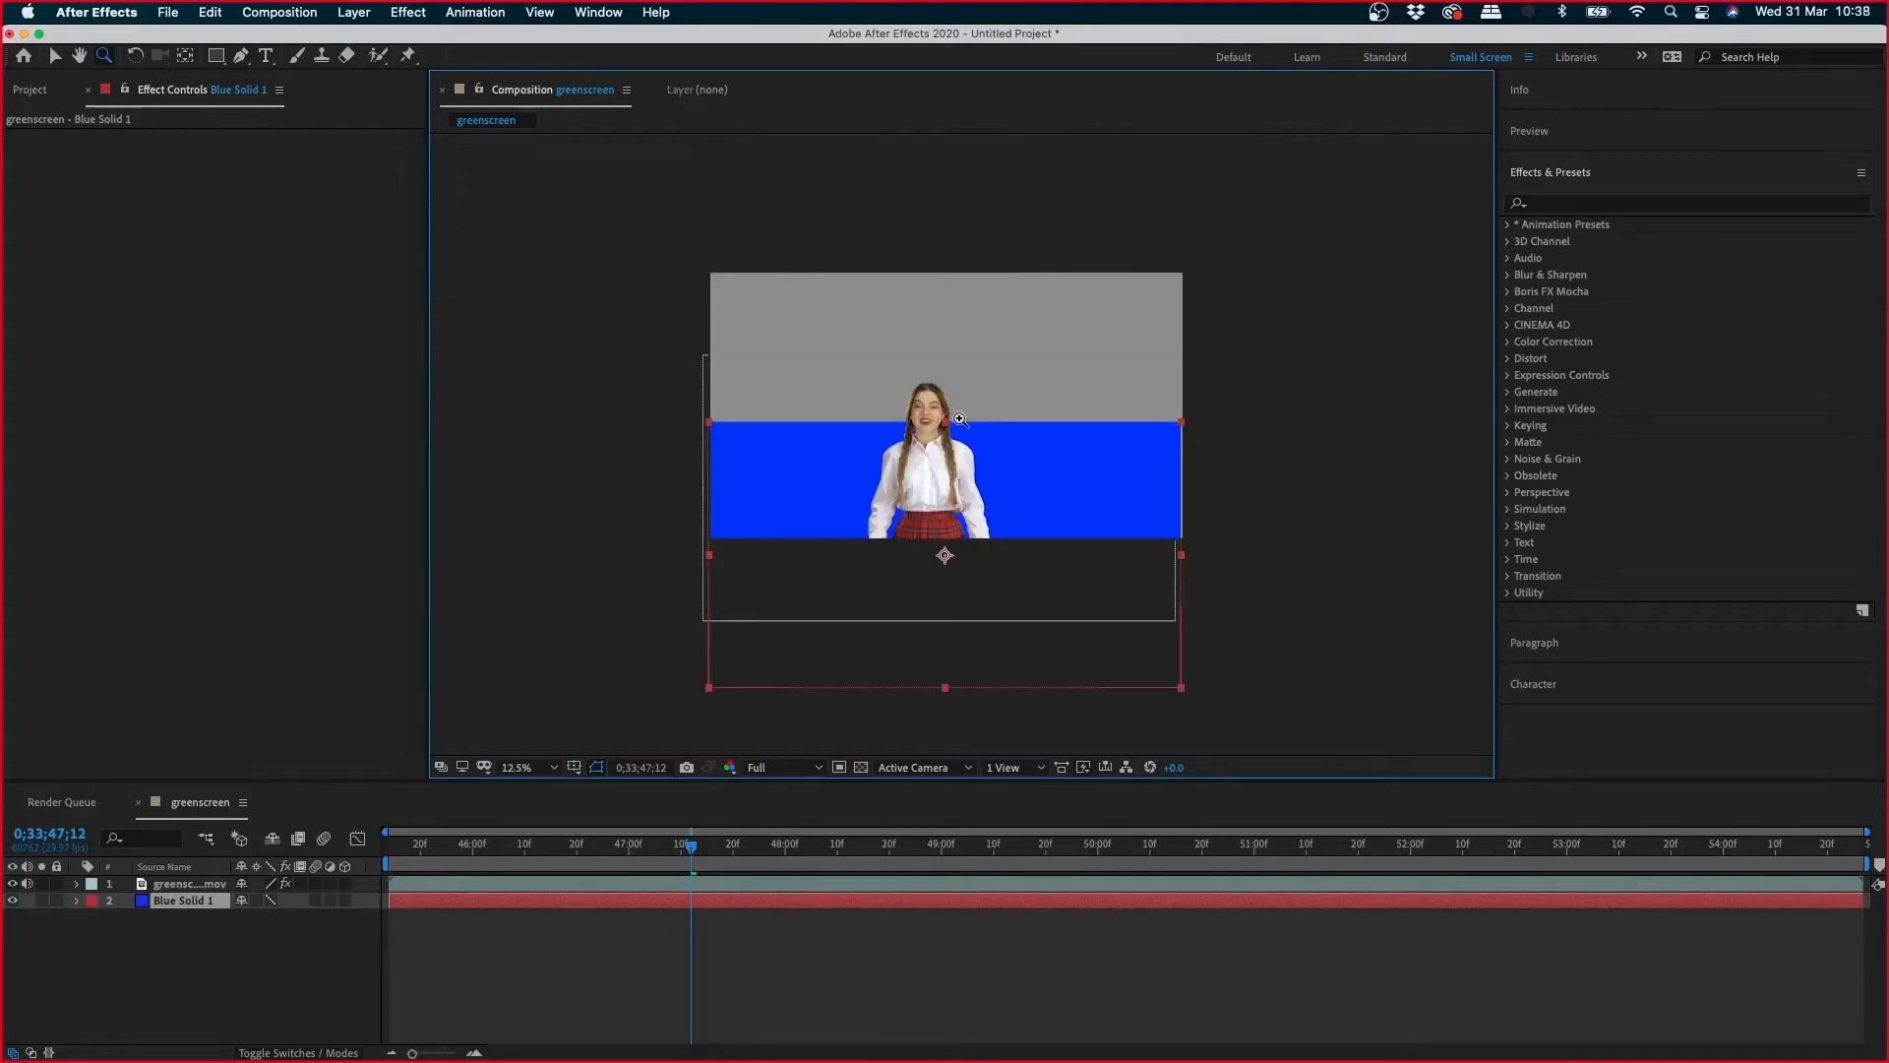
# - Move the greenscreen.mov layer up until the woman shows down to her thighs, and delete the Blue Solid 1 layer
pyautogui.click(179, 882)
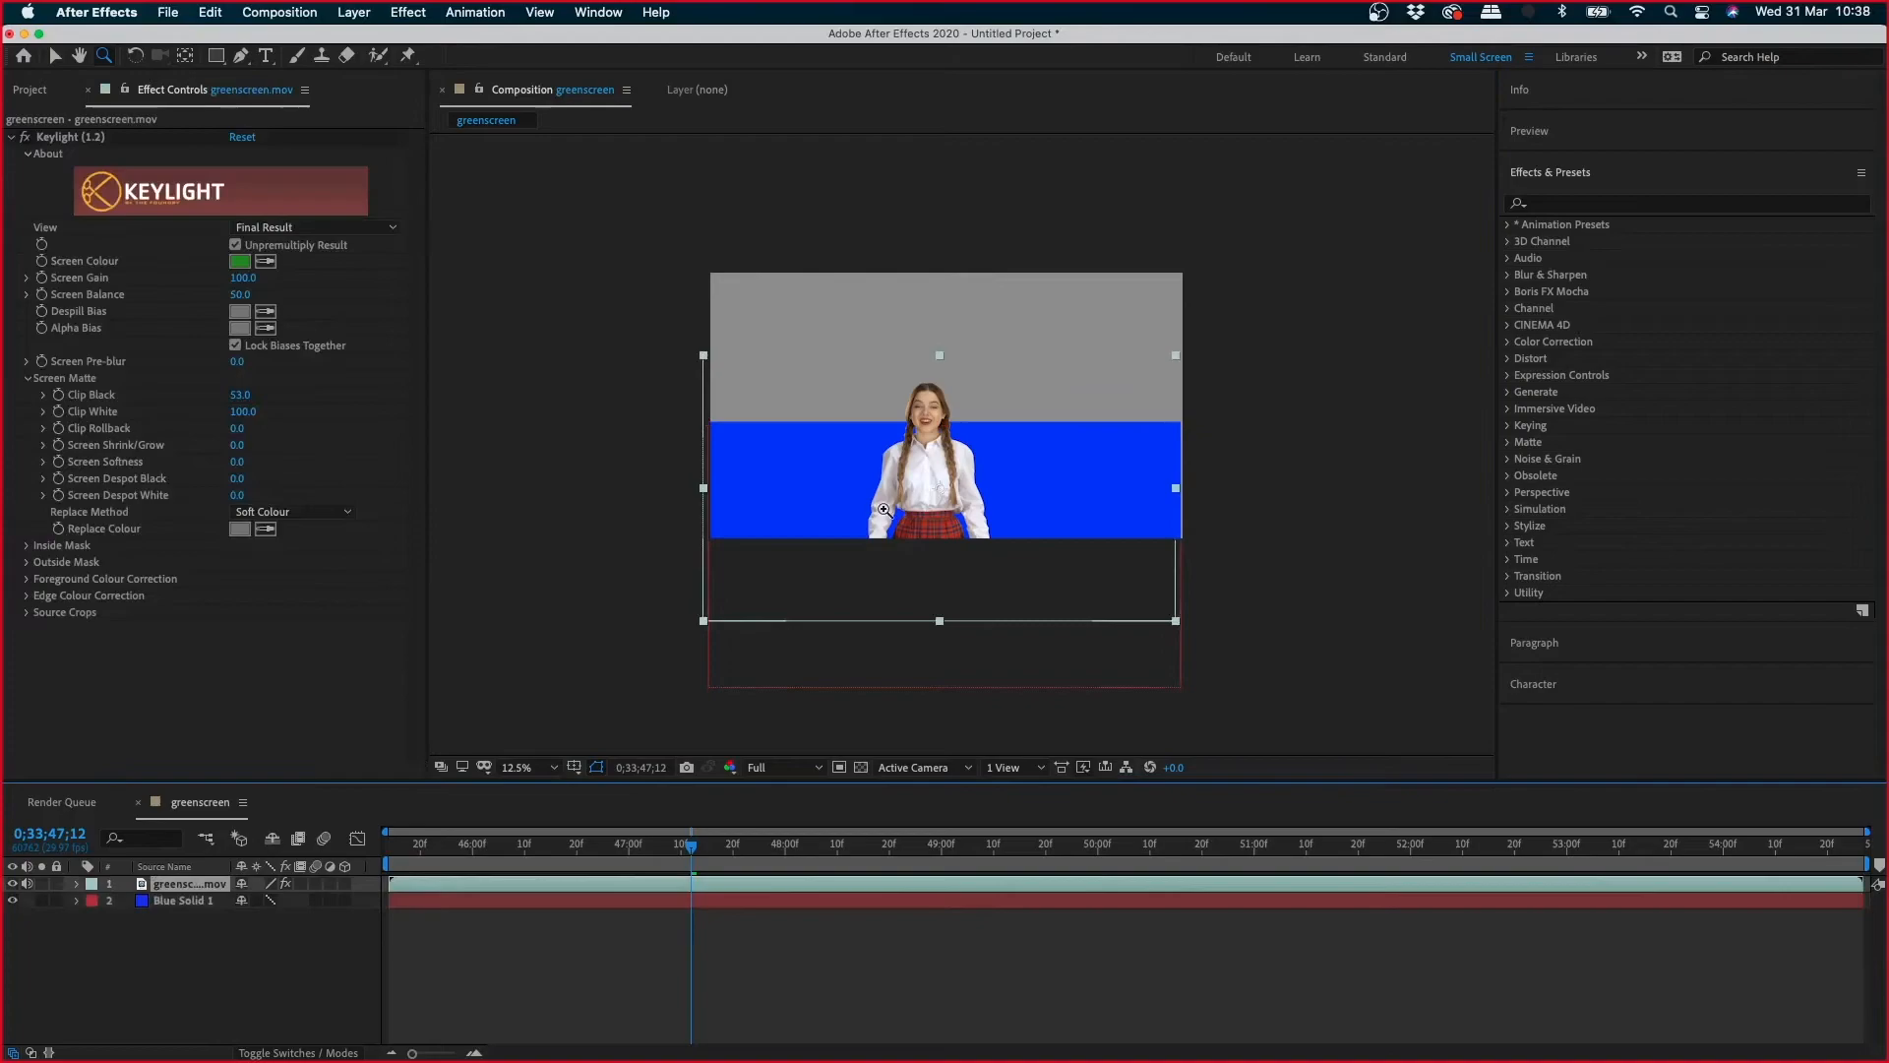
pyautogui.press('v')
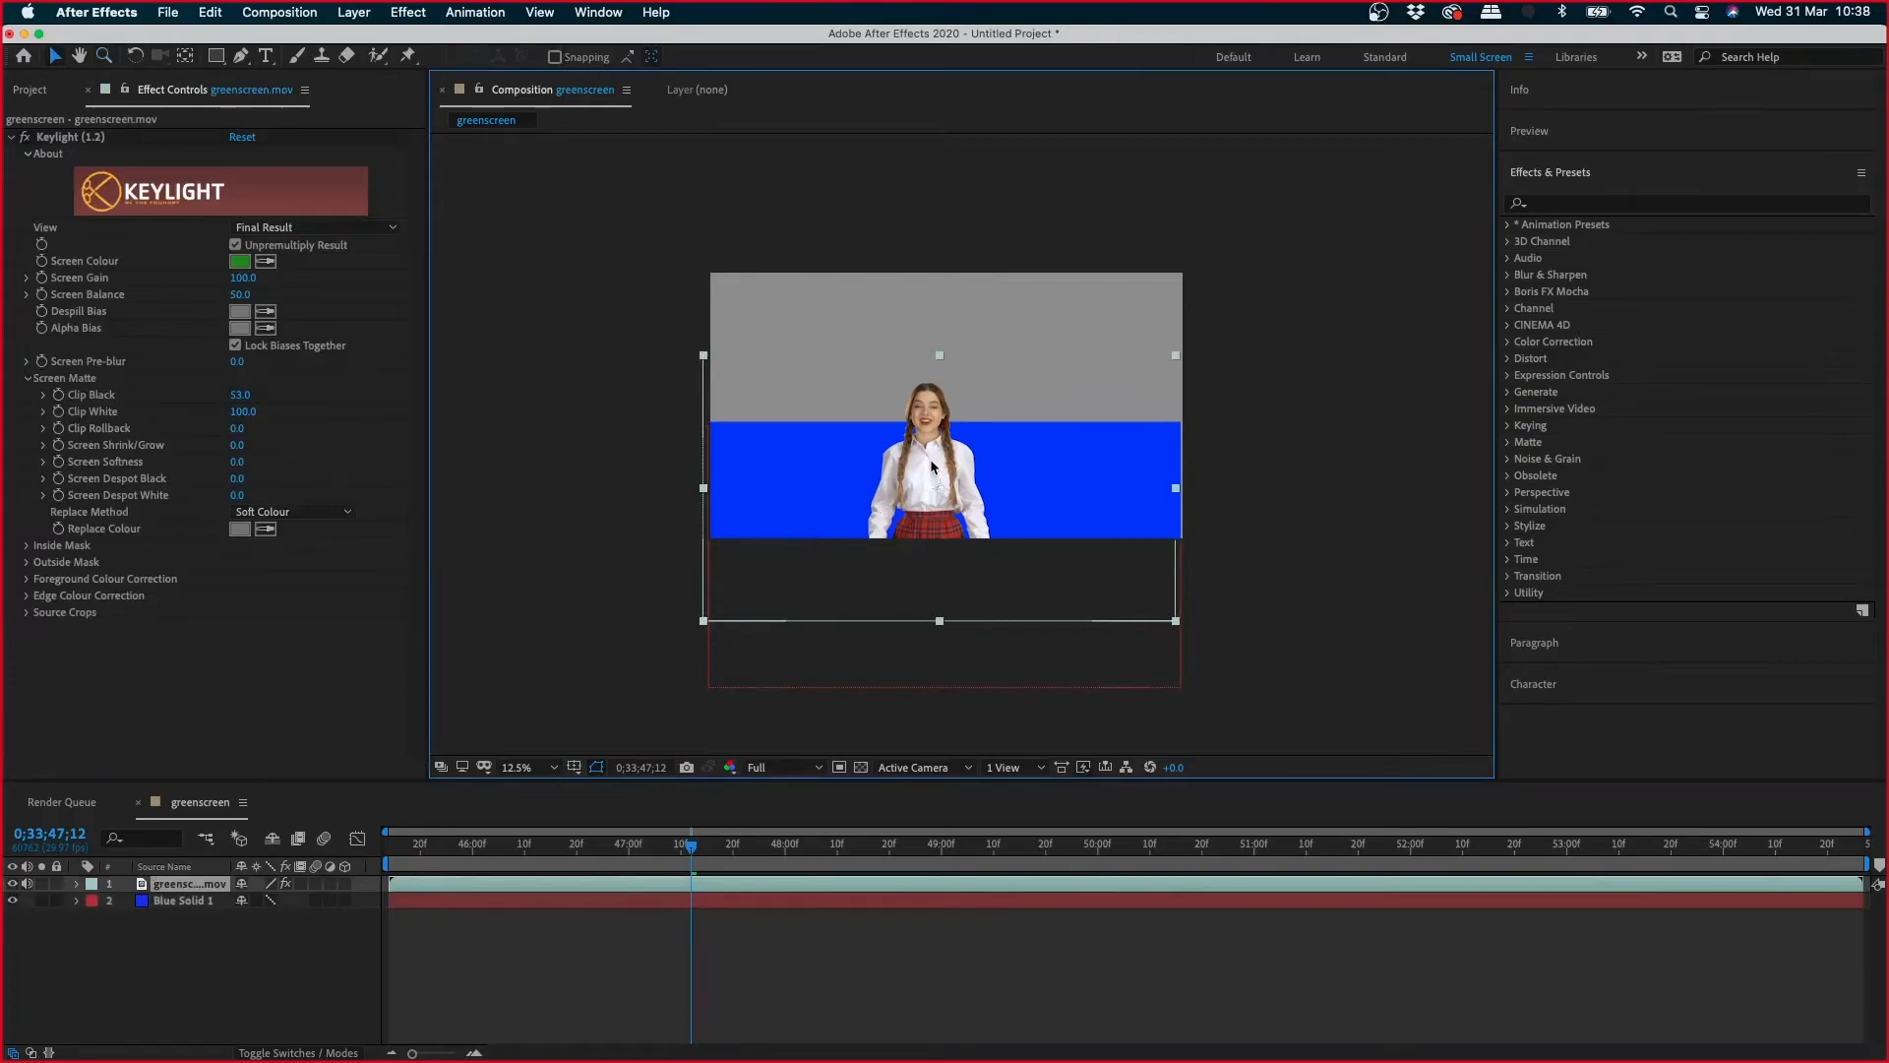
pyautogui.scroll(1, 935, 464)
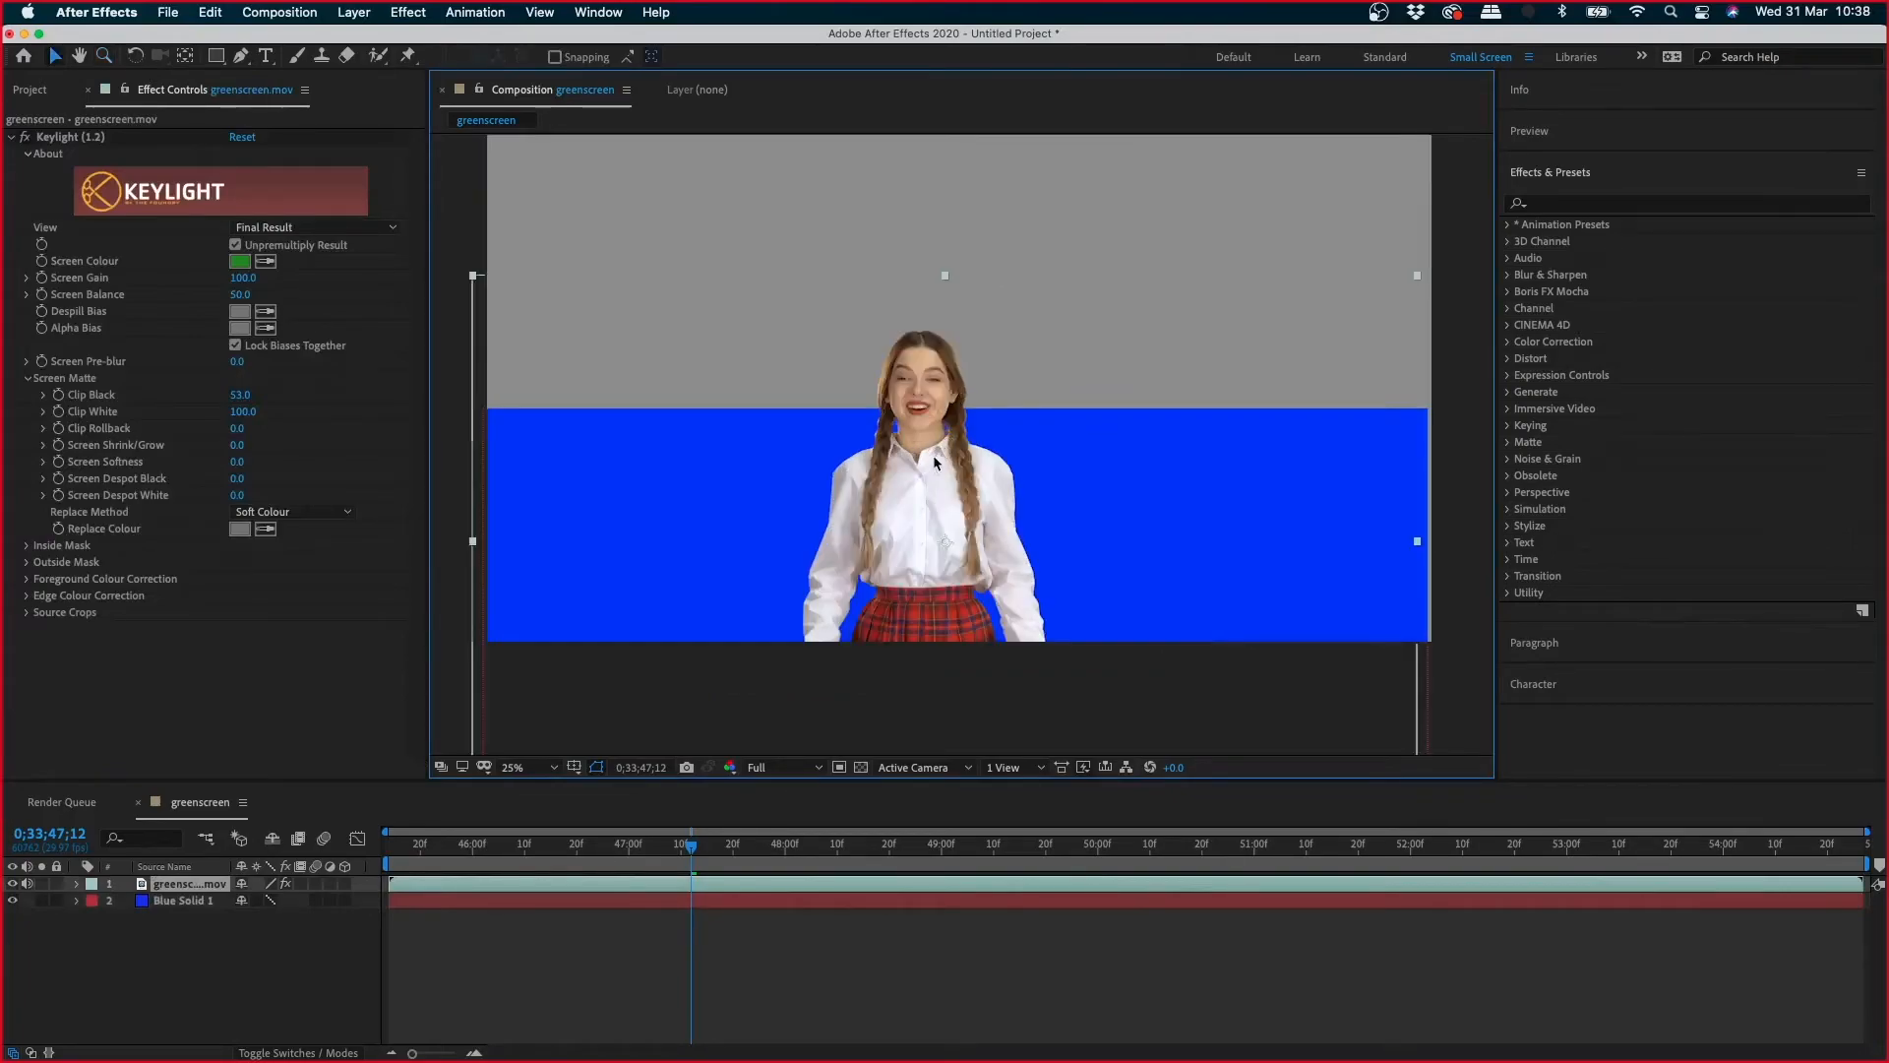
pyautogui.moveTo(939, 456); pyautogui.dragTo(933, 305)
pyautogui.click(182, 902)
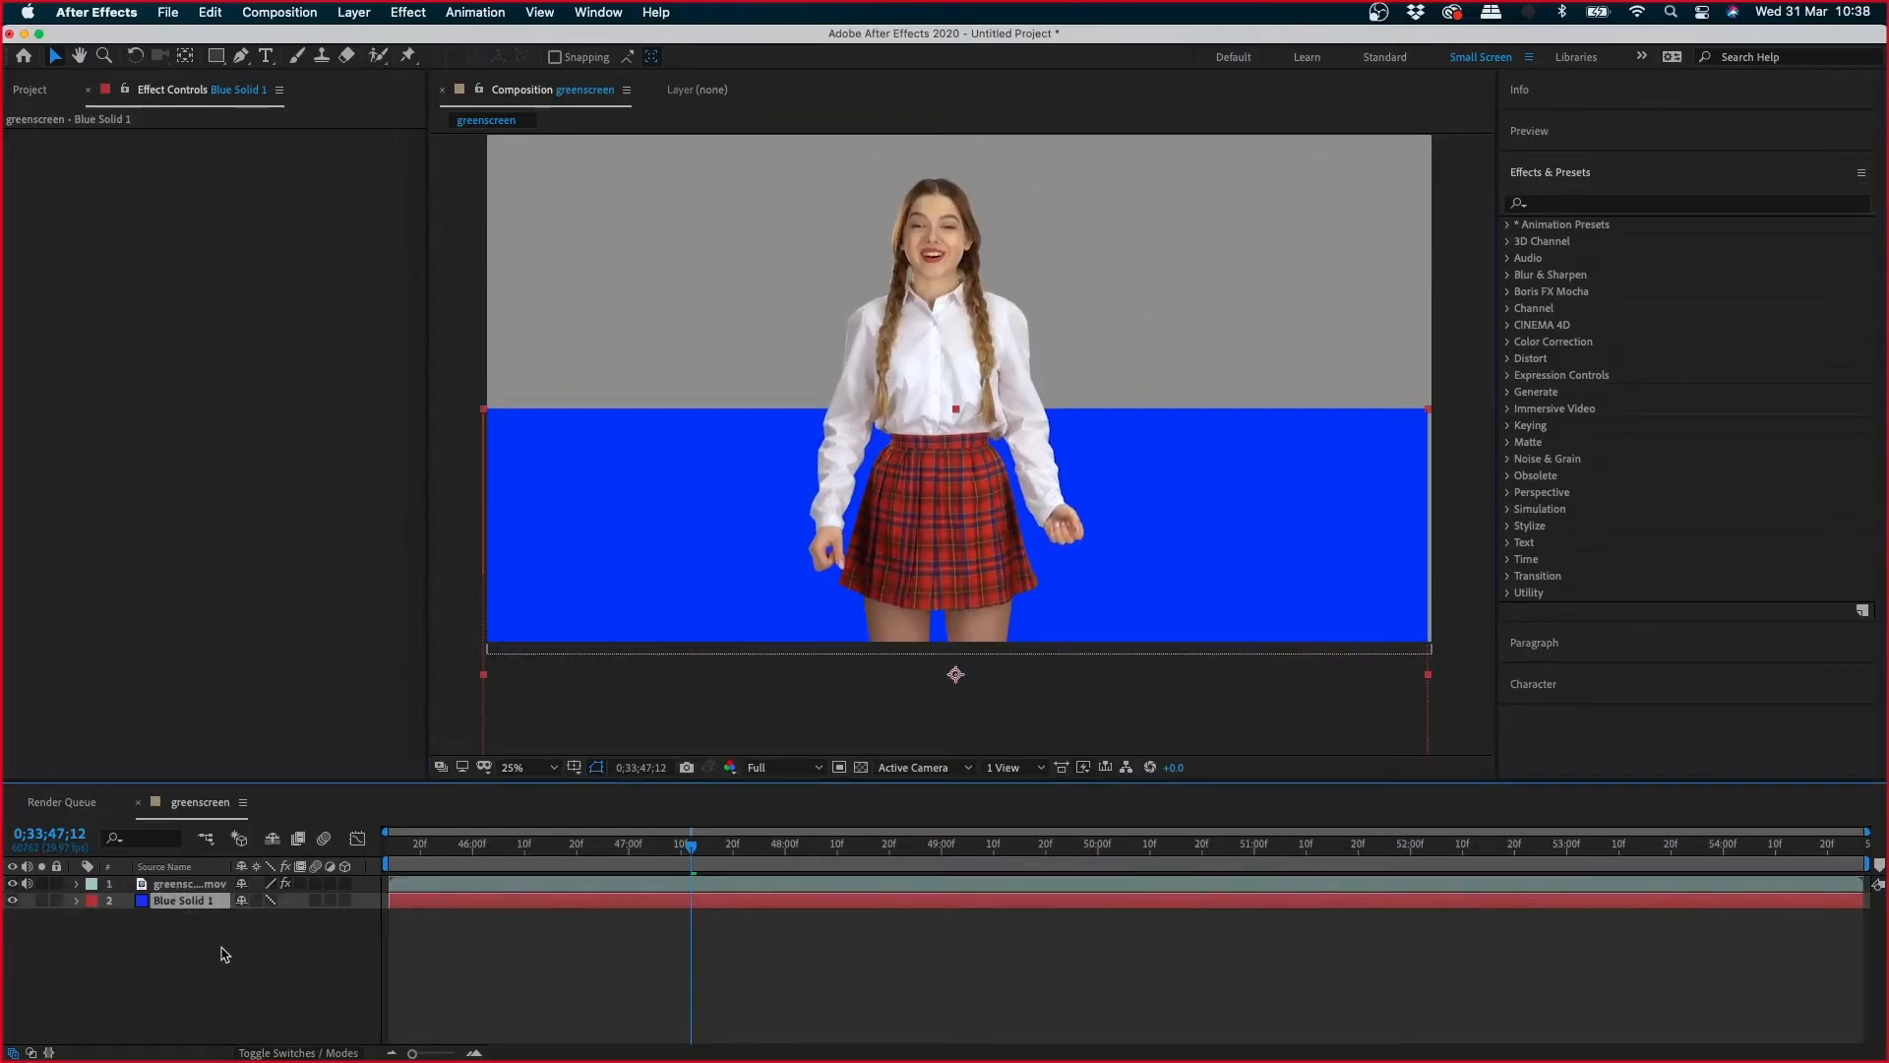
pyautogui.press('Delete')
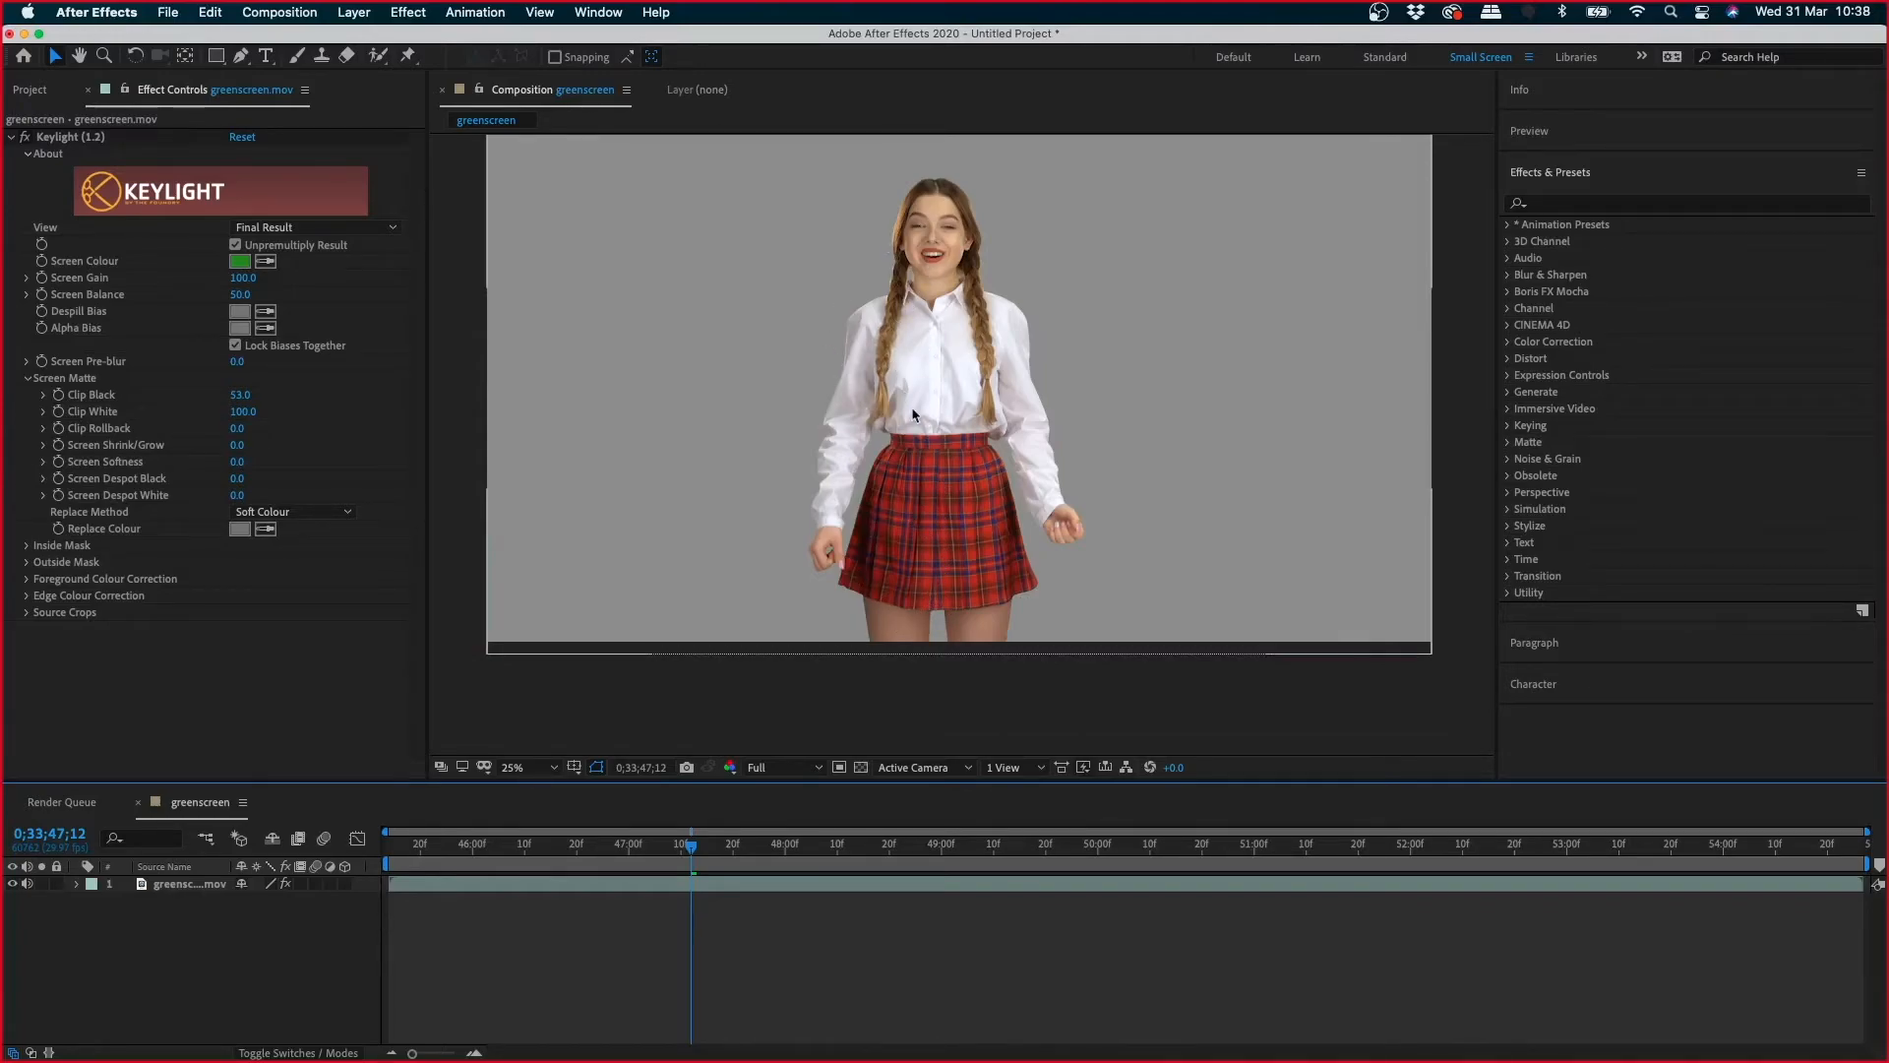
# - Set Keylight's View to Screen Matte and set Clip Black to 25
pyautogui.click(315, 228)
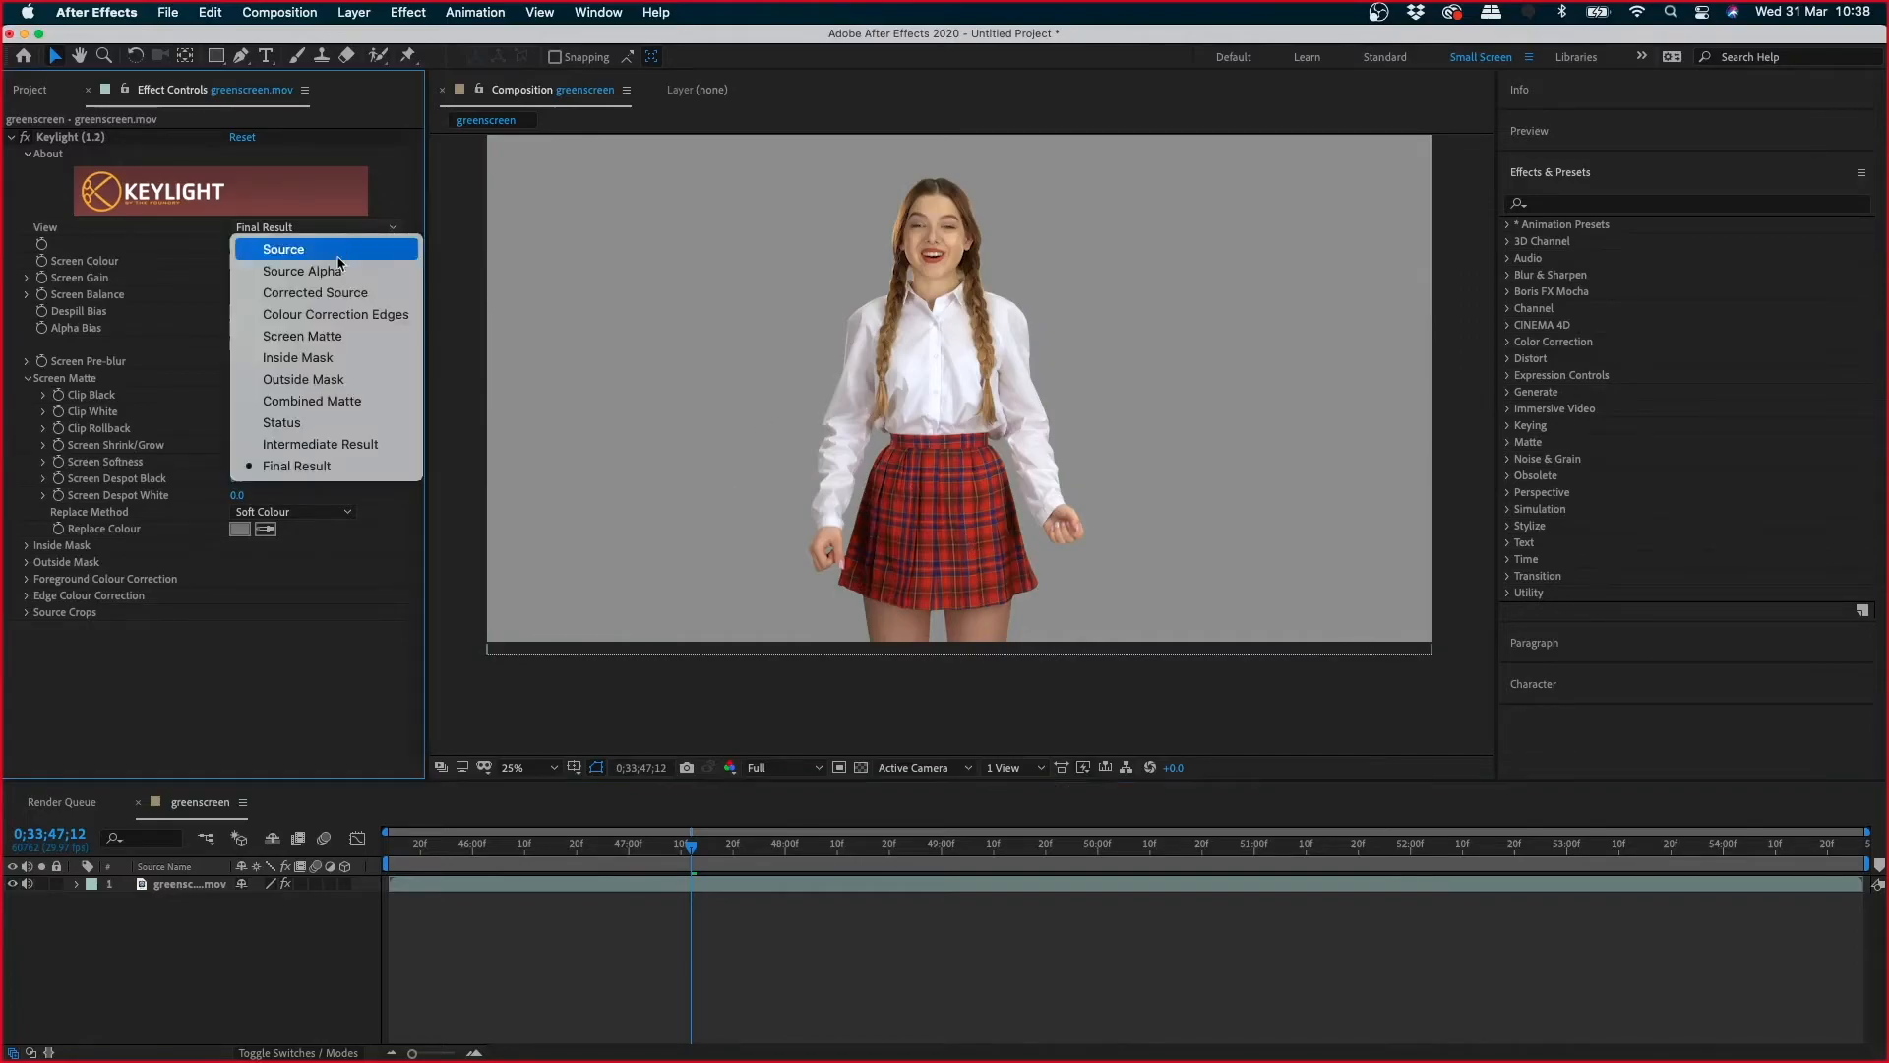
pyautogui.click(315, 337)
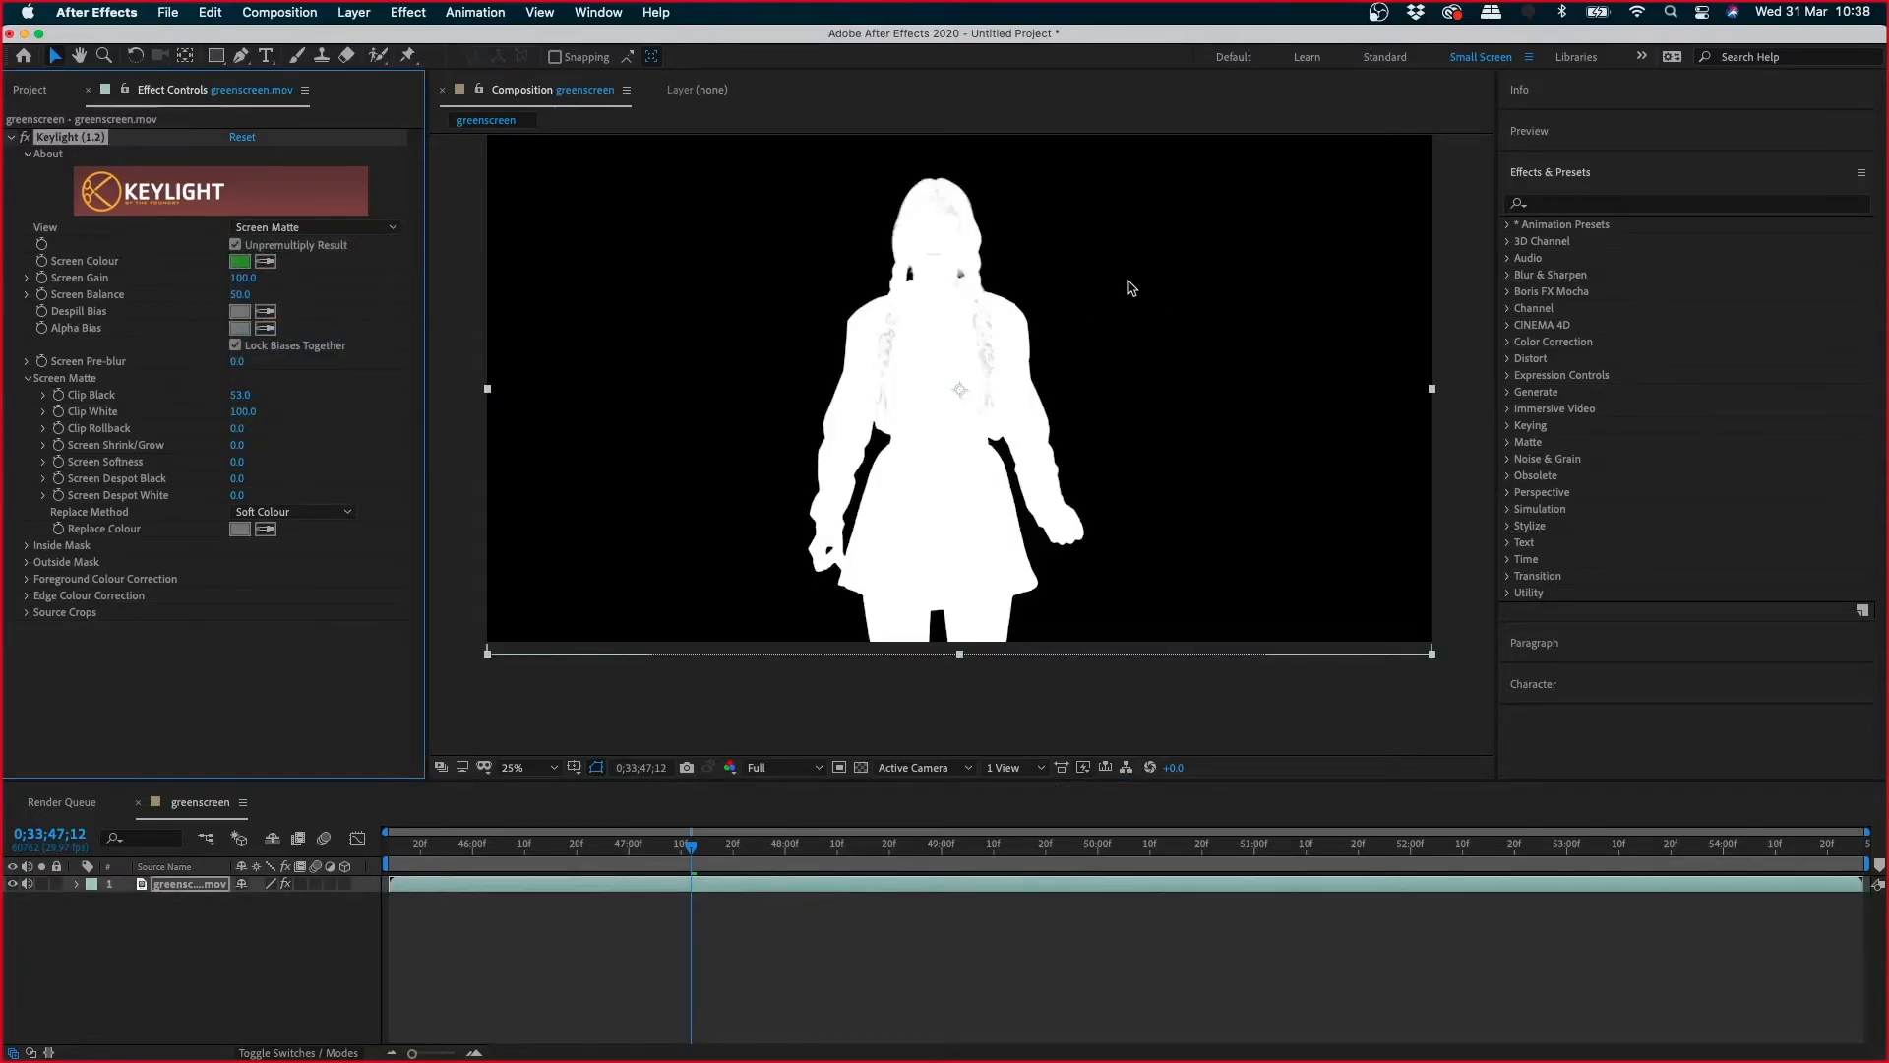
pyautogui.press('space')
pyautogui.moveTo(1089, 408); pyautogui.dragTo(1095, 447)
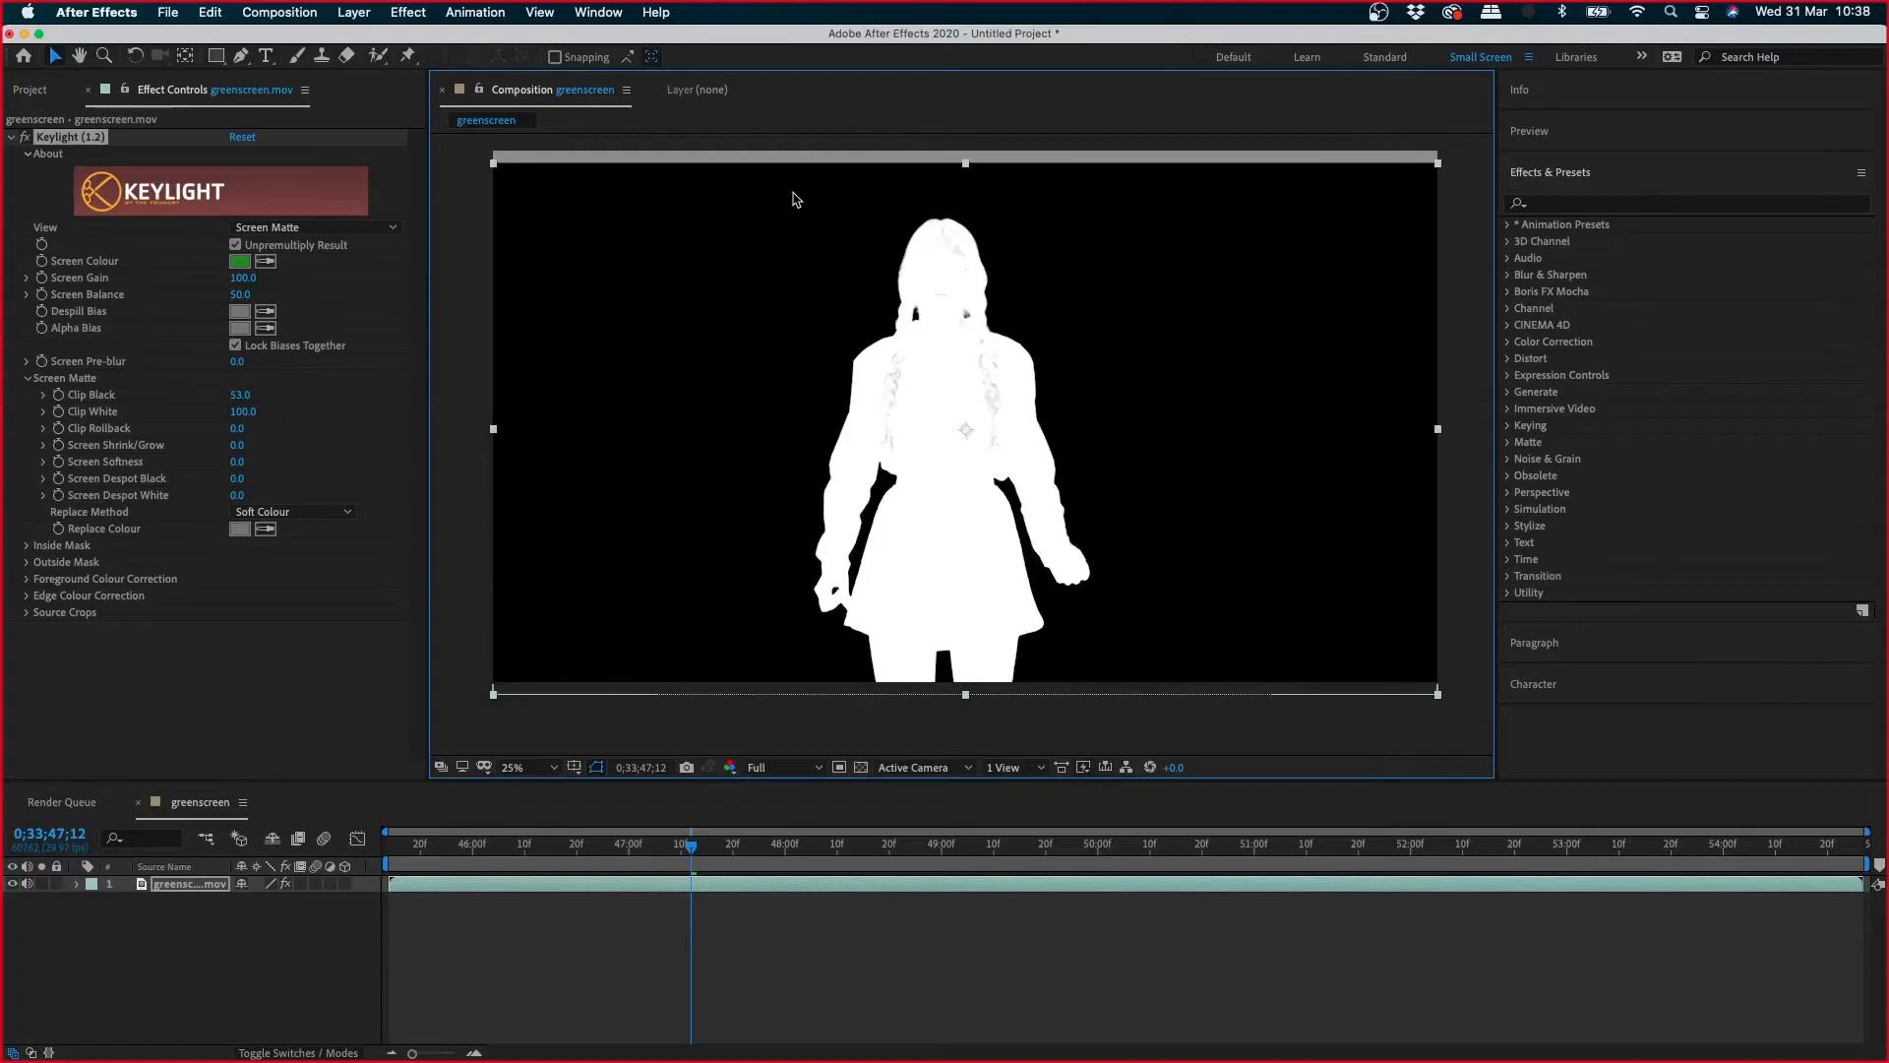
pyautogui.moveTo(240, 395); pyautogui.dragTo(207, 395)
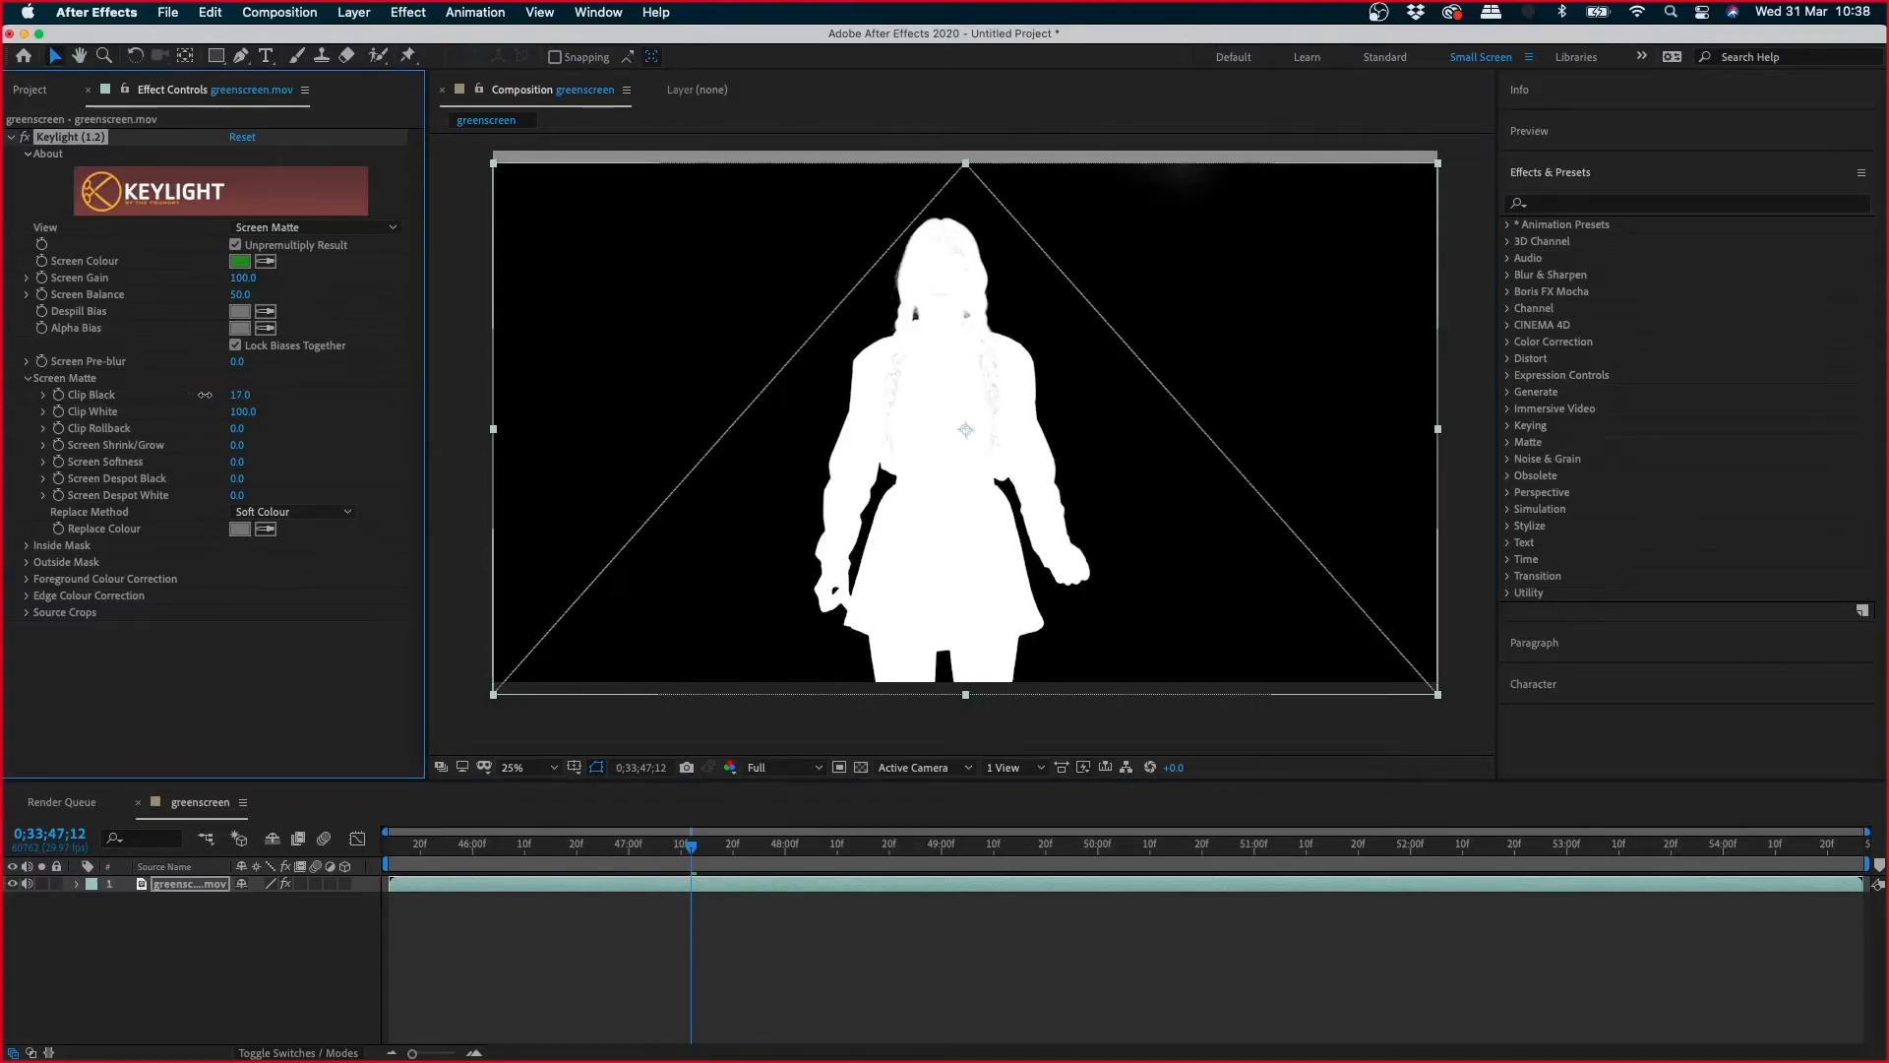
pyautogui.click(246, 396)
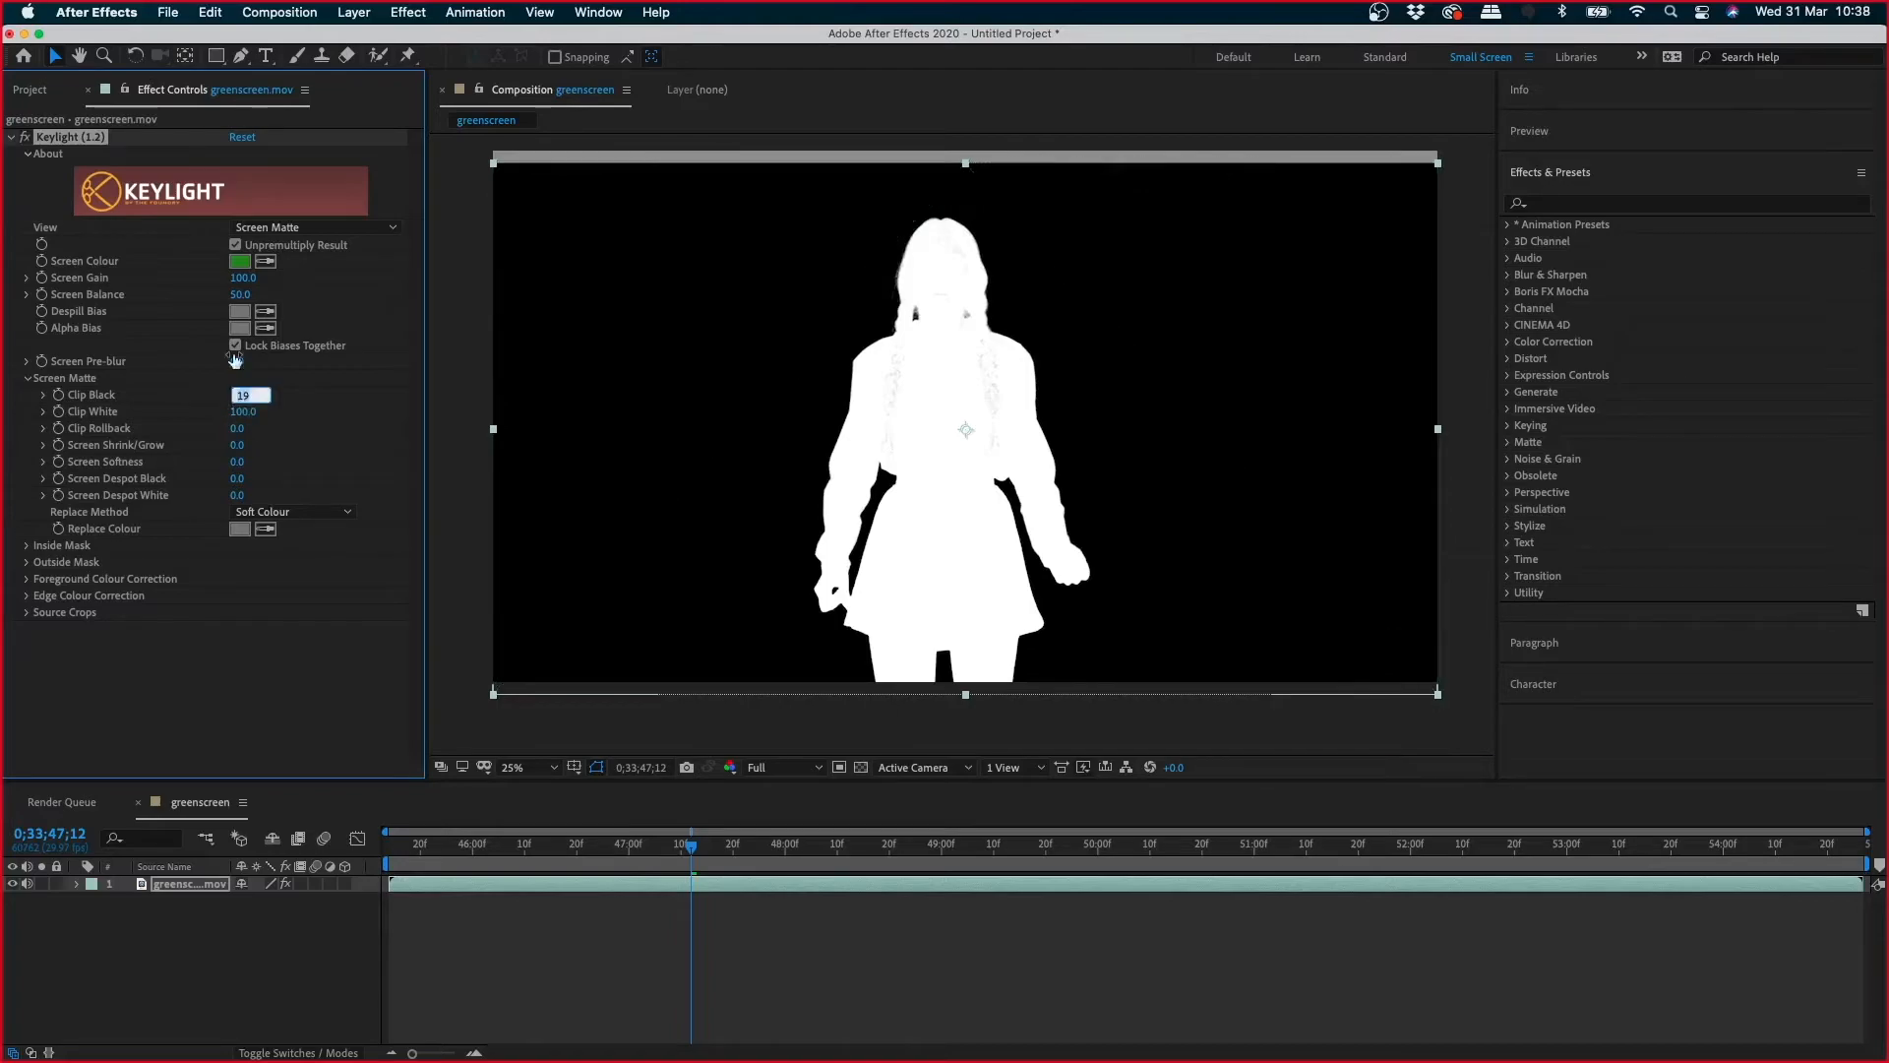
pyautogui.write('25')
pyautogui.press('Return')
# - Set Clip White to 80 to fill the grey areas in the braids, and check the matte from head to skirt
pyautogui.press('z')
pyautogui.click(1019, 404)
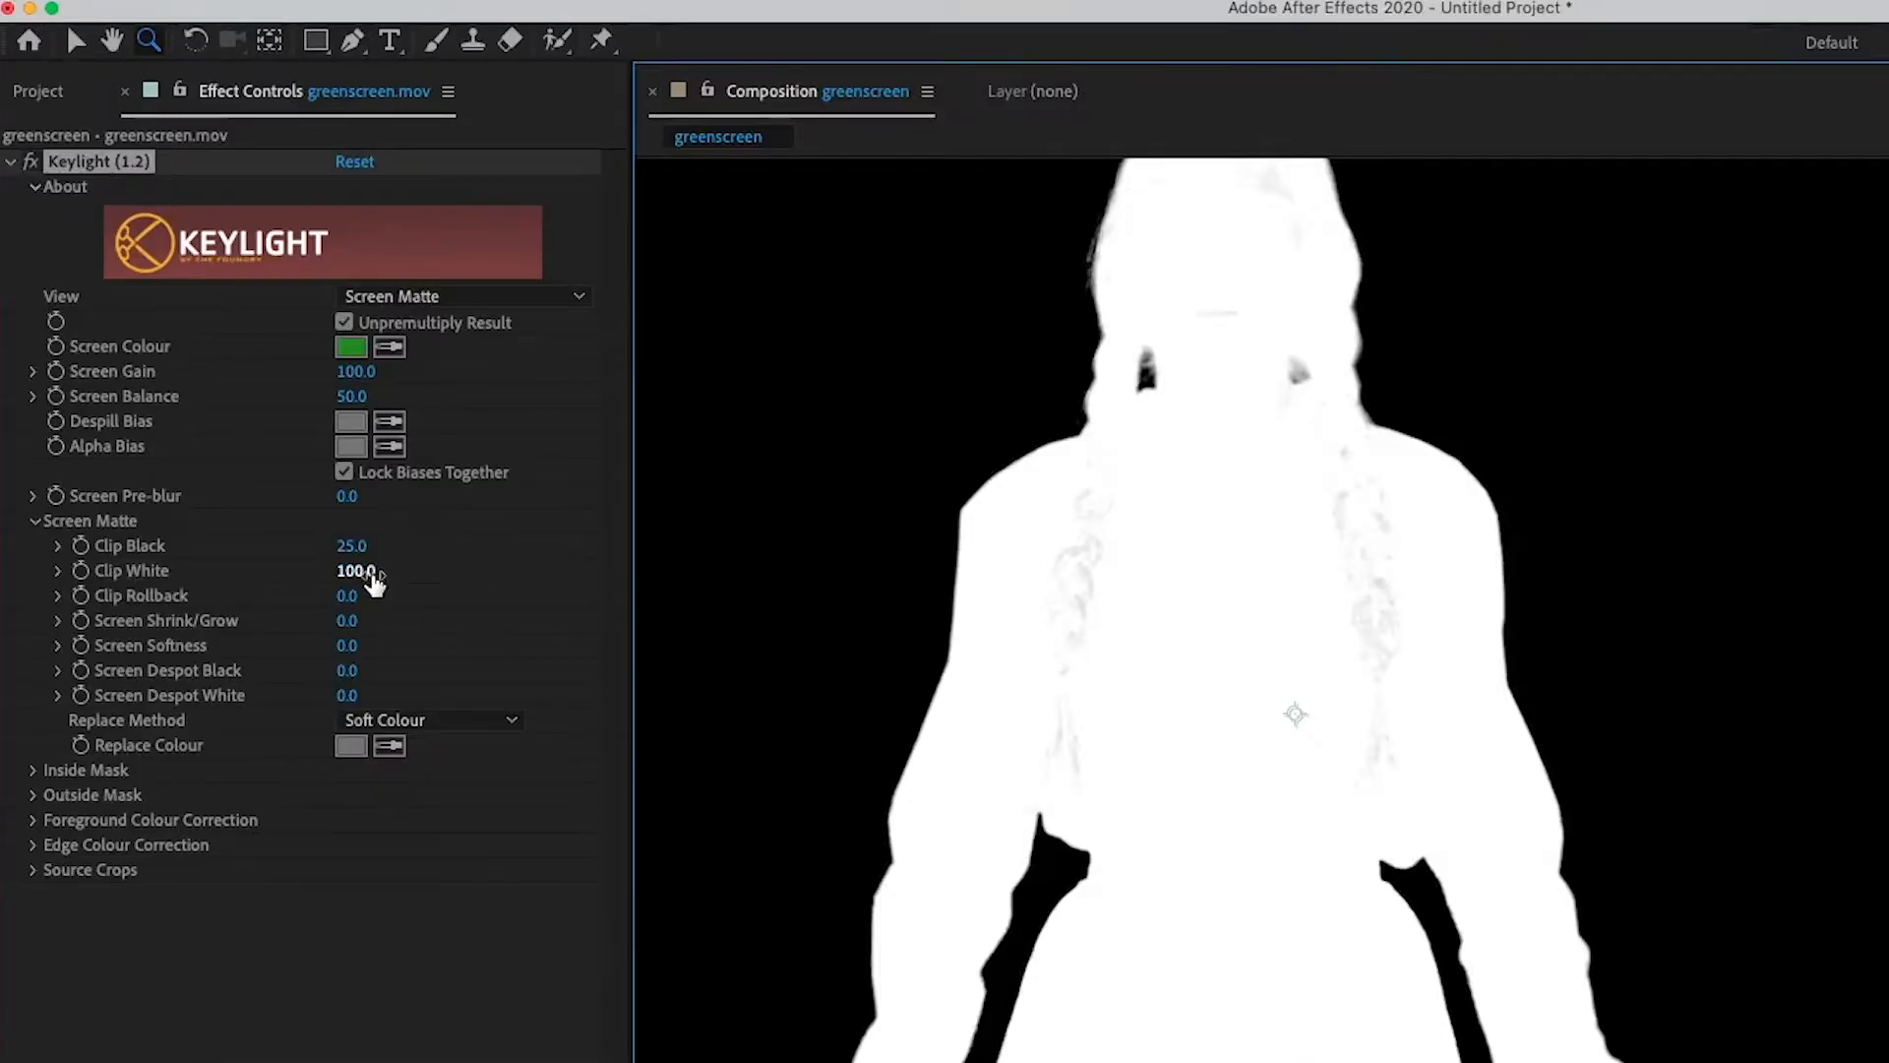
pyautogui.moveTo(372, 577); pyautogui.dragTo(362, 572)
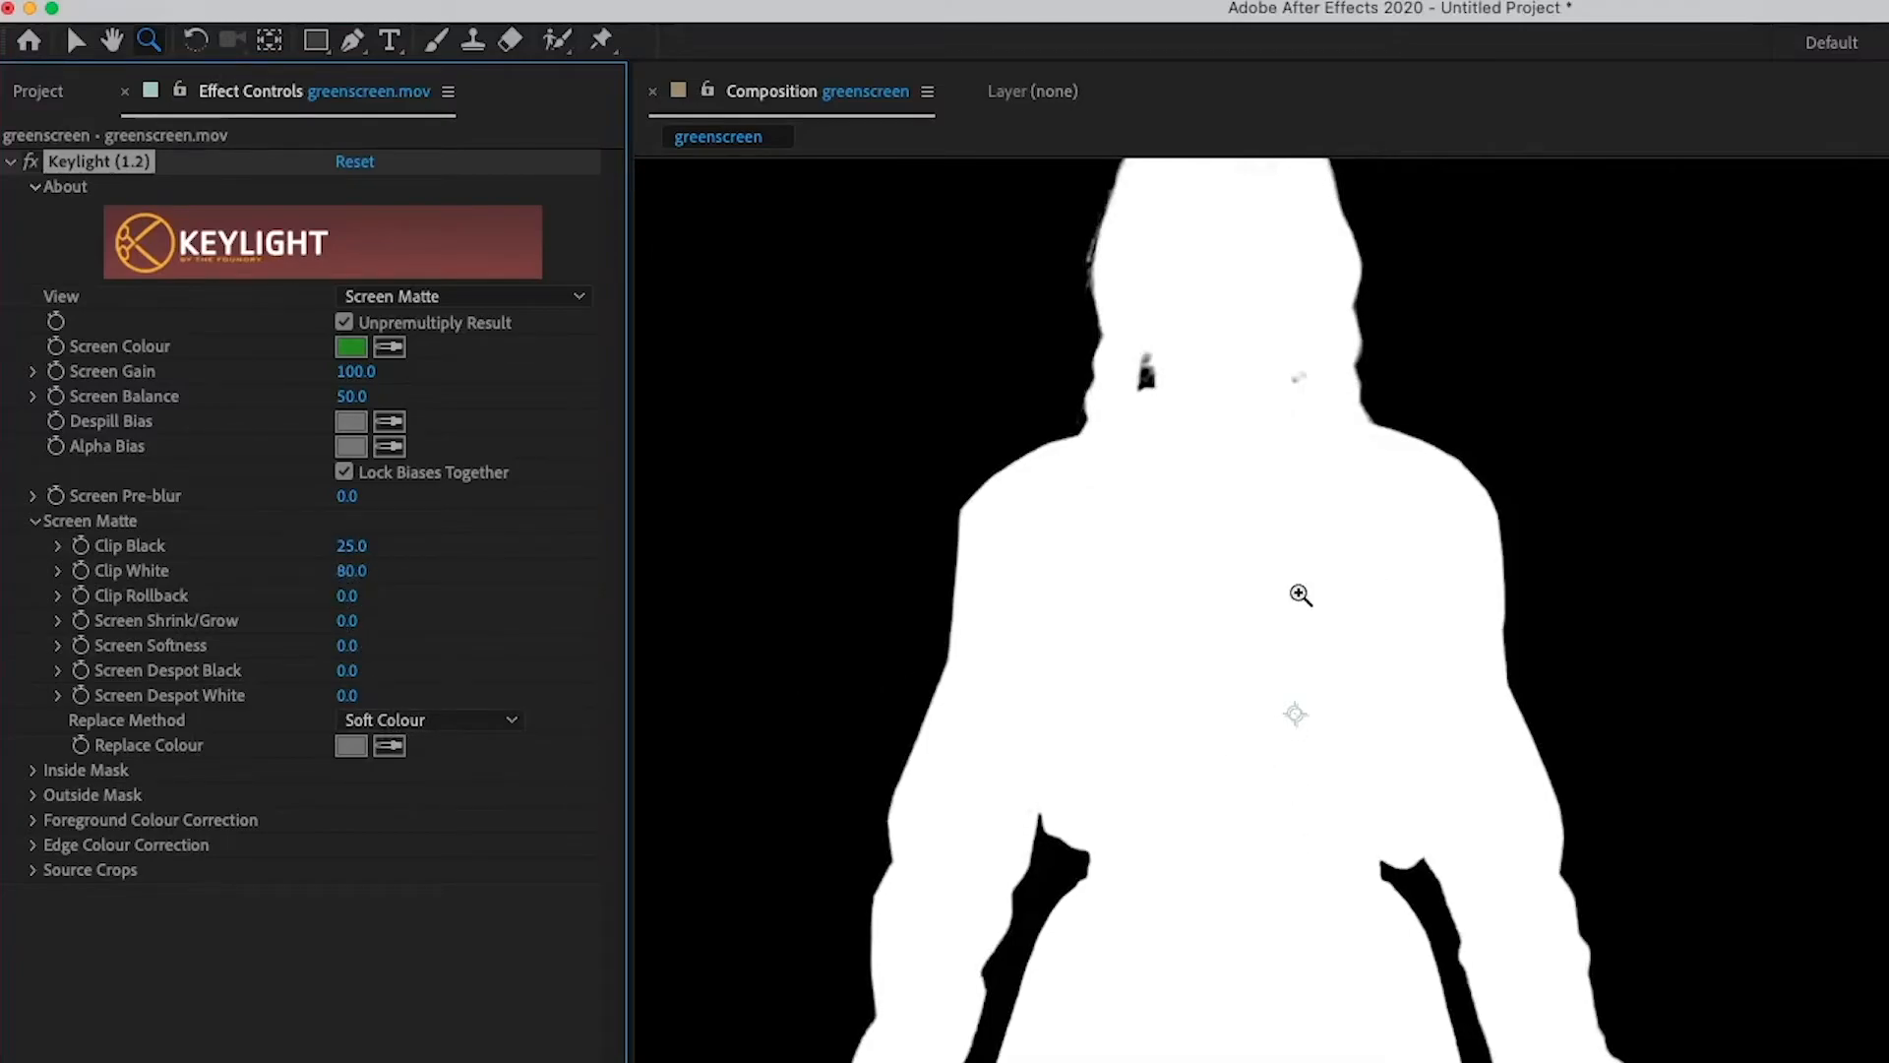
pyautogui.keyDown('alt'); pyautogui.click(1312, 478); pyautogui.keyUp('alt')
pyautogui.moveTo(1266, 835); pyautogui.dragTo(1242, 130)
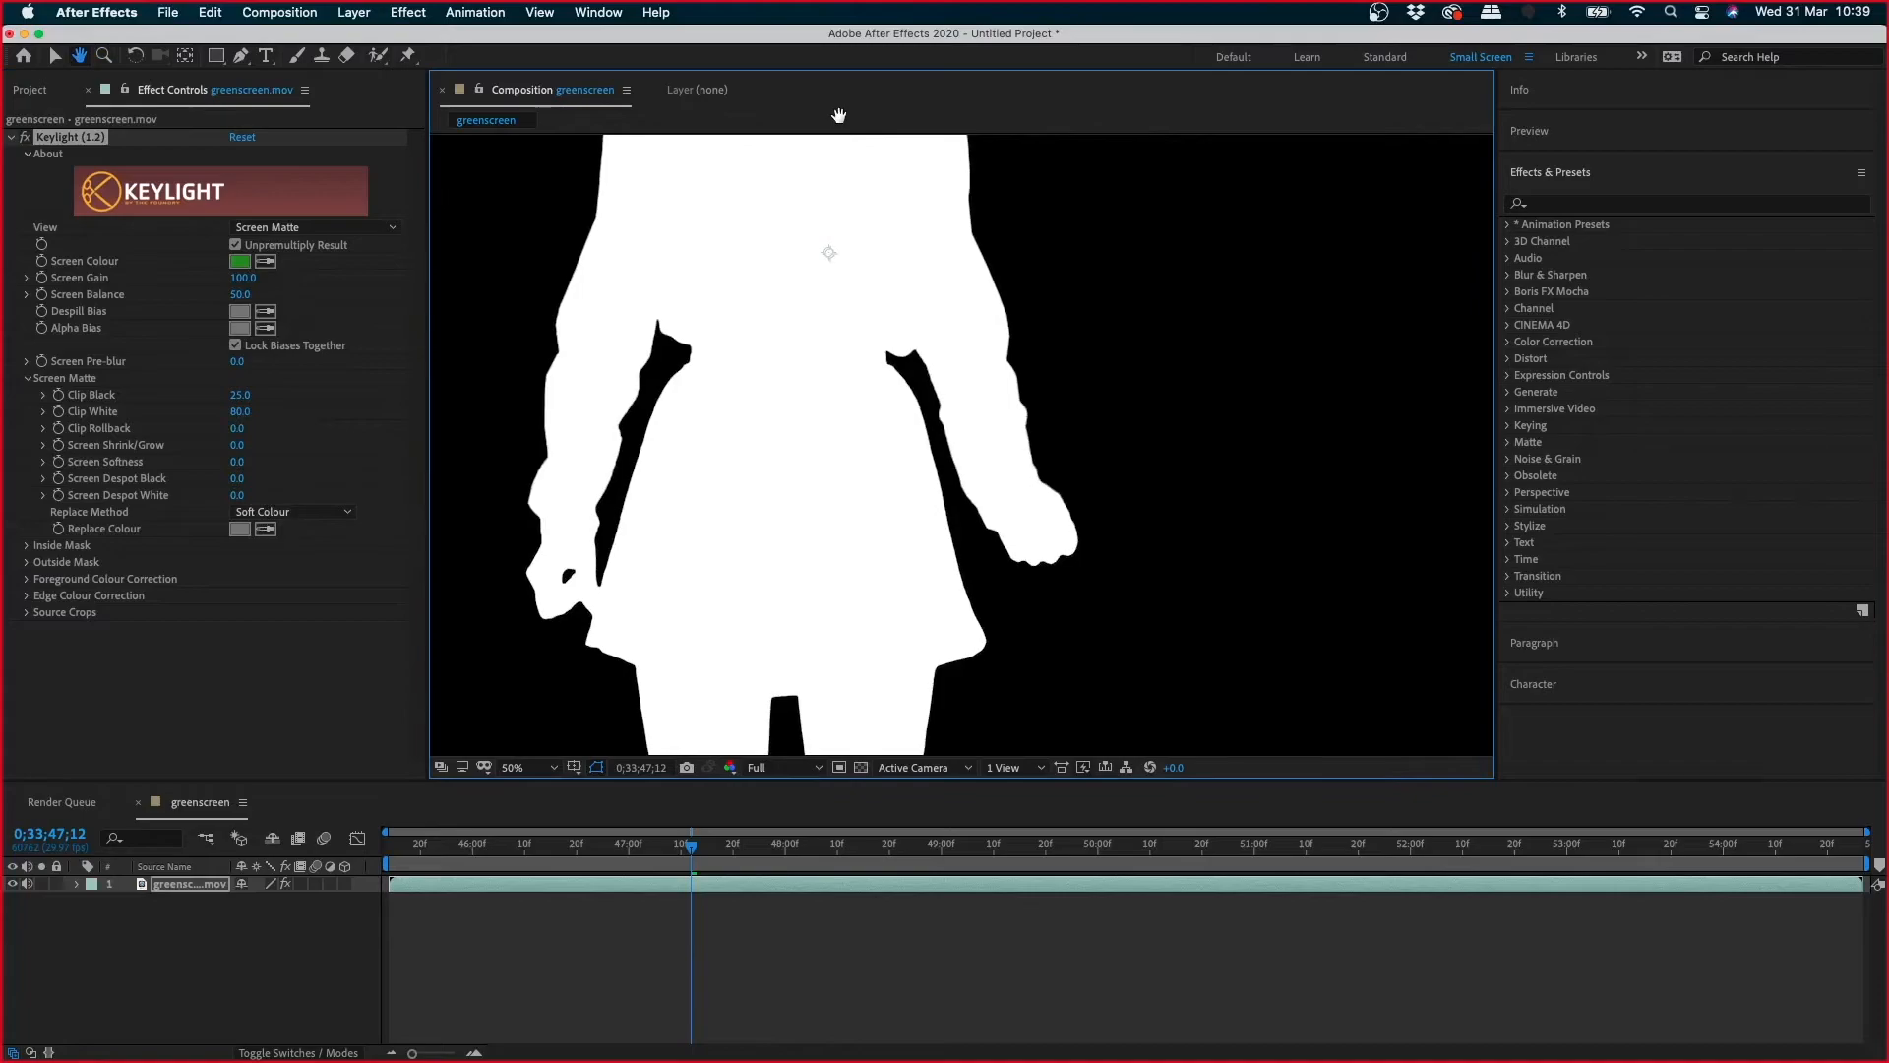
pyautogui.moveTo(838, 115); pyautogui.dragTo(750, 200)
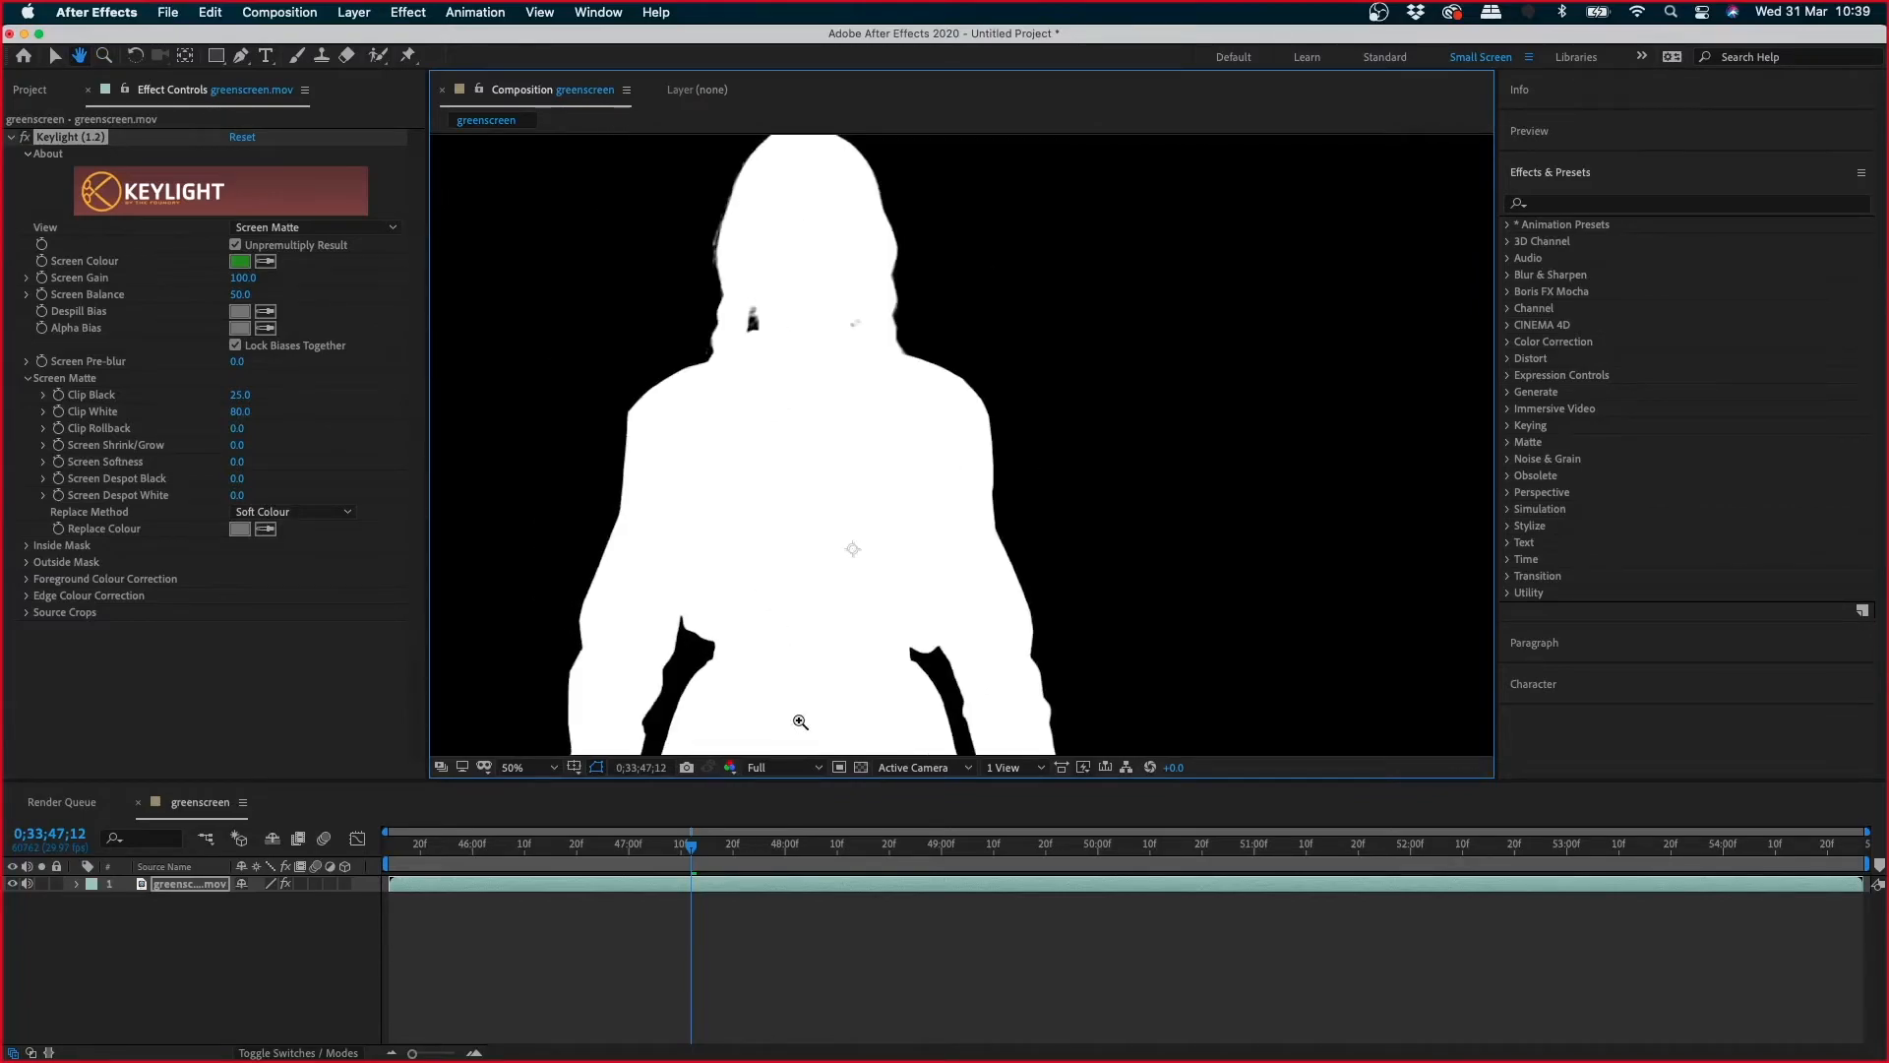
pyautogui.press('z')
pyautogui.keyDown('alt'); pyautogui.click(883, 449); pyautogui.keyUp('alt')
pyautogui.press('v')
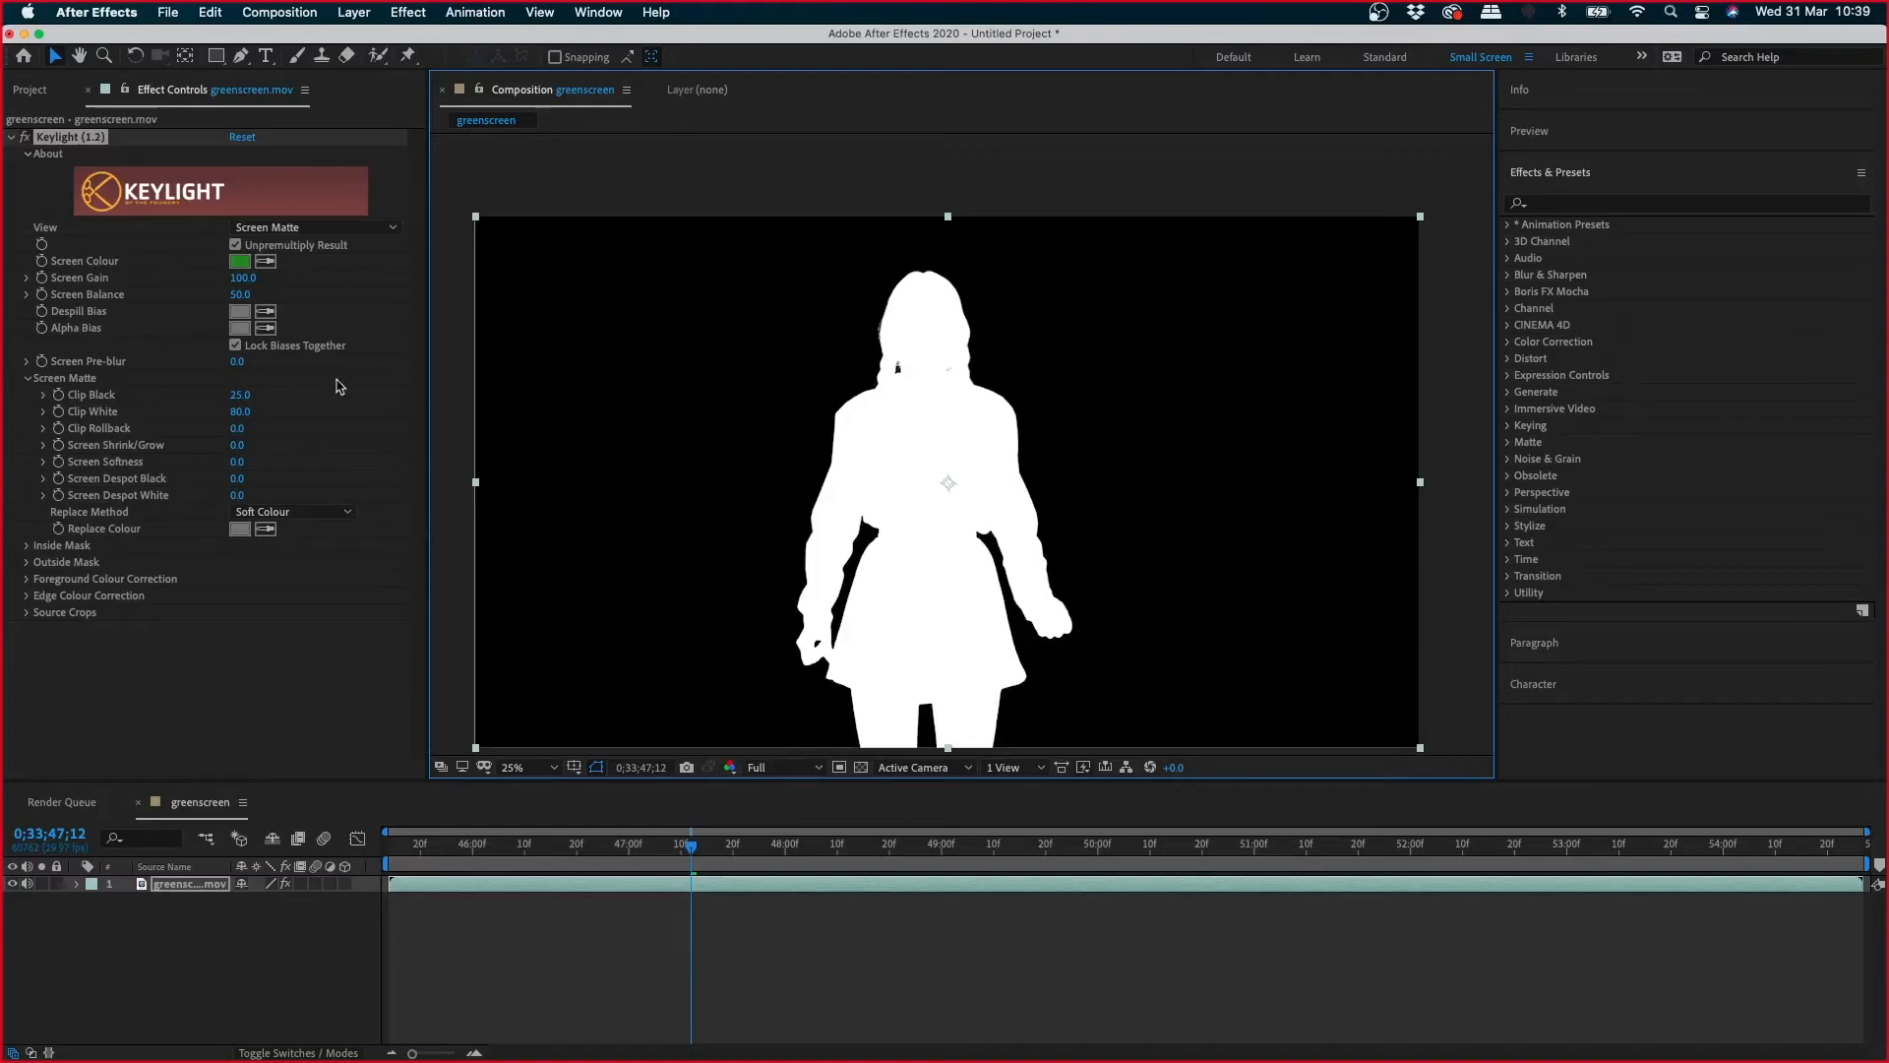
# - Set Keylight's View back to Final Result
pyautogui.click(325, 230)
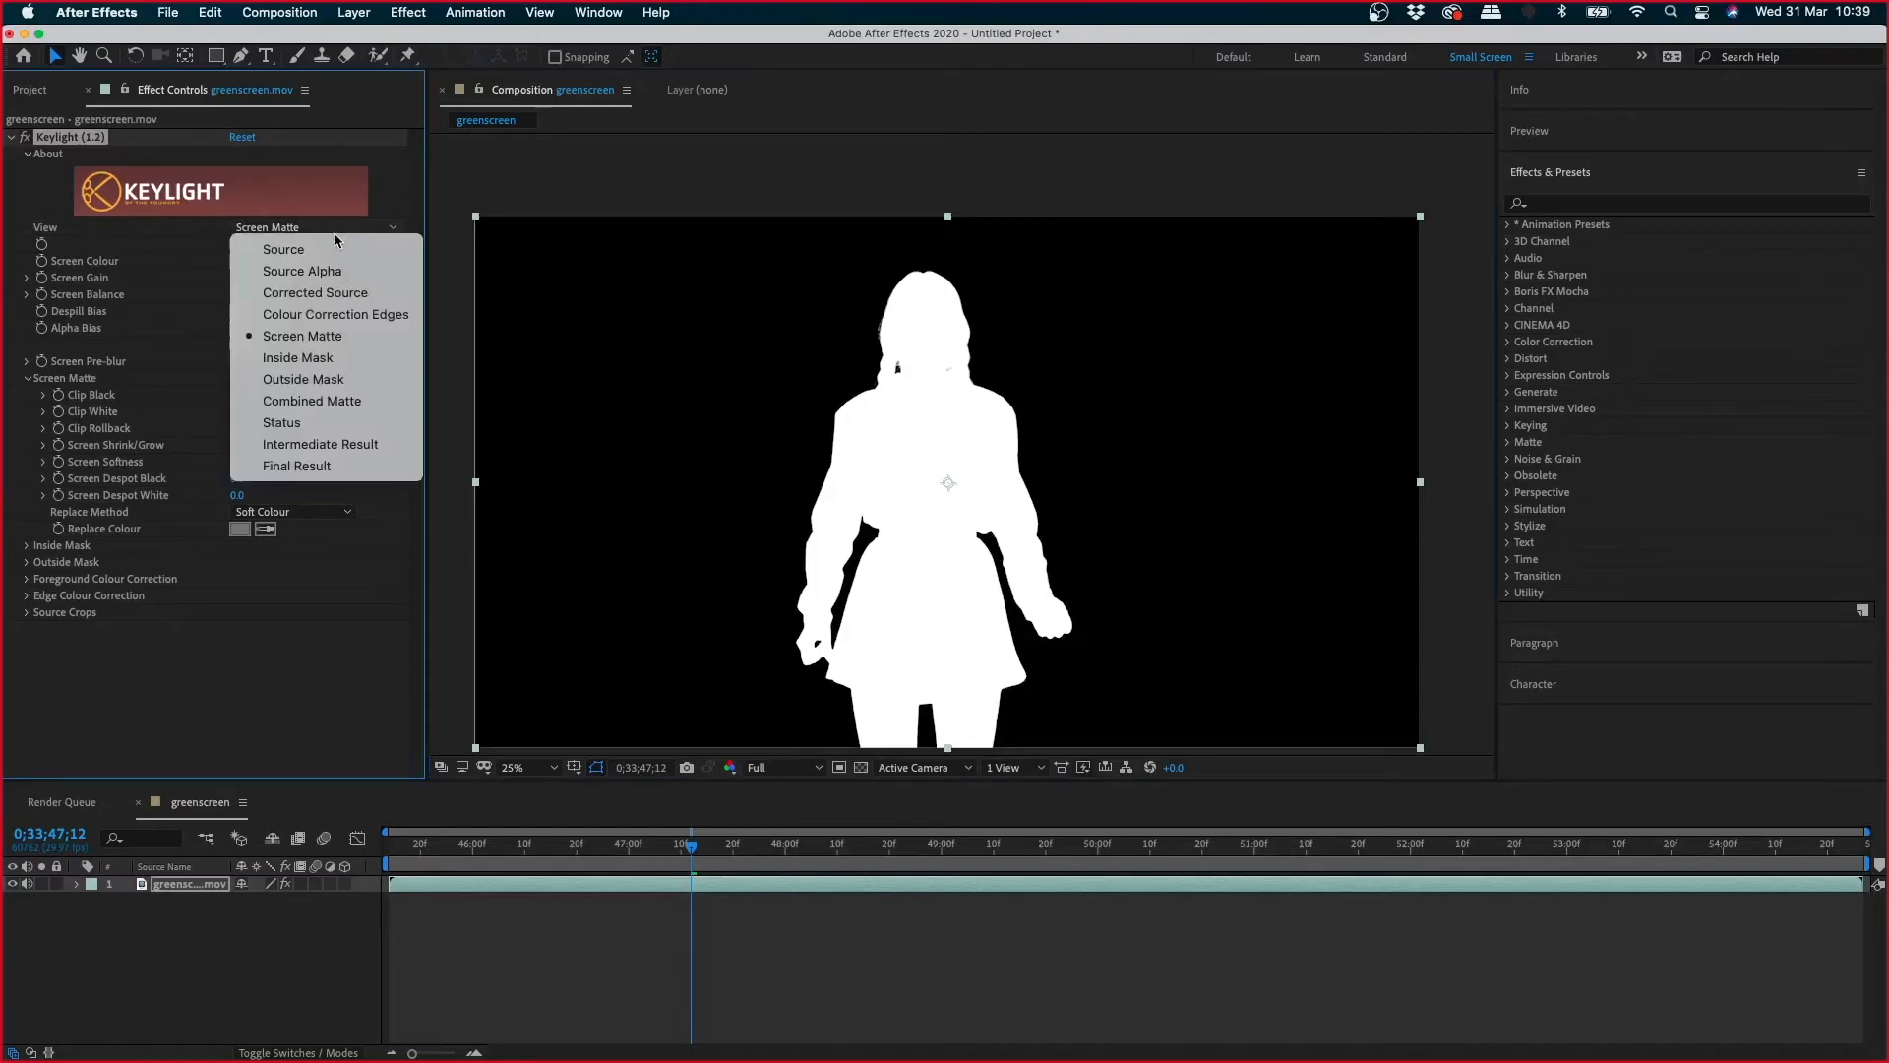
pyautogui.click(331, 473)
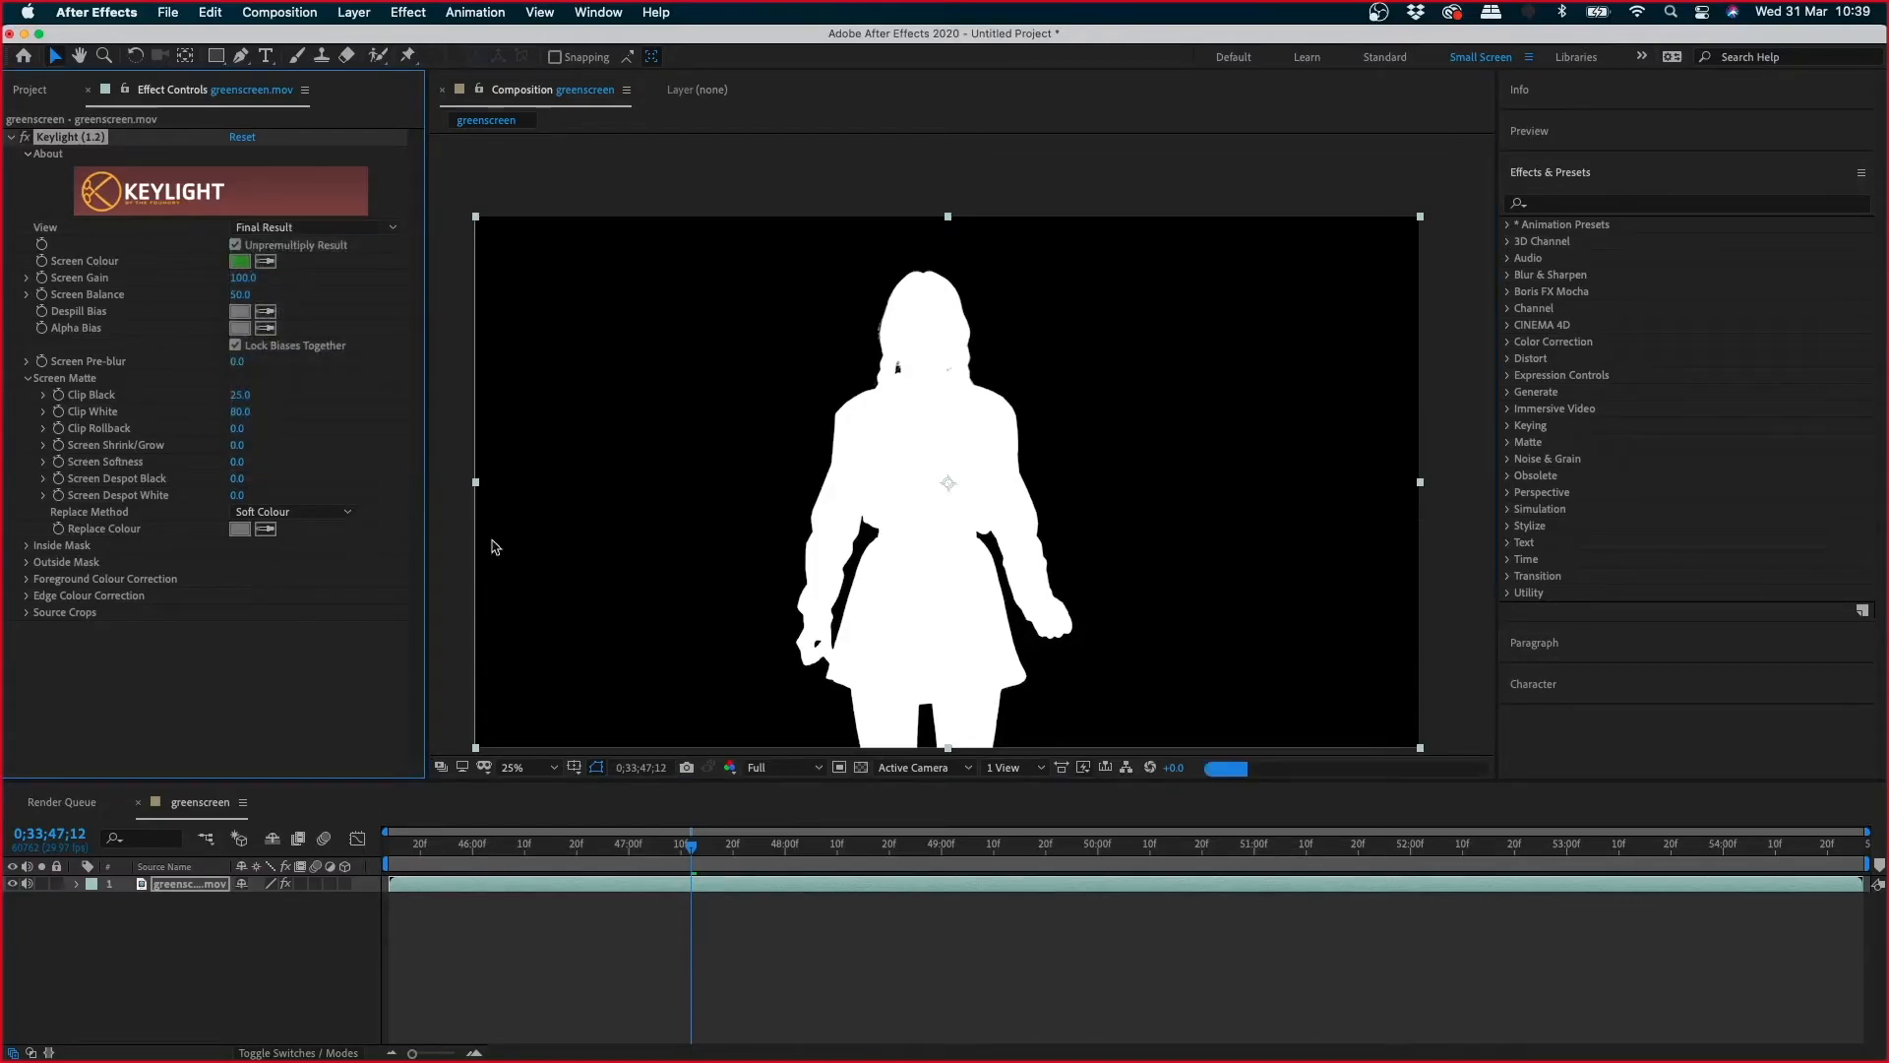
pyautogui.click(1074, 345)
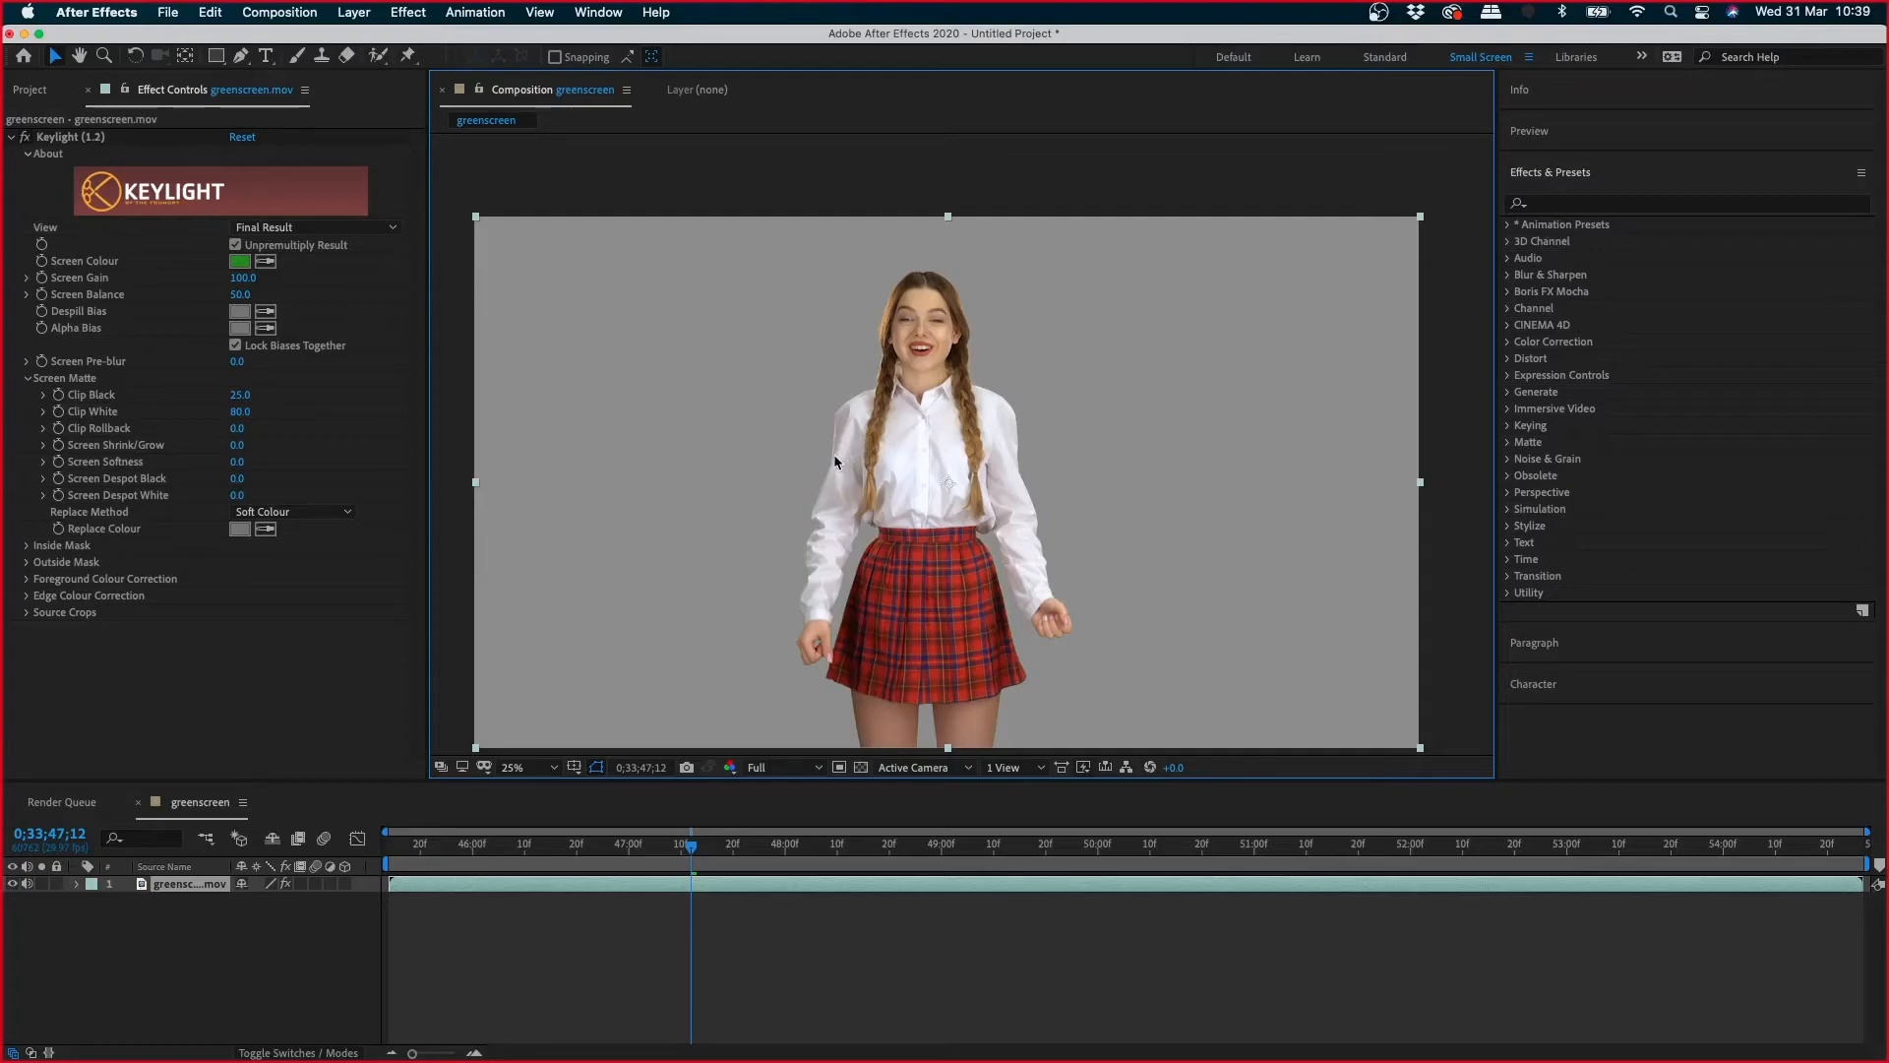
# - Change the composition's background colour to a near-black tone
pyautogui.press('super+k')
pyautogui.click(894, 751)
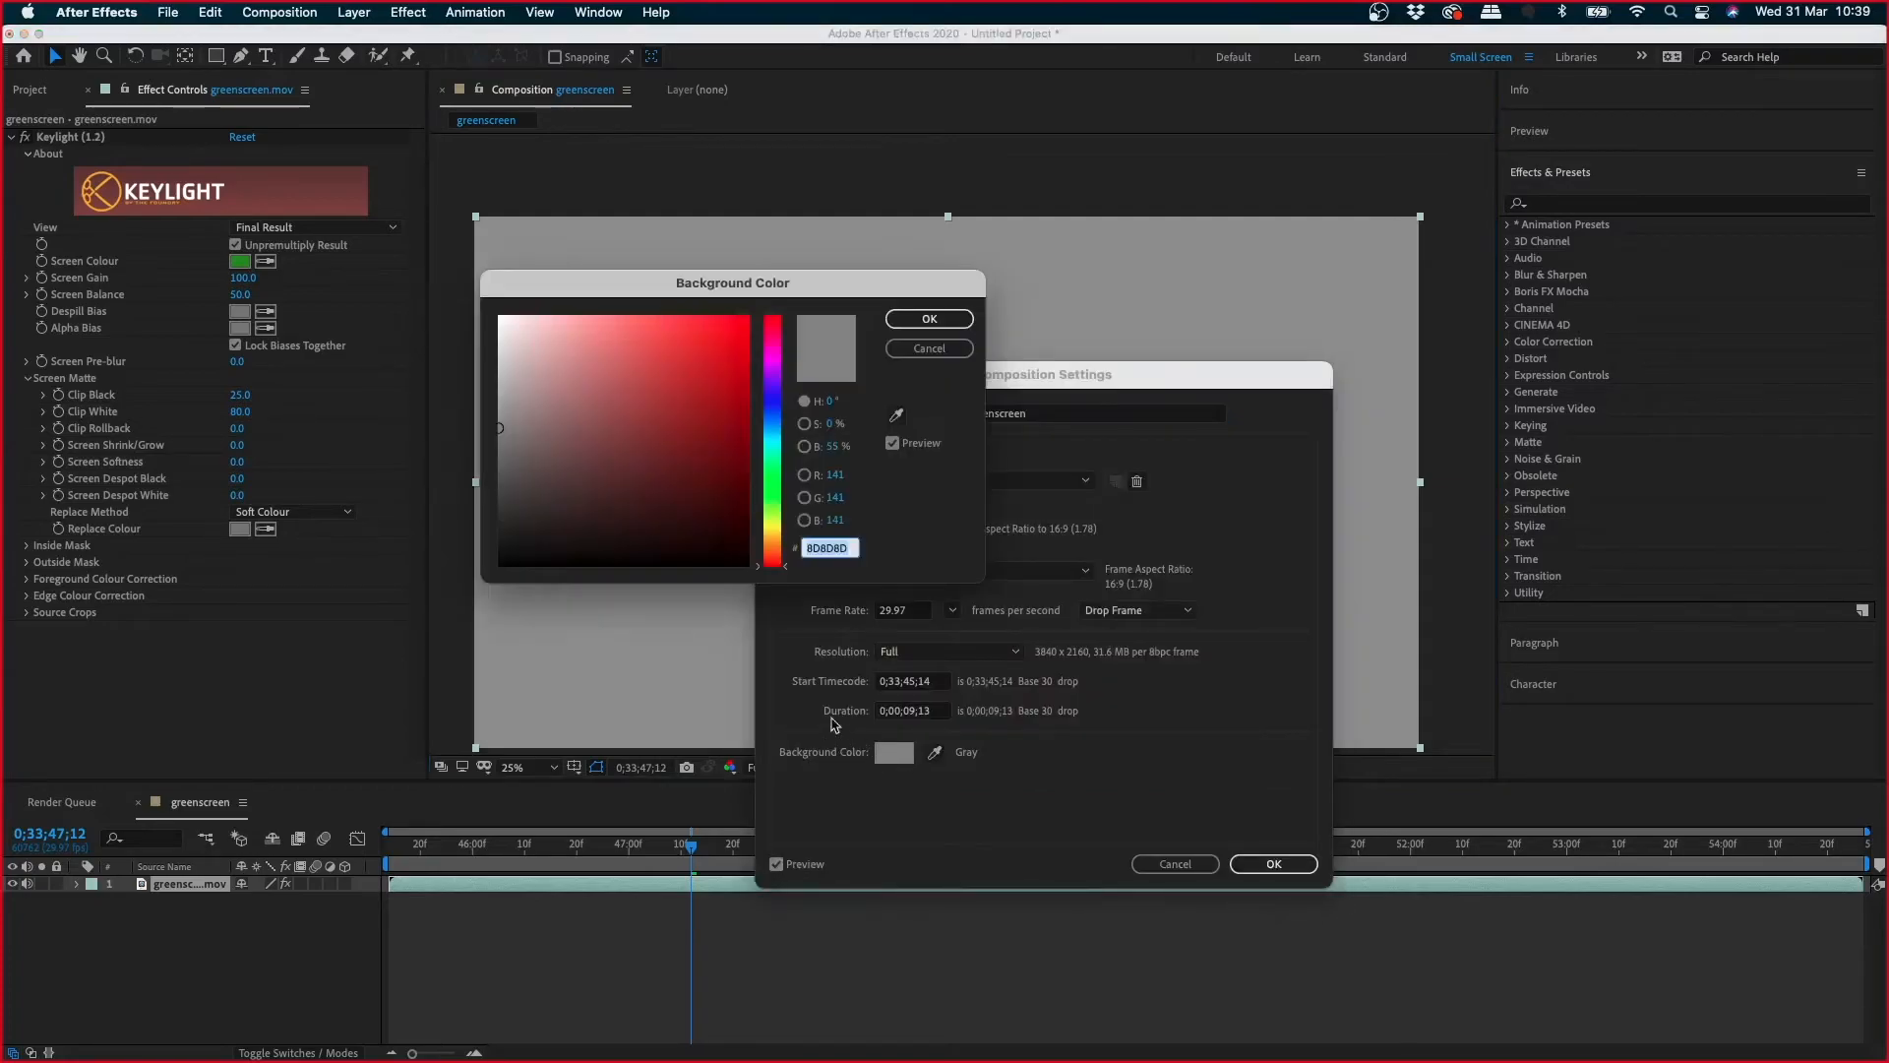
pyautogui.click(674, 474)
pyautogui.press('Return')
pyautogui.press('Return')
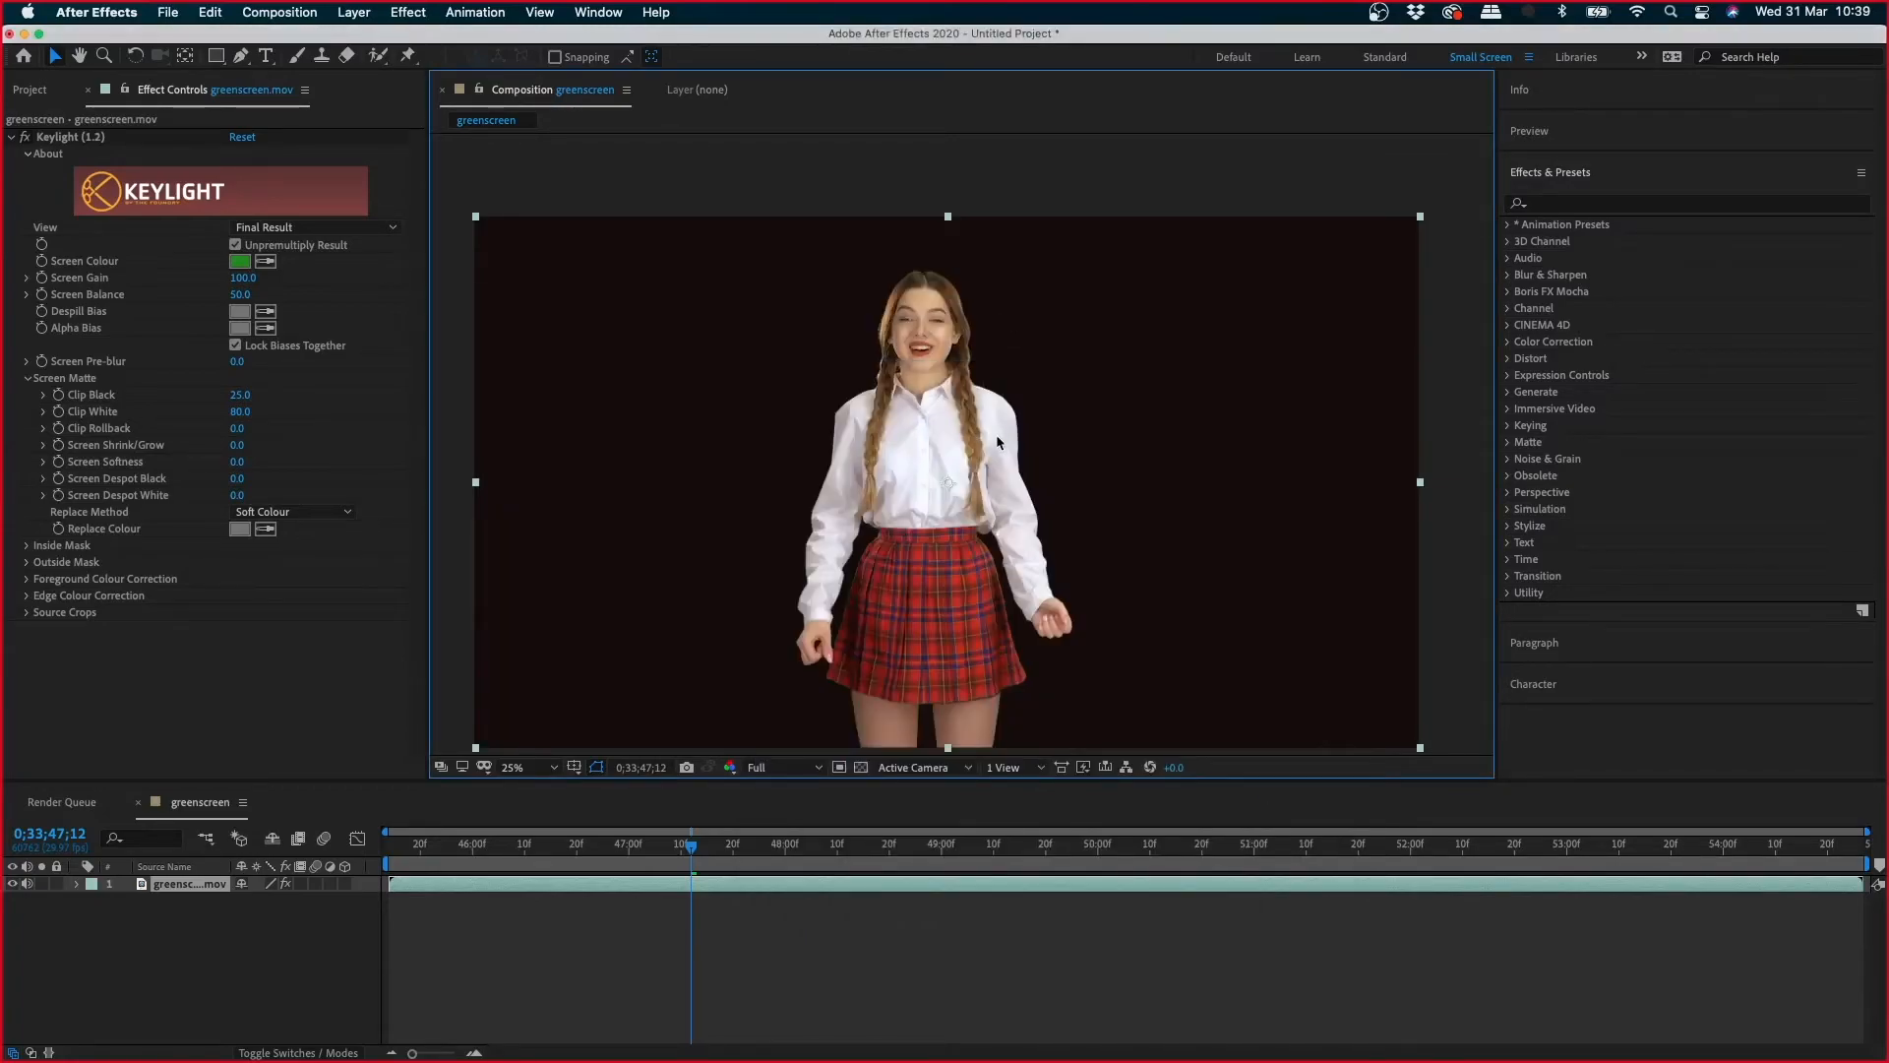
# - Inspect the keyed edges of the hair, skirt, hand and sleeves at 100% against the dark background
pyautogui.press('z')
pyautogui.click(984, 374)
pyautogui.click(944, 344)
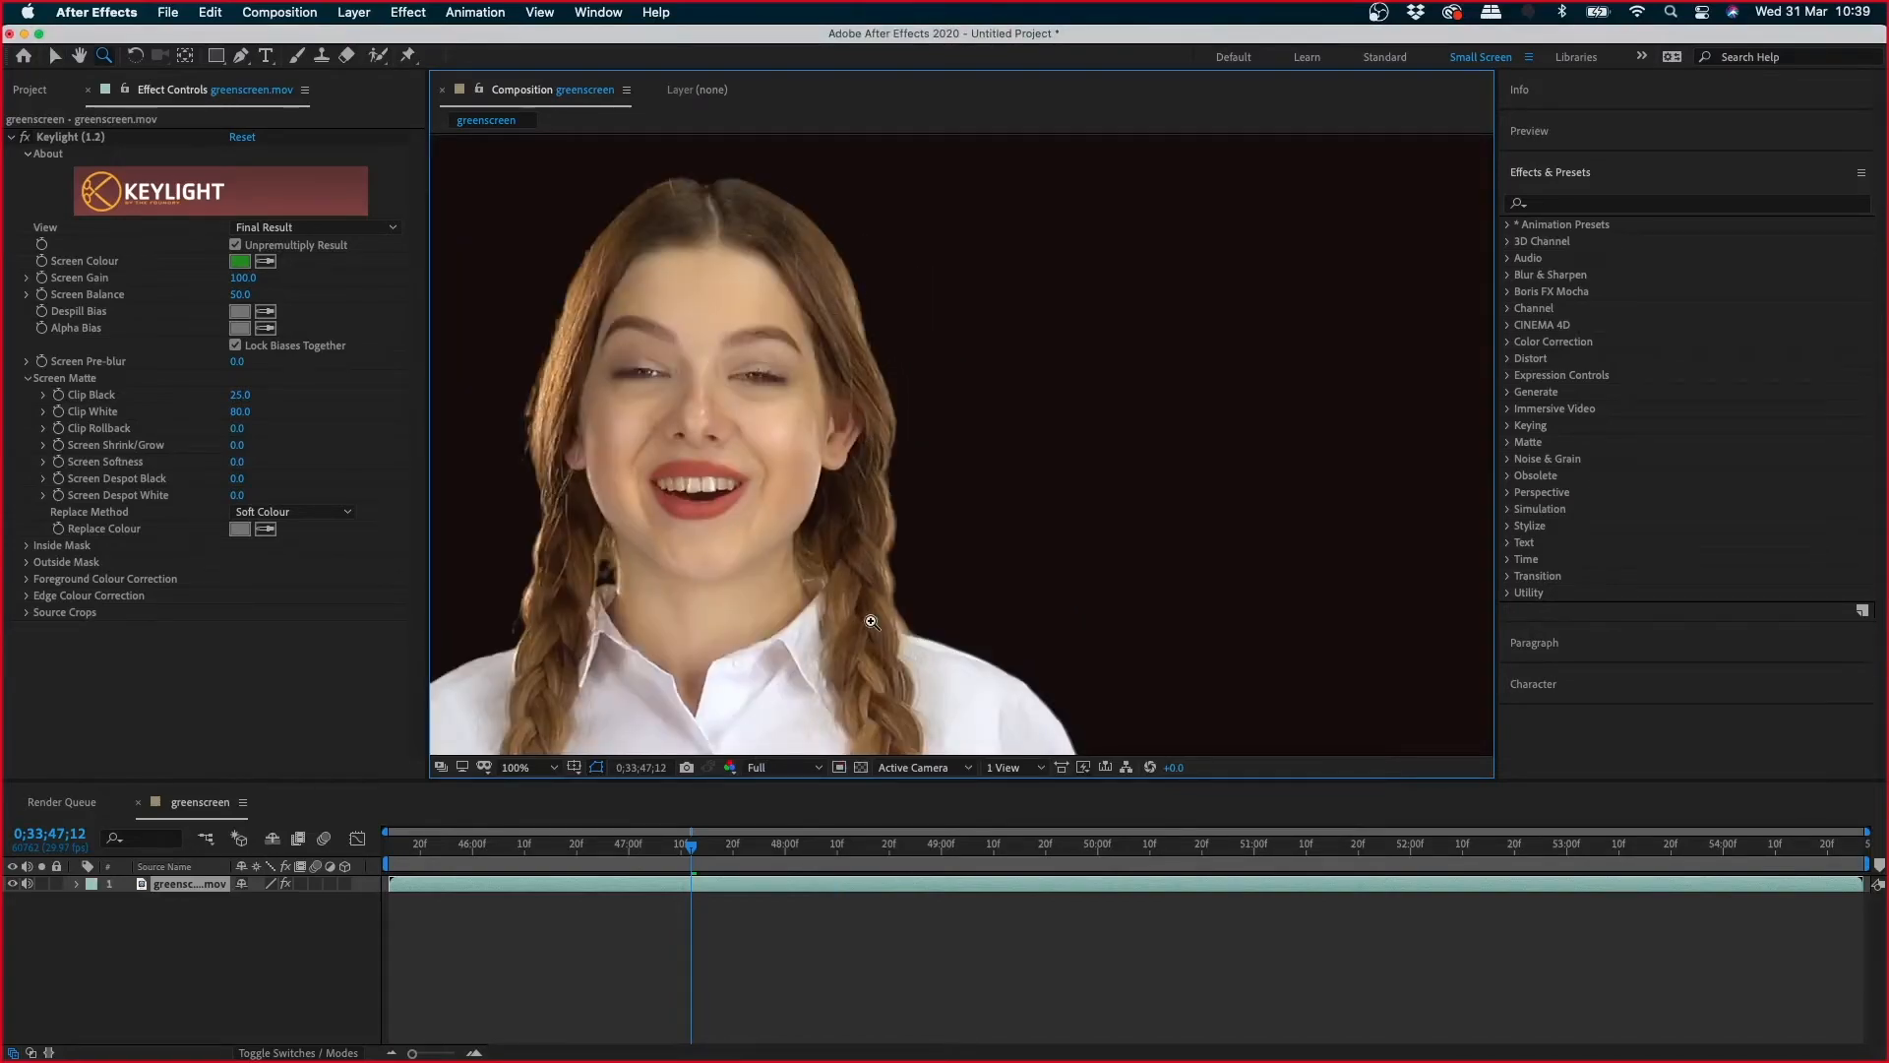
pyautogui.press('h')
pyautogui.moveTo(872, 623); pyautogui.dragTo(1102, 317)
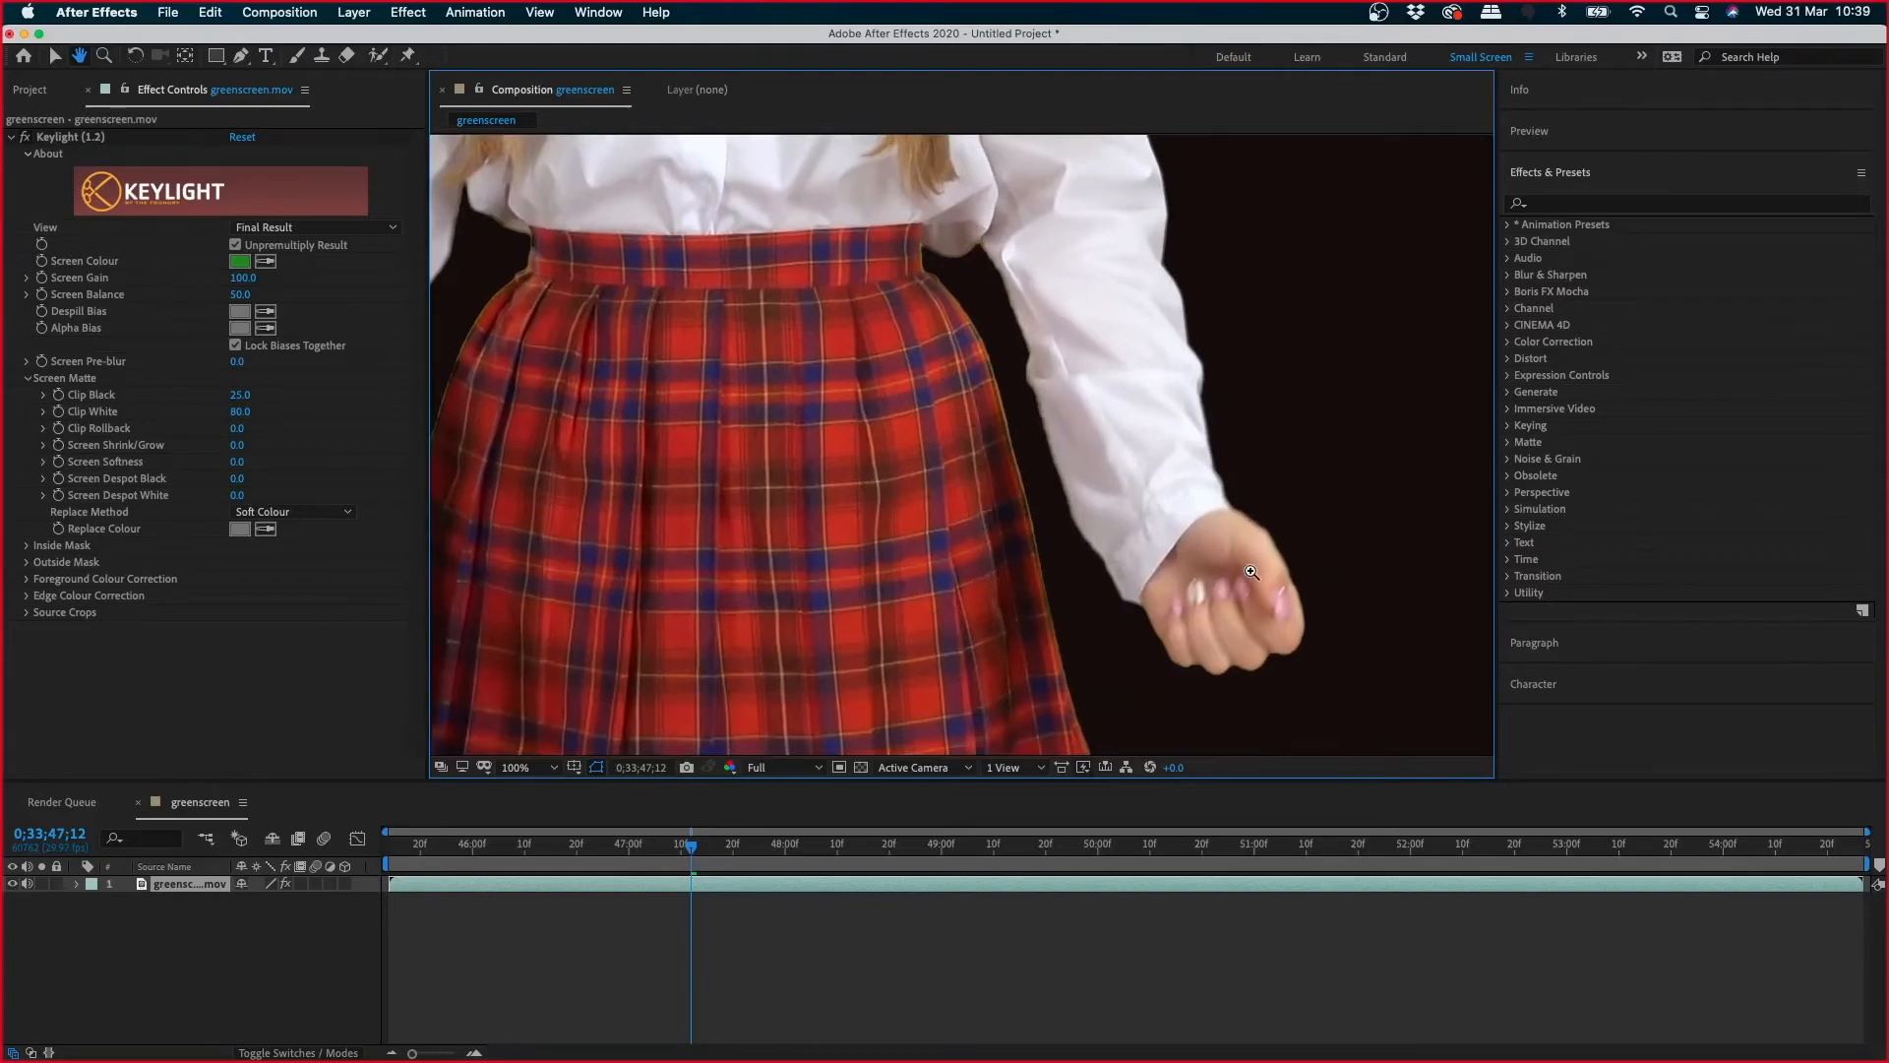
pyautogui.press('z')
pyautogui.press('h')
pyautogui.moveTo(817, 359); pyautogui.dragTo(913, 528)
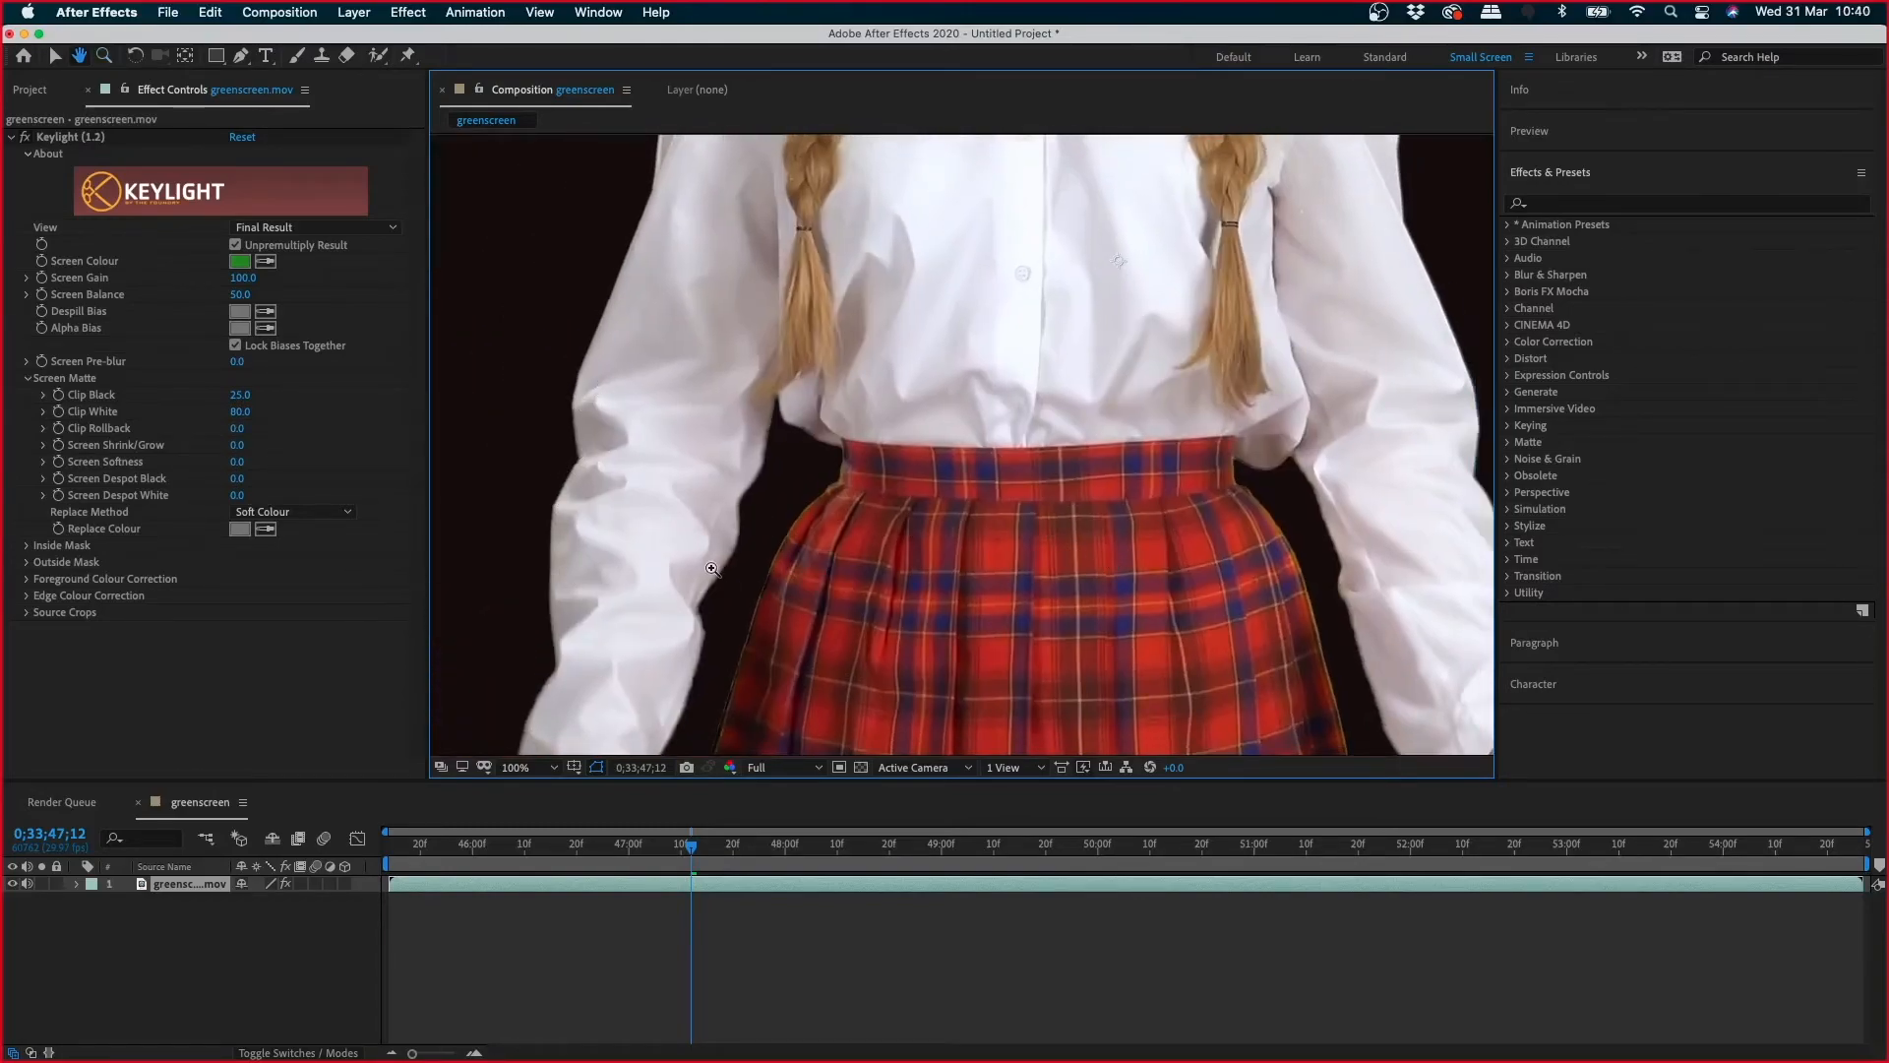
# - Raise Keylight's Clip Black to 70 to tighten the edges of the sleeves and skirt
pyautogui.press('z')
pyautogui.click(252, 393)
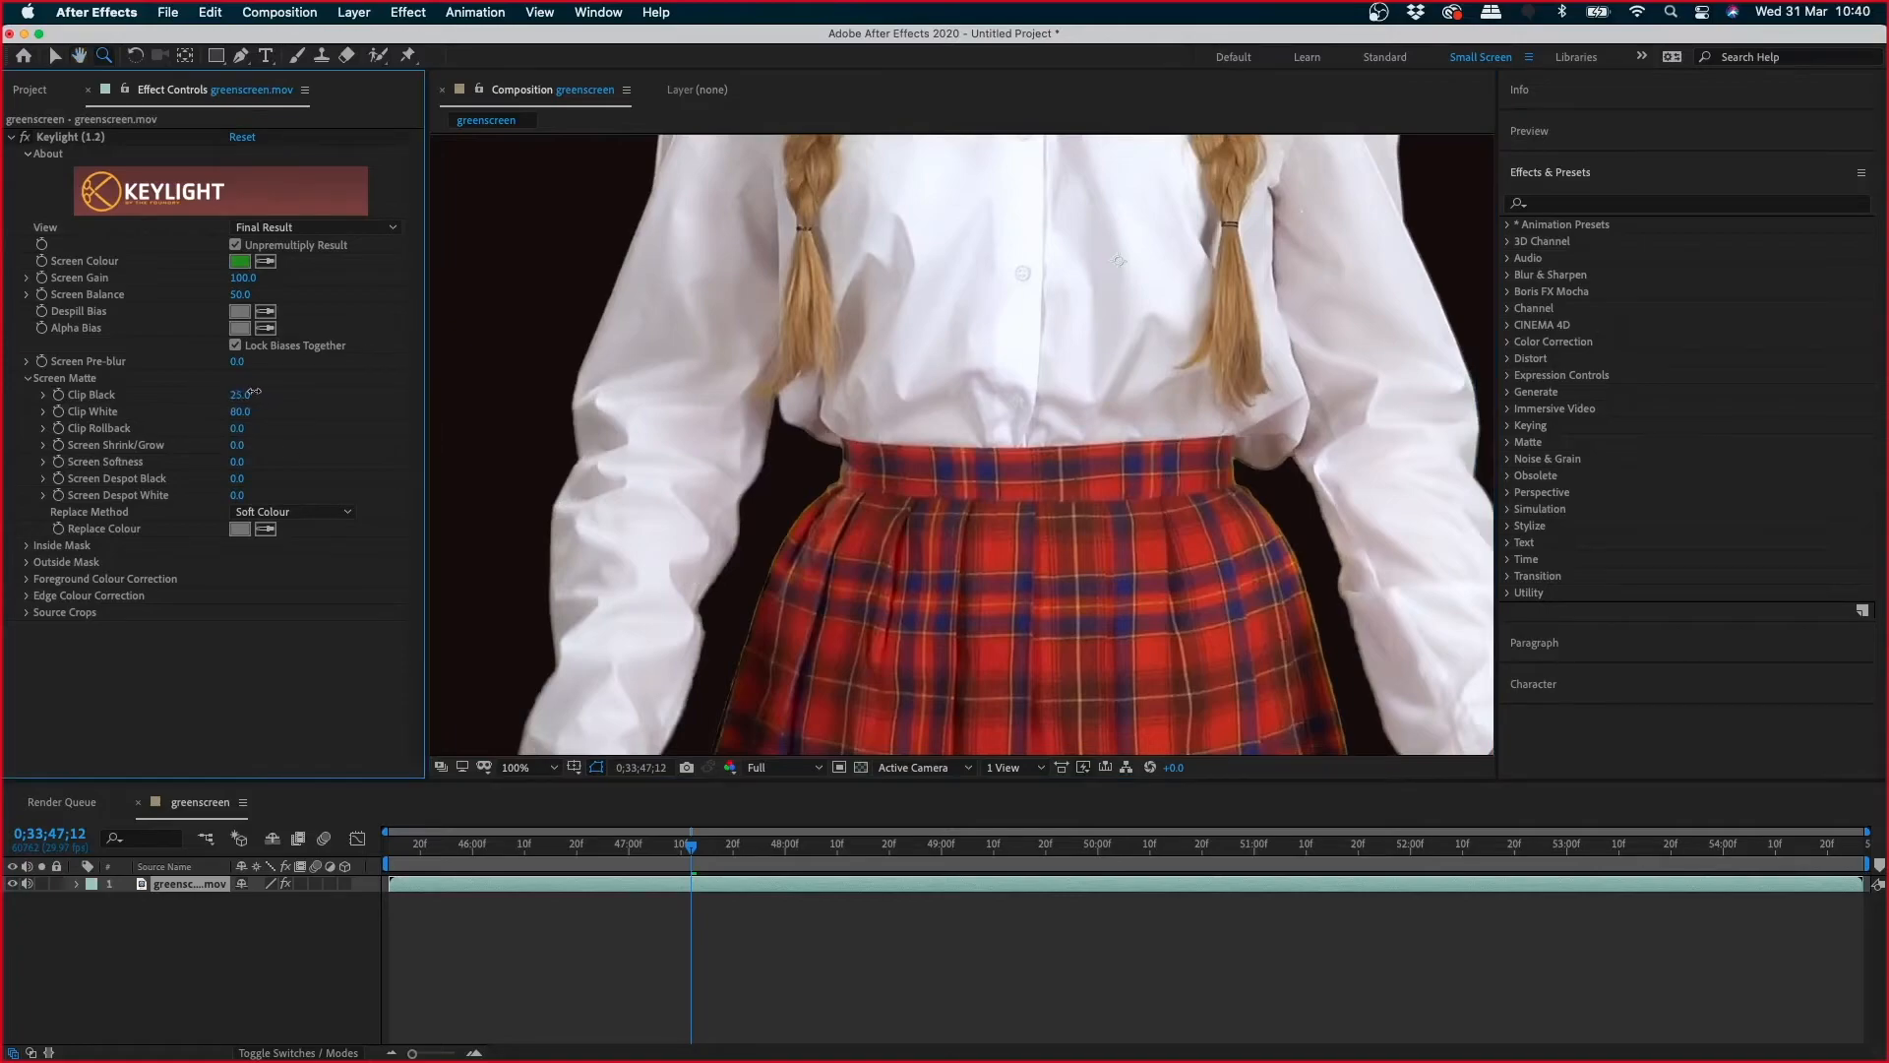
pyautogui.moveTo(254, 393); pyautogui.dragTo(288, 416)
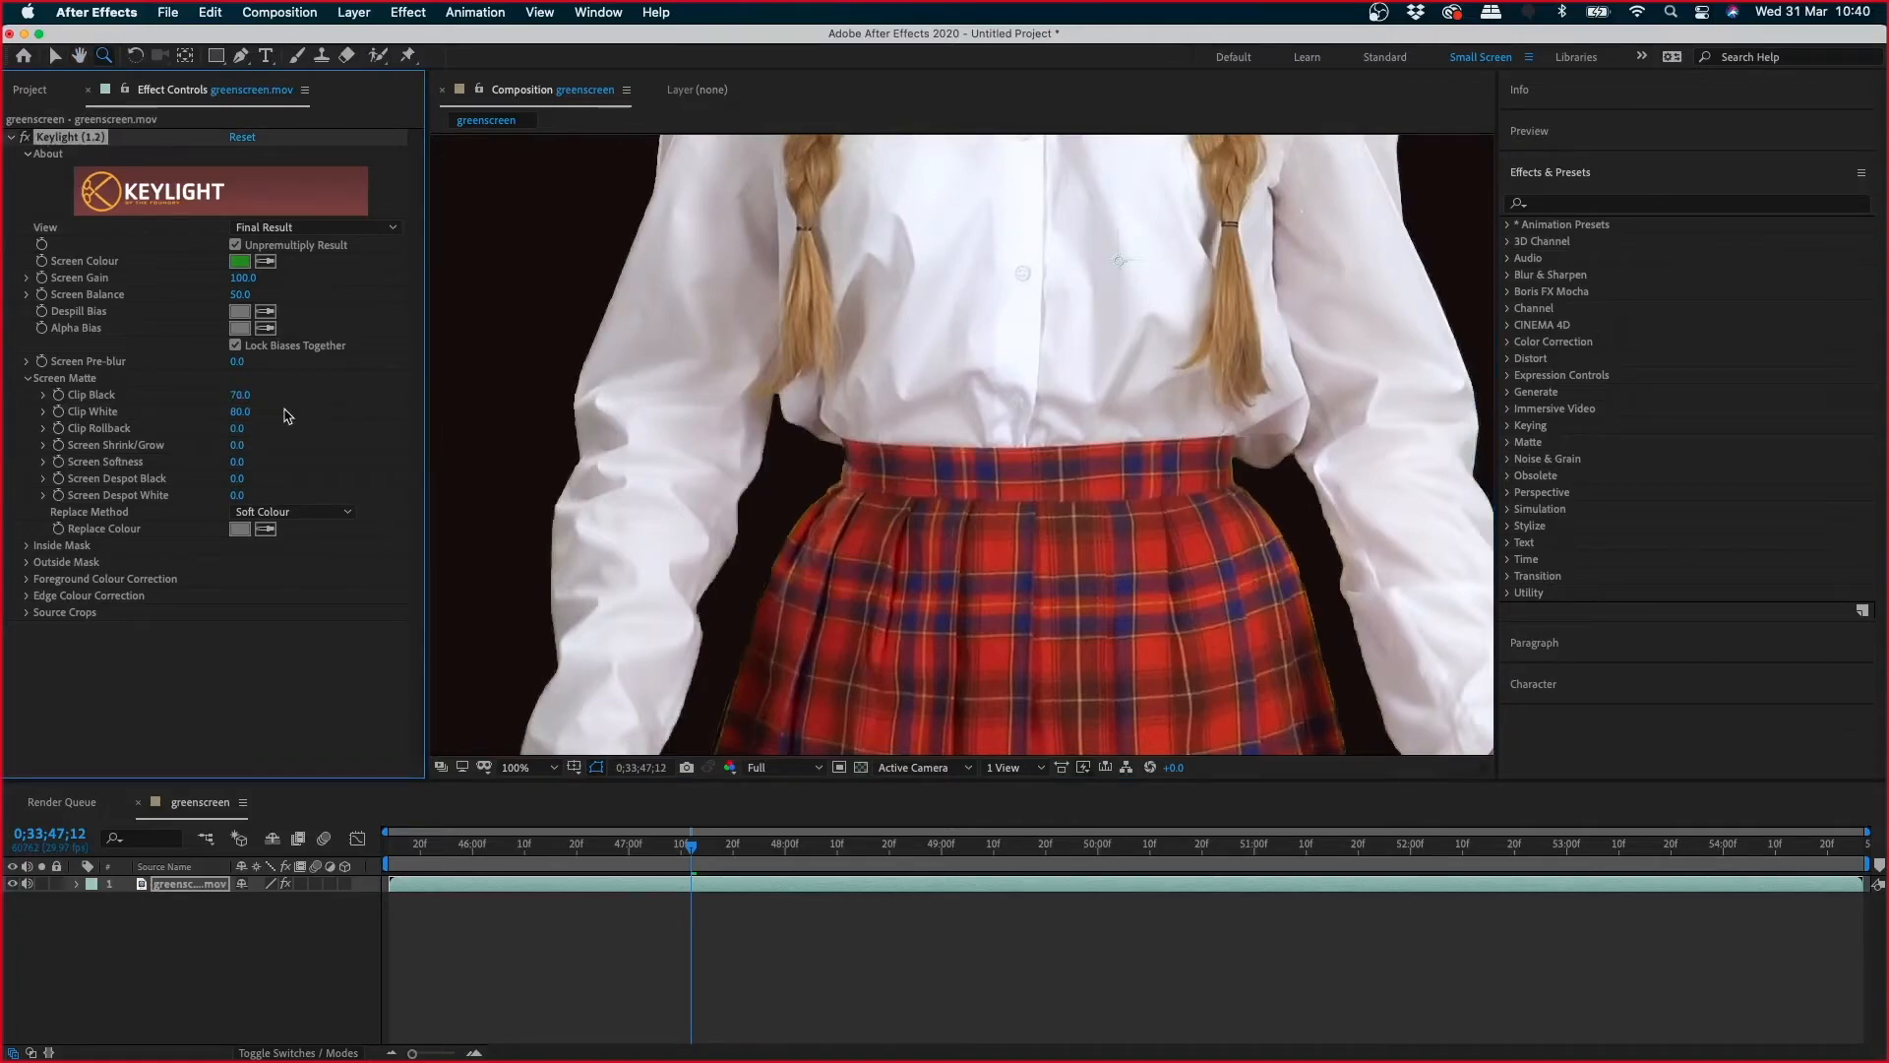
# - Examine the hair outline at 200% and the braid, sleeve and skirt edges at 100%
pyautogui.press('h')
pyautogui.moveTo(644, 416); pyautogui.dragTo(689, 639)
pyautogui.moveTo(816, 453); pyautogui.dragTo(747, 659)
pyautogui.moveTo(736, 532); pyautogui.dragTo(713, 706)
pyautogui.press('z')
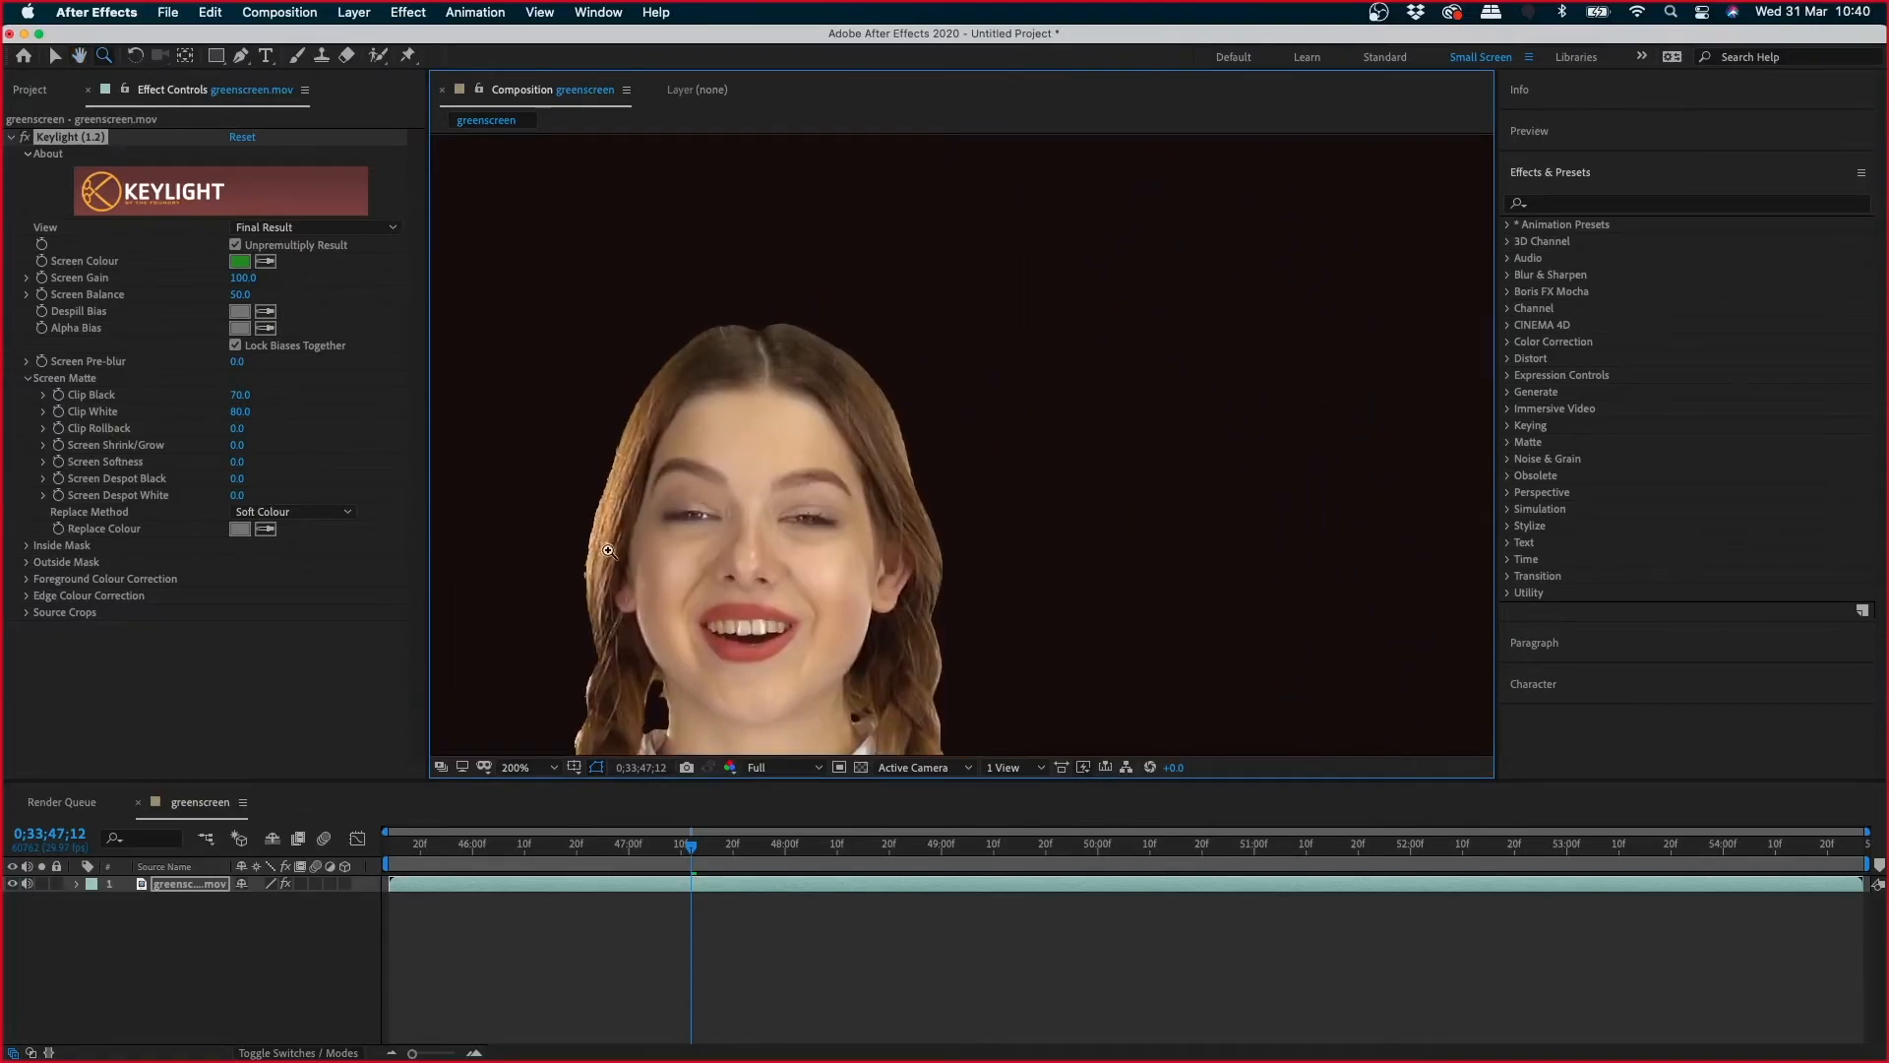
pyautogui.click(620, 542)
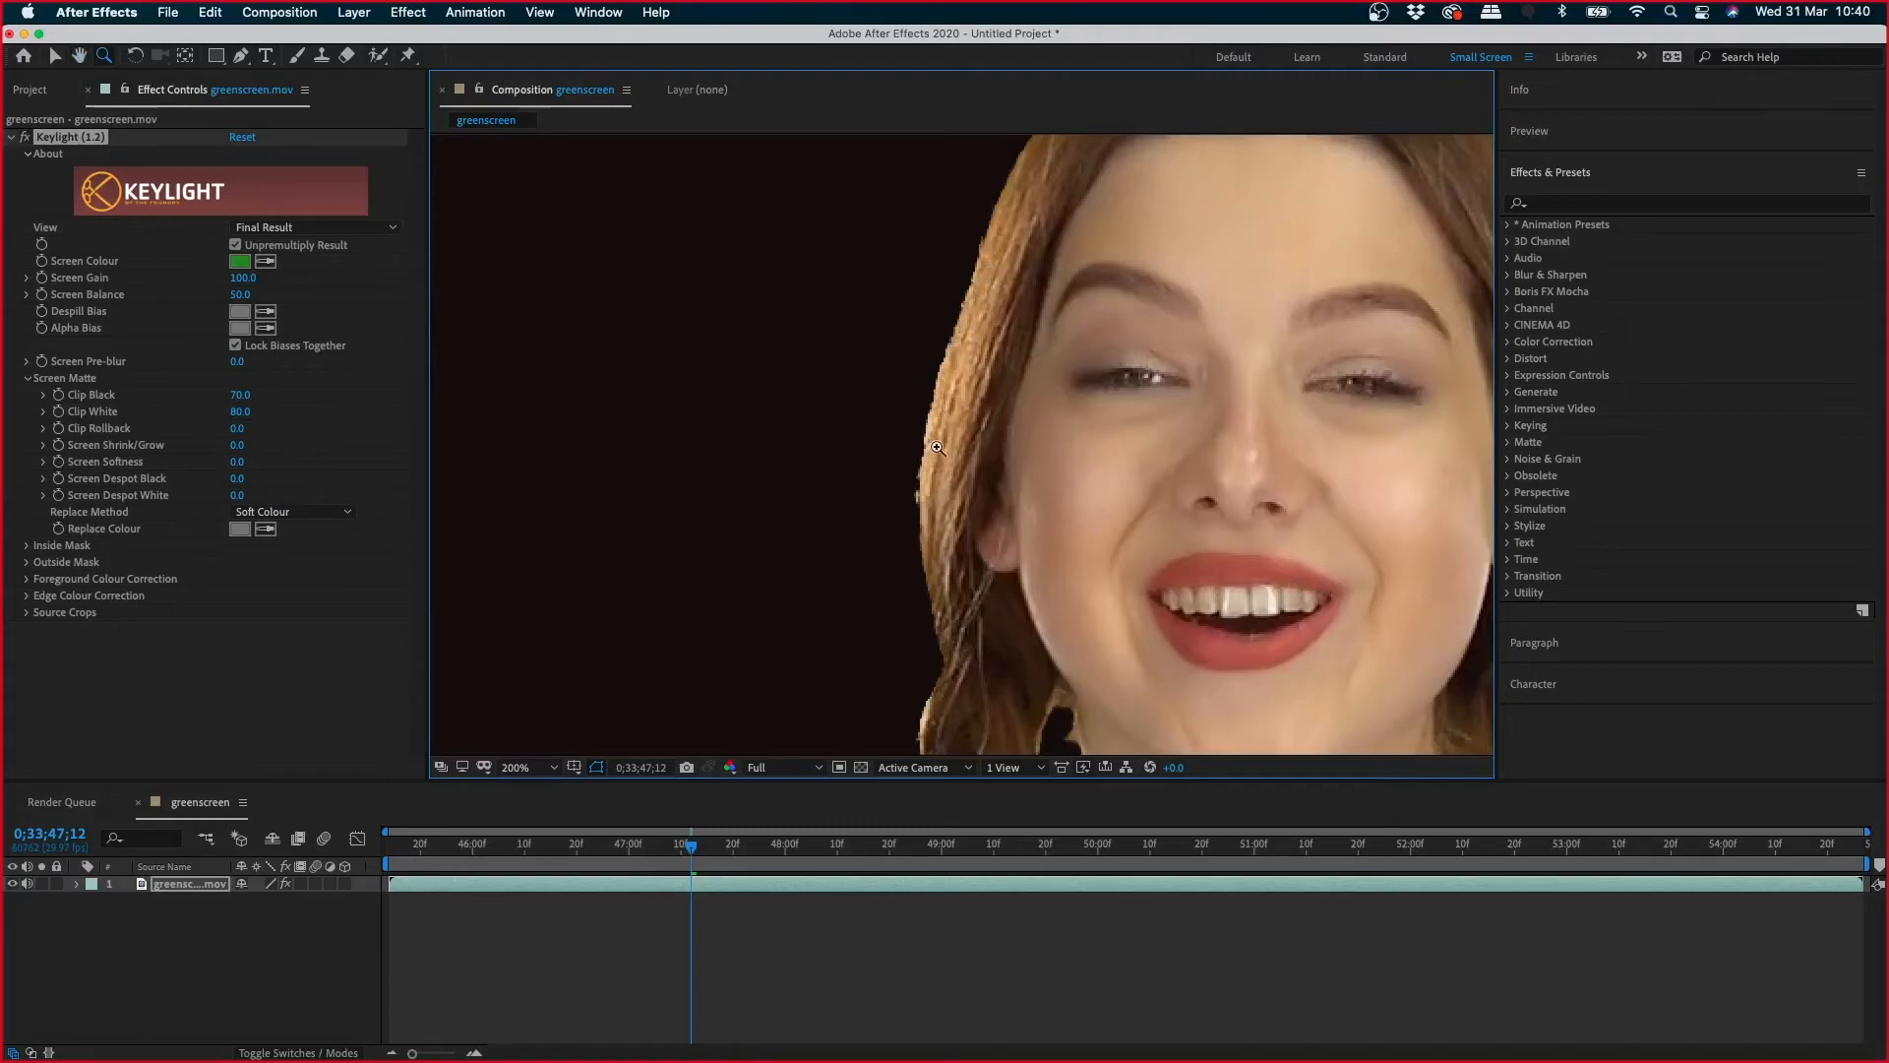
pyautogui.keyDown('alt'); pyautogui.click(967, 551); pyautogui.keyUp('alt')
pyautogui.moveTo(927, 625); pyautogui.dragTo(611, 349)
pyautogui.click(954, 416)
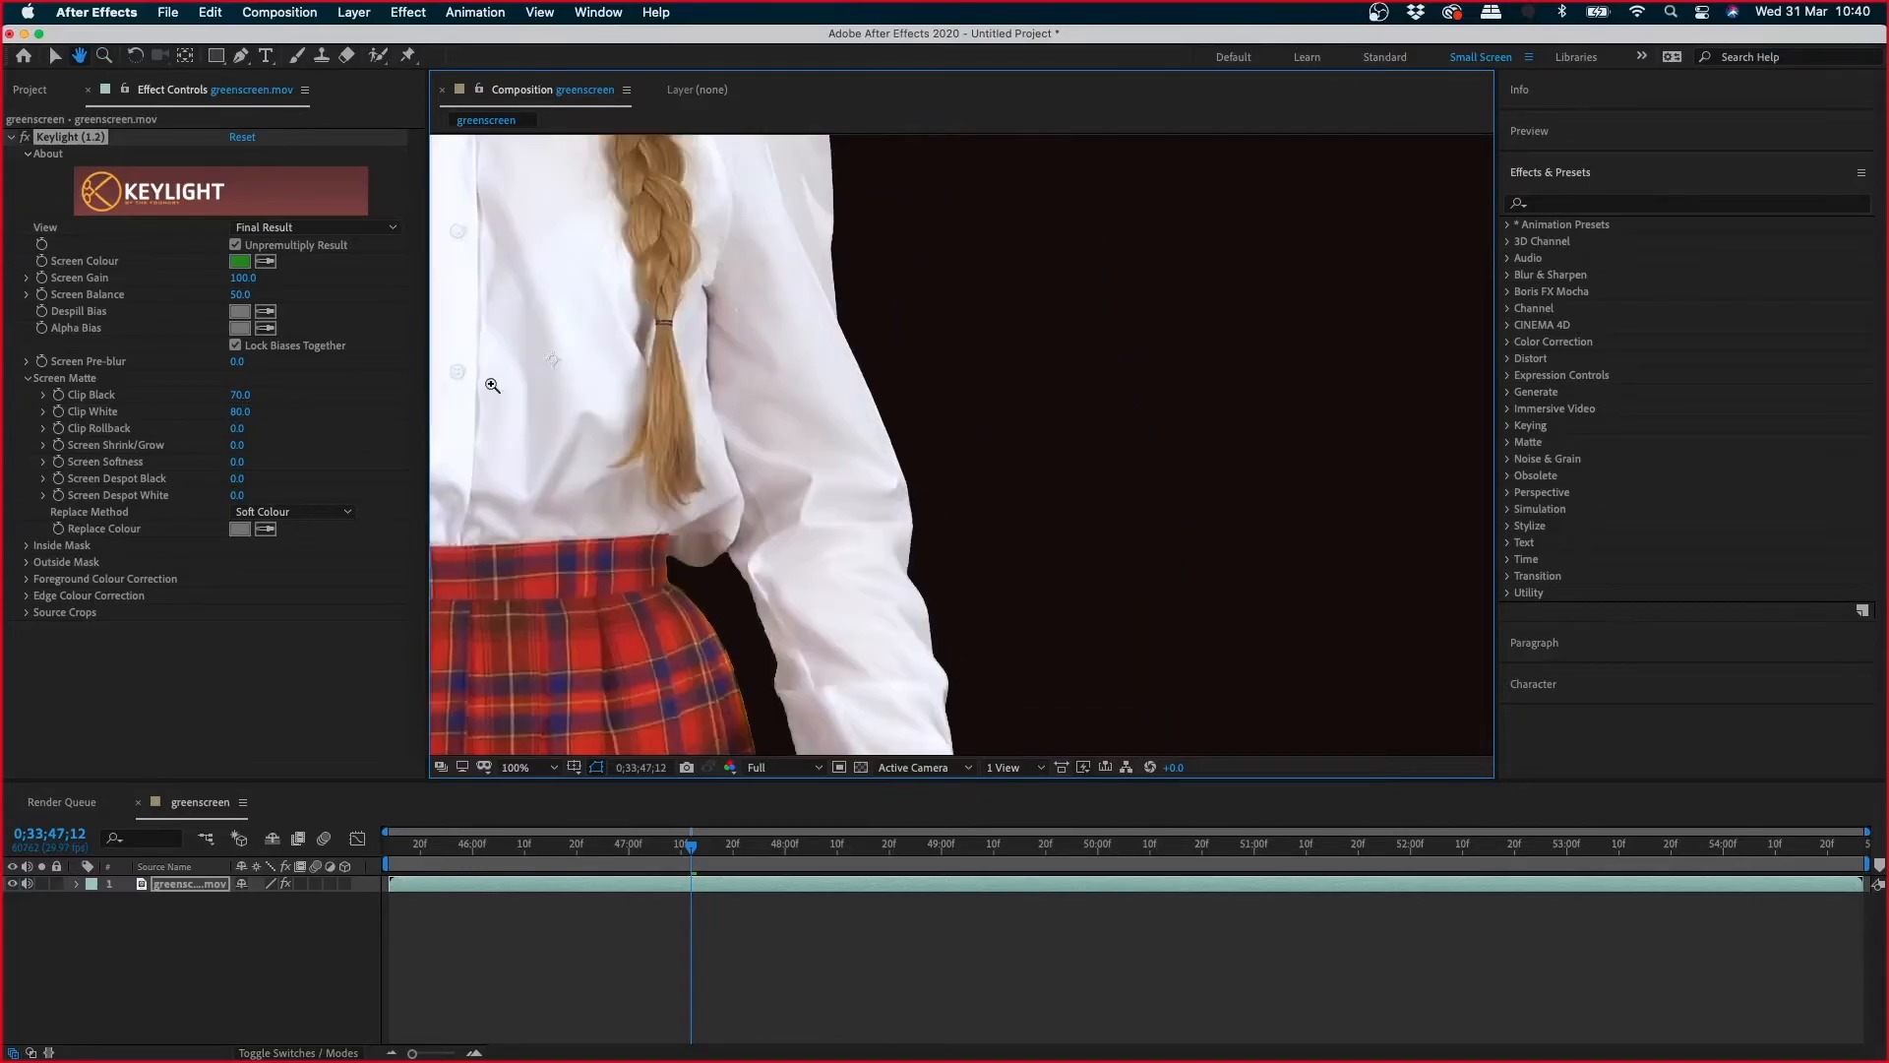
# - Lower Clip Black to 18 and check the edges over the woman's whole figure
pyautogui.moveTo(241, 395); pyautogui.dragTo(182, 405)
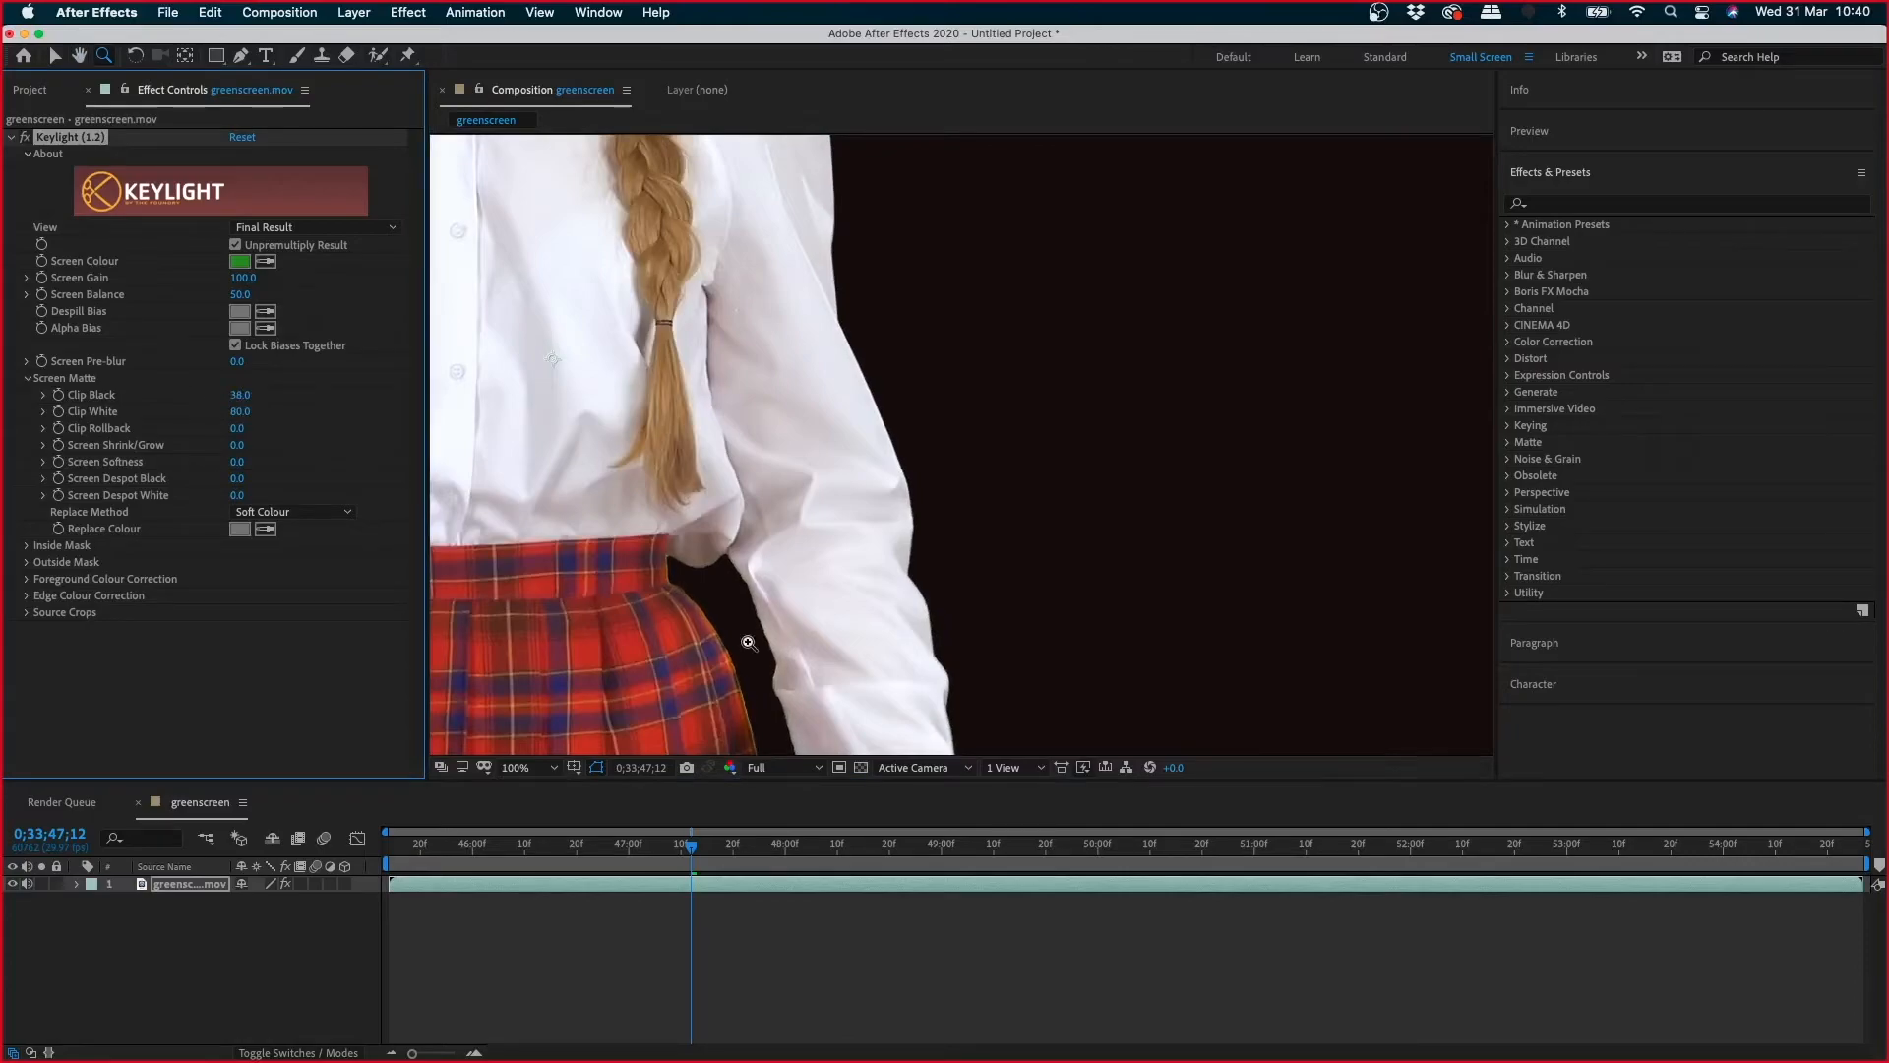
pyautogui.keyDown('alt'); pyautogui.click(745, 653); pyautogui.keyUp('alt')
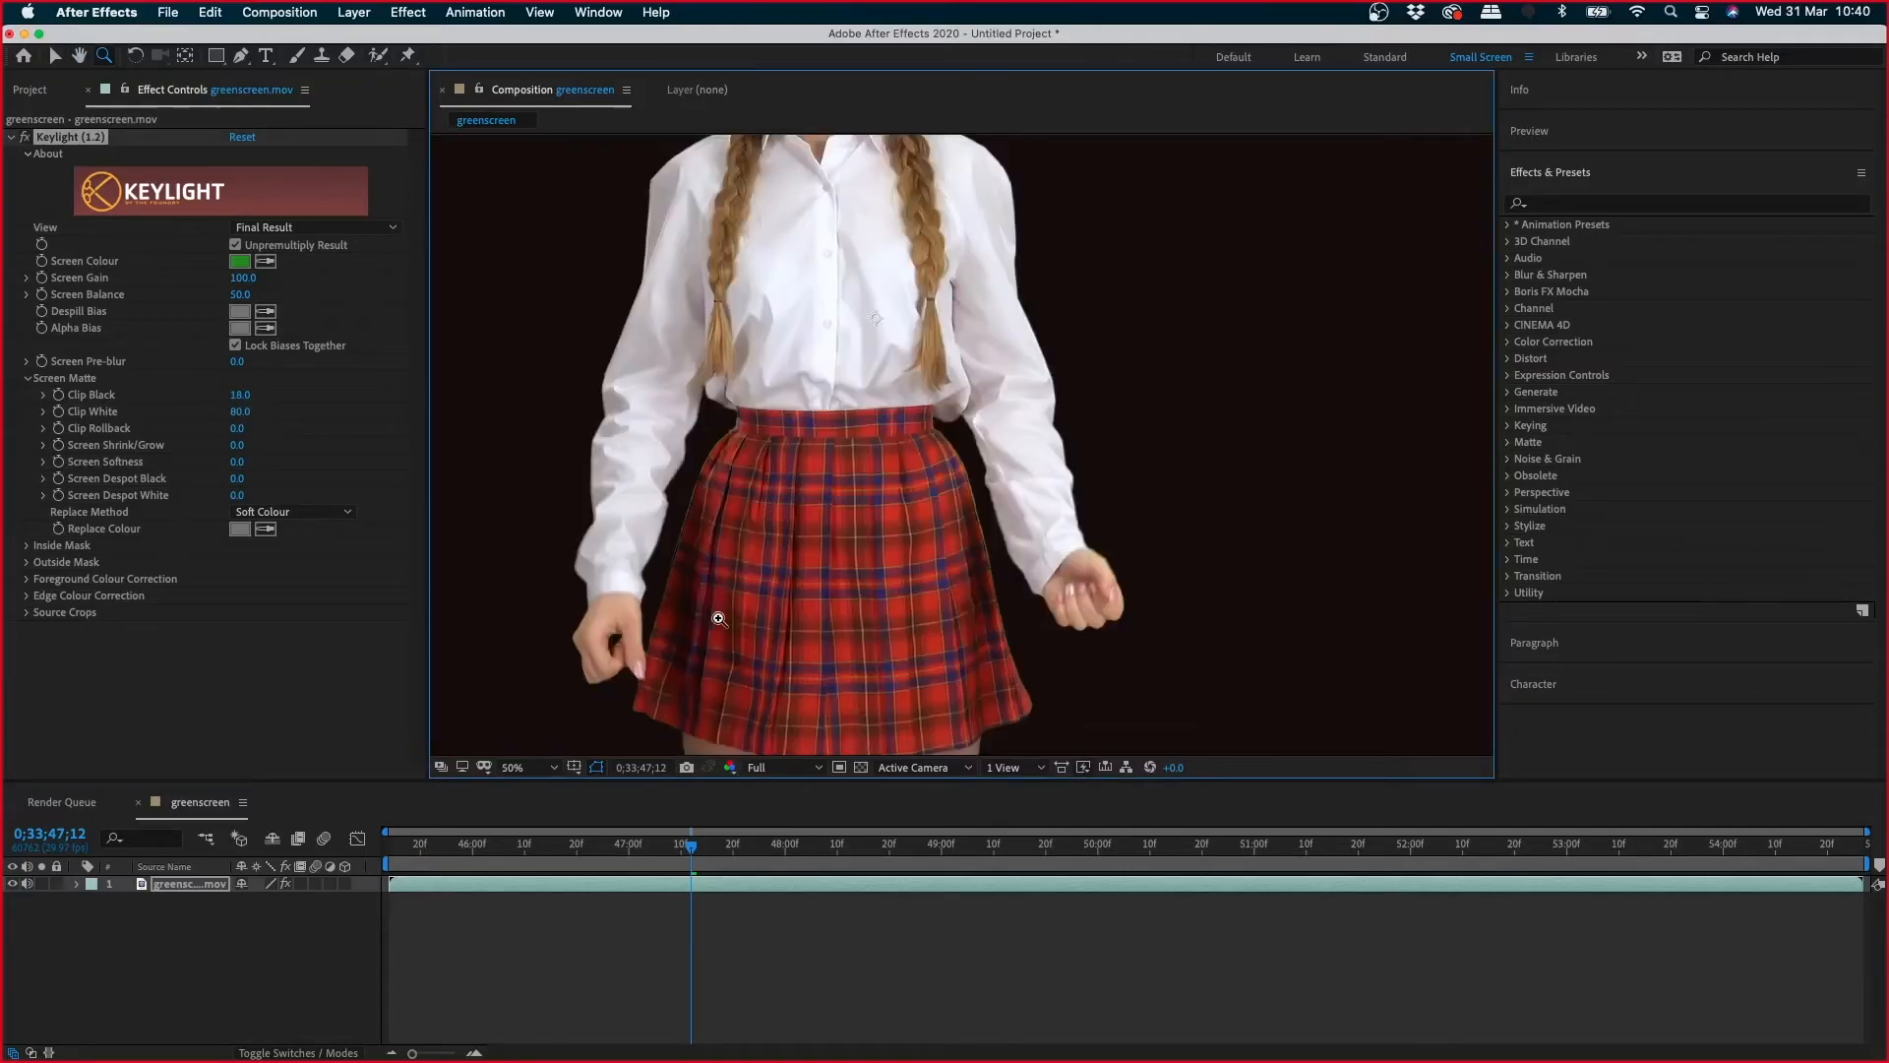
pyautogui.keyDown('alt'); pyautogui.click(866, 354); pyautogui.keyUp('alt')
pyautogui.click(1132, 234)
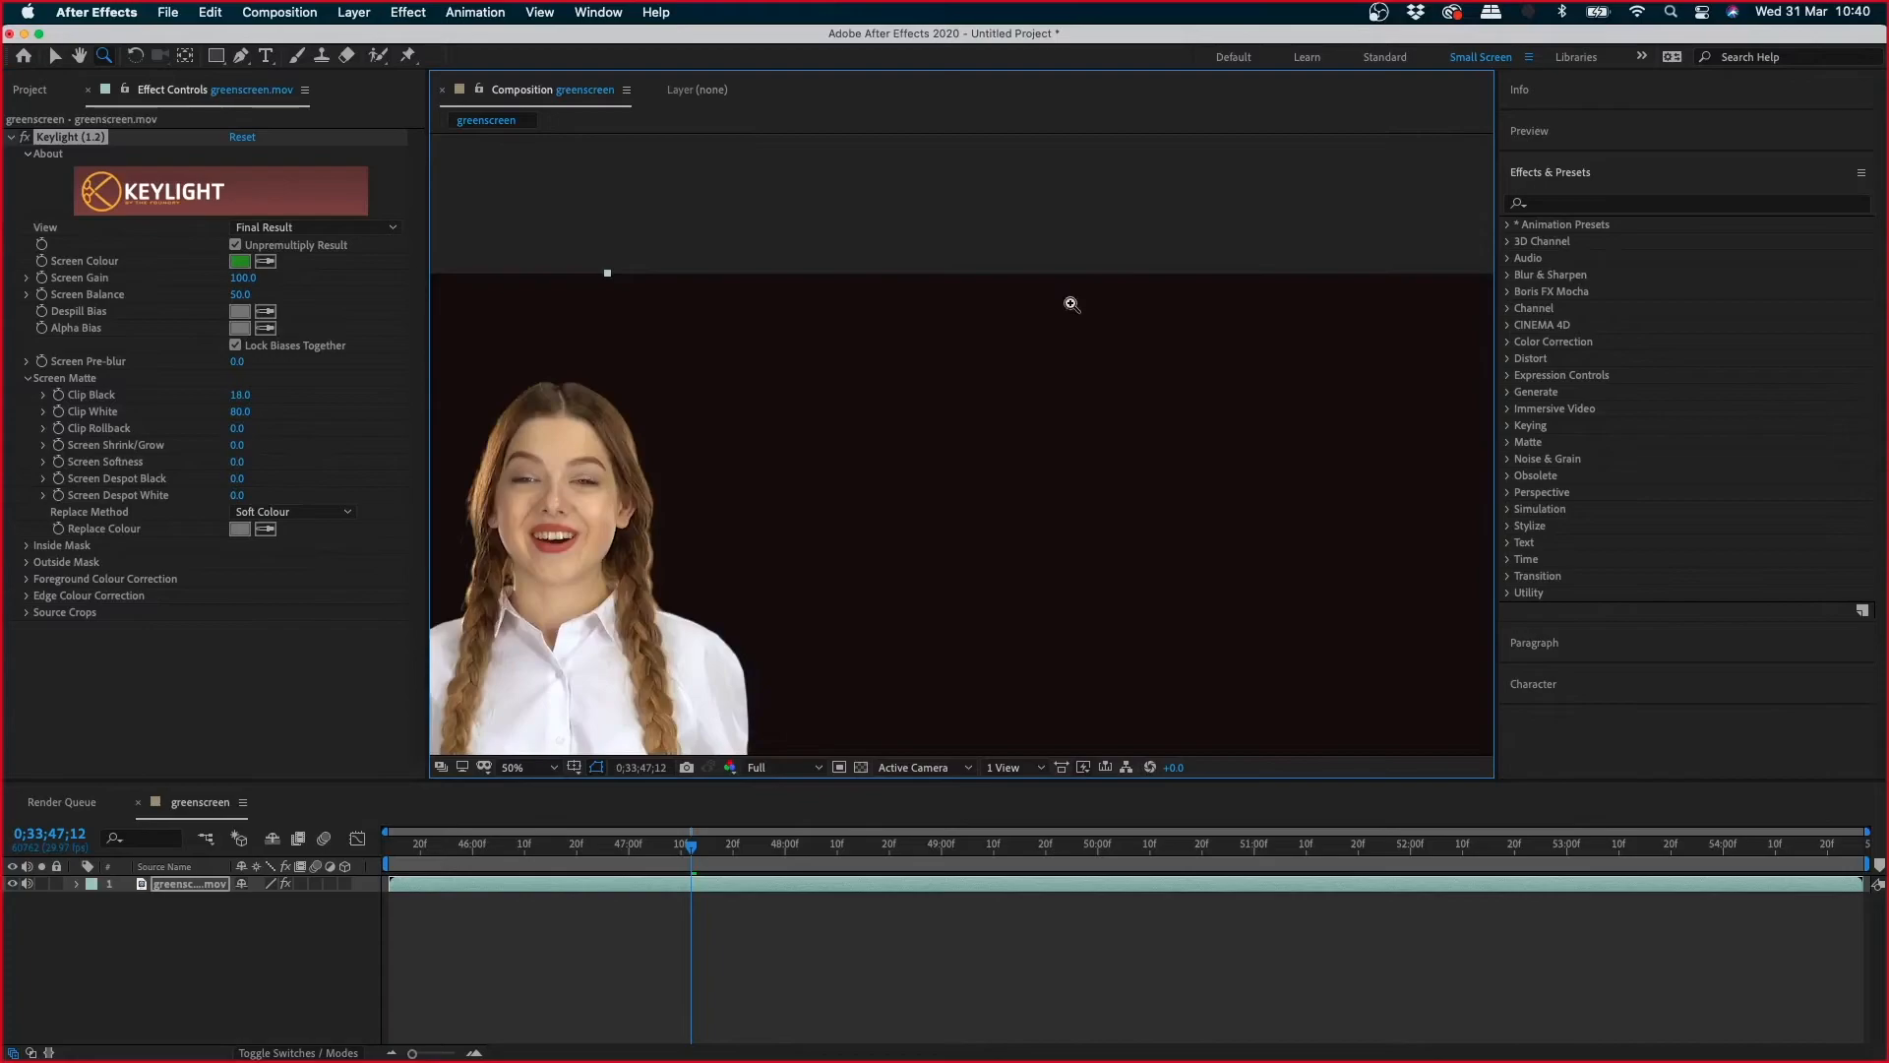
pyautogui.keyDown('alt'); pyautogui.click(804, 465); pyautogui.keyUp('alt')
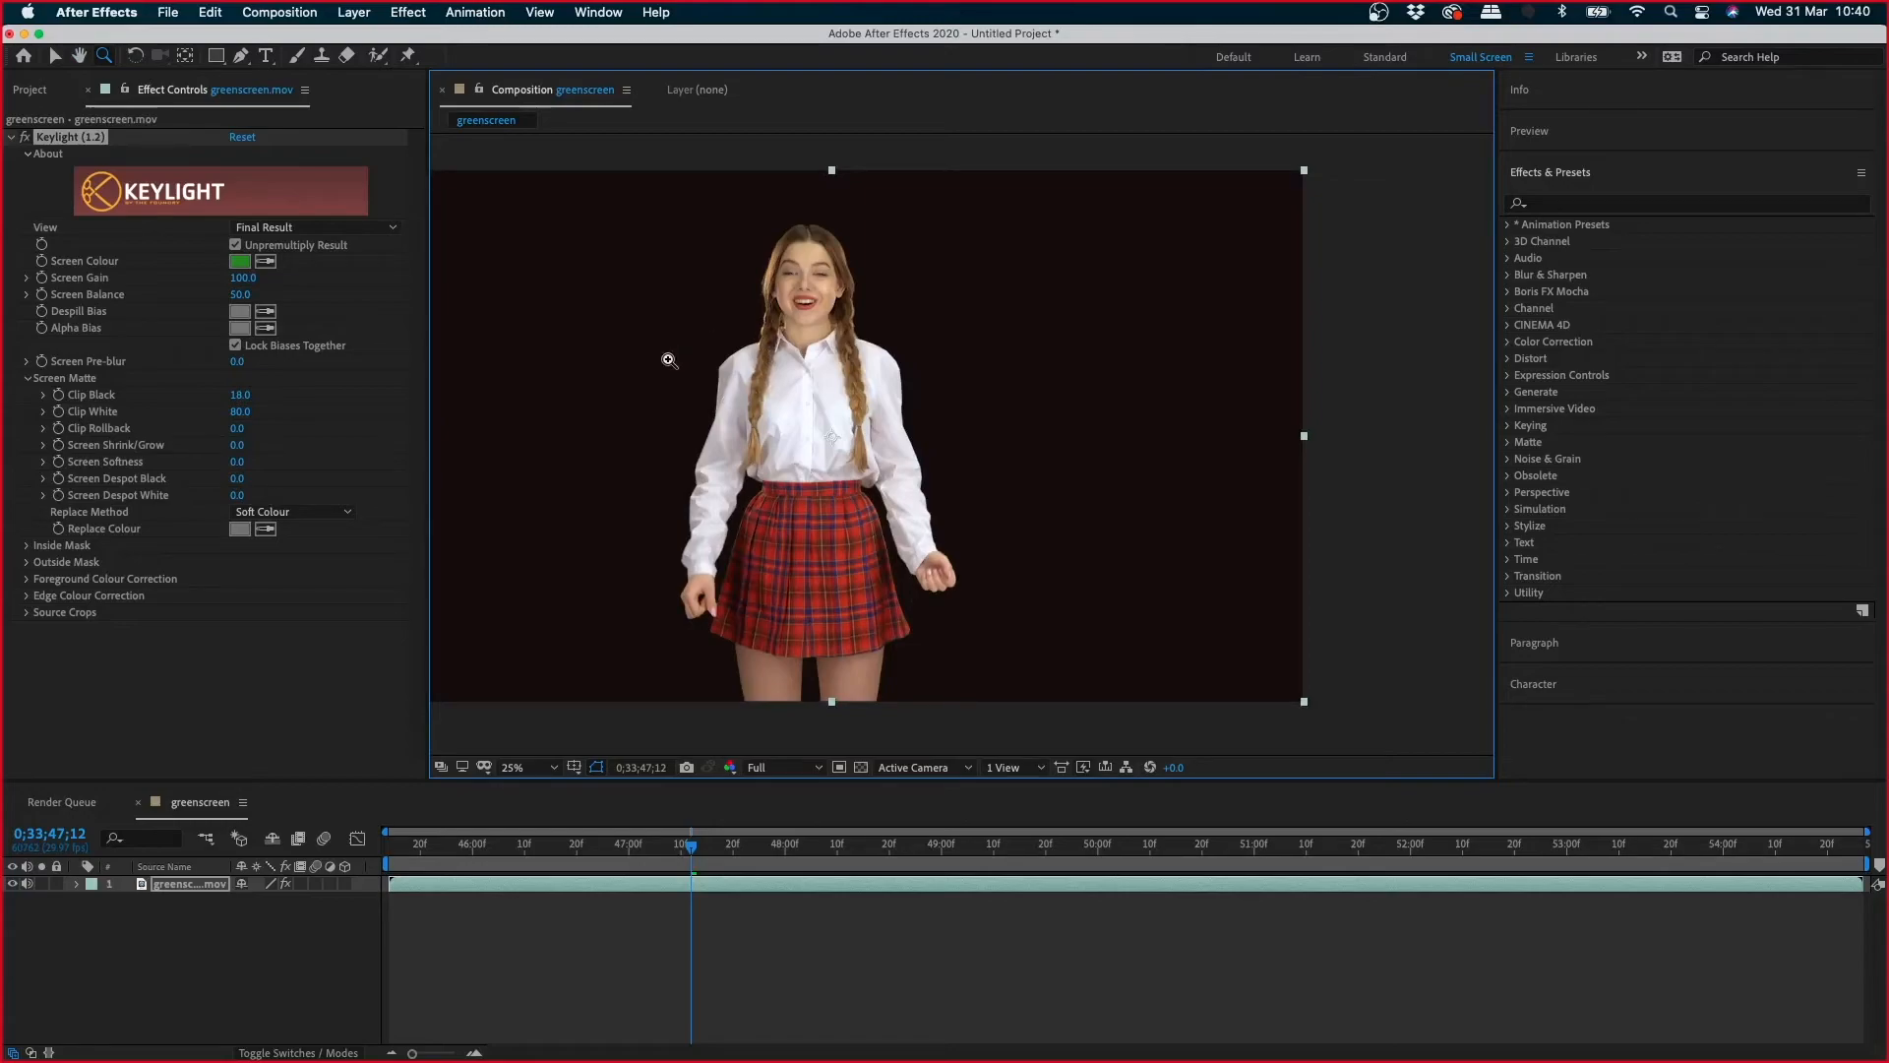
# - Set Clip White to 94 and inspect the fine hair strands around both sides of the head at 200%
pyautogui.moveTo(240, 412); pyautogui.dragTo(201, 429)
pyautogui.click(935, 386)
pyautogui.click(927, 309)
pyautogui.click(577, 376)
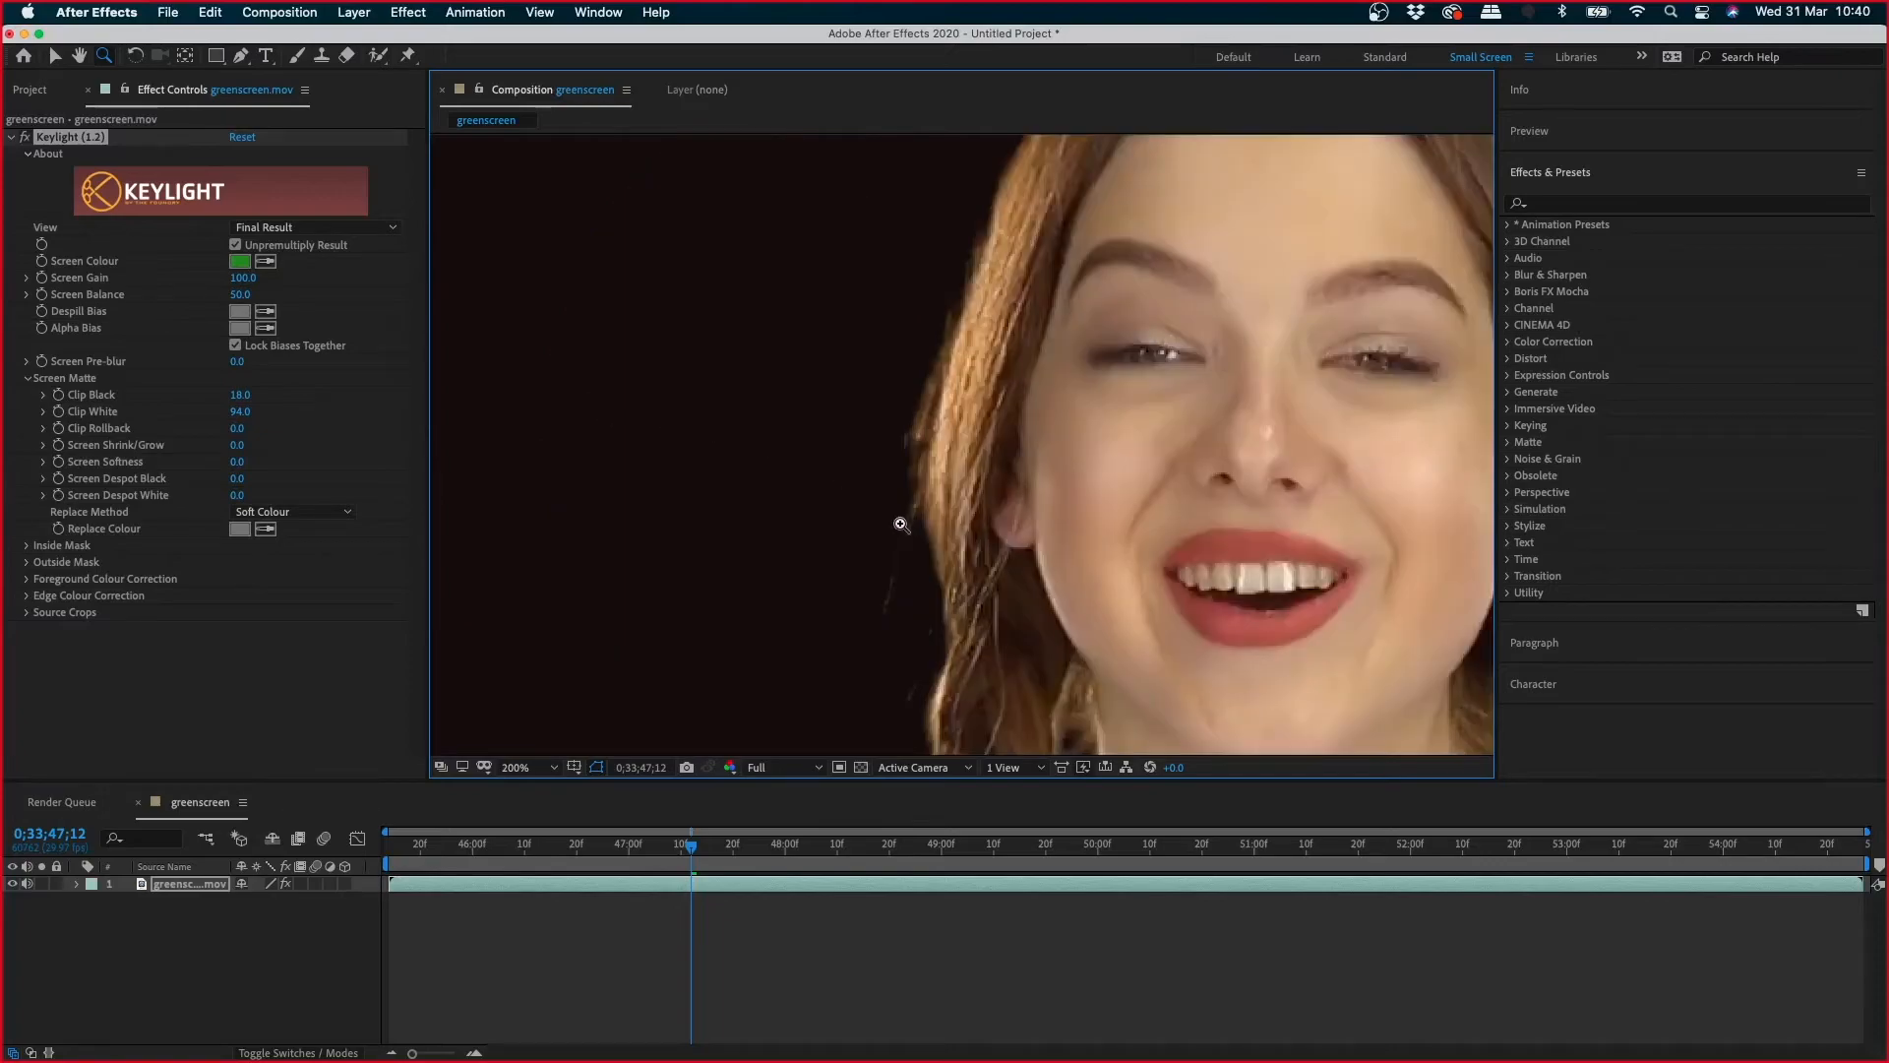
pyautogui.keyDown('alt'); pyautogui.click(1063, 284); pyautogui.keyUp('alt')
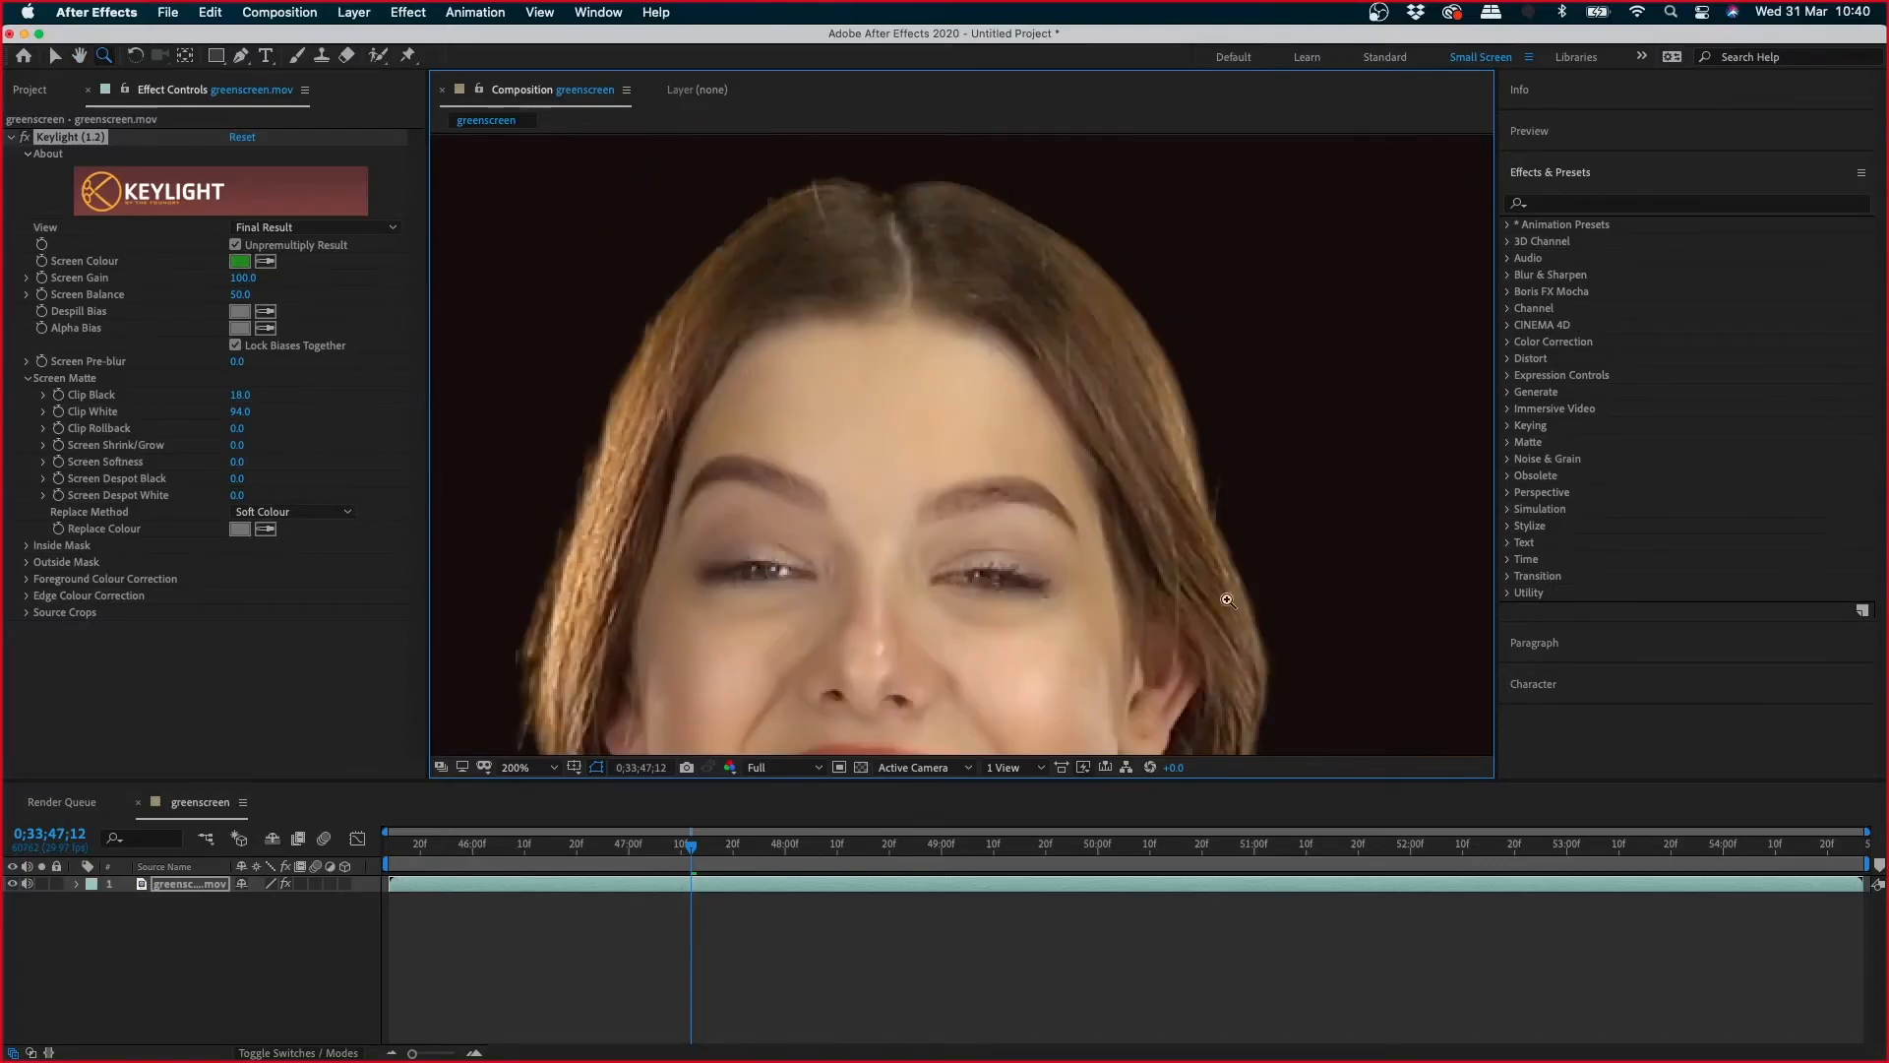
pyautogui.click(734, 434)
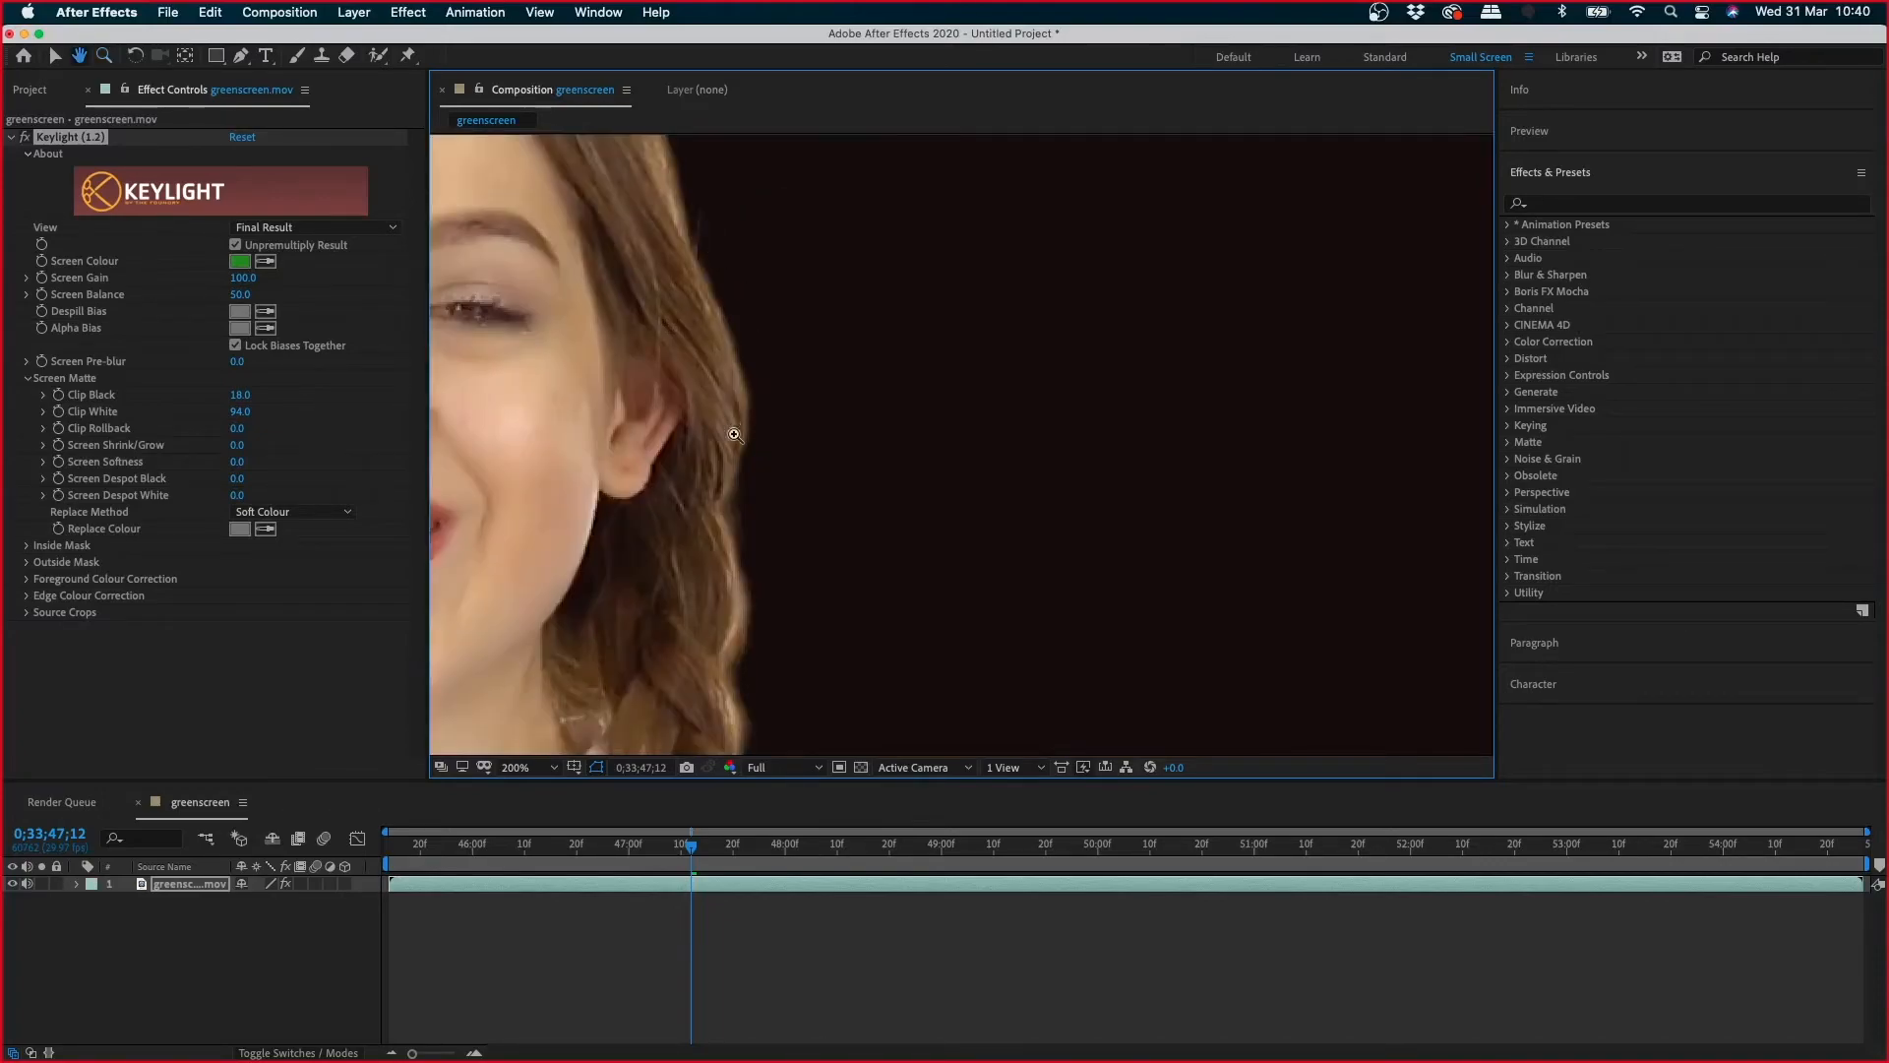
# - Examine the braid and collar edges at 200%, comparing them over the transparency grid and the dark background
pyautogui.keyDown('alt'); pyautogui.click(838, 528); pyautogui.keyUp('alt')
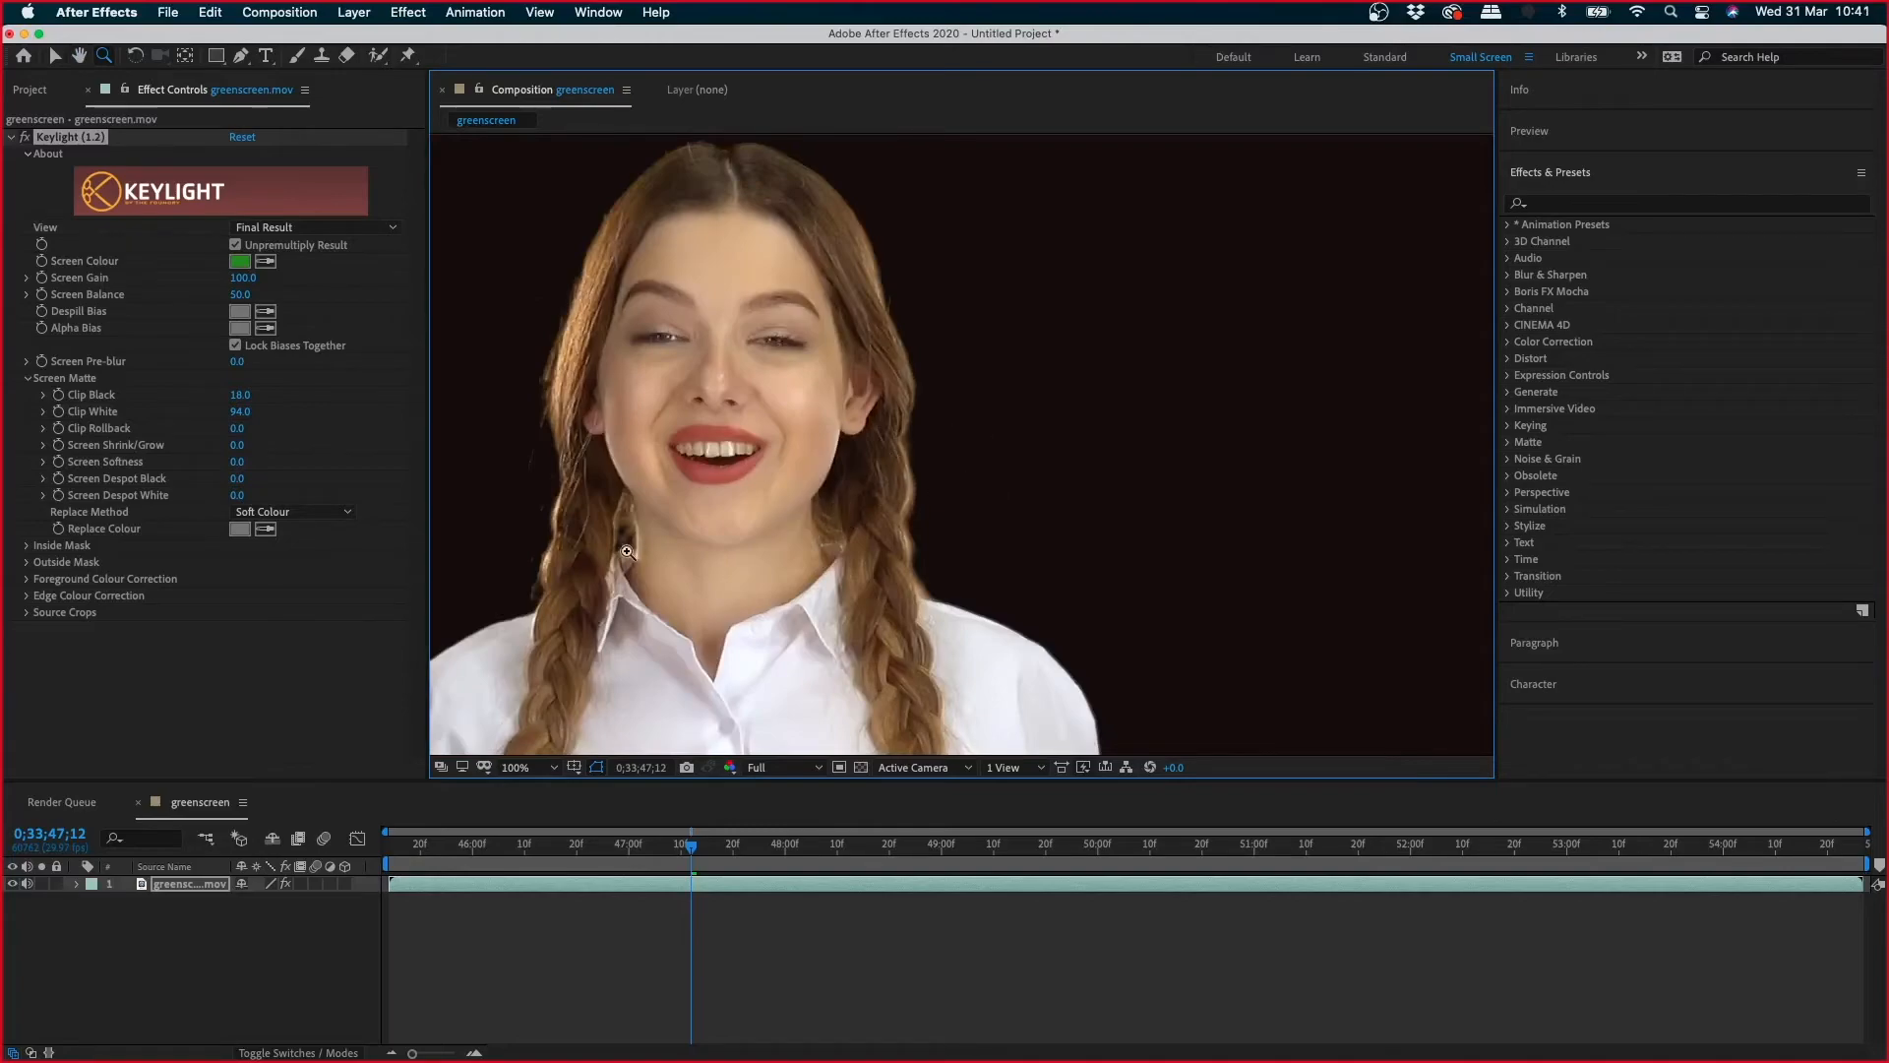
pyautogui.click(635, 543)
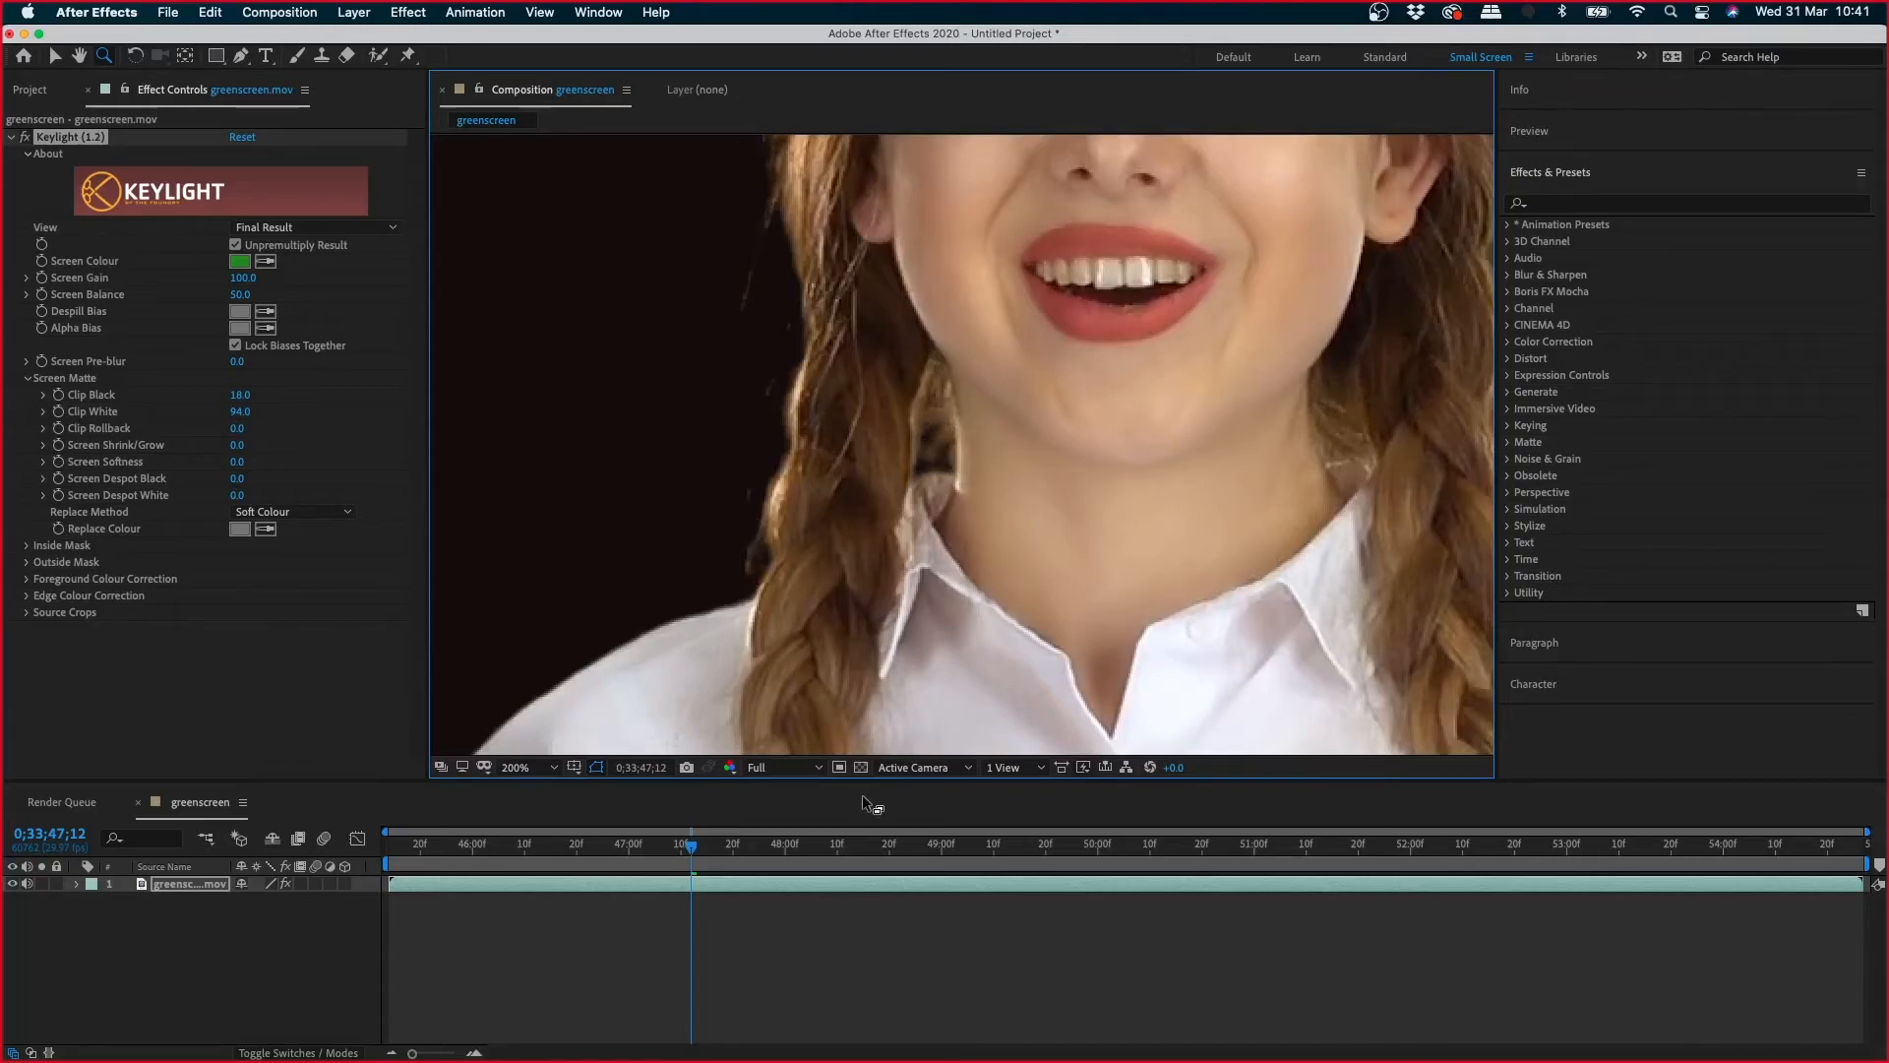
pyautogui.click(861, 767)
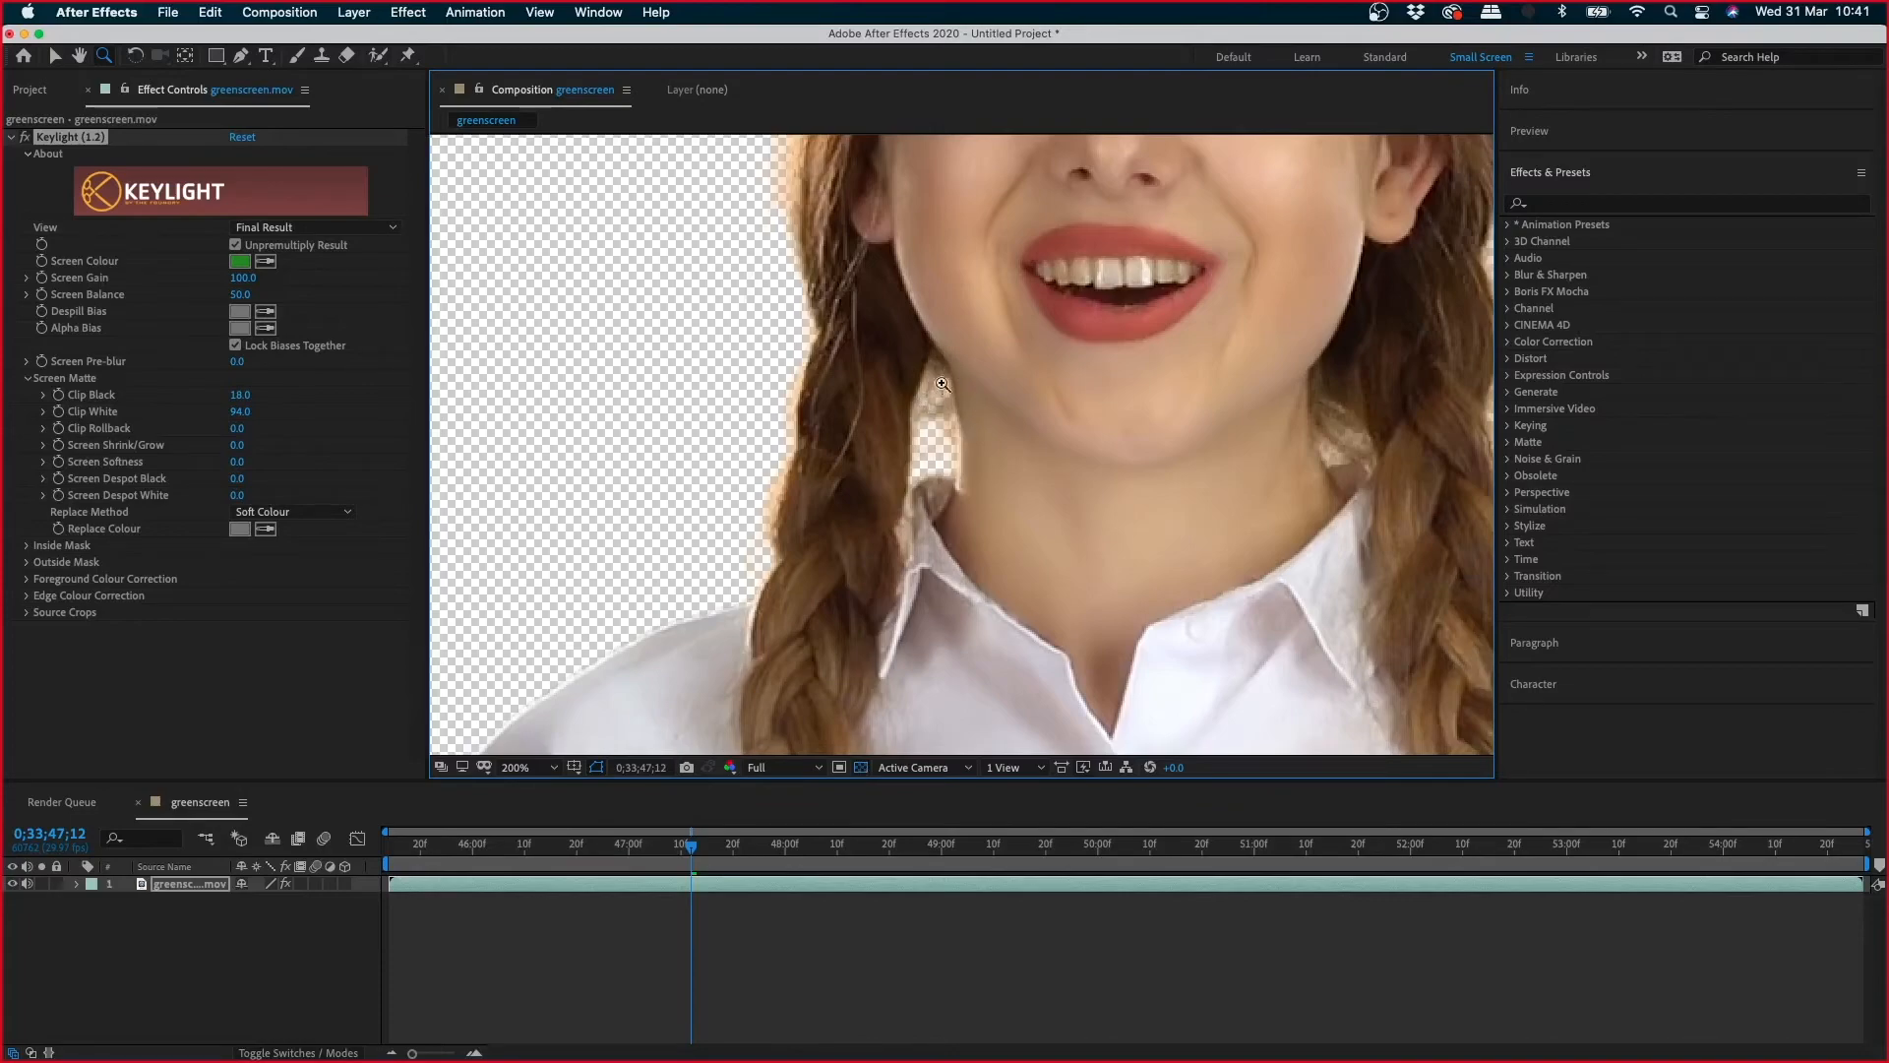
pyautogui.click(861, 767)
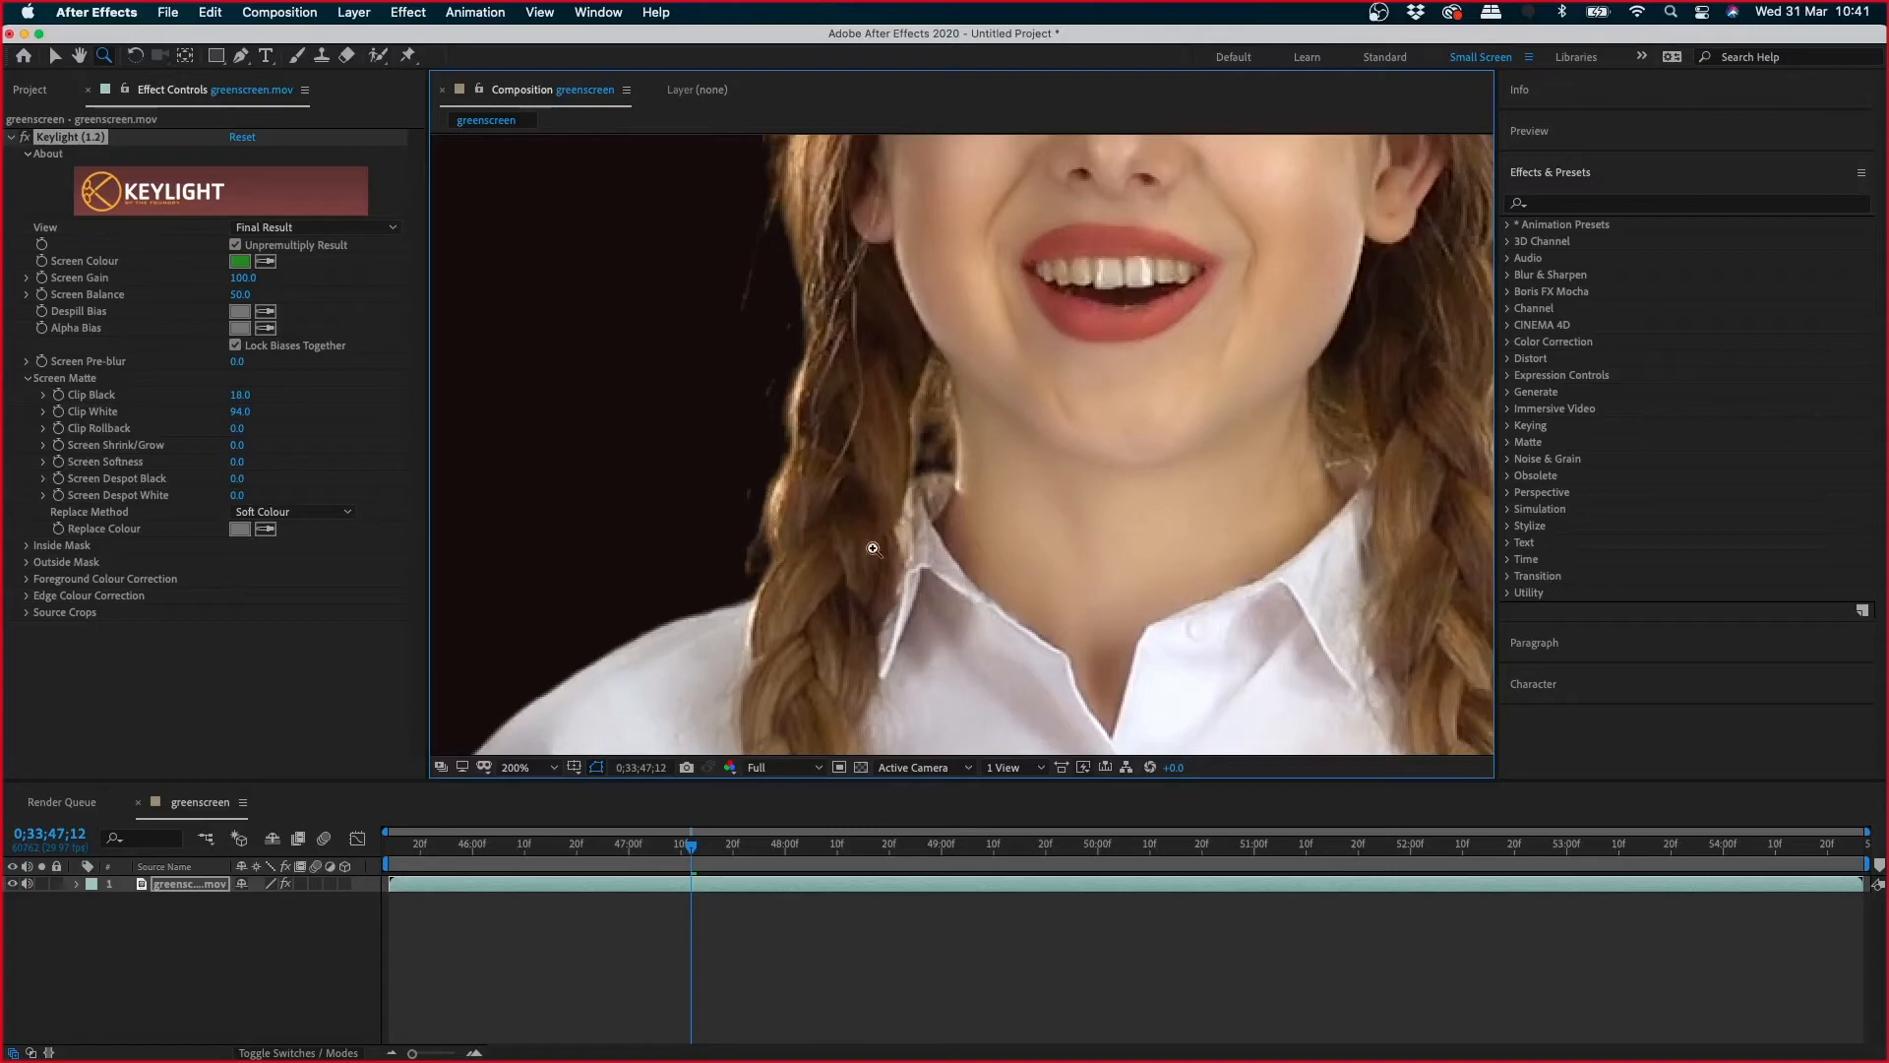
pyautogui.keyDown('alt'); pyautogui.click(874, 549); pyautogui.keyUp('alt')
pyautogui.keyDown('alt'); pyautogui.click(1084, 514); pyautogui.keyUp('alt')
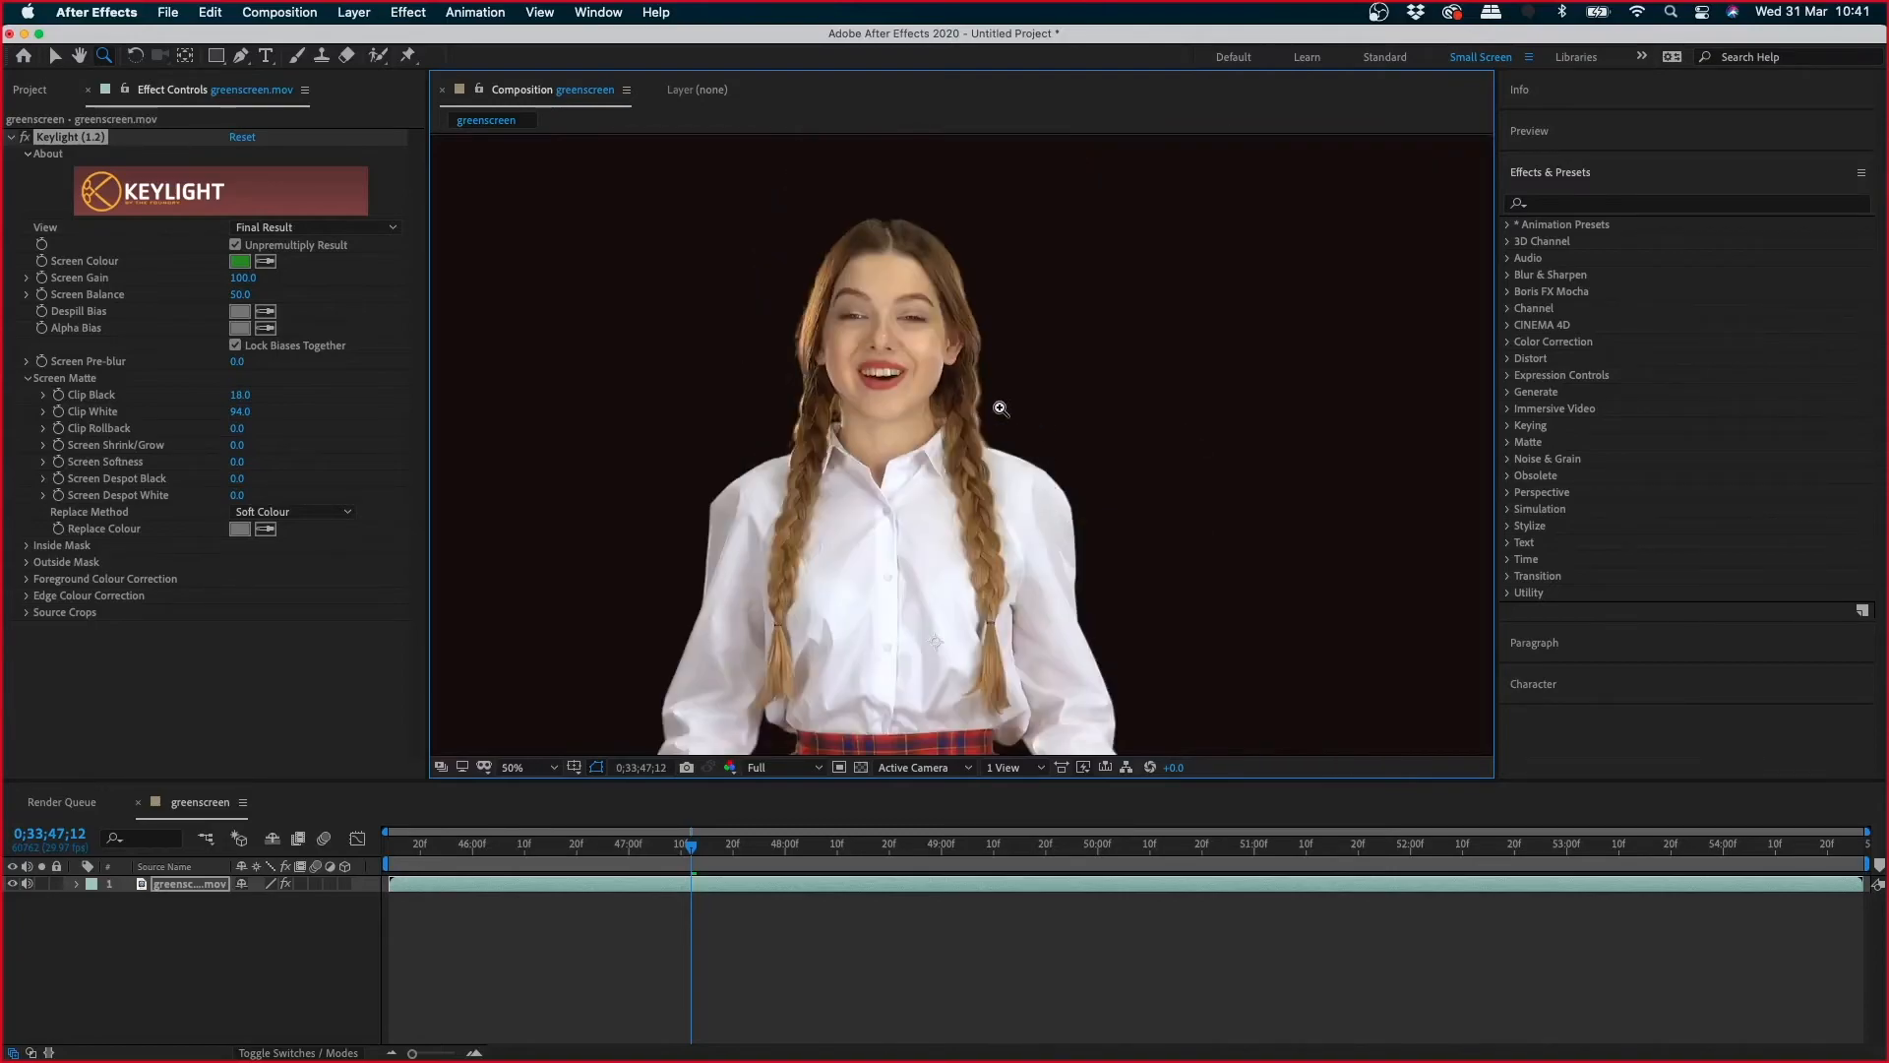
pyautogui.click(932, 426)
pyautogui.click(799, 429)
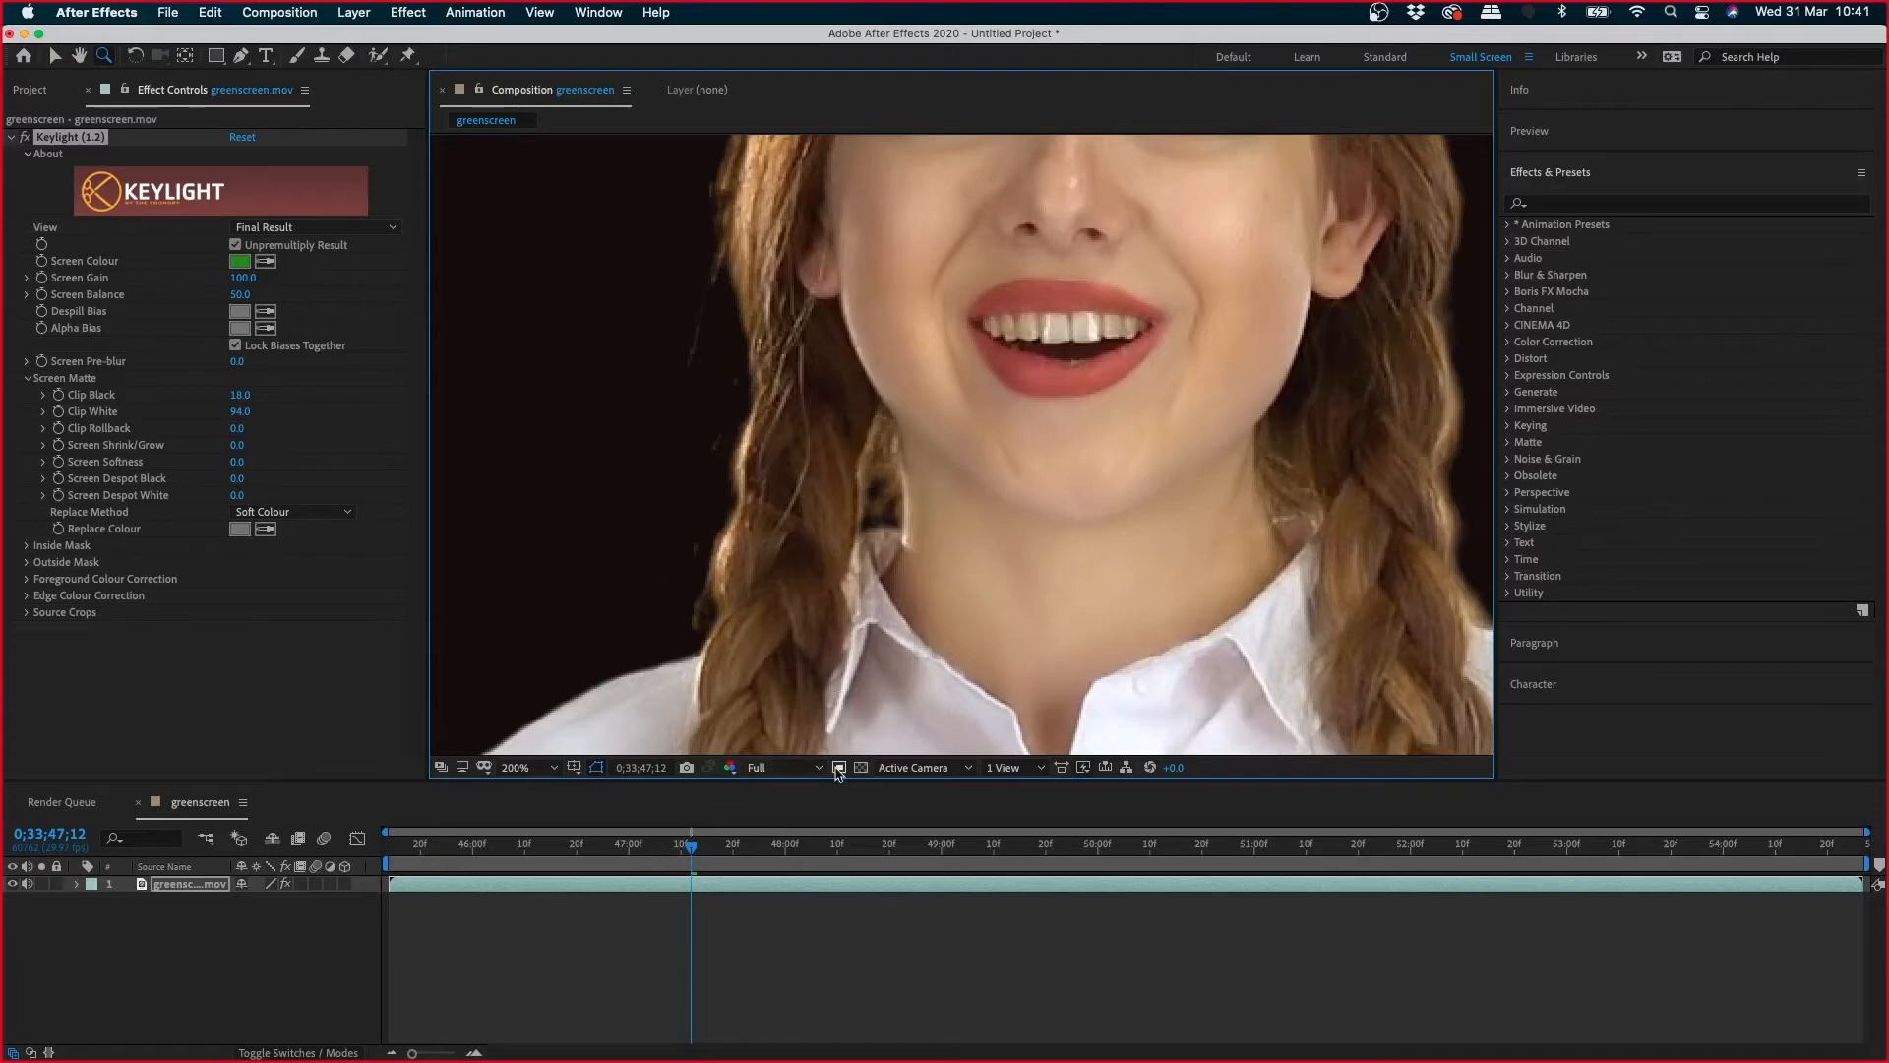
pyautogui.click(861, 768)
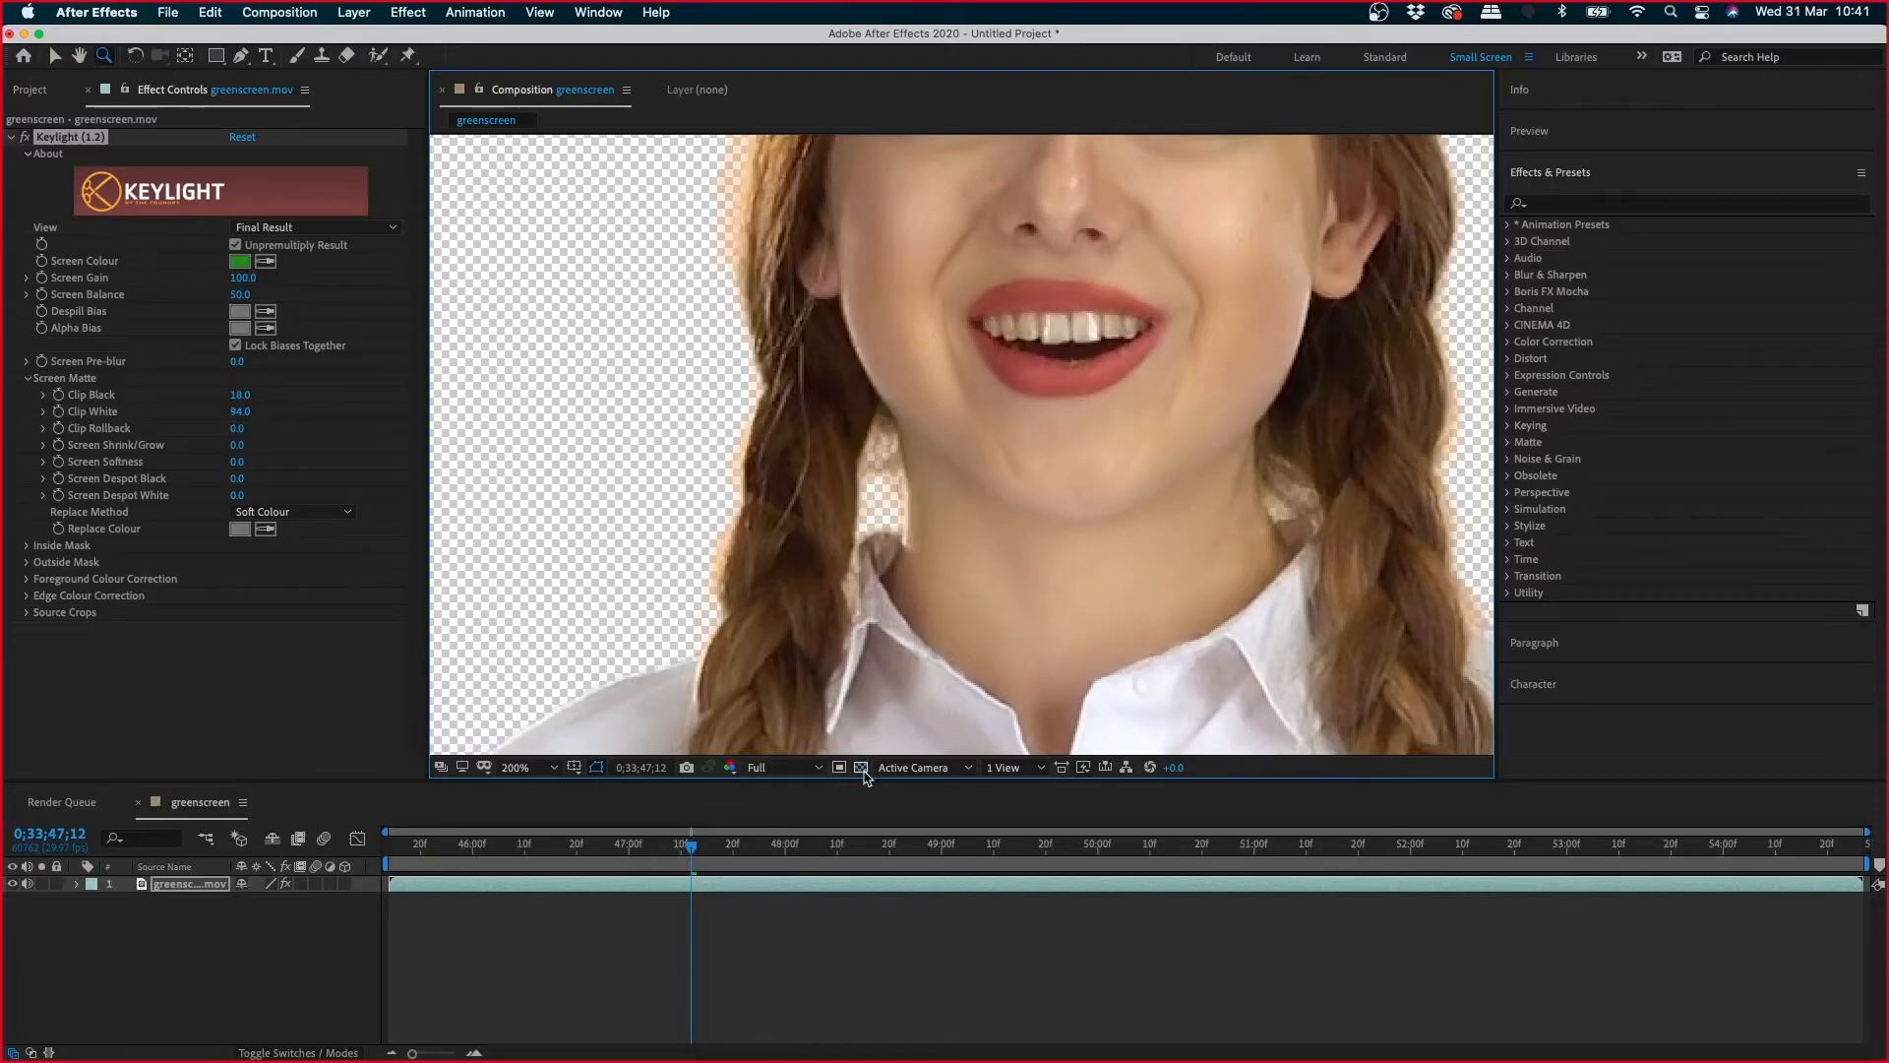
pyautogui.click(861, 767)
pyautogui.click(861, 768)
pyautogui.click(862, 768)
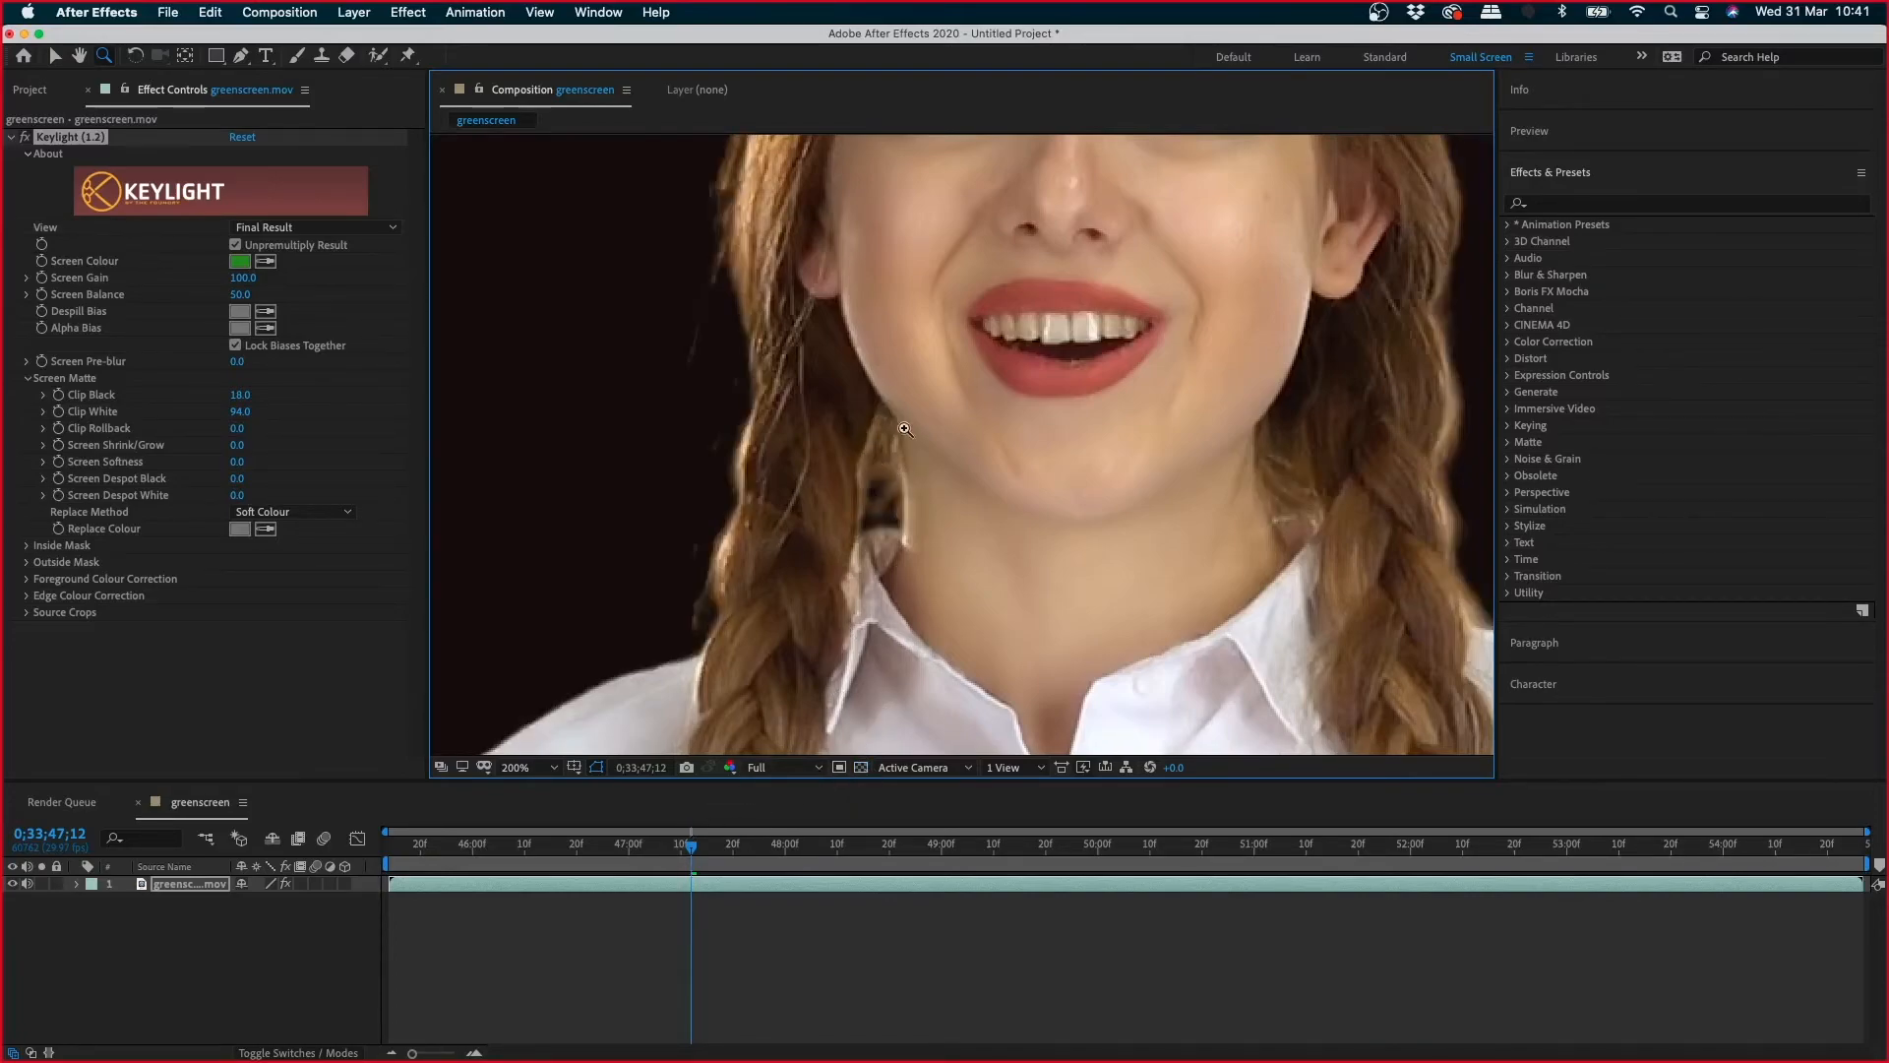
# - Lower Keylight's Screen Shrink/Grow to -2.7 and inspect the gap between braid and neck at 200%
pyautogui.keyDown('alt'); pyautogui.click(1058, 519); pyautogui.keyUp('alt')
pyautogui.keyDown('alt'); pyautogui.click(1057, 522); pyautogui.keyUp('alt')
pyautogui.keyDown('alt'); pyautogui.click(1056, 522); pyautogui.keyUp('alt')
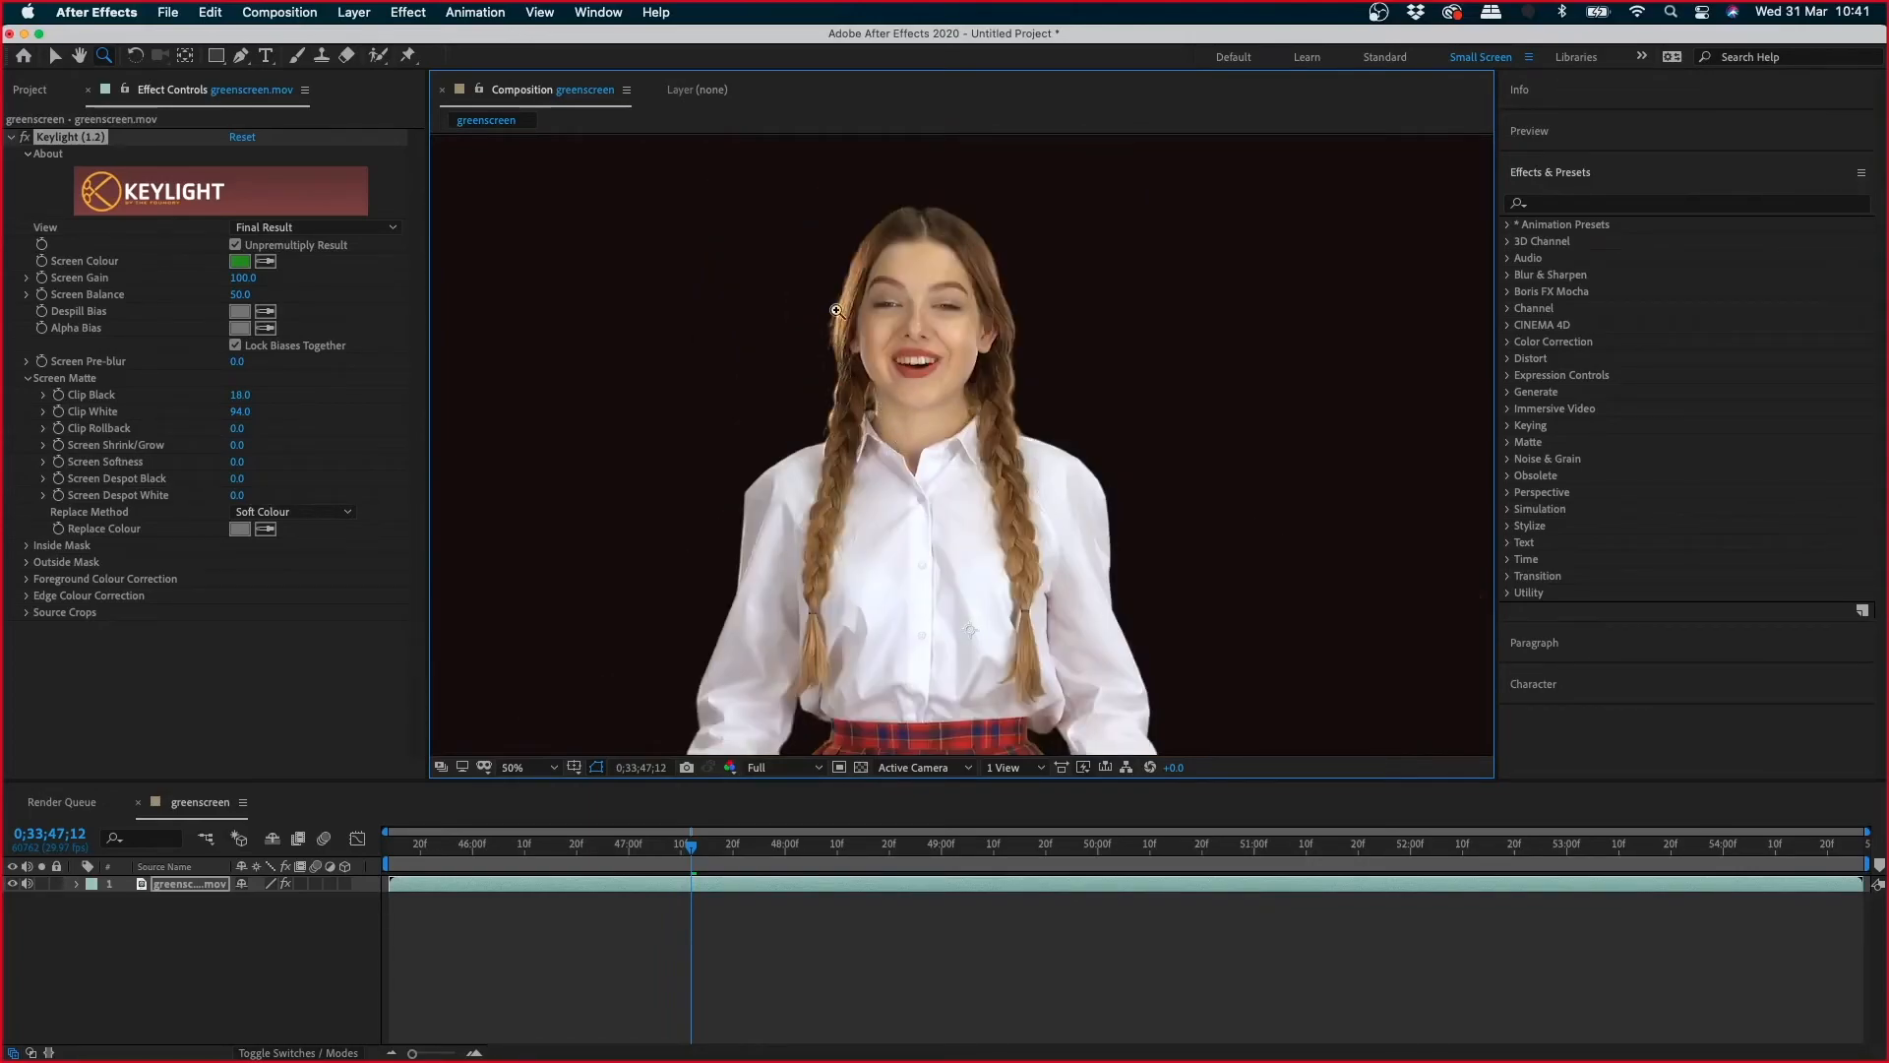
pyautogui.click(1063, 327)
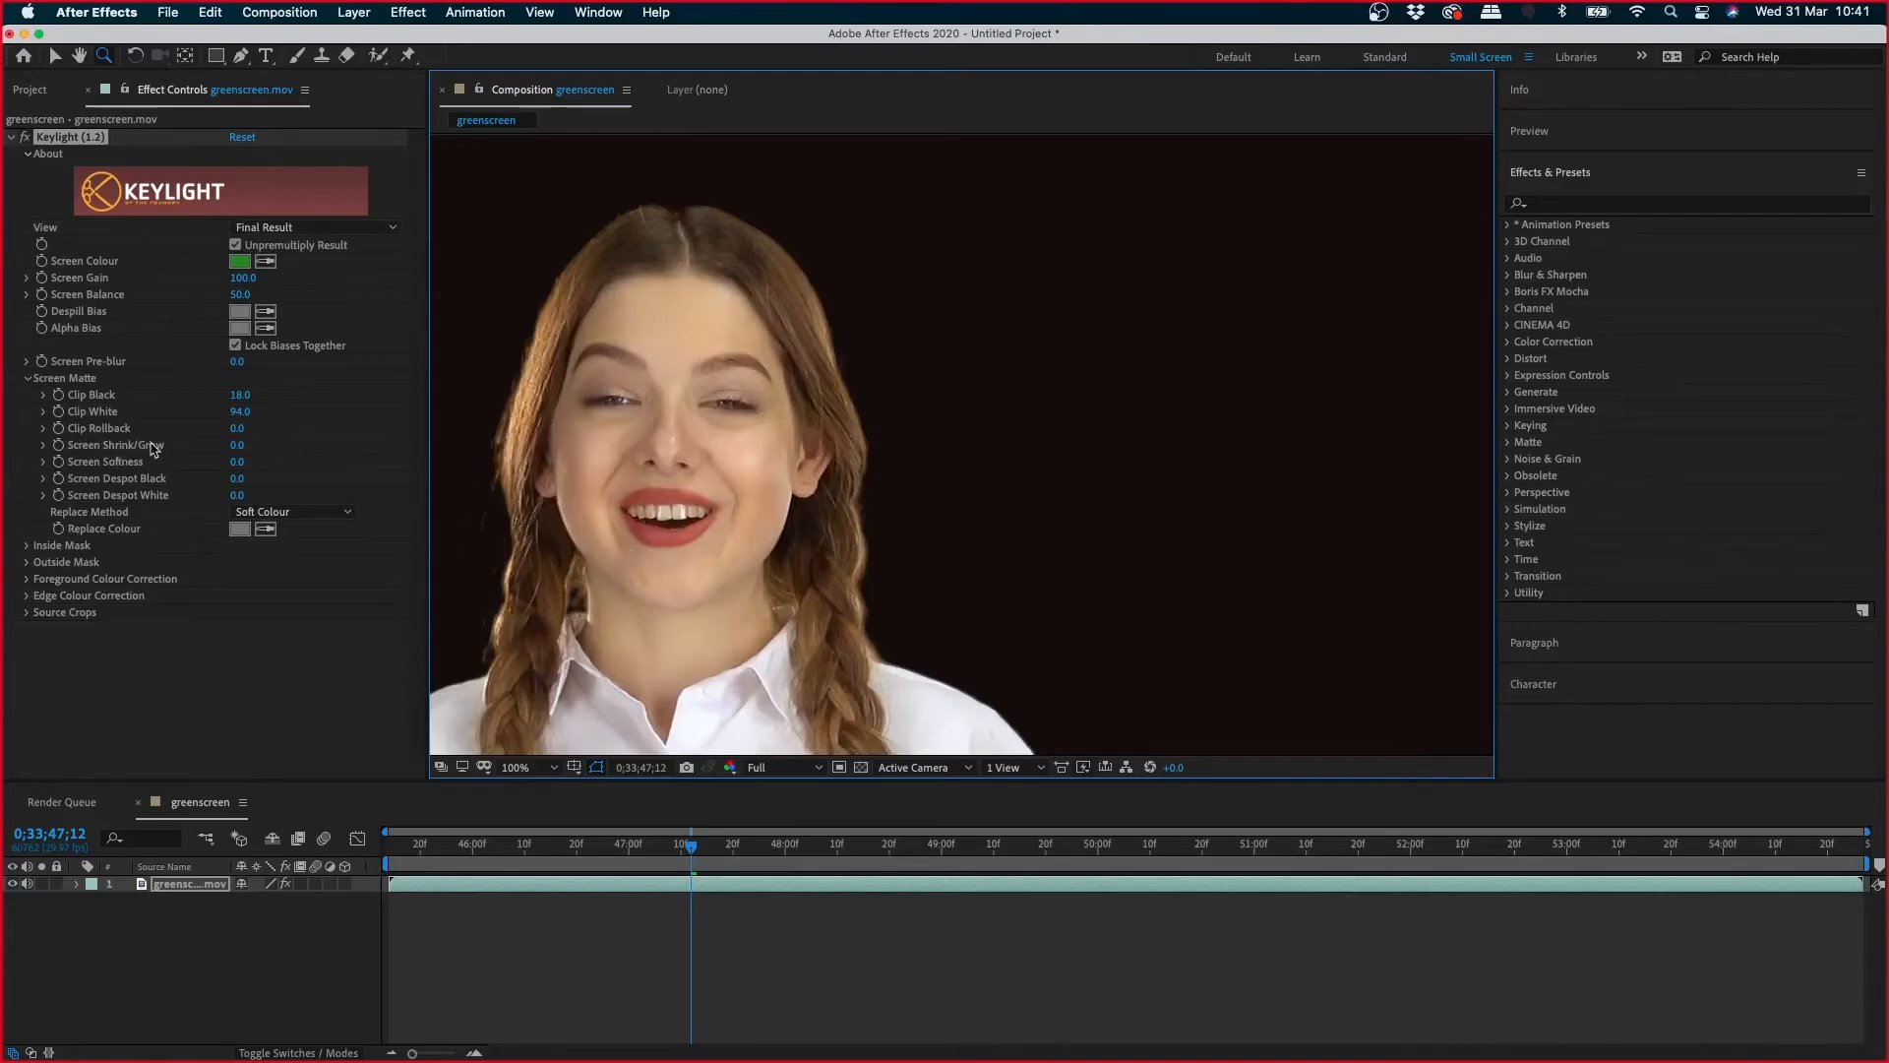
pyautogui.click(239, 448)
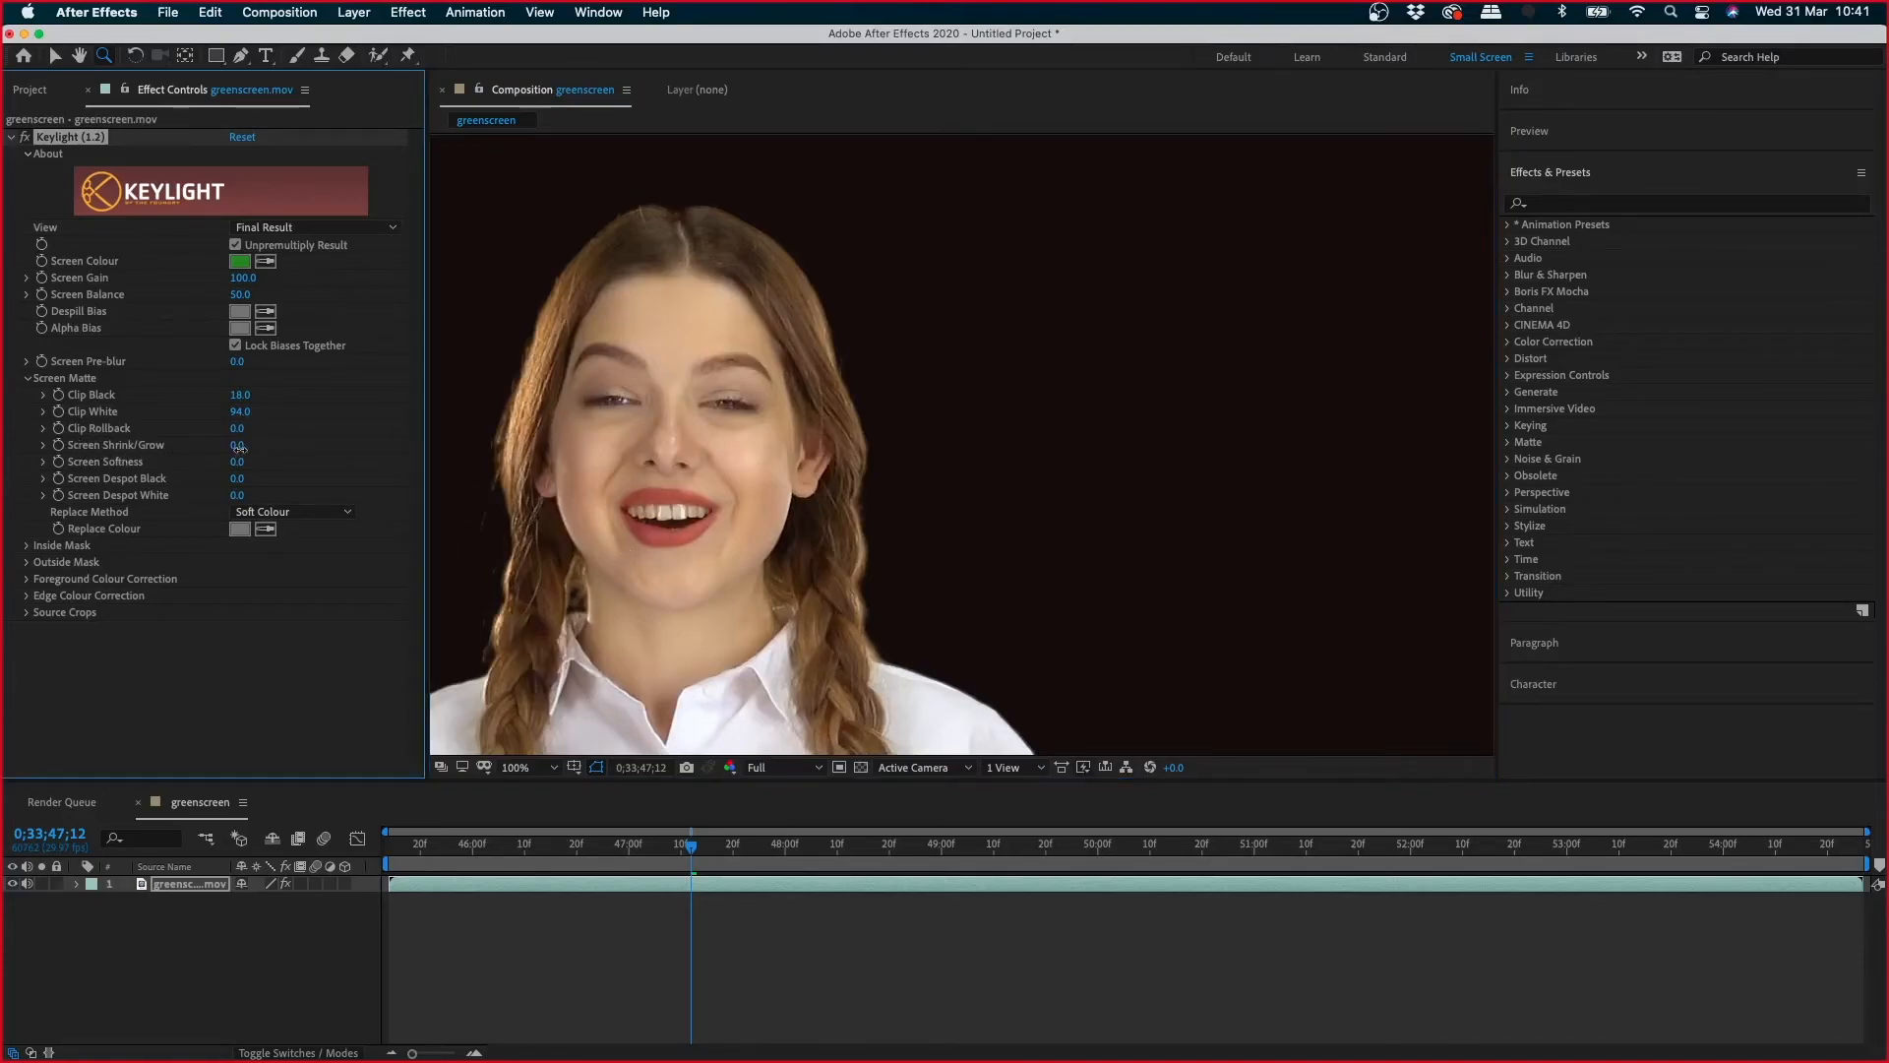
pyautogui.moveTo(230, 450); pyautogui.dragTo(216, 450)
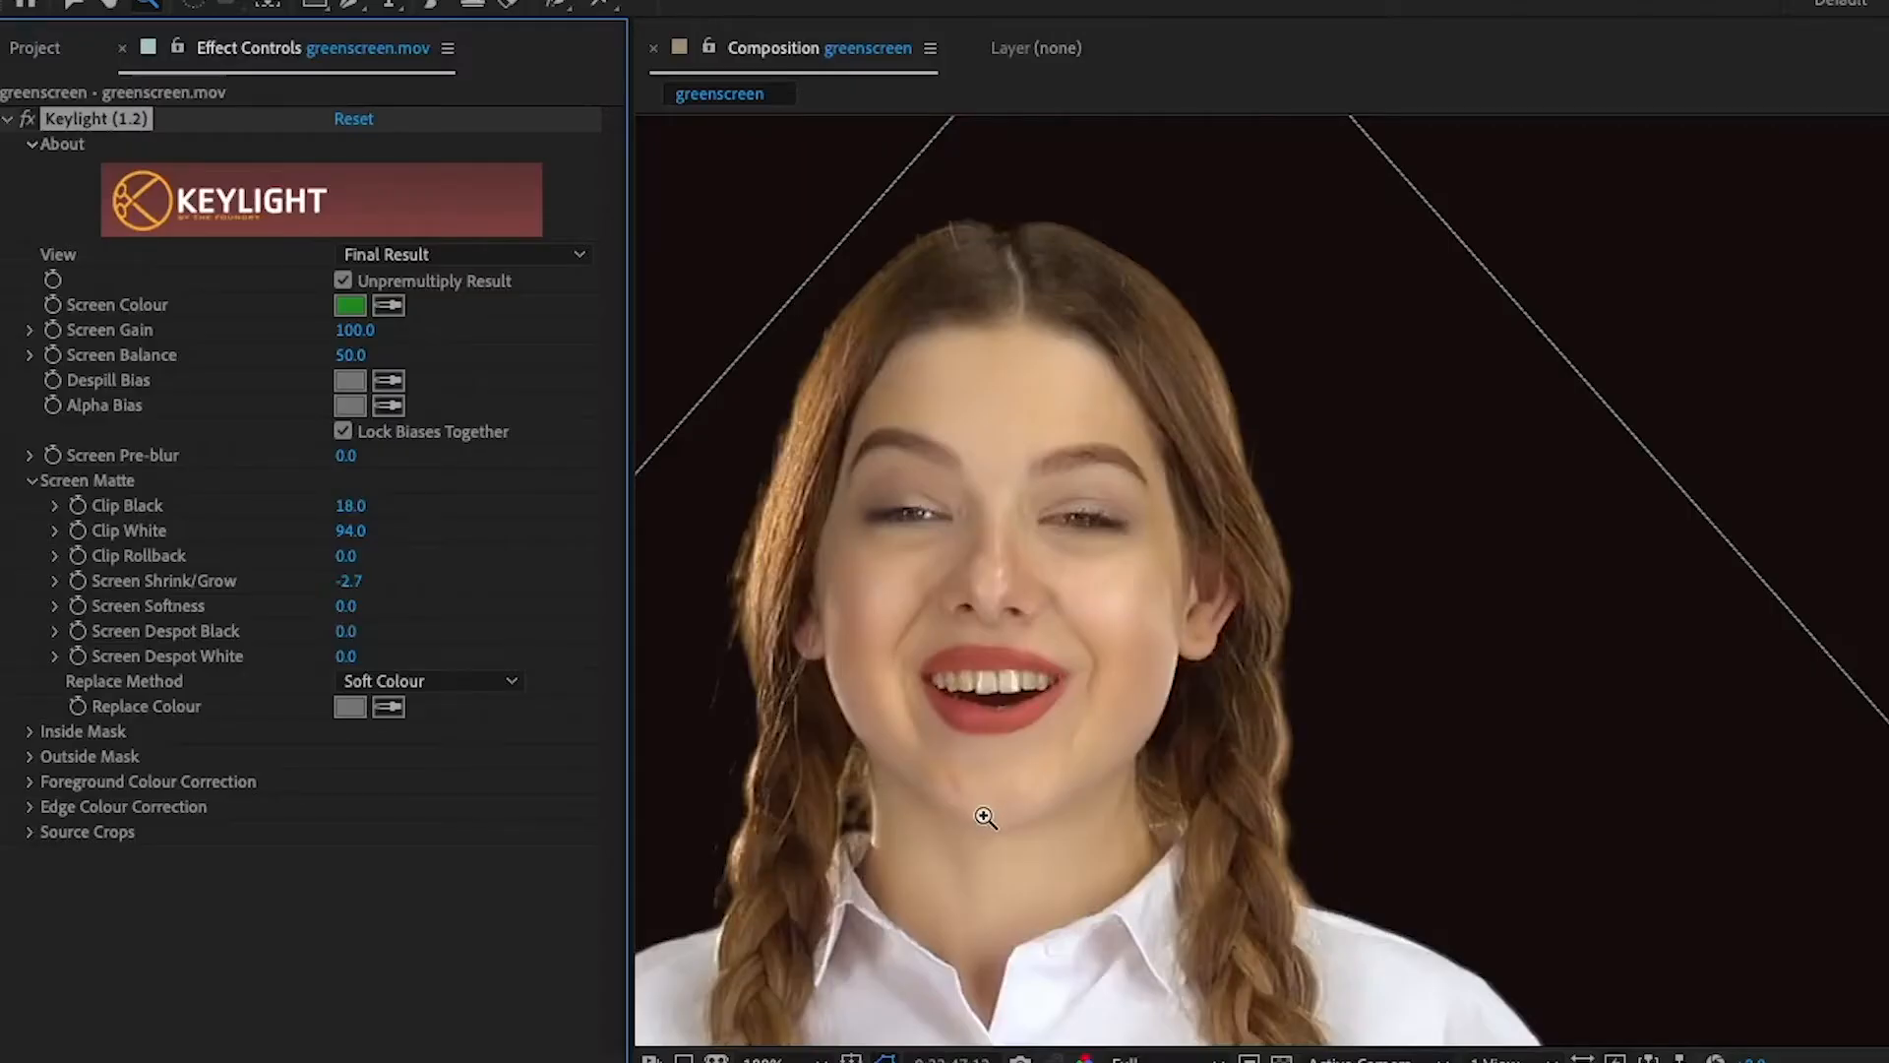
pyautogui.click(663, 597)
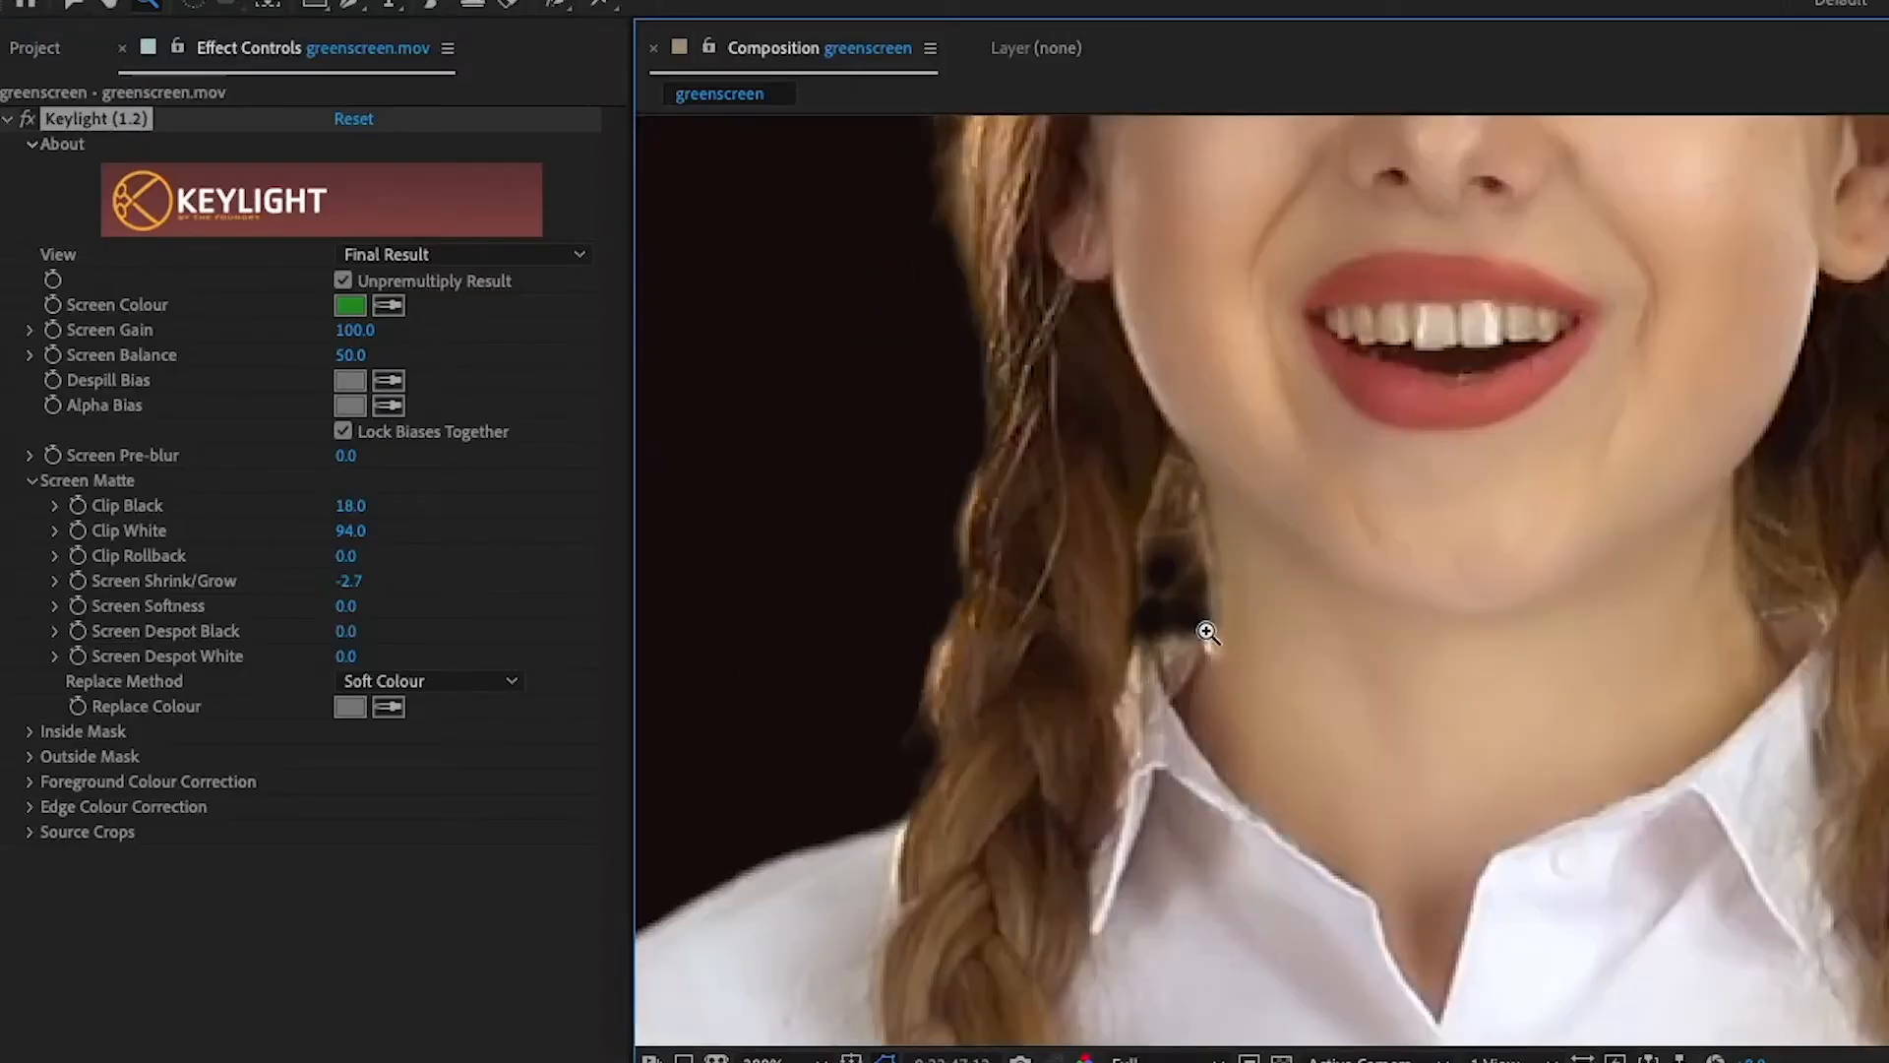
# - Set Screen Shrink/Grow to -3 and check the edges of the hair and braids around the face
pyautogui.click(350, 583)
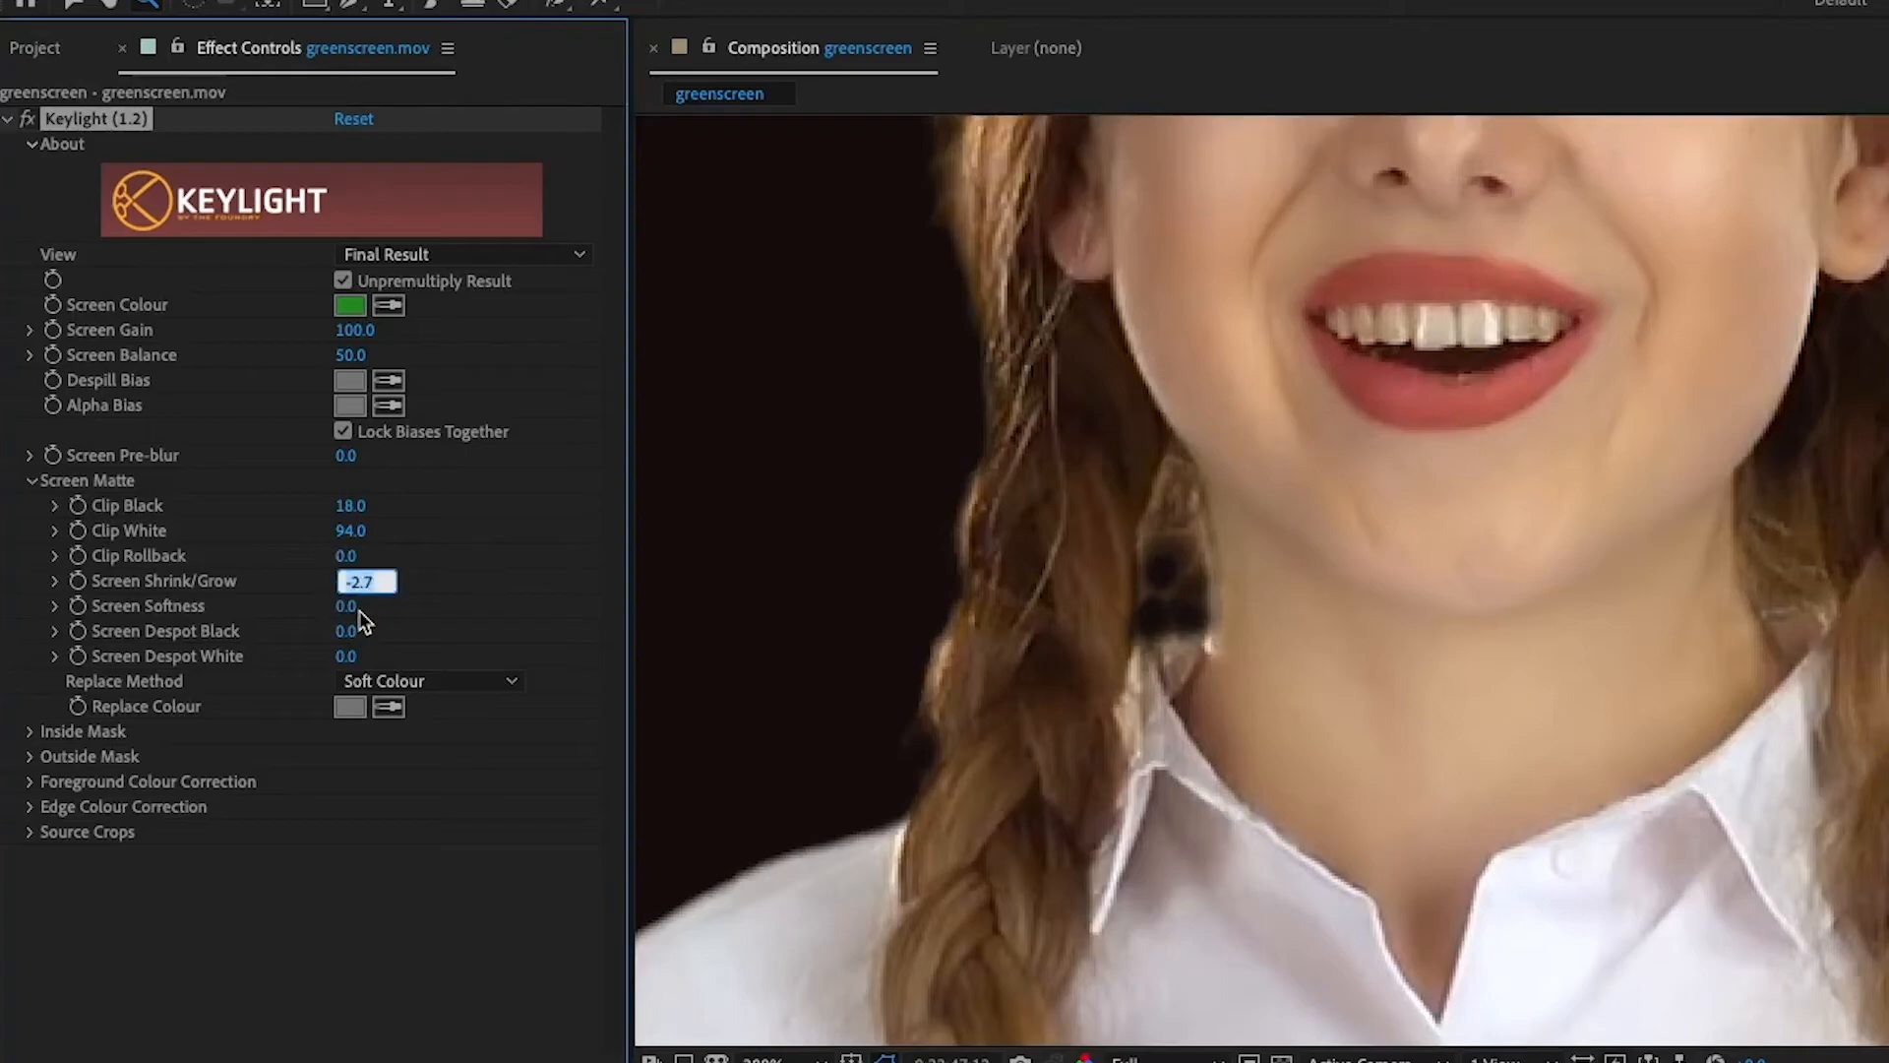
pyautogui.write('-3')
pyautogui.press('Return')
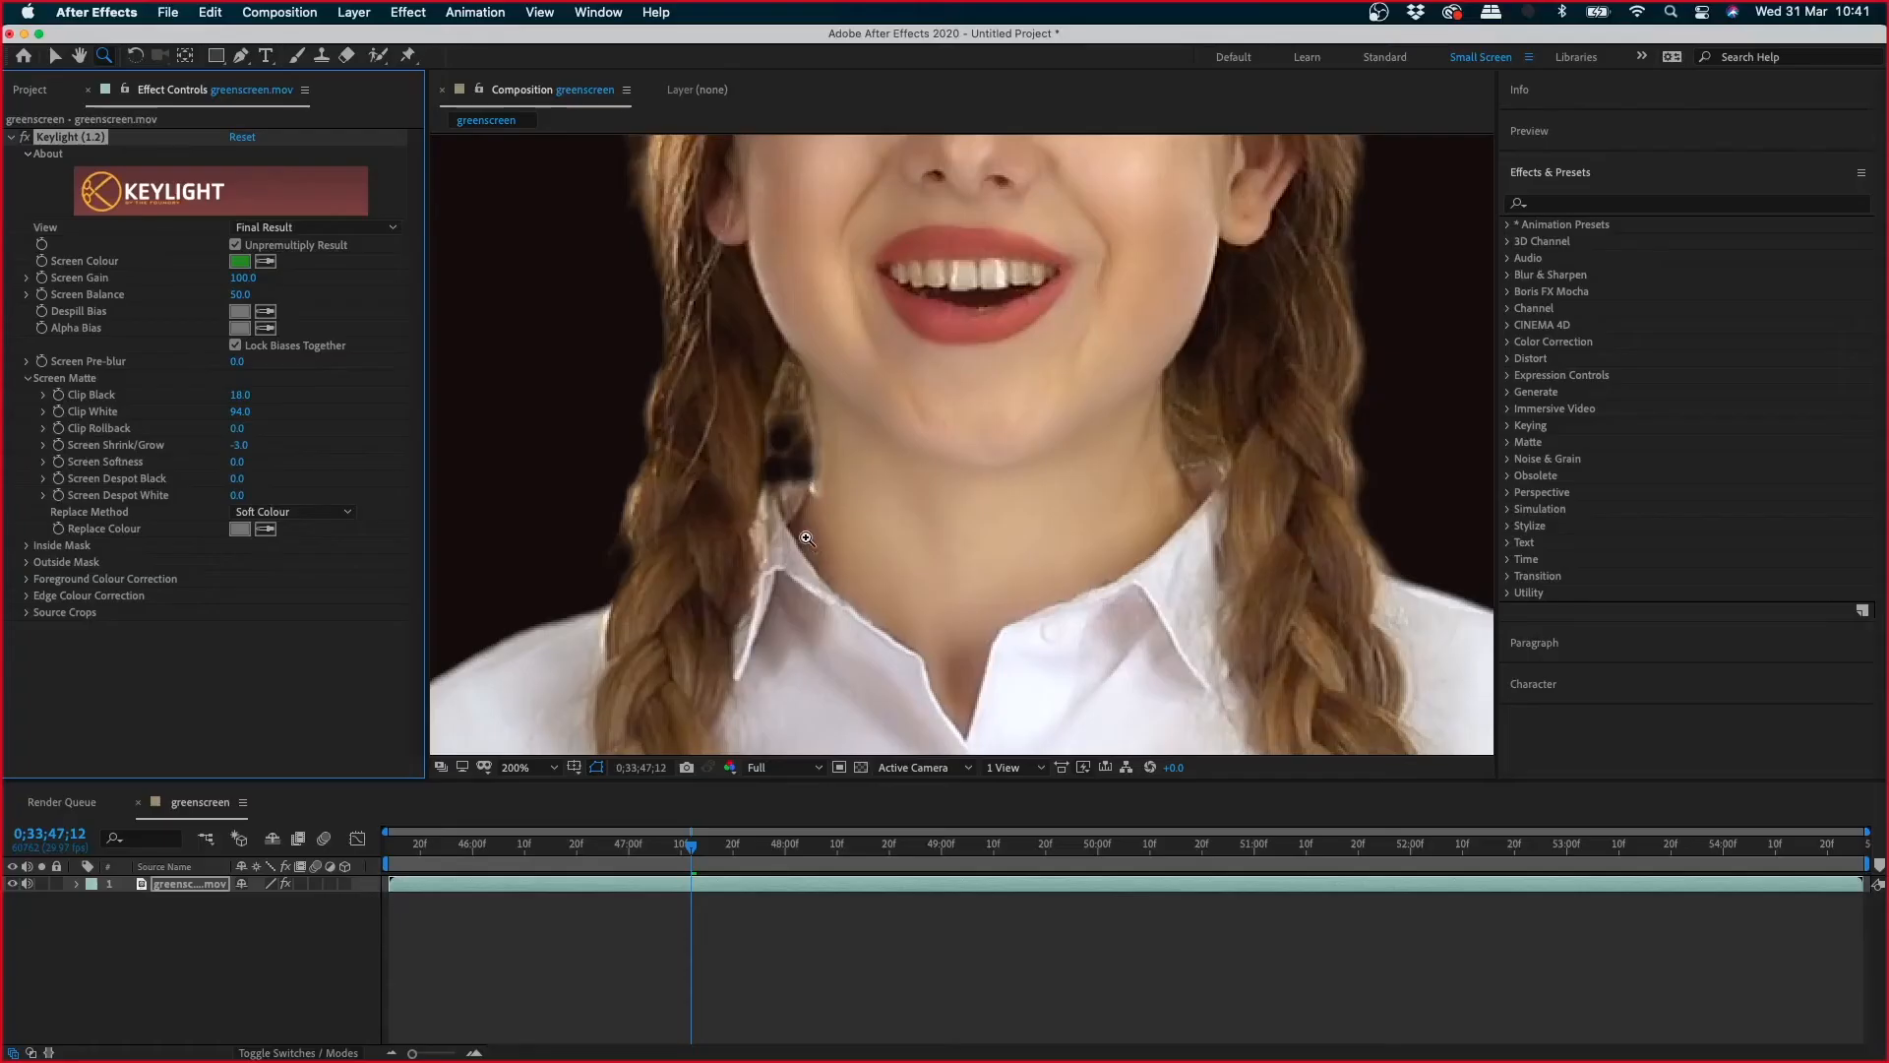
pyautogui.keyDown('alt'); pyautogui.click(961, 438); pyautogui.keyUp('alt')
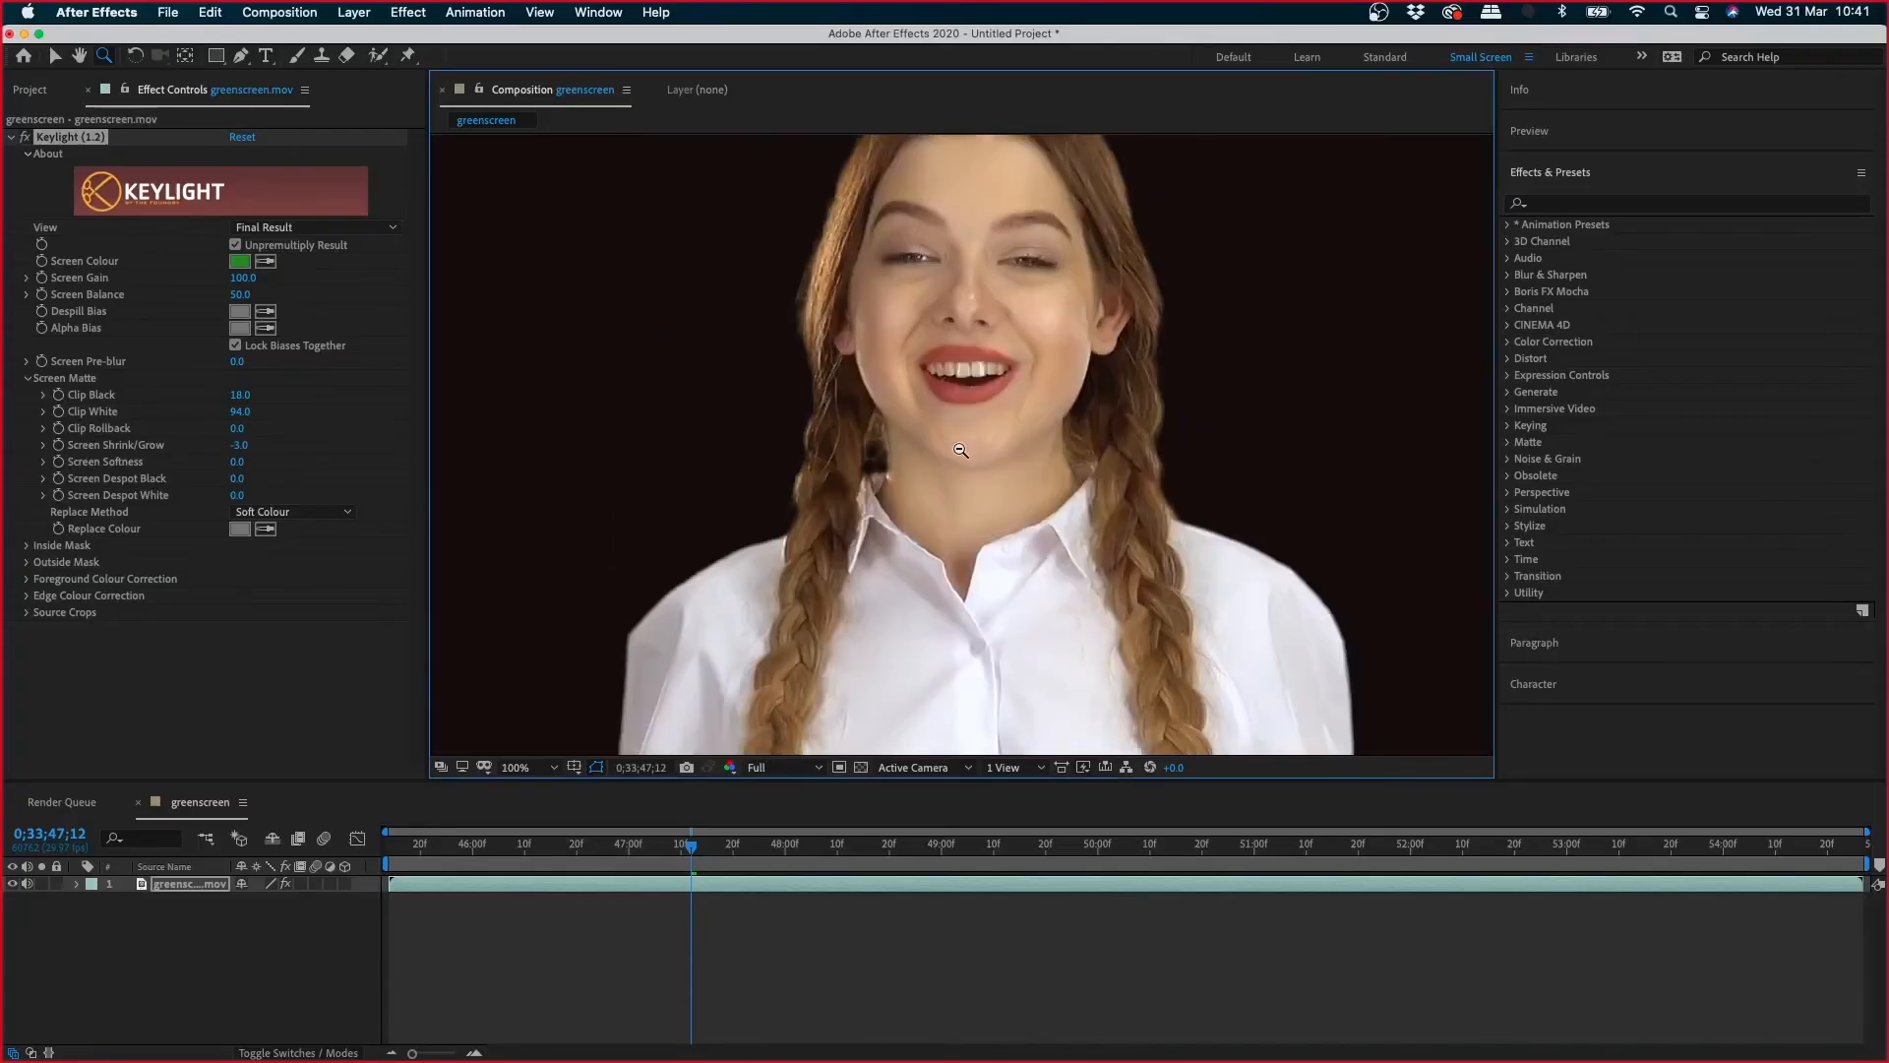
pyautogui.keyDown('alt'); pyautogui.click(992, 425); pyautogui.keyUp('alt')
pyautogui.click(987, 497)
pyautogui.click(818, 514)
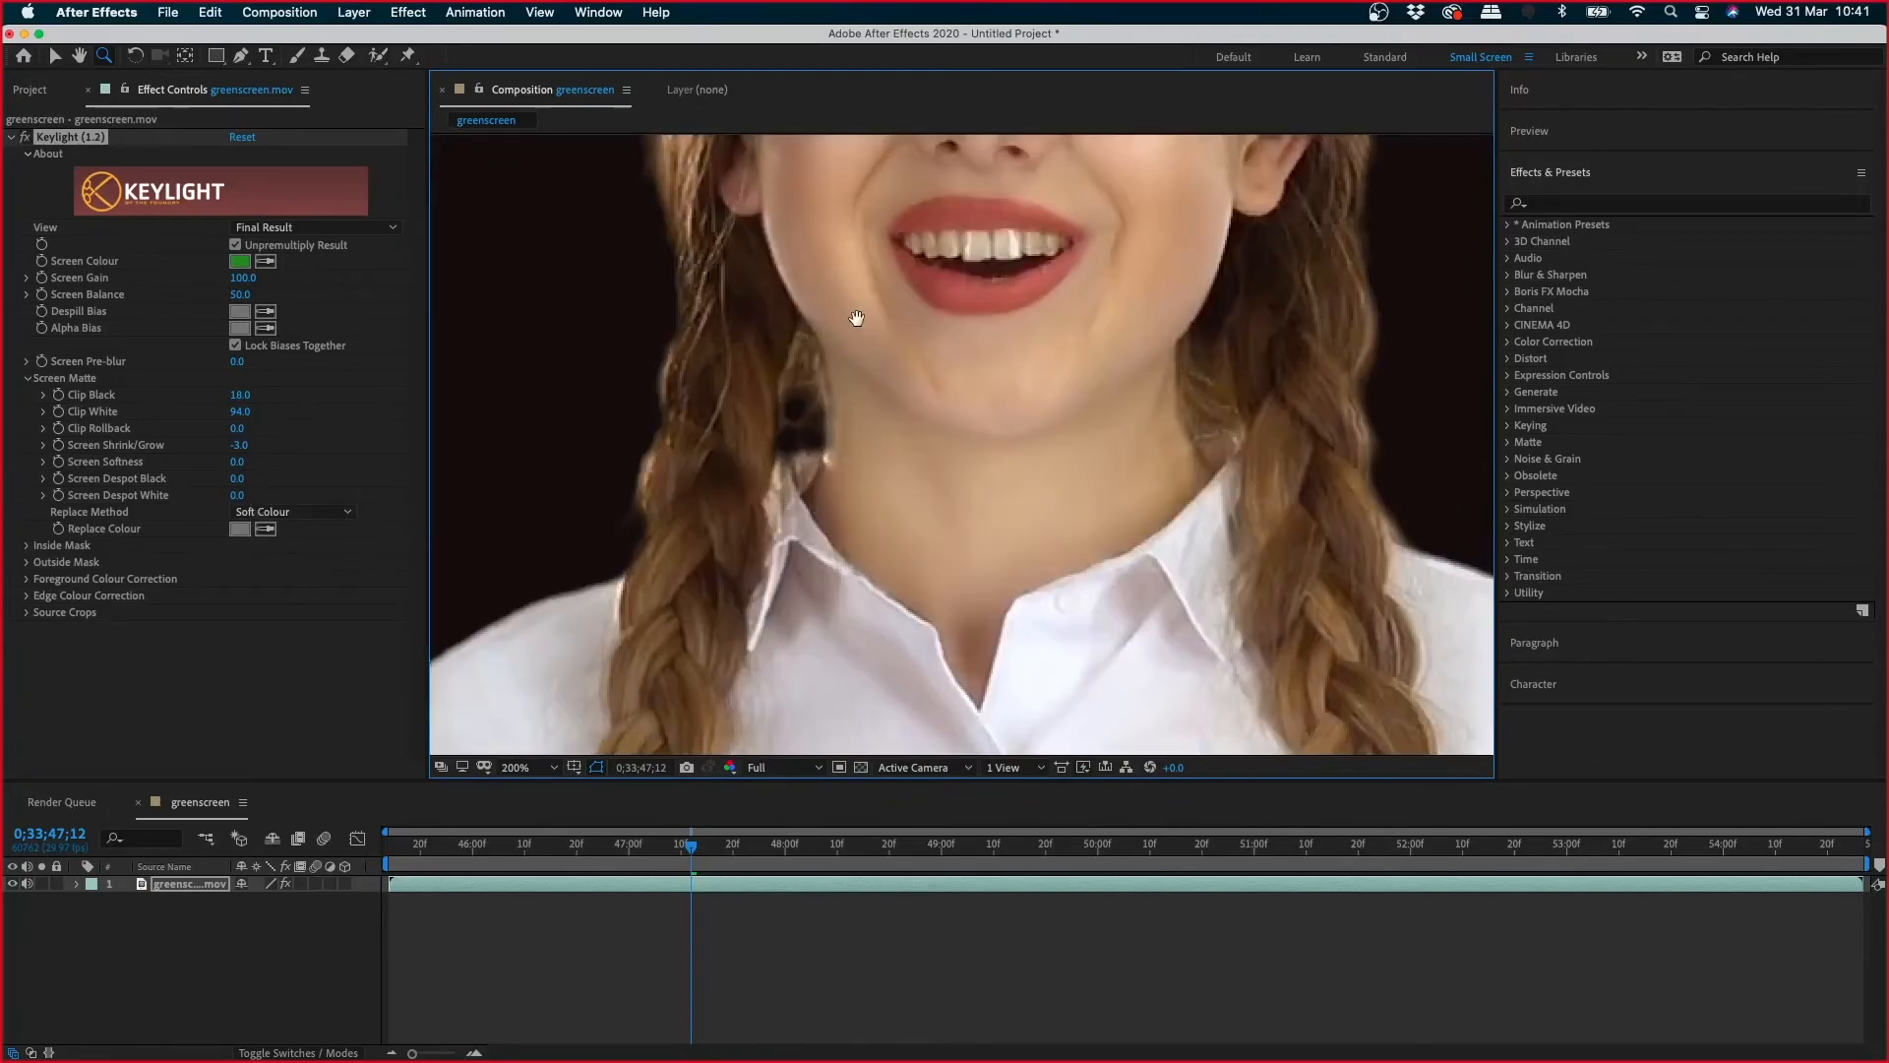
pyautogui.moveTo(857, 318); pyautogui.dragTo(843, 666)
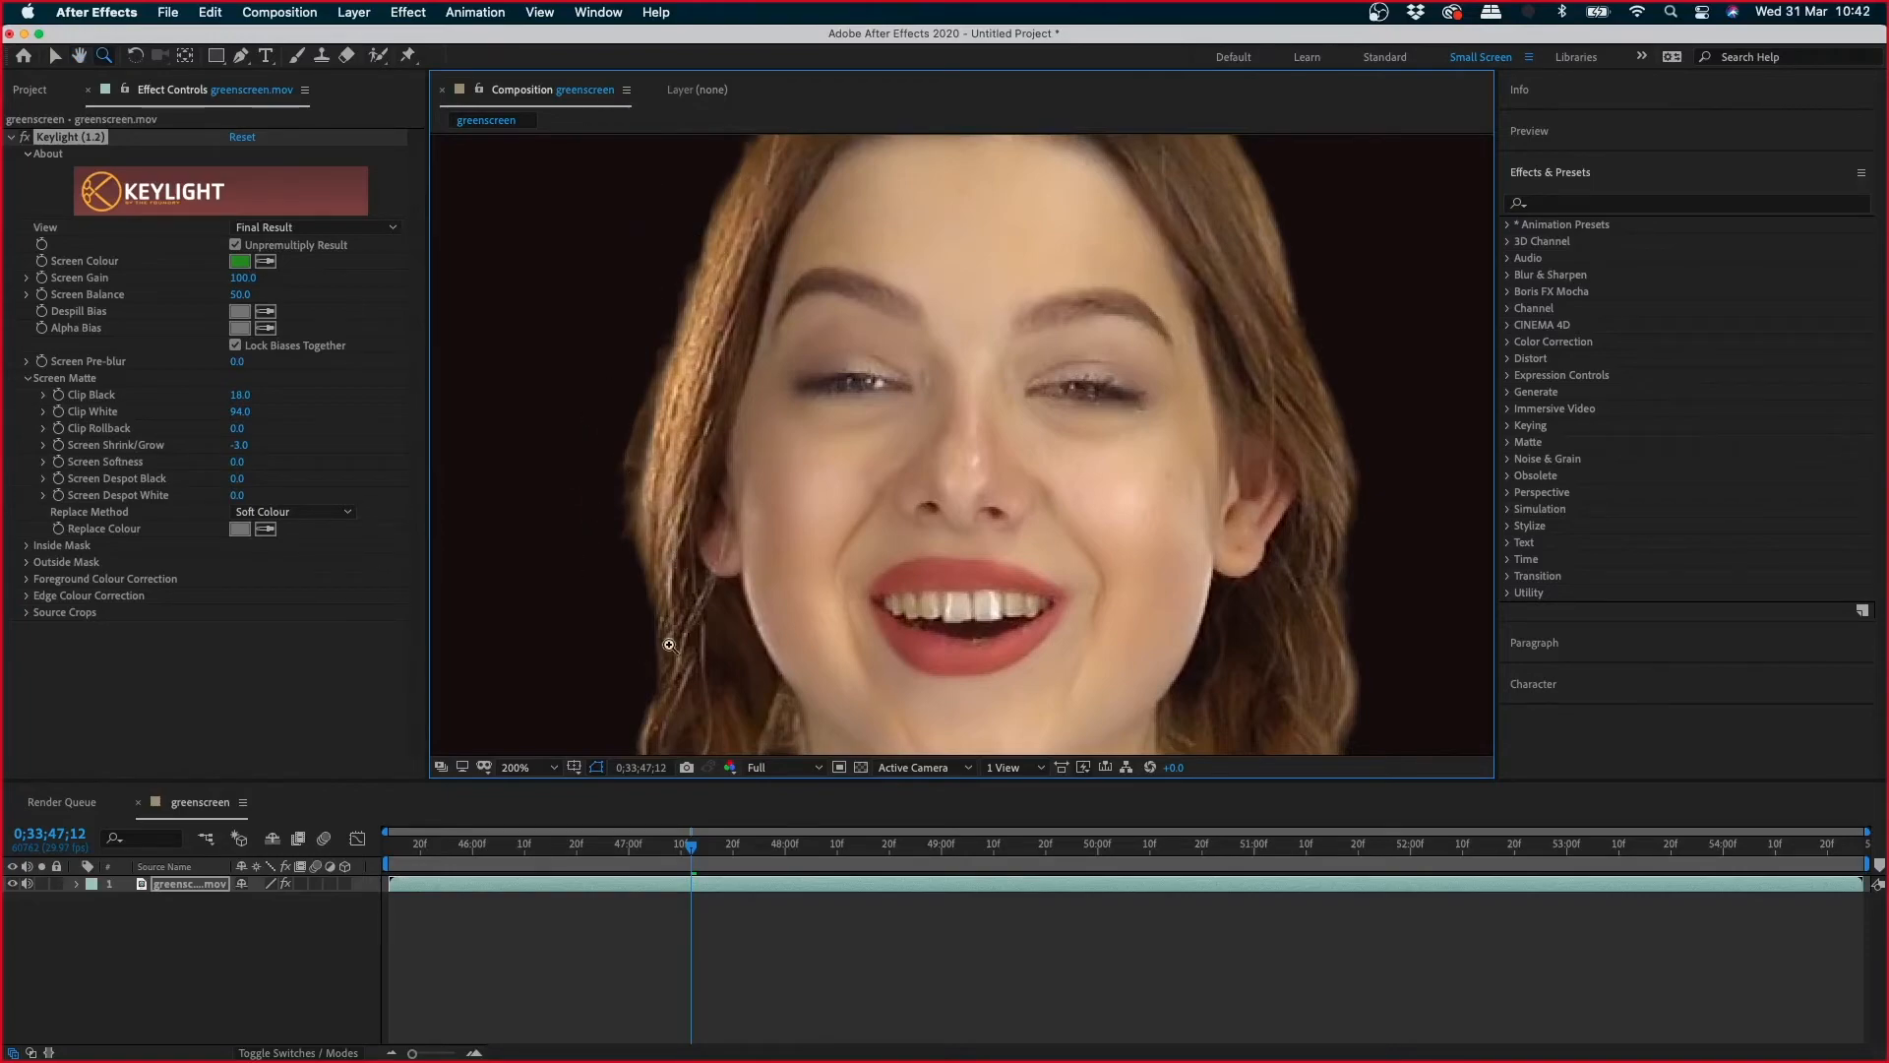
pyautogui.moveTo(822, 633); pyautogui.dragTo(781, 304)
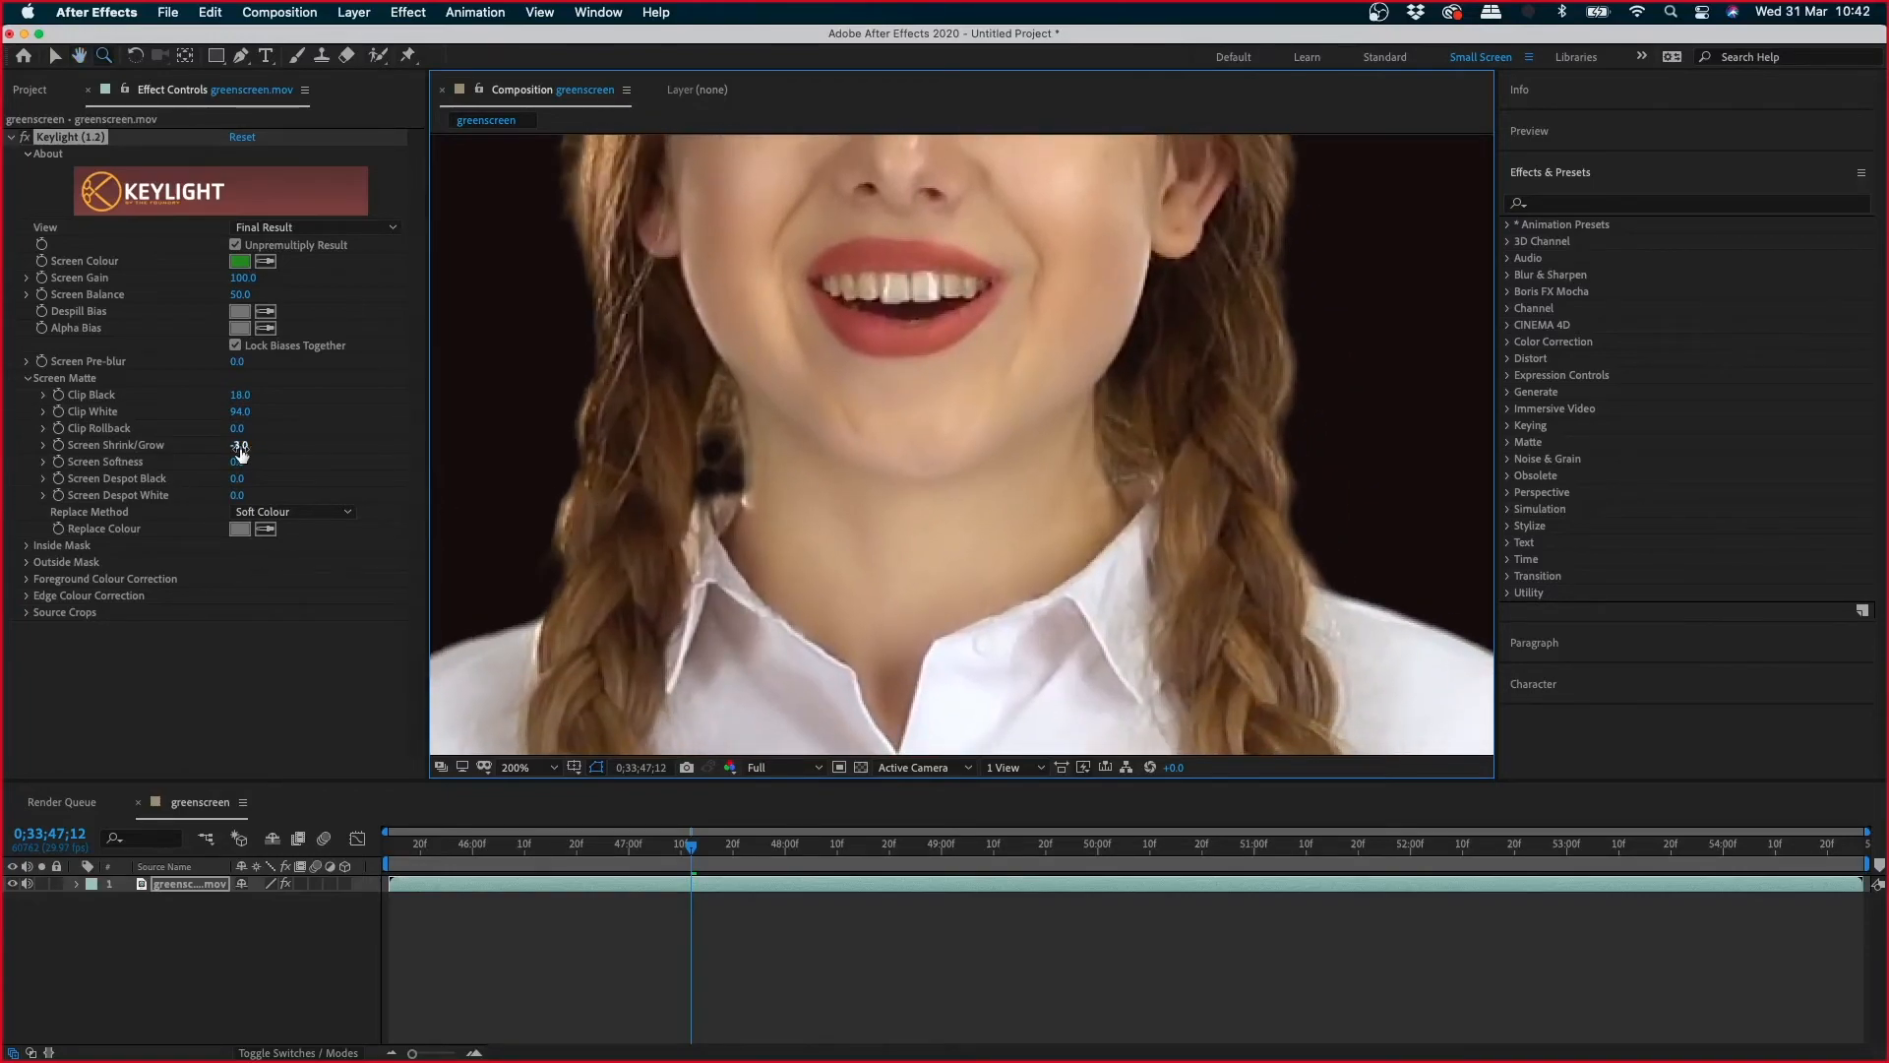
# - Raise Screen Shrink/Grow to 3.6 and inspect the stray hair strands beside the head at 200%
pyautogui.moveTo(240, 444); pyautogui.dragTo(282, 459)
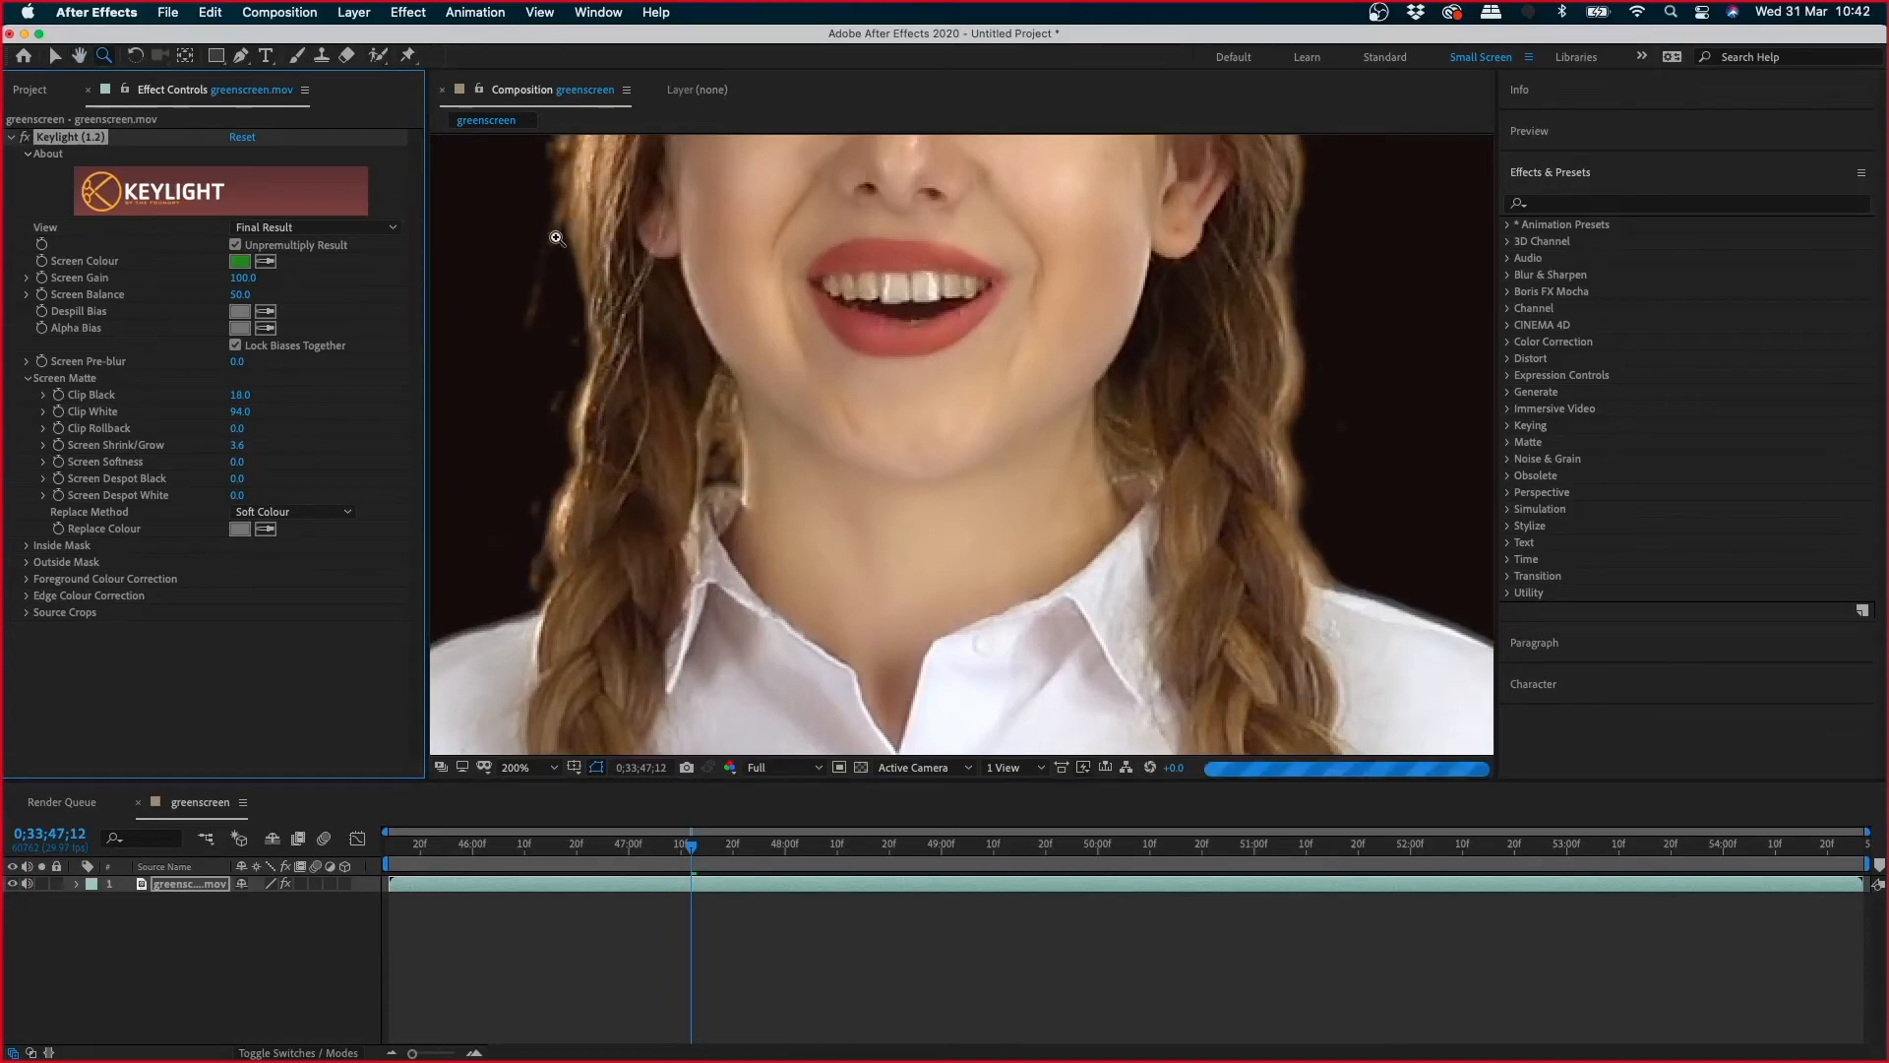
pyautogui.moveTo(579, 250); pyautogui.dragTo(675, 391)
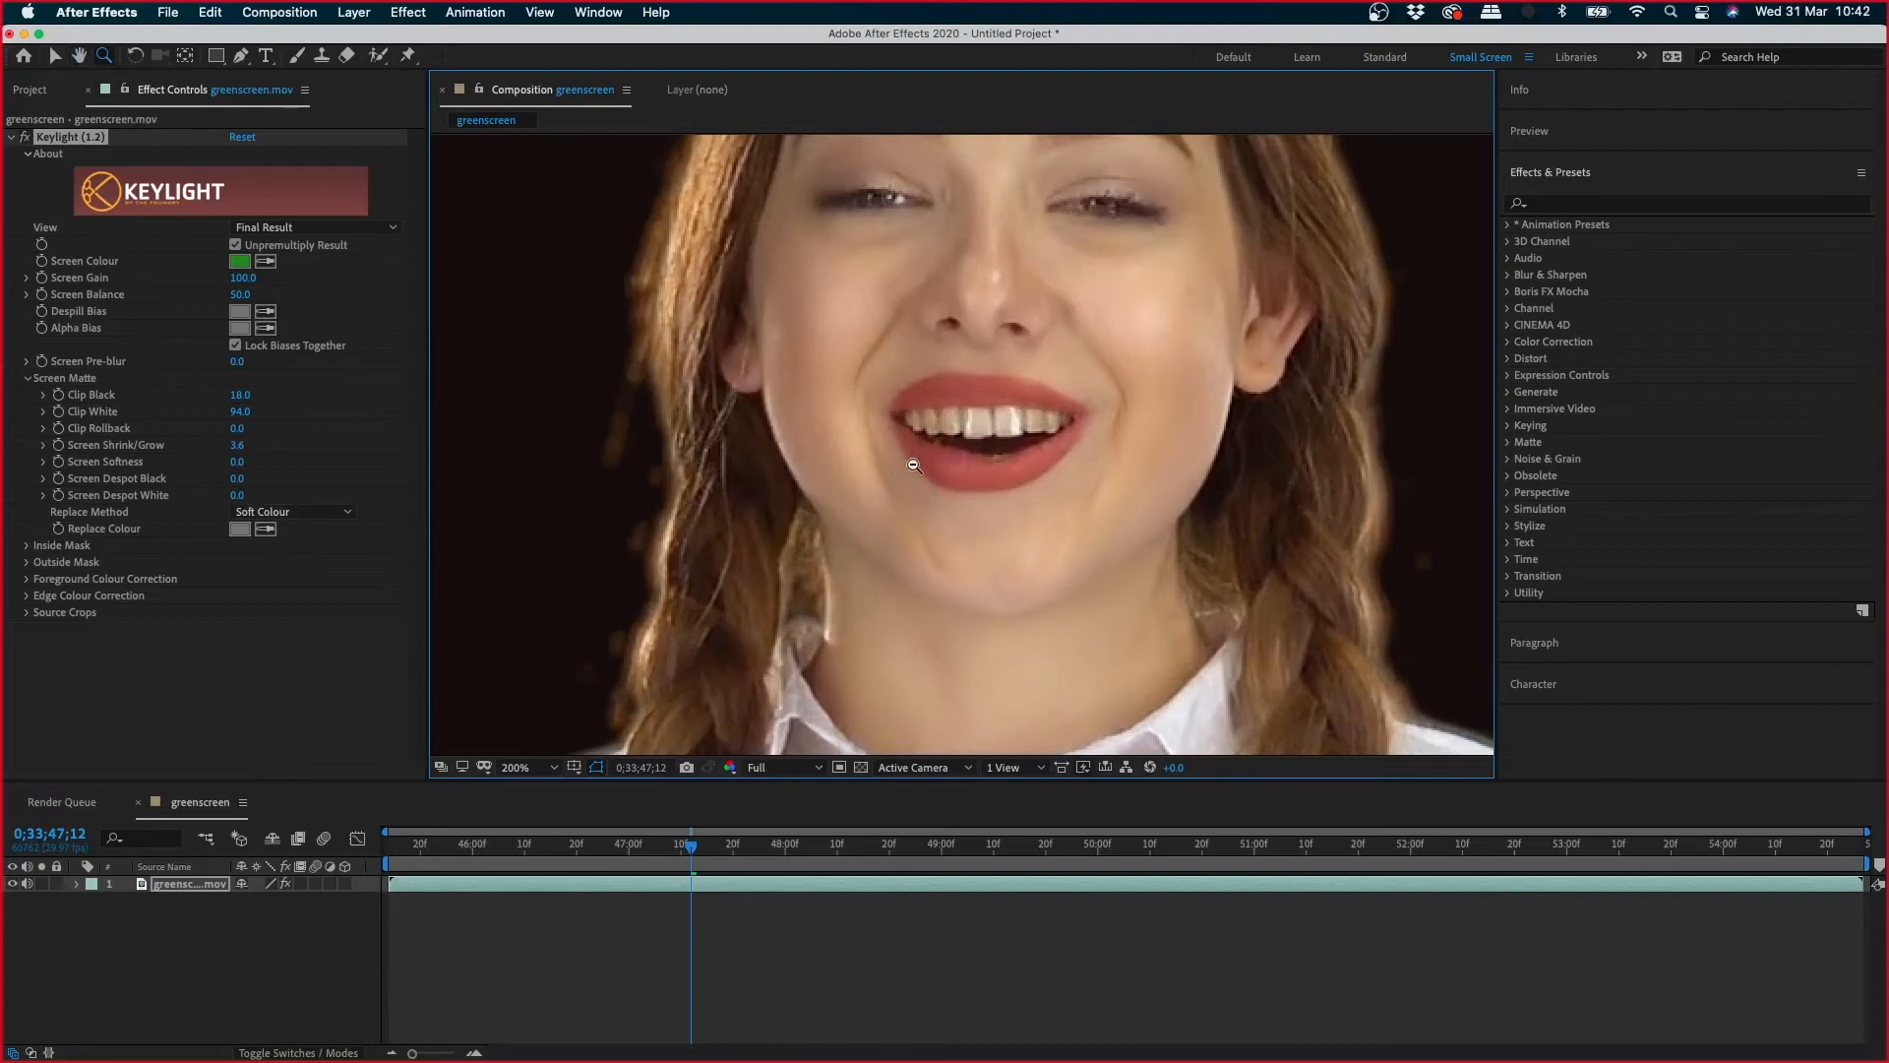
pyautogui.keyDown('alt'); pyautogui.click(903, 442); pyautogui.keyUp('alt')
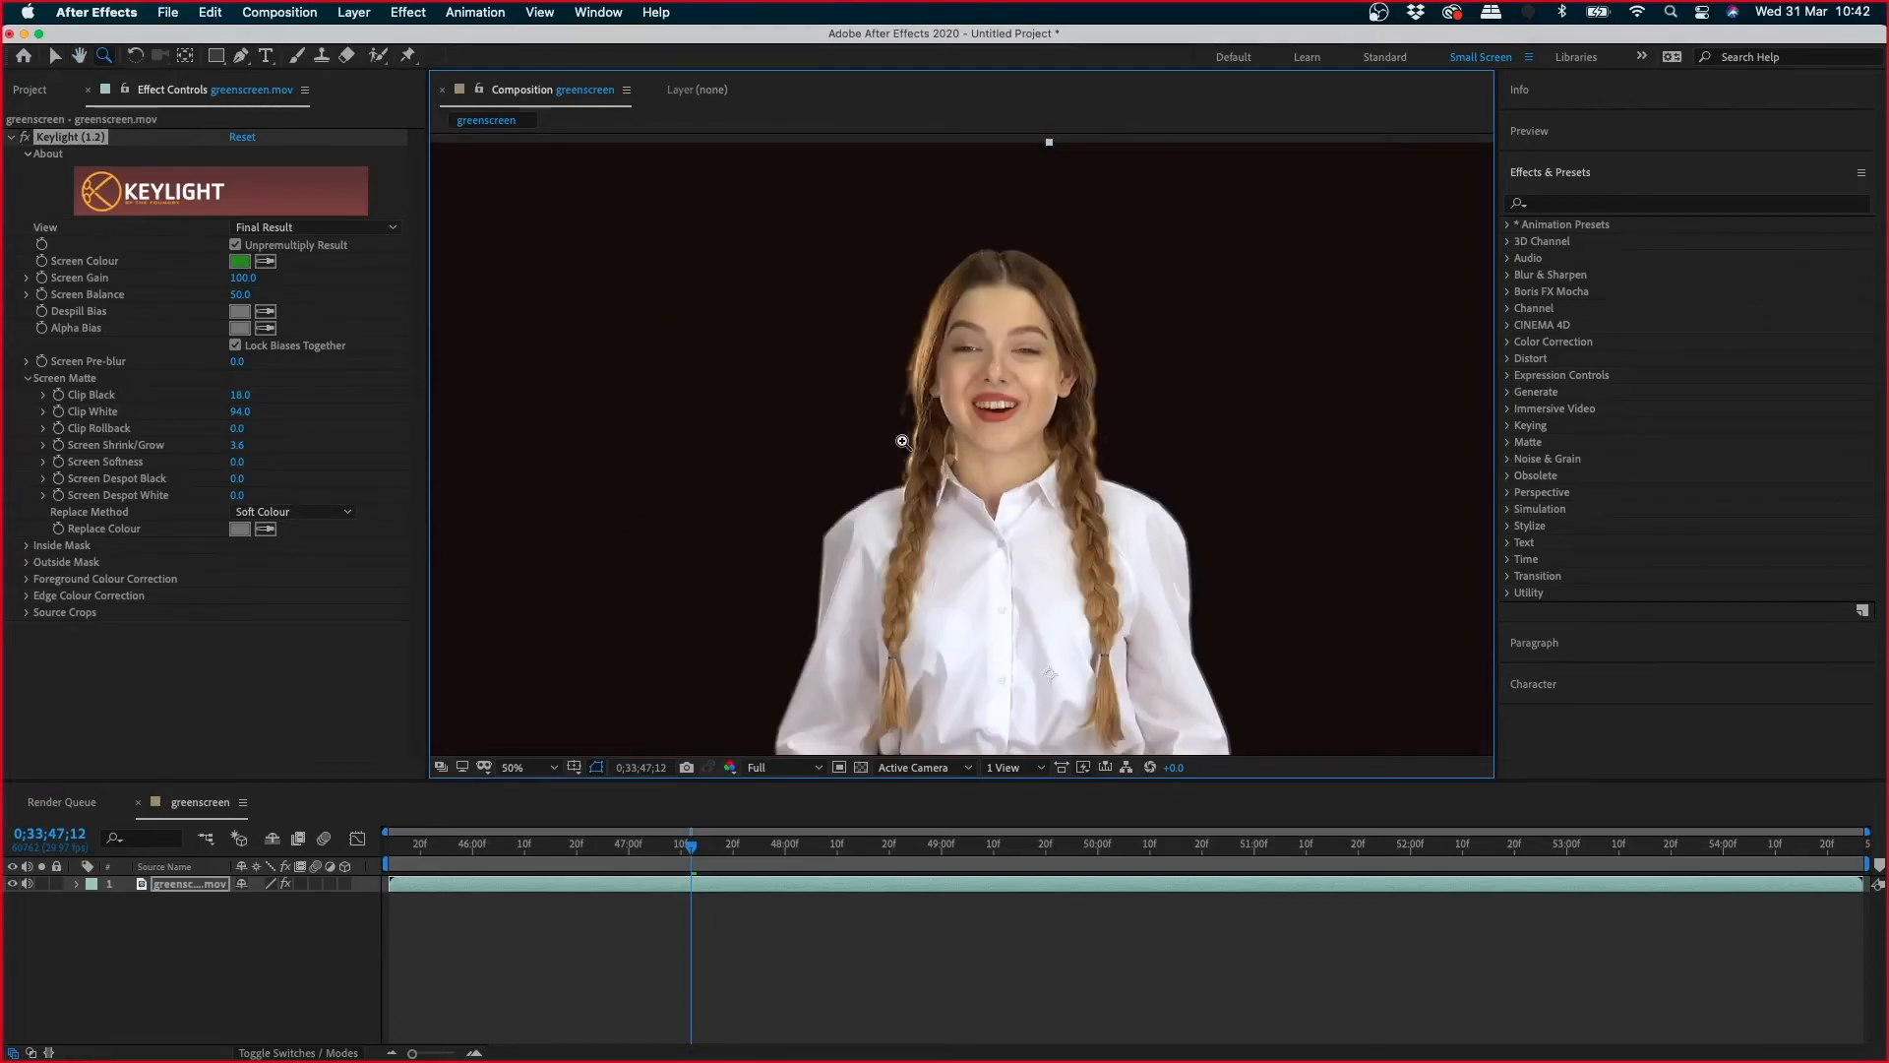
pyautogui.click(956, 410)
pyautogui.click(943, 382)
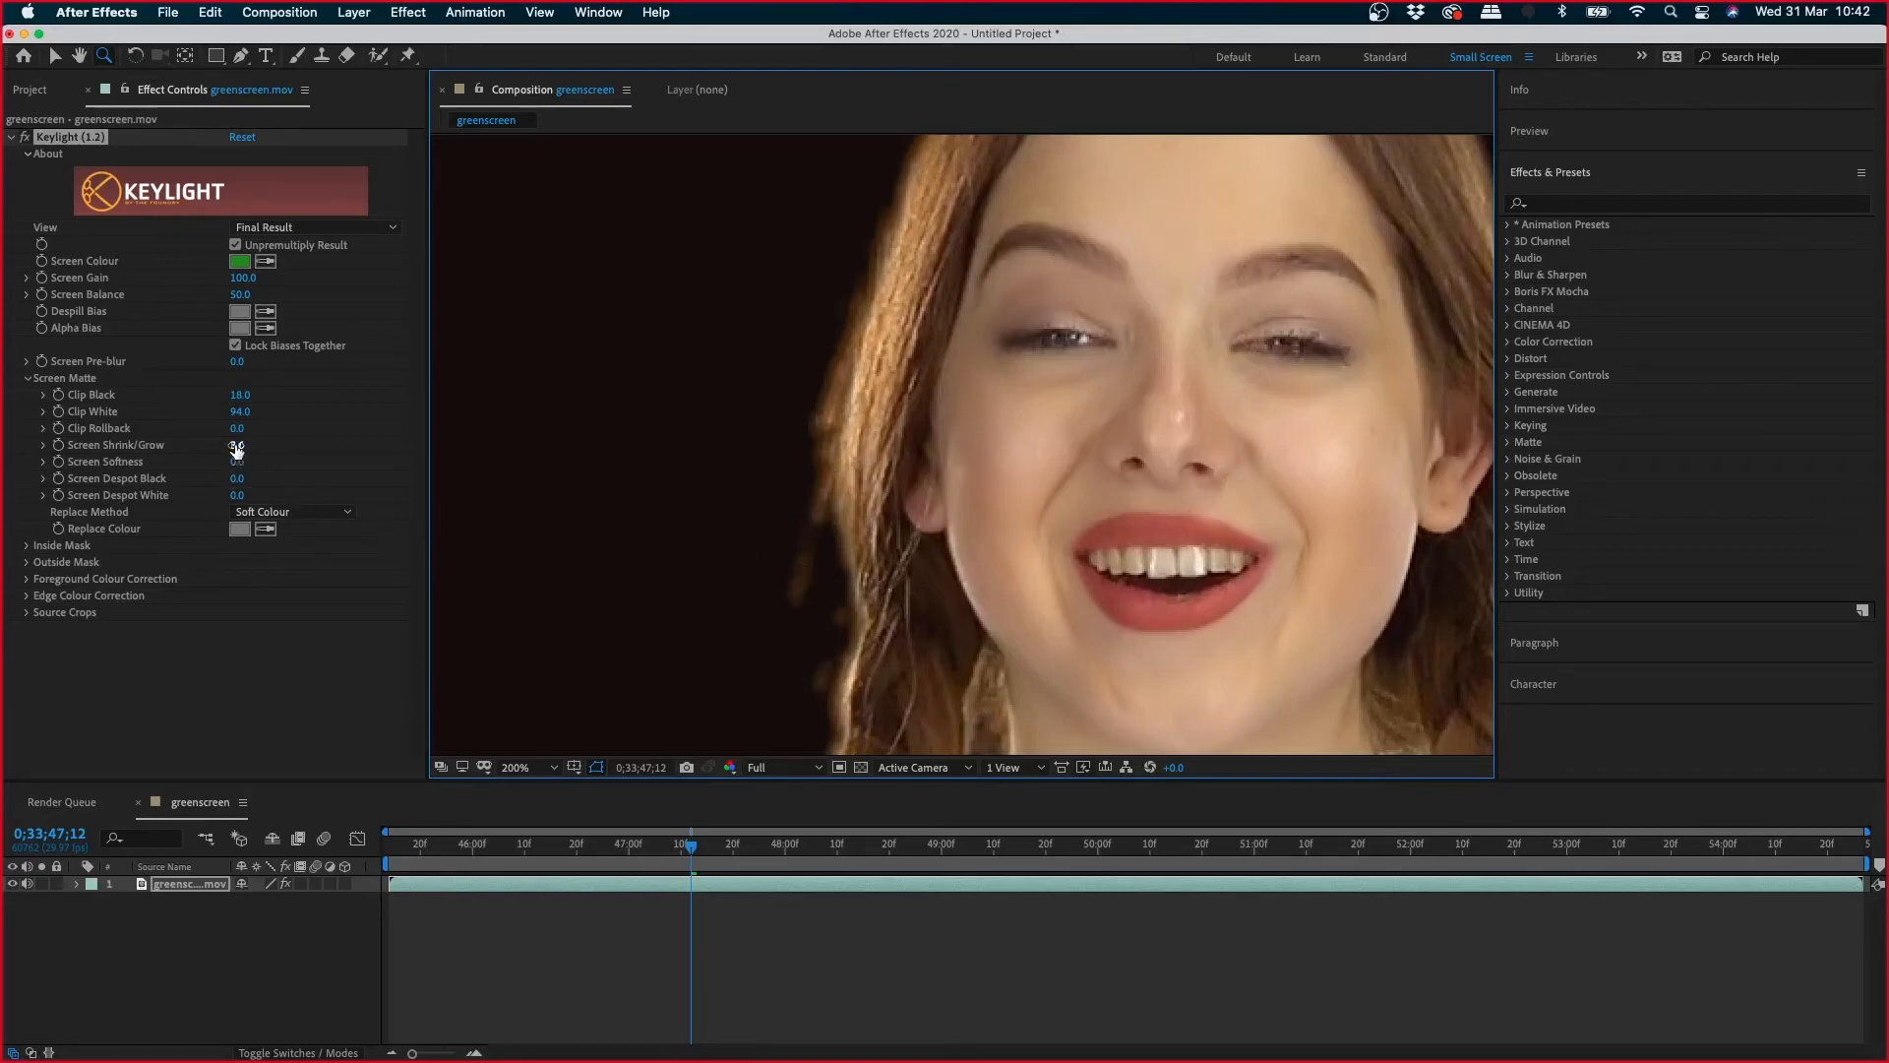
# - Raise Screen Shrink/Grow to 7.1 and check the outline around the hand and skirt
pyautogui.click(230, 471)
pyautogui.moveTo(252, 451); pyautogui.dragTo(267, 445)
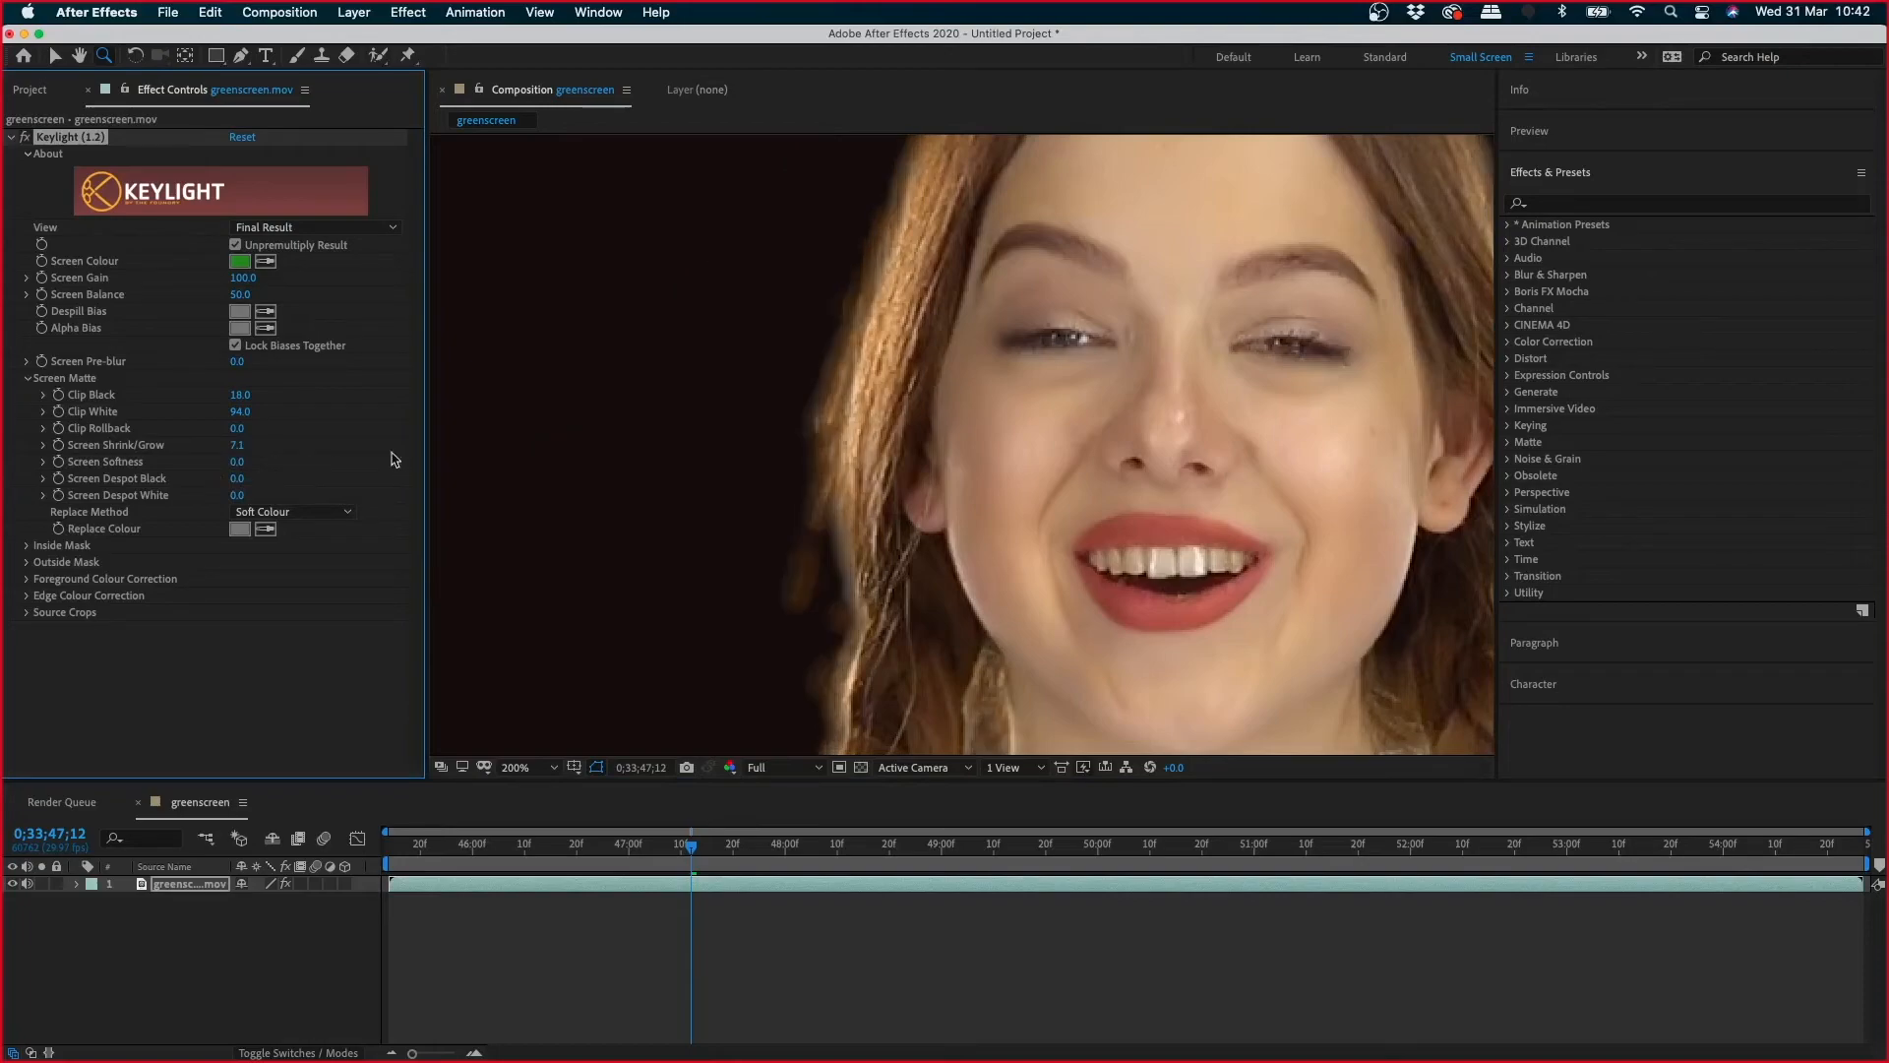
pyautogui.scroll(-4, 1072, 488)
pyautogui.scroll(1, 1013, 580)
pyautogui.scroll(2, 623, 723)
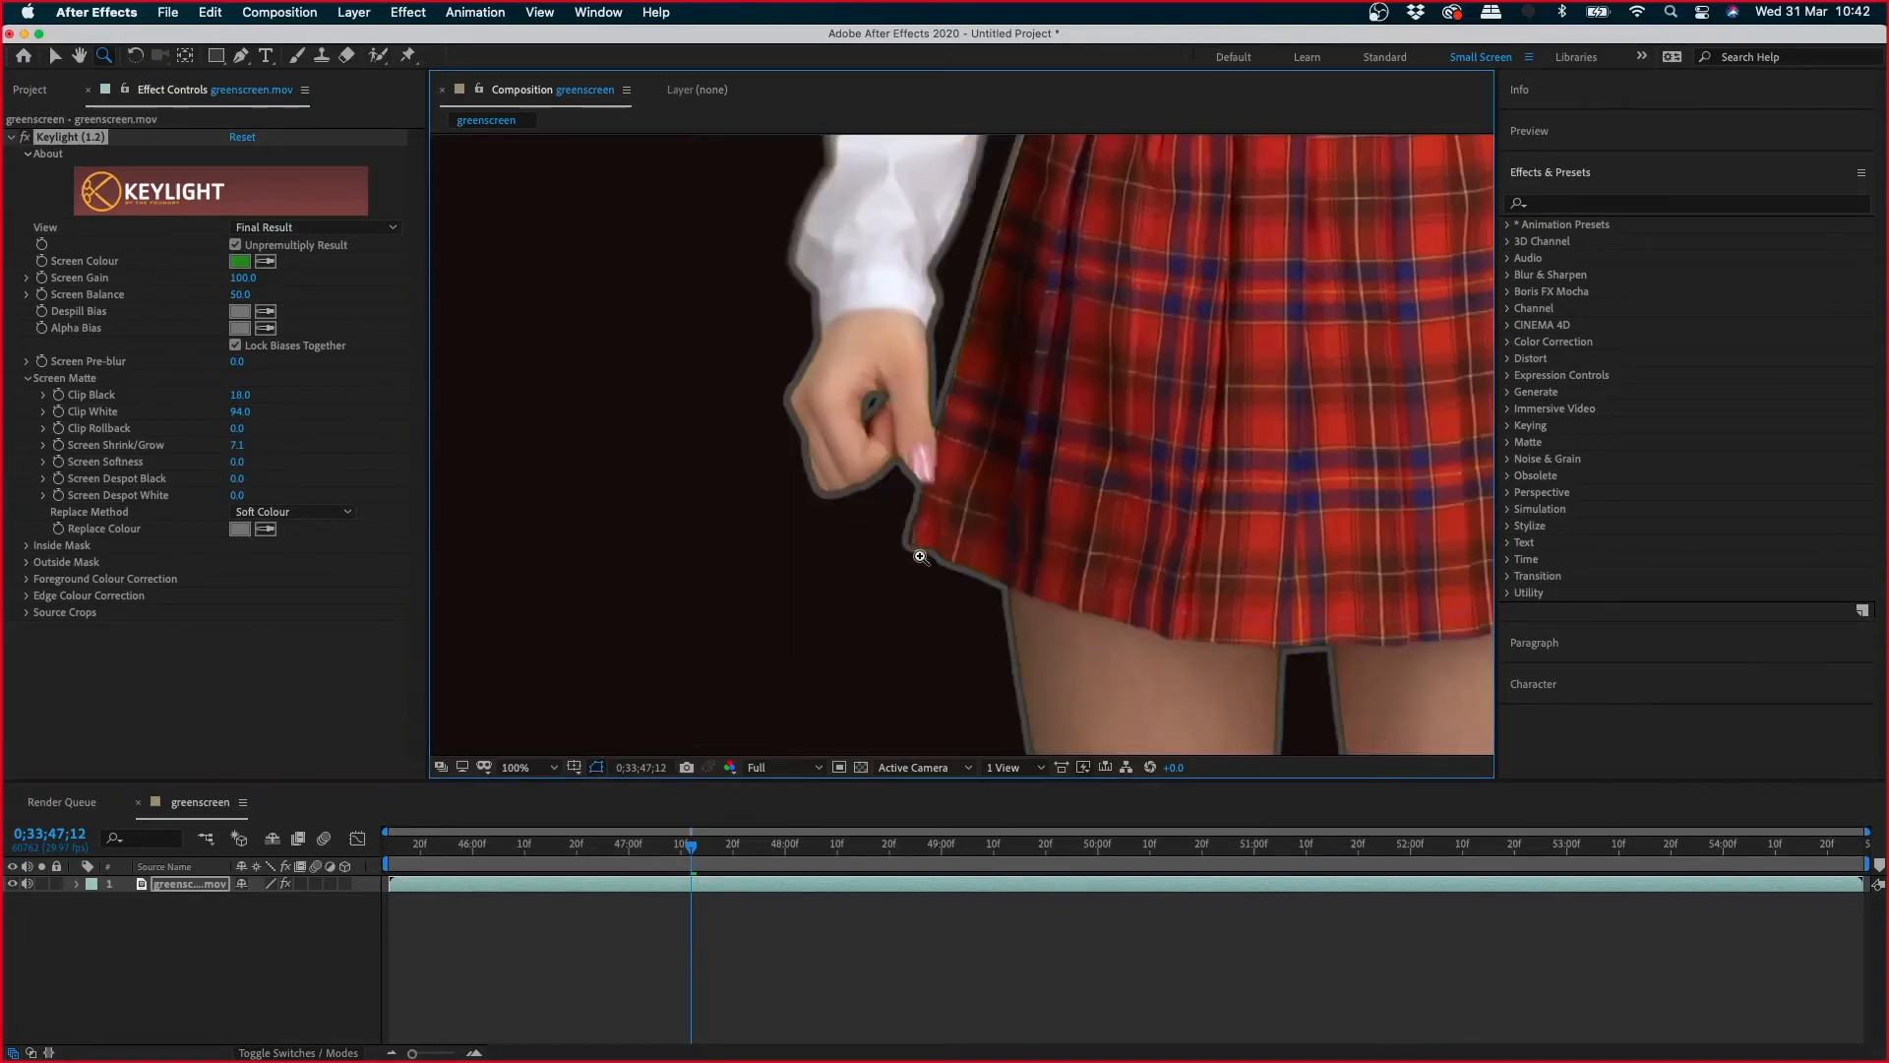
pyautogui.scroll(1, 808, 359)
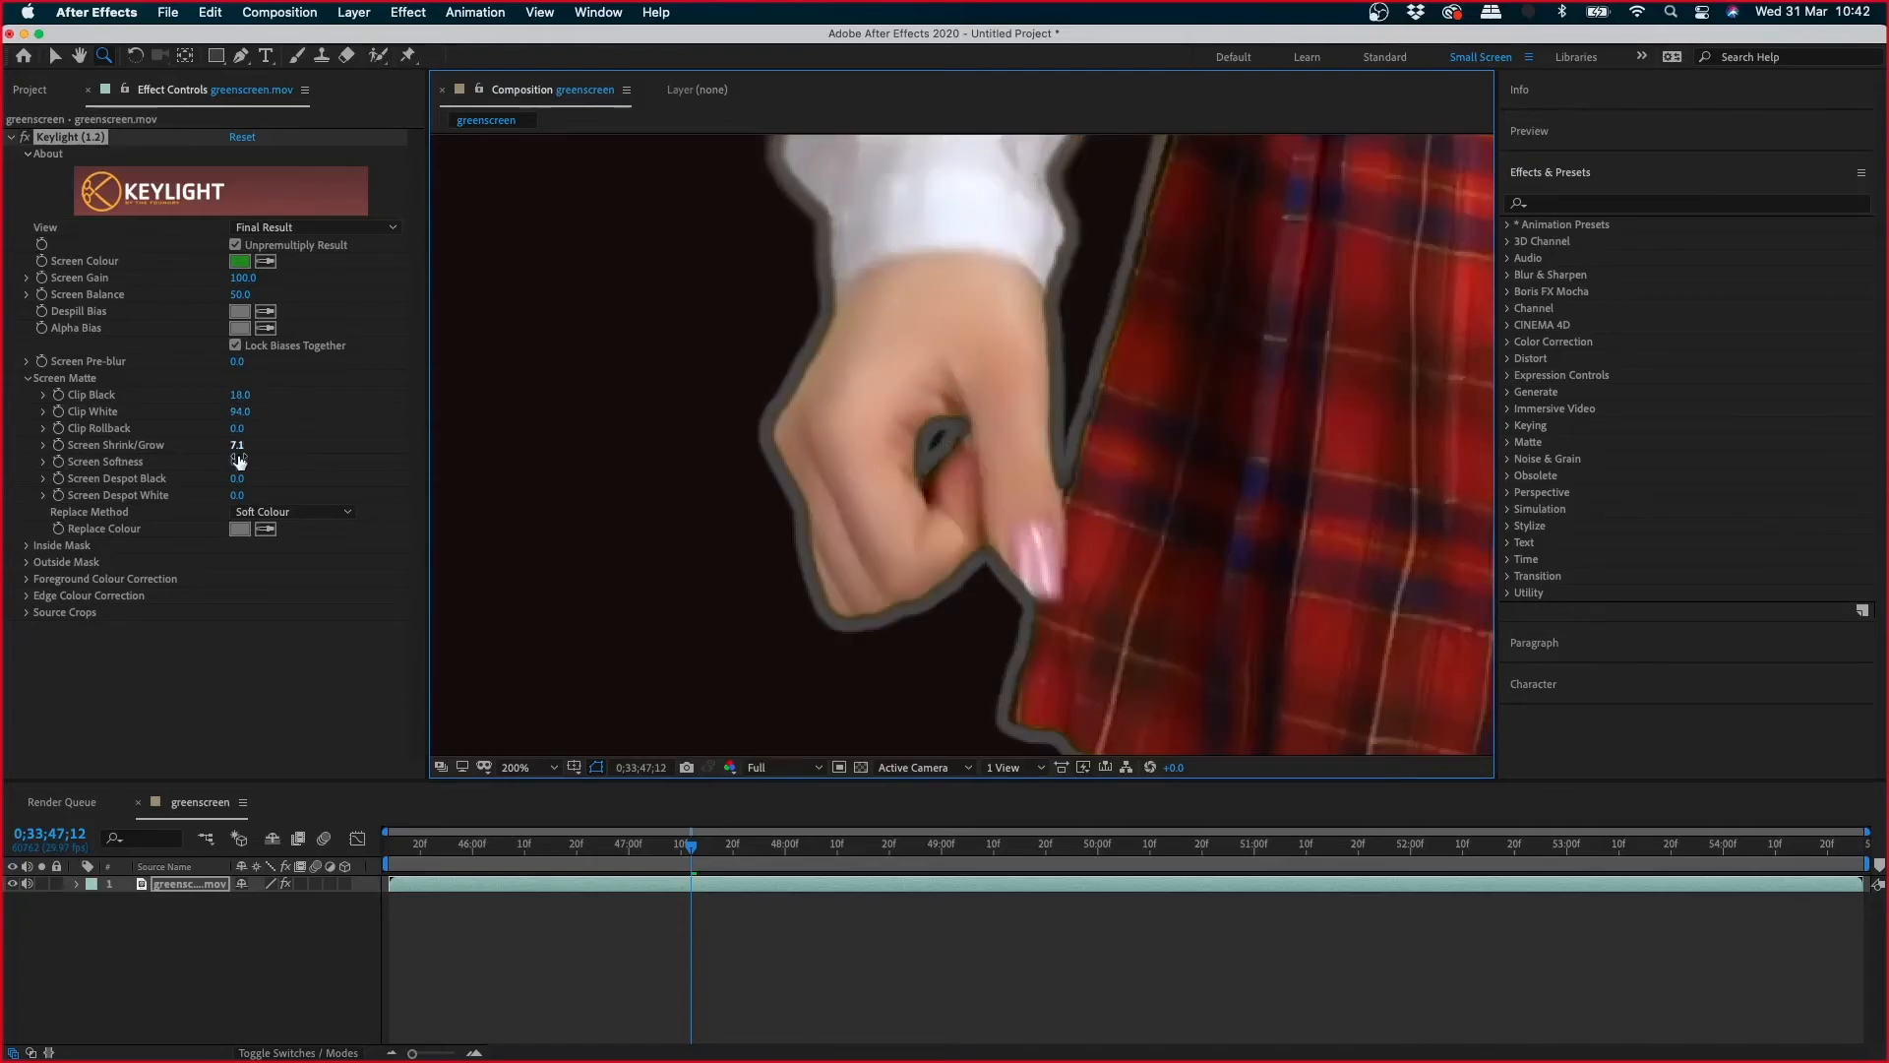
# - Set Keylight's Screen Shrink/Grow to 0.4
pyautogui.click(237, 455)
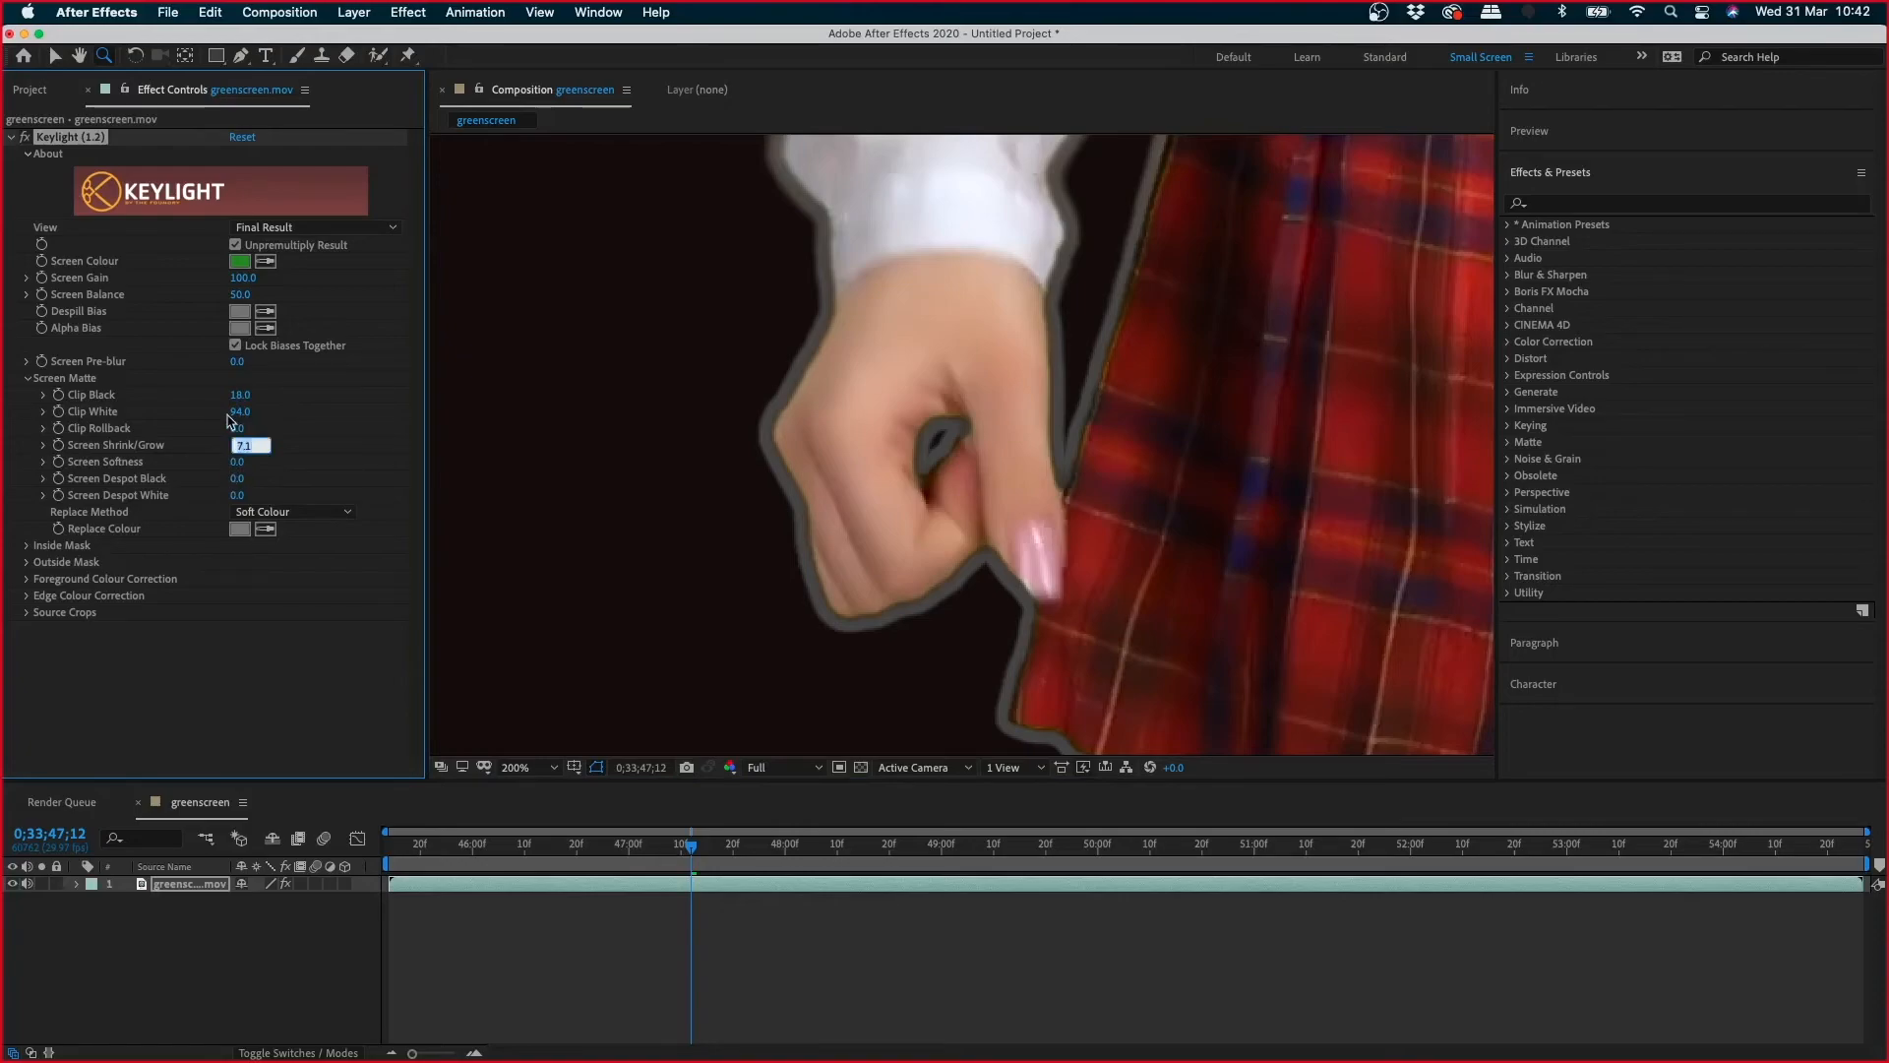
pyautogui.write('0.4')
pyautogui.press('Return')
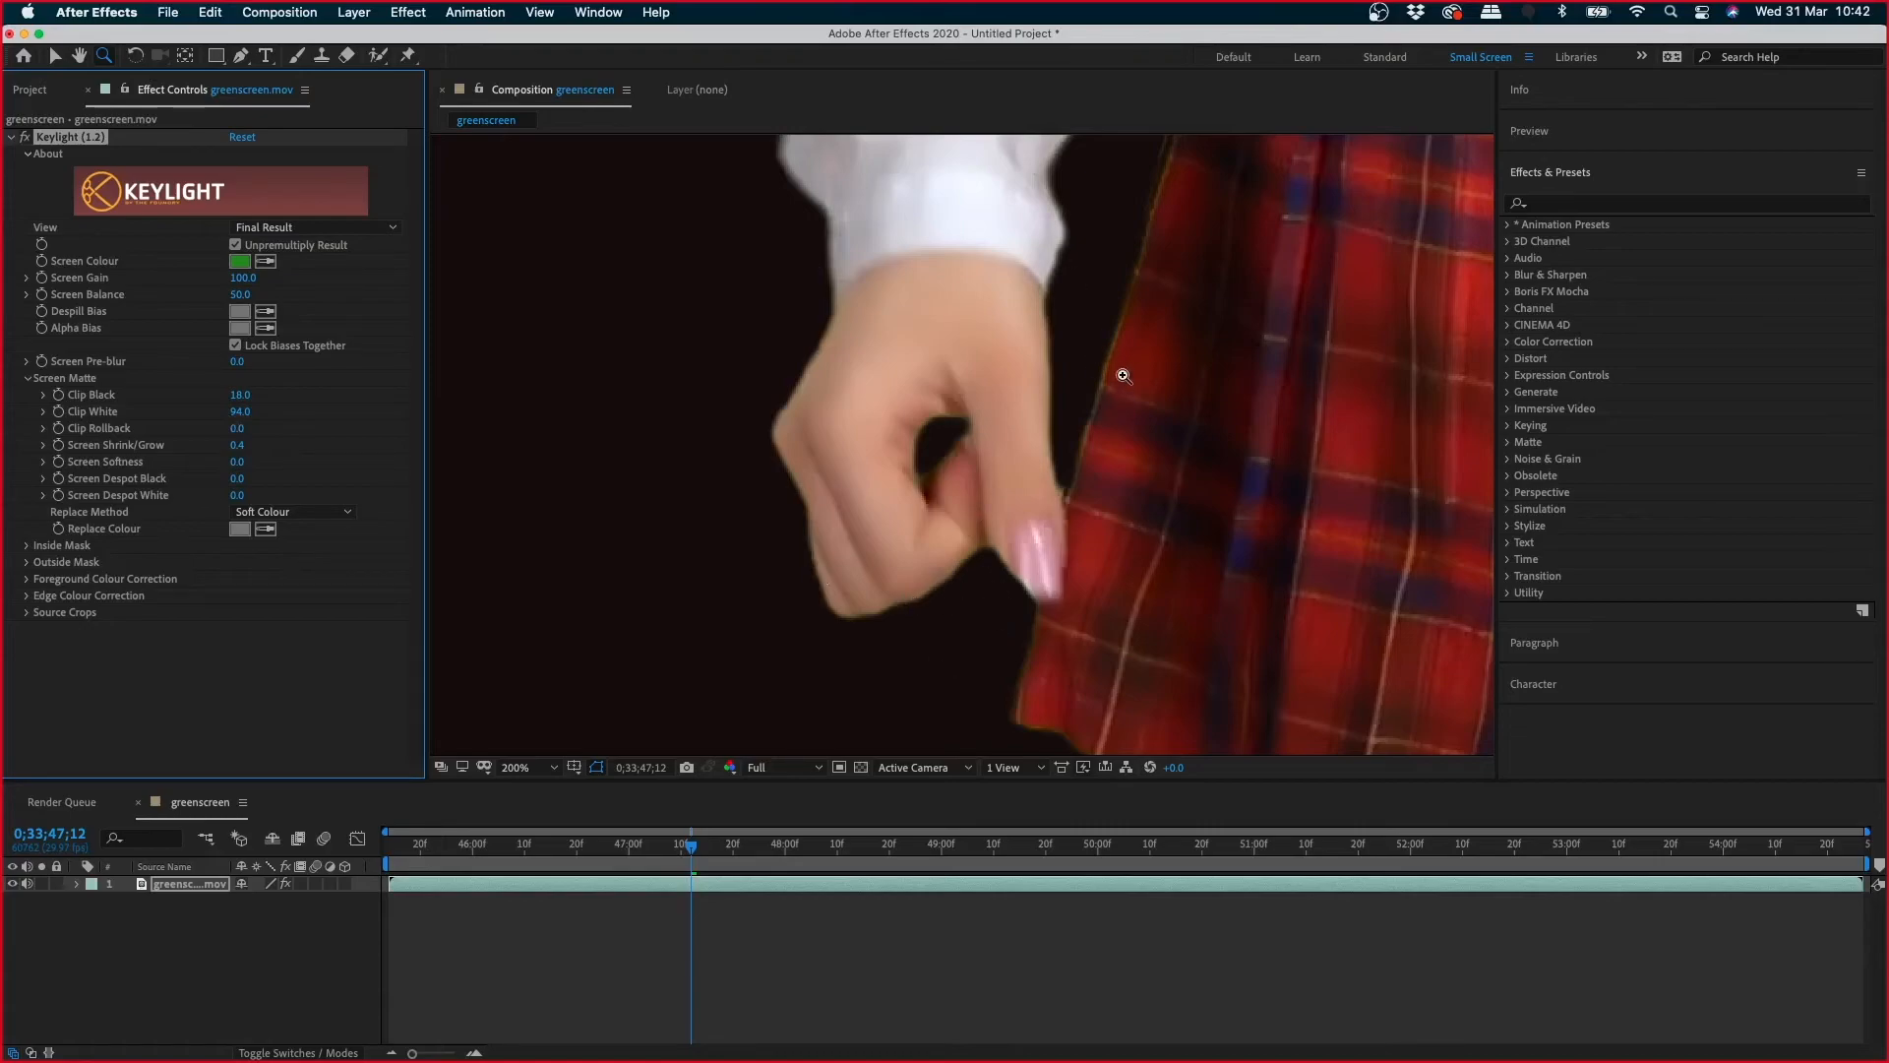
# - Examine the keyed edges of the hand, shoulder, hair and ear up close, finishing with the whole figure at 25%
pyautogui.press('h')
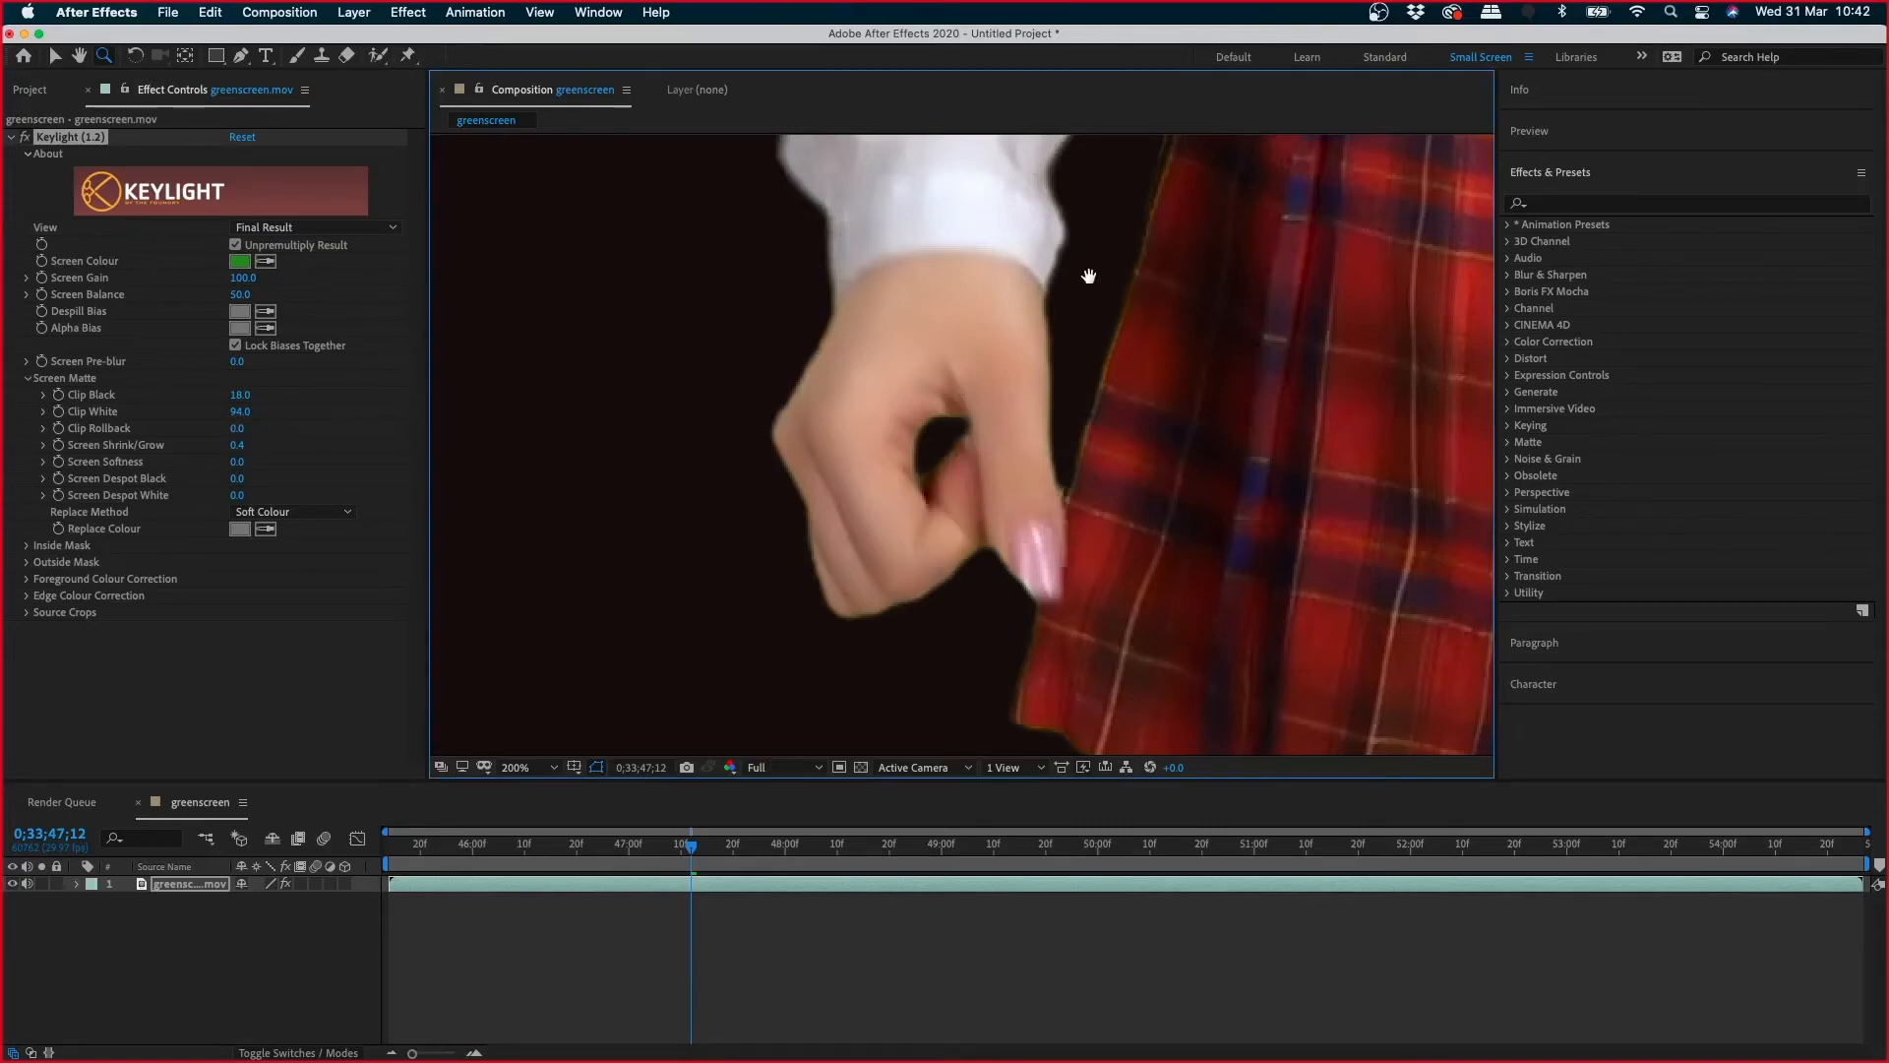
pyautogui.moveTo(1089, 272); pyautogui.dragTo(794, 473)
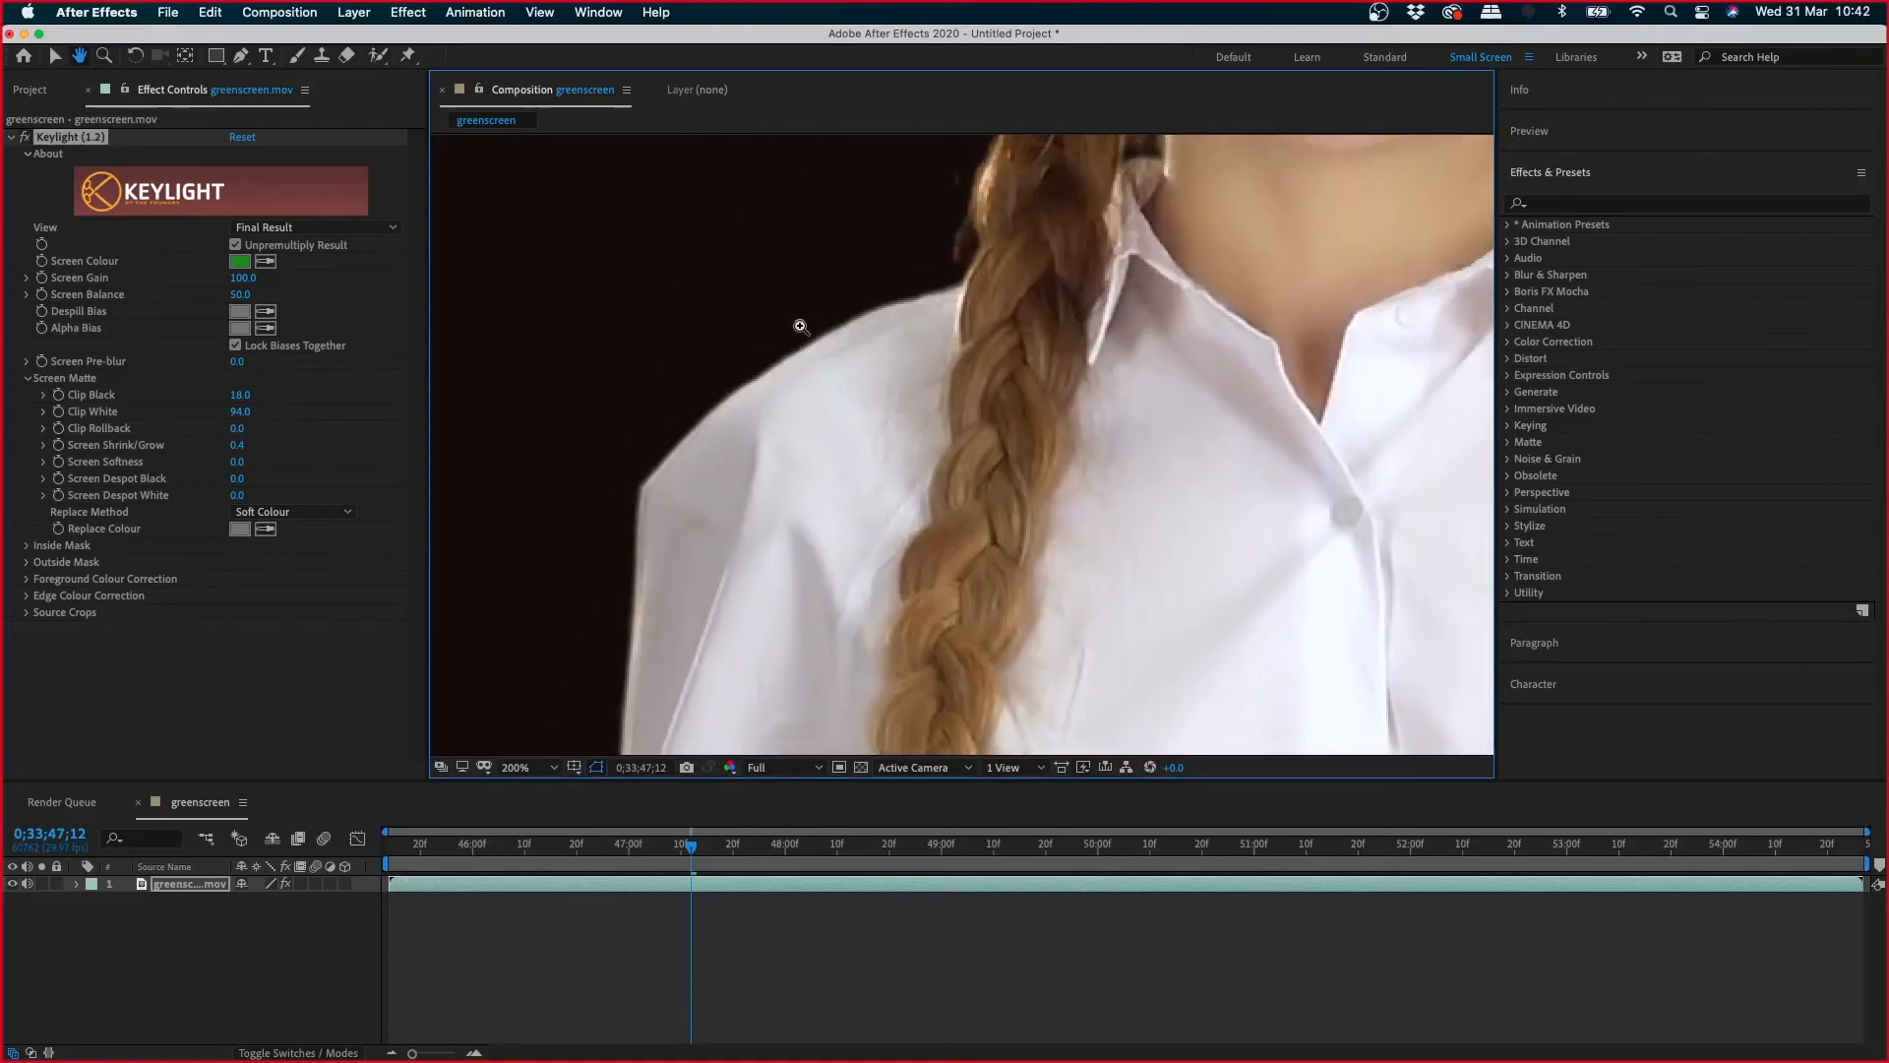
pyautogui.press('z')
pyautogui.scroll(5, 801, 345)
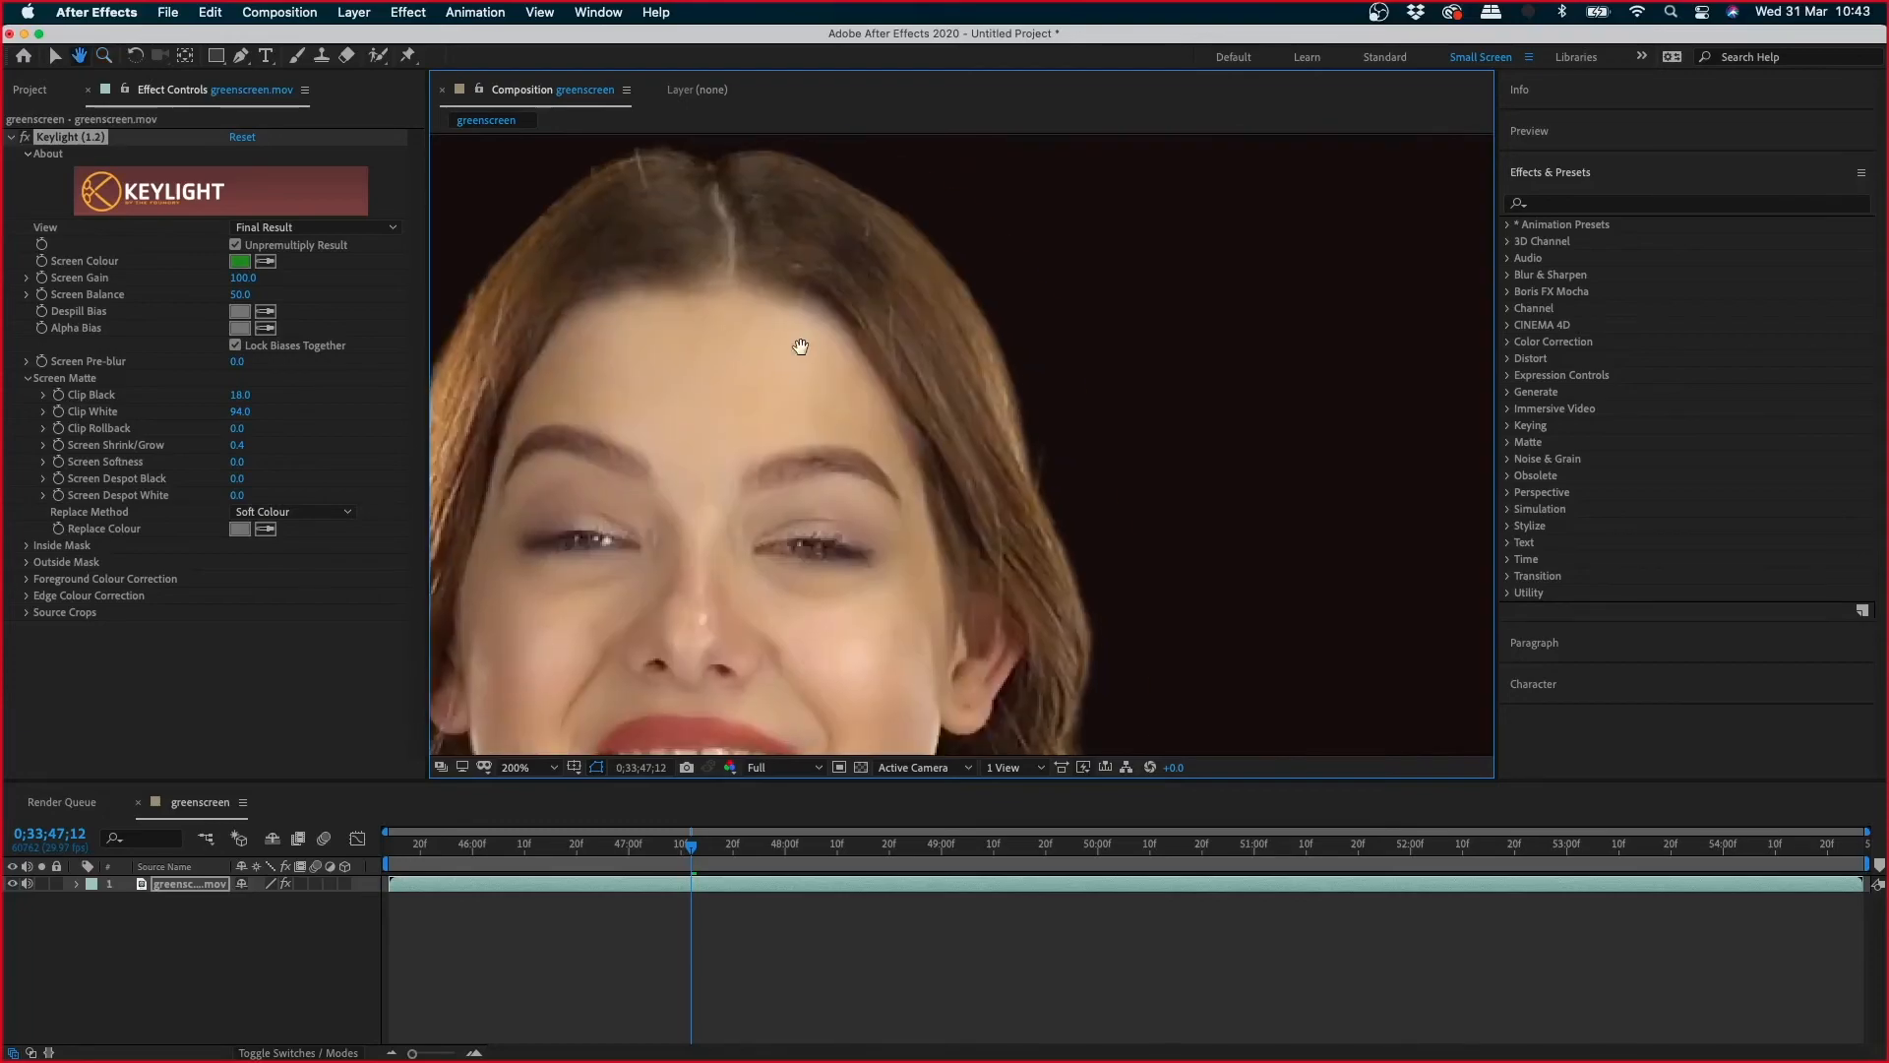
pyautogui.scroll(-2, 921, 453)
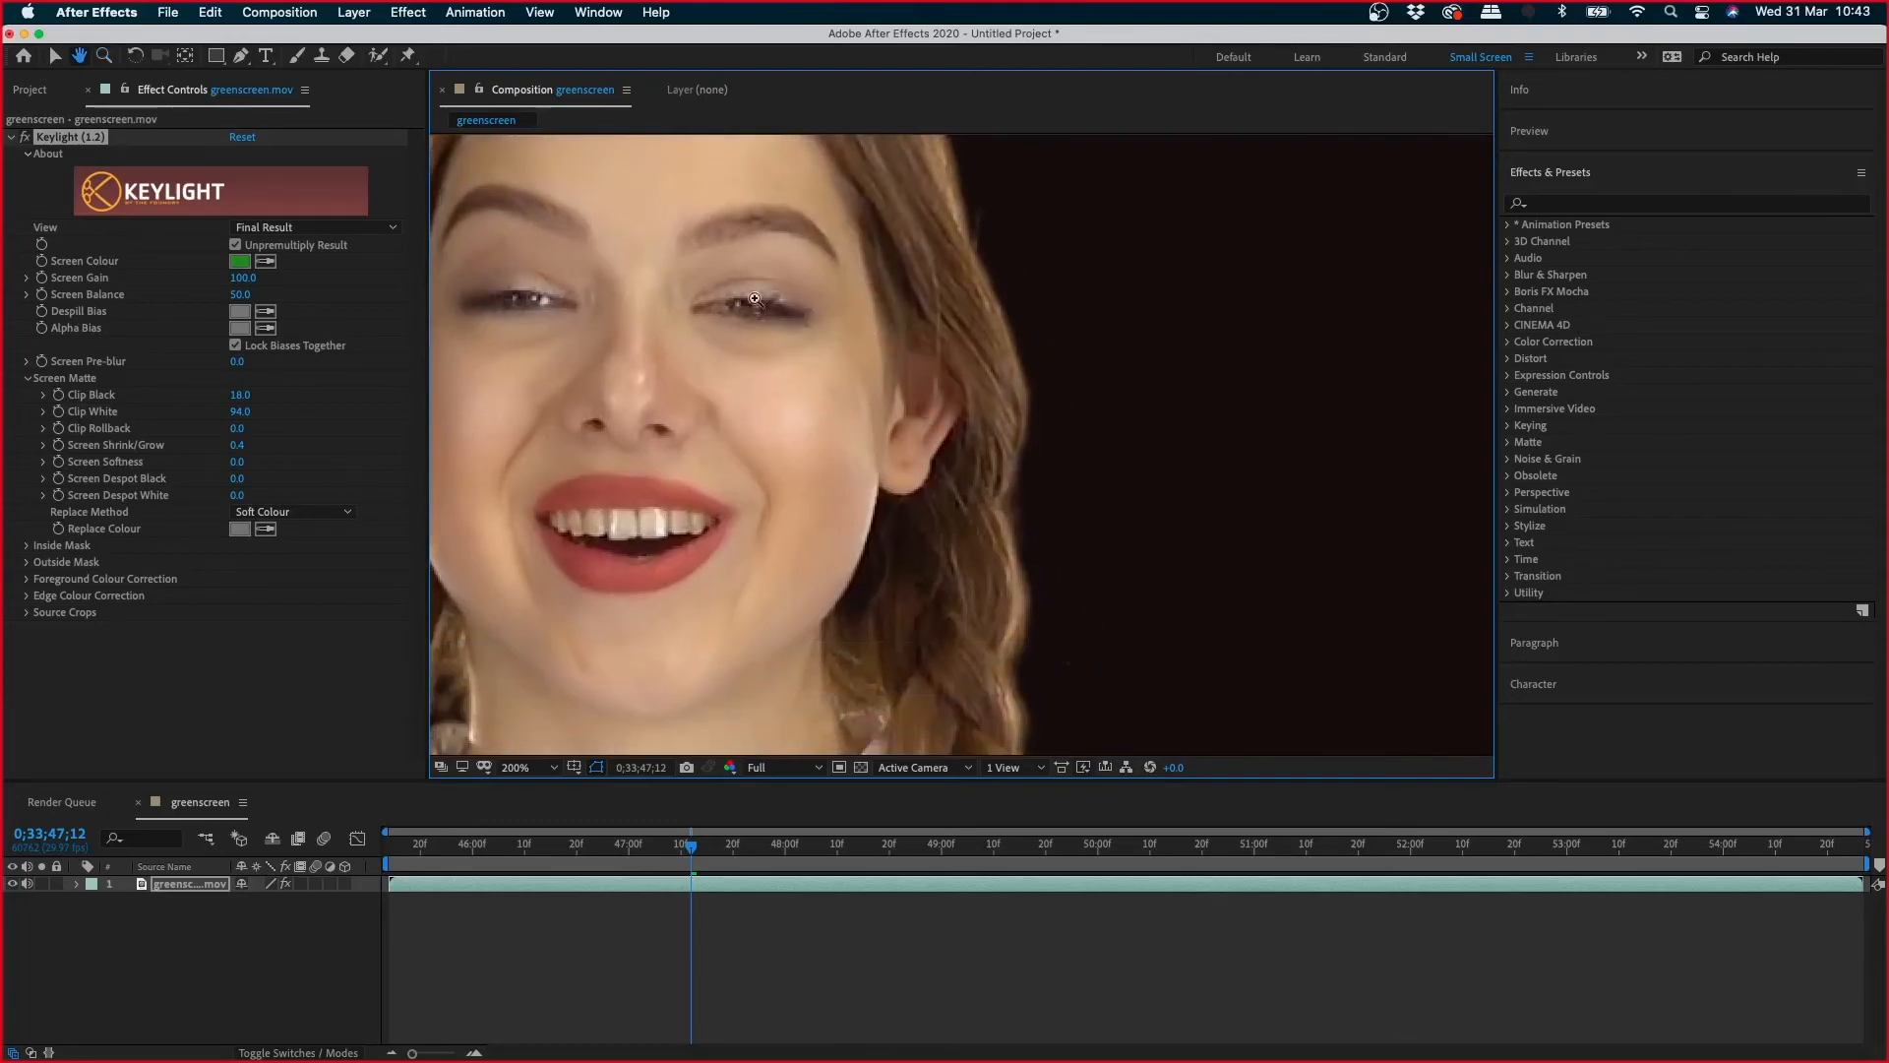
pyautogui.scroll(3, 950, 448)
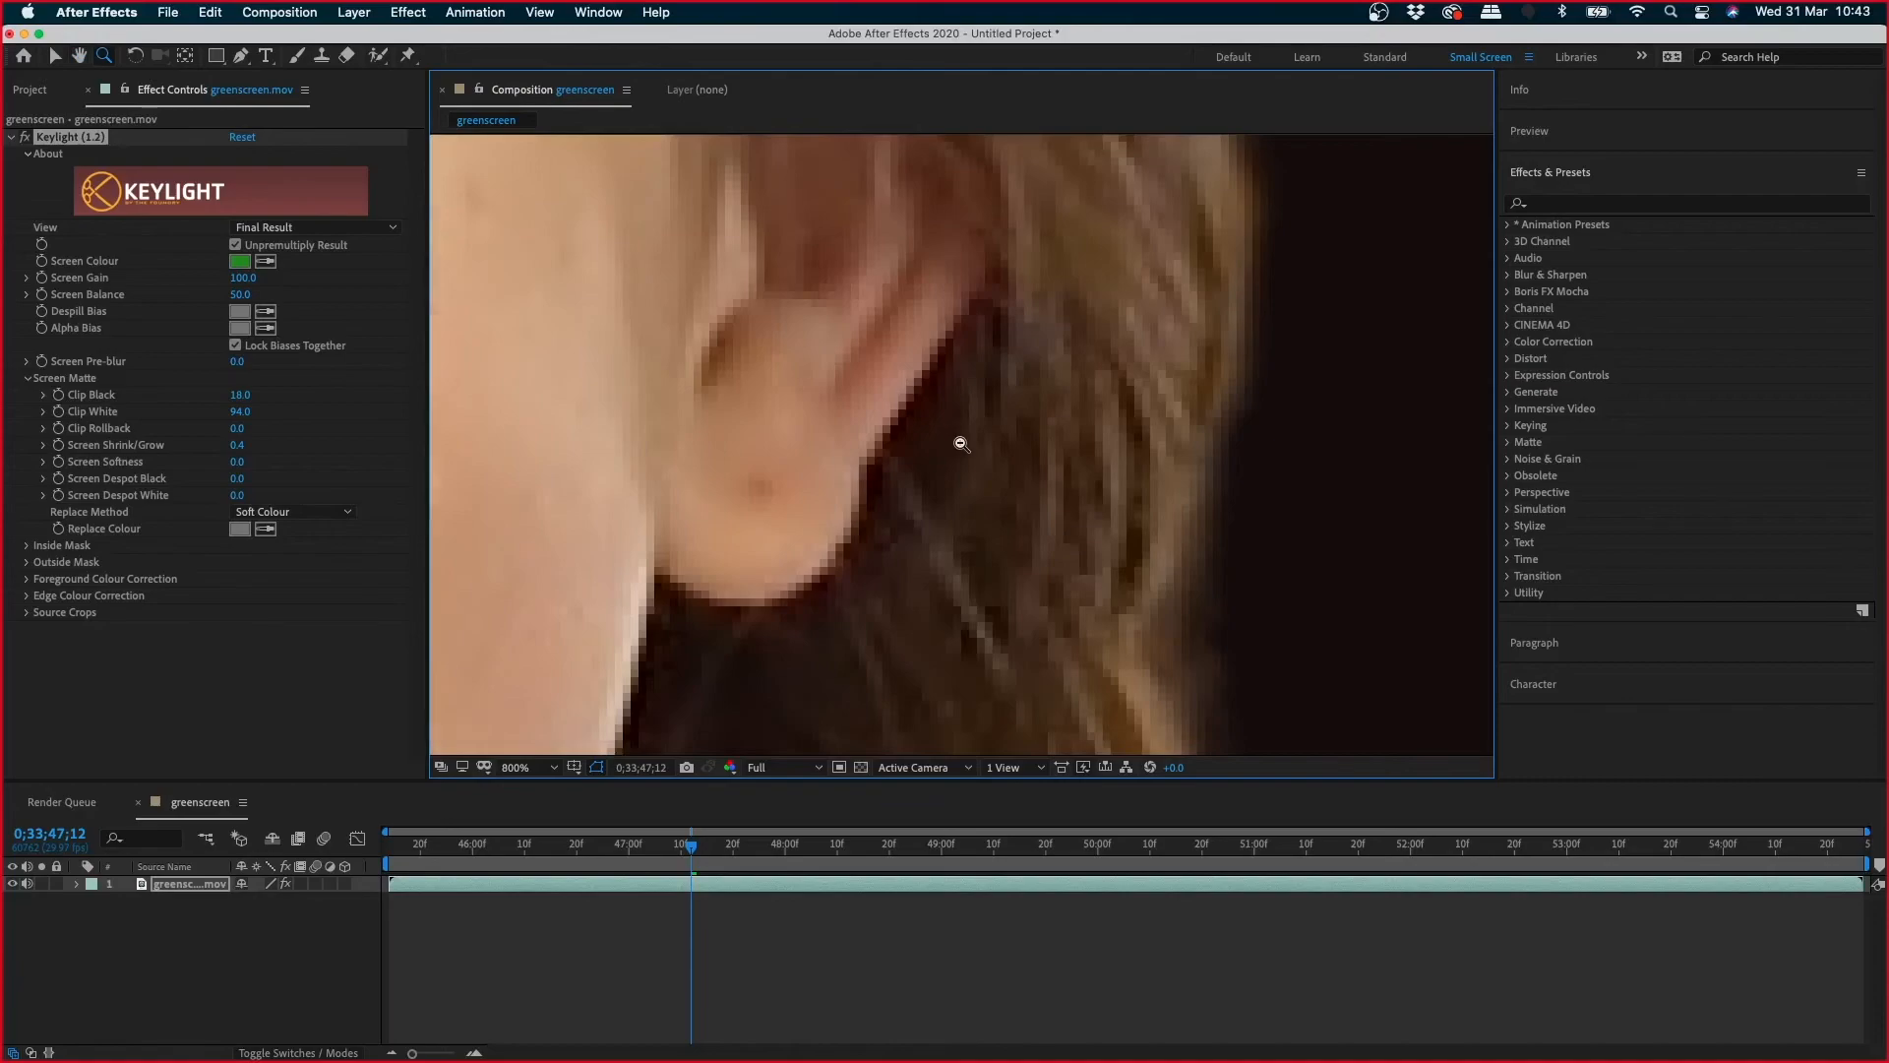
pyautogui.scroll(-4, 962, 444)
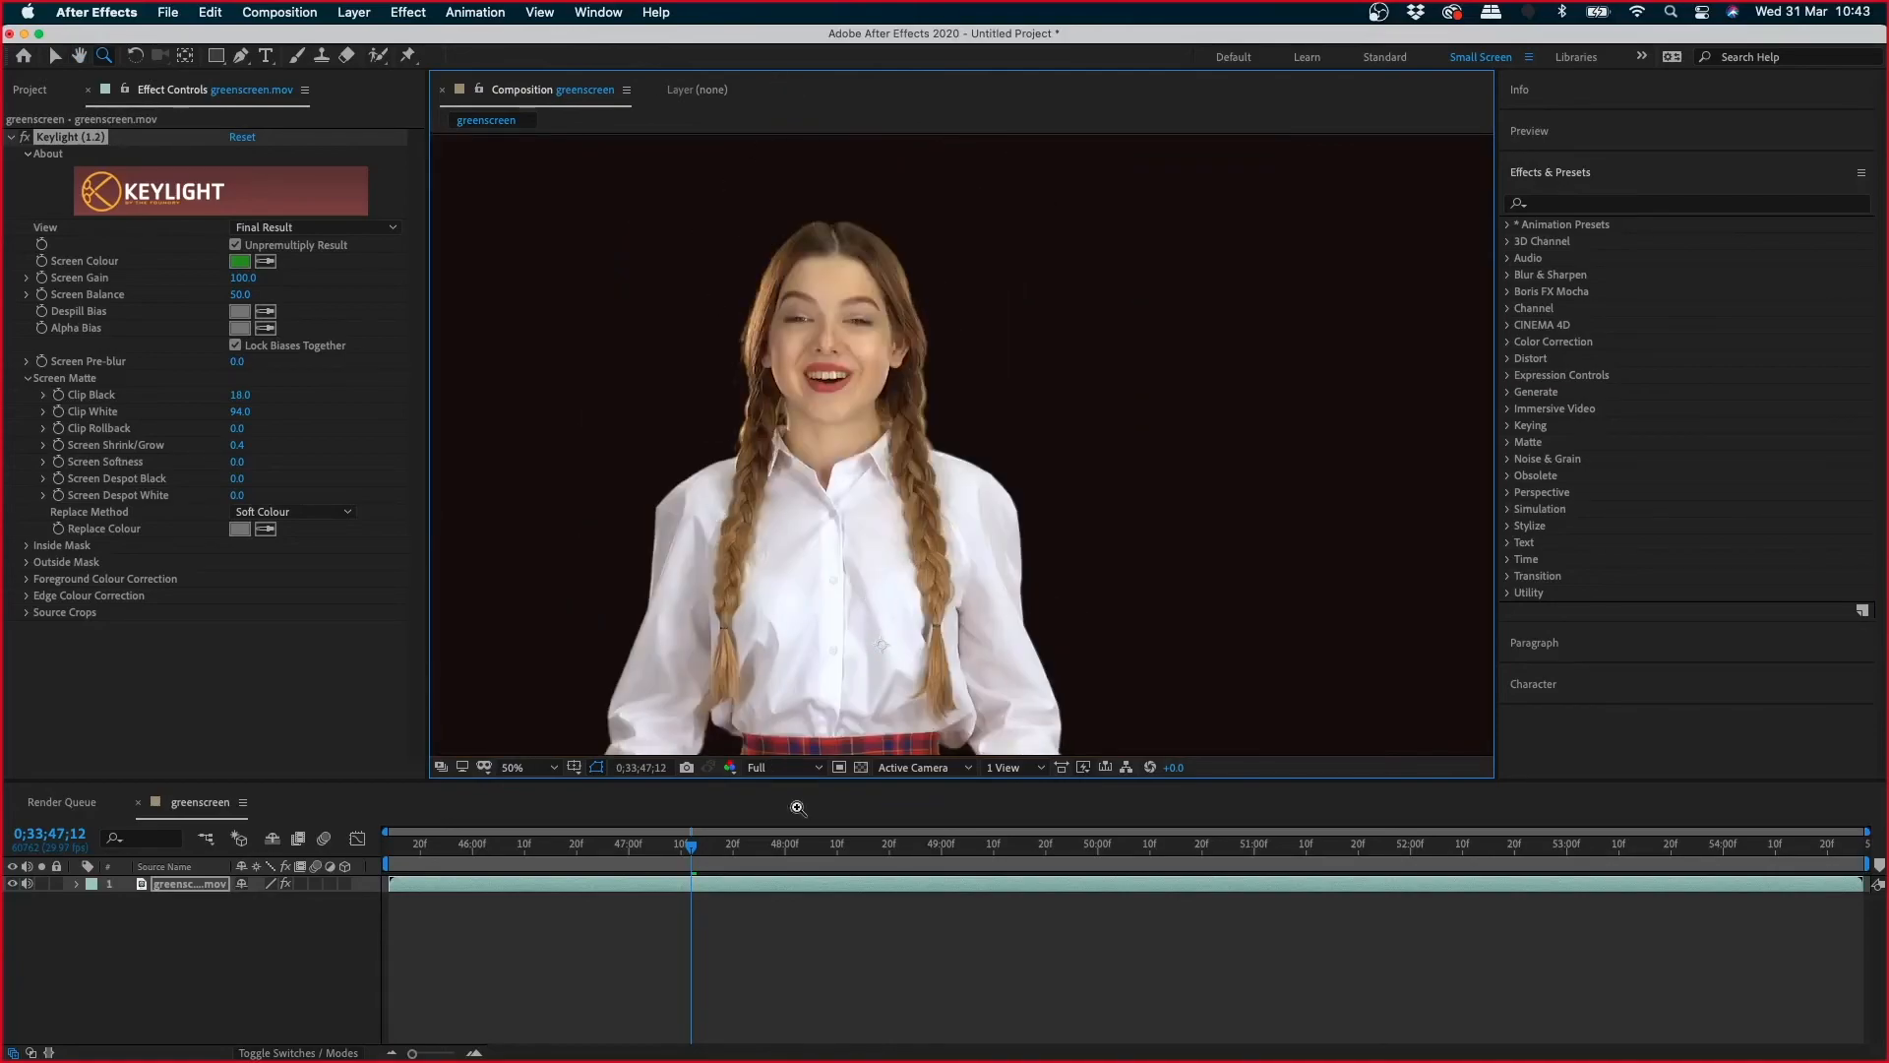
pyautogui.keyDown('alt'); pyautogui.click(977, 607); pyautogui.keyUp('alt')
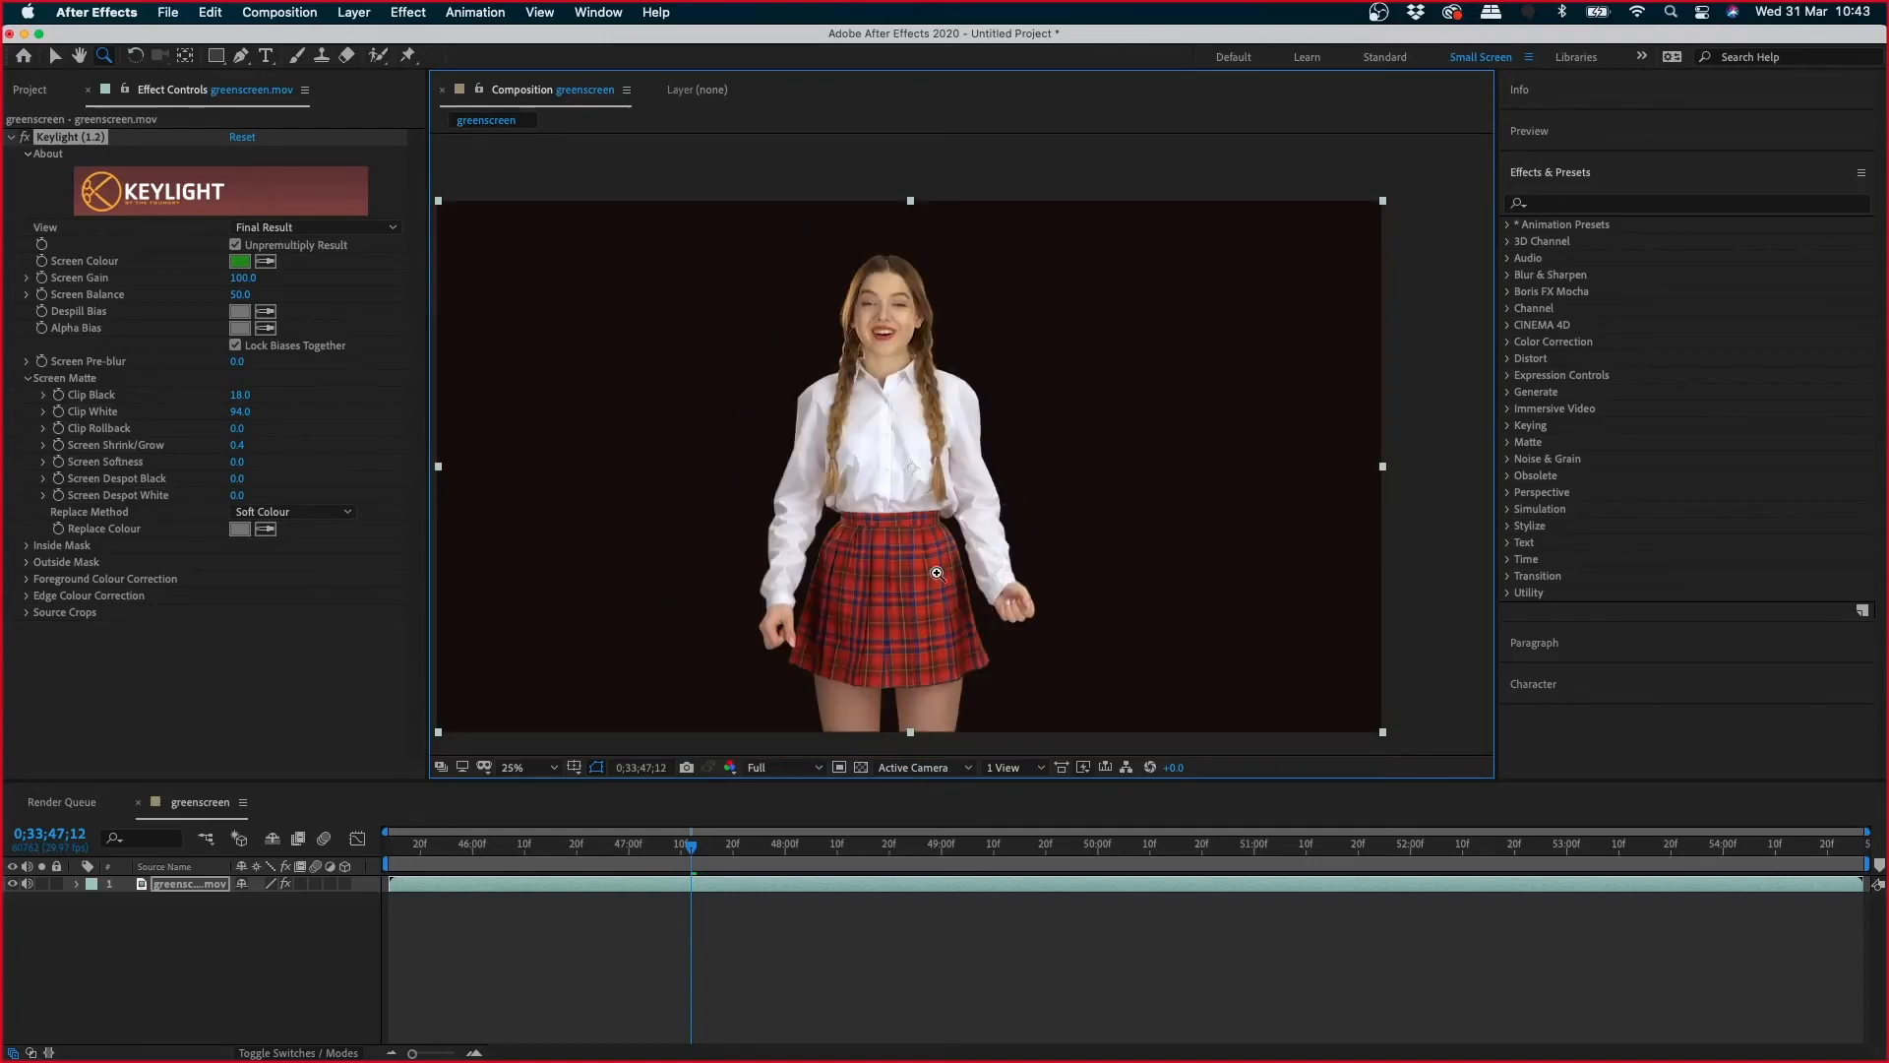
# - Try enlarging the greenscreen.mov layer to a Scale of 200%, and undo the enlargement
pyautogui.press('s')
pyautogui.moveTo(293, 913); pyautogui.dragTo(858, 457)
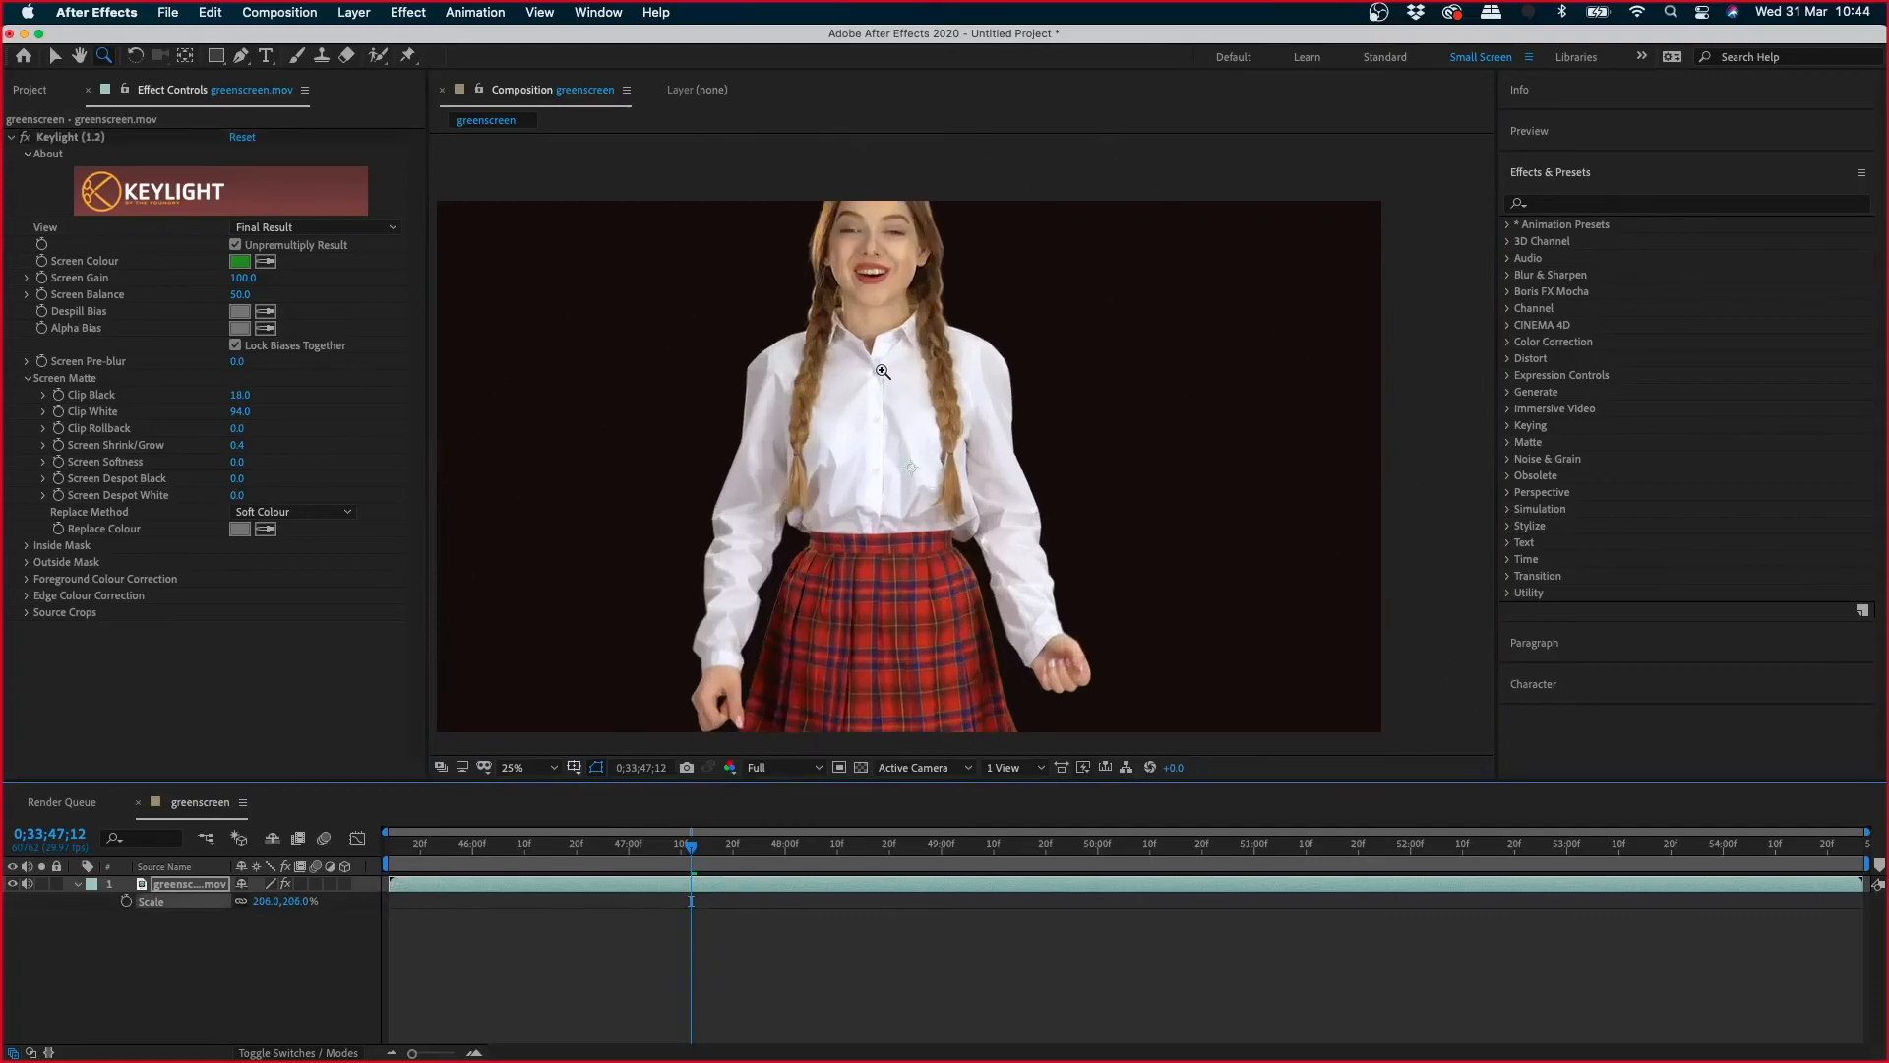
pyautogui.press('v')
pyautogui.click(864, 541)
pyautogui.press('super+z')
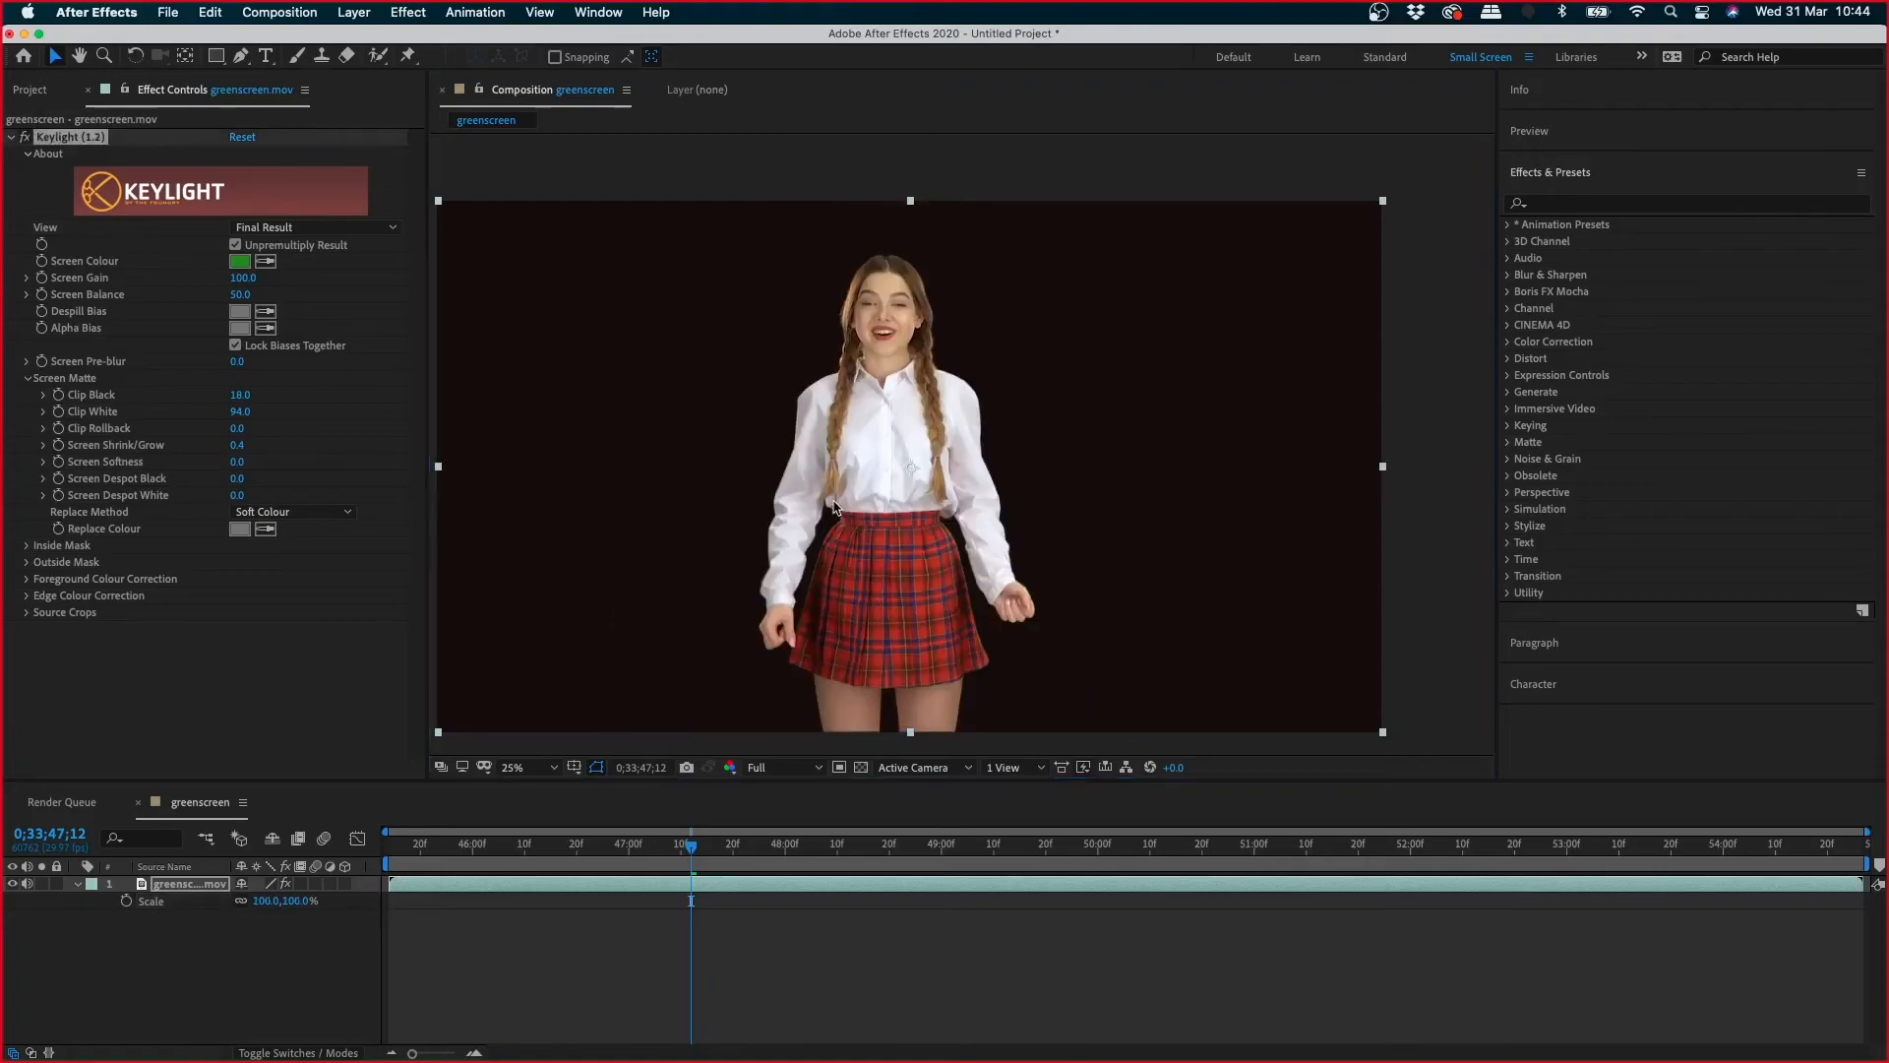
# - Change the greenscreen composition's settings to the HDTV 1080 29.97 preset
pyautogui.press('super+k')
pyautogui.click(887, 541)
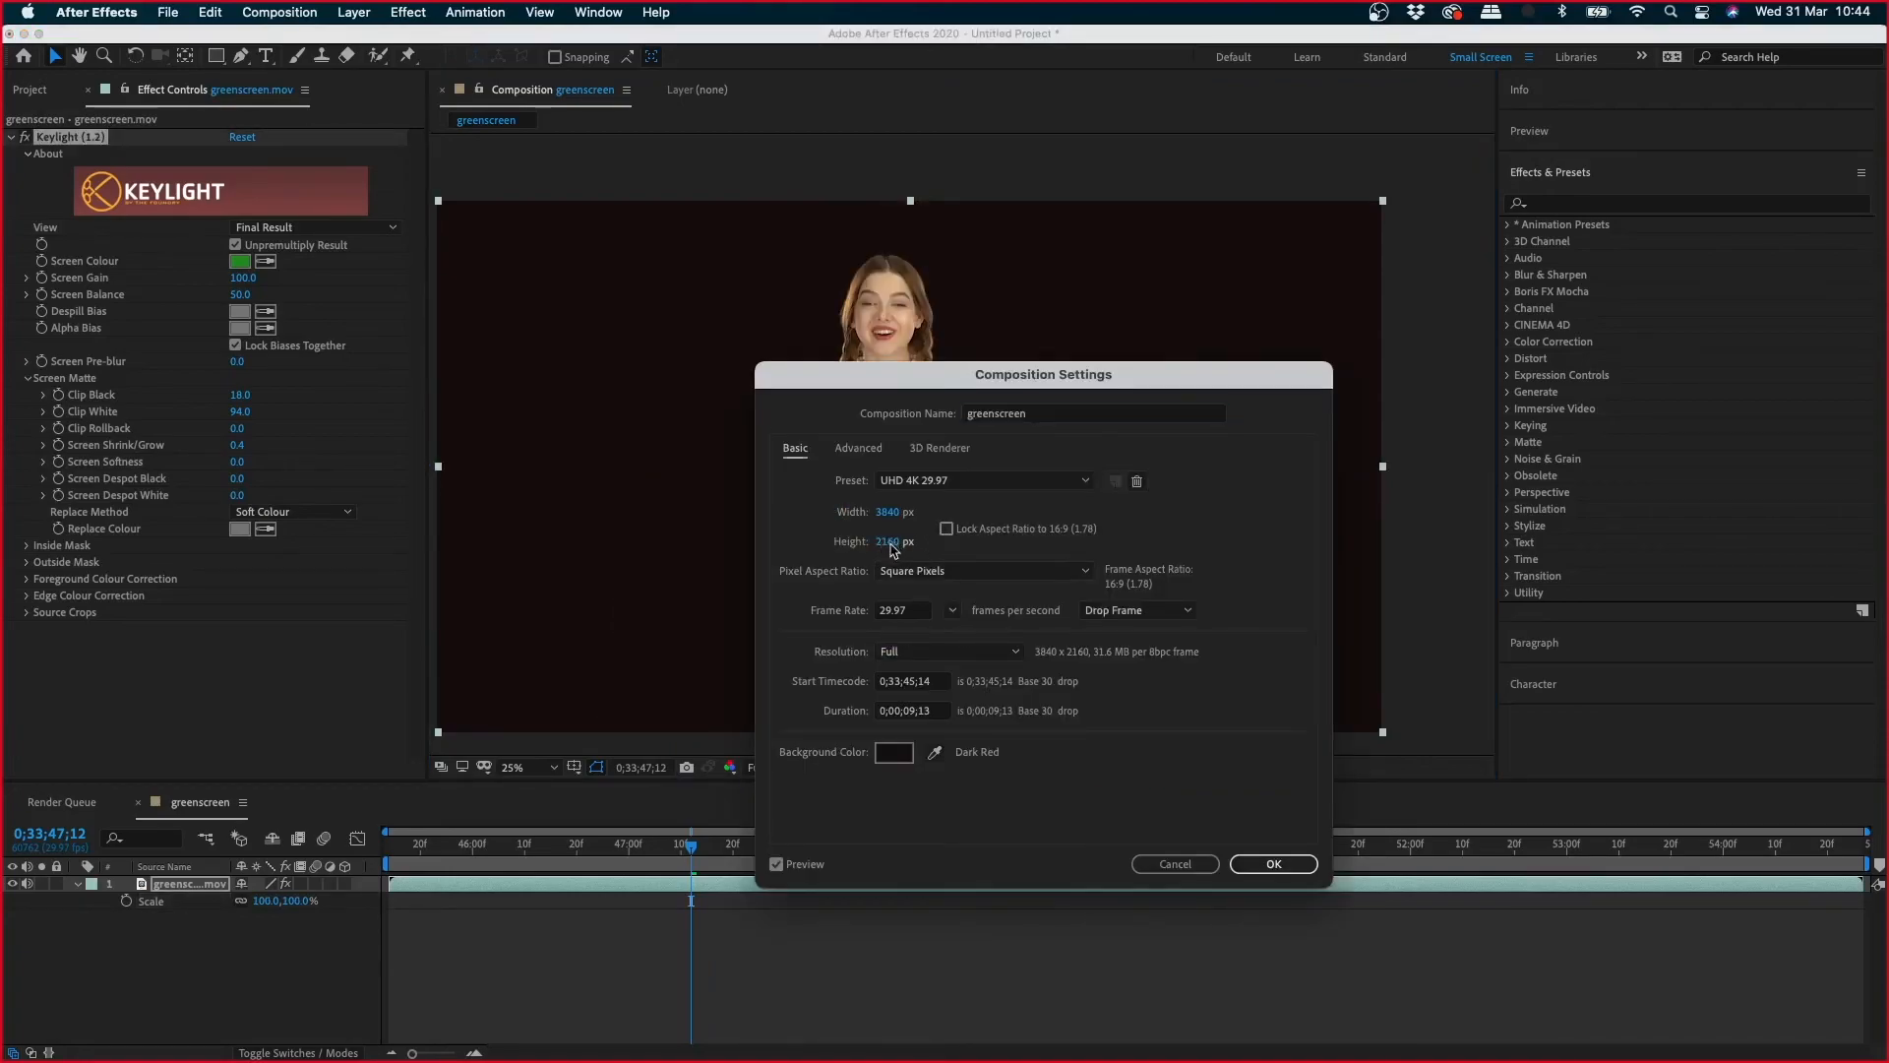
pyautogui.click(984, 480)
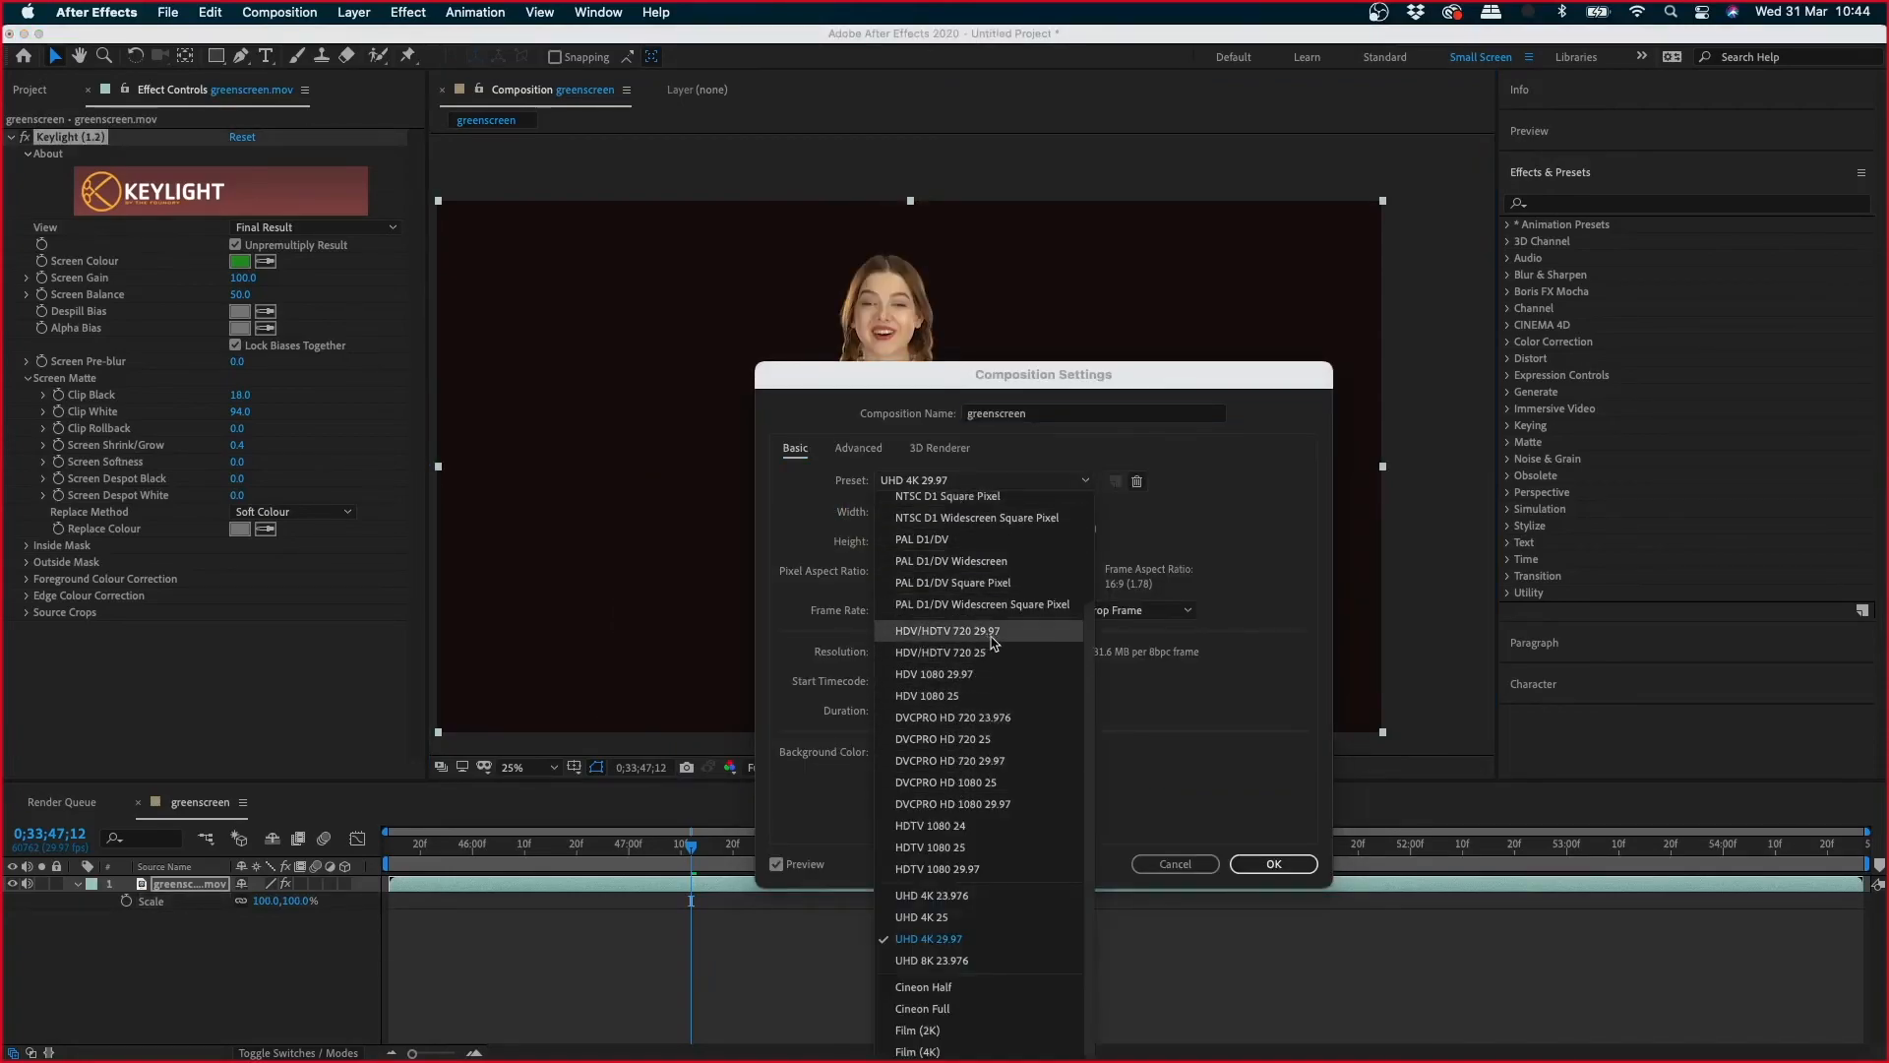
pyautogui.click(970, 869)
pyautogui.press('Return')
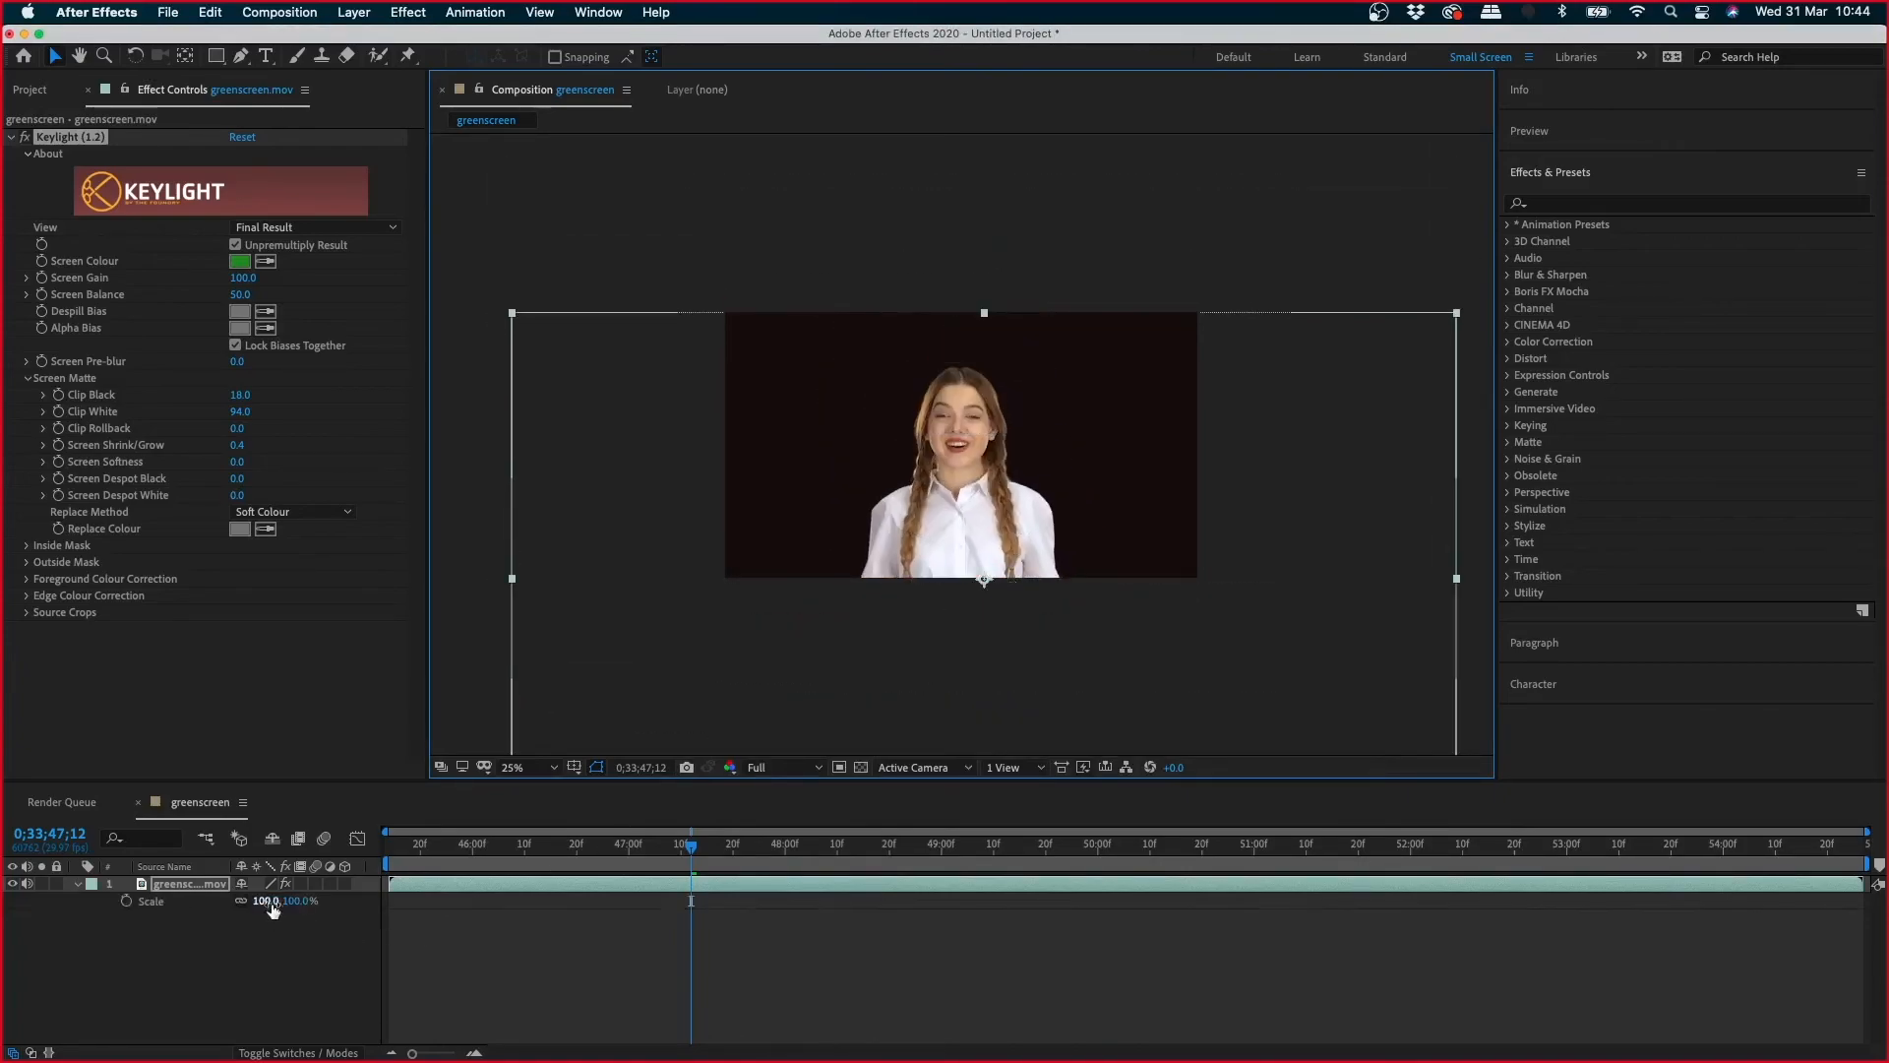
# - Scale the greenscreen.mov layer to 96% and reposition it so the woman's head and torso fill the frame centre
pyautogui.moveTo(276, 901)
pyautogui.mouseDown()
pyautogui.moveTo(254, 902)
pyautogui.moveTo(271, 901)
pyautogui.mouseUp()
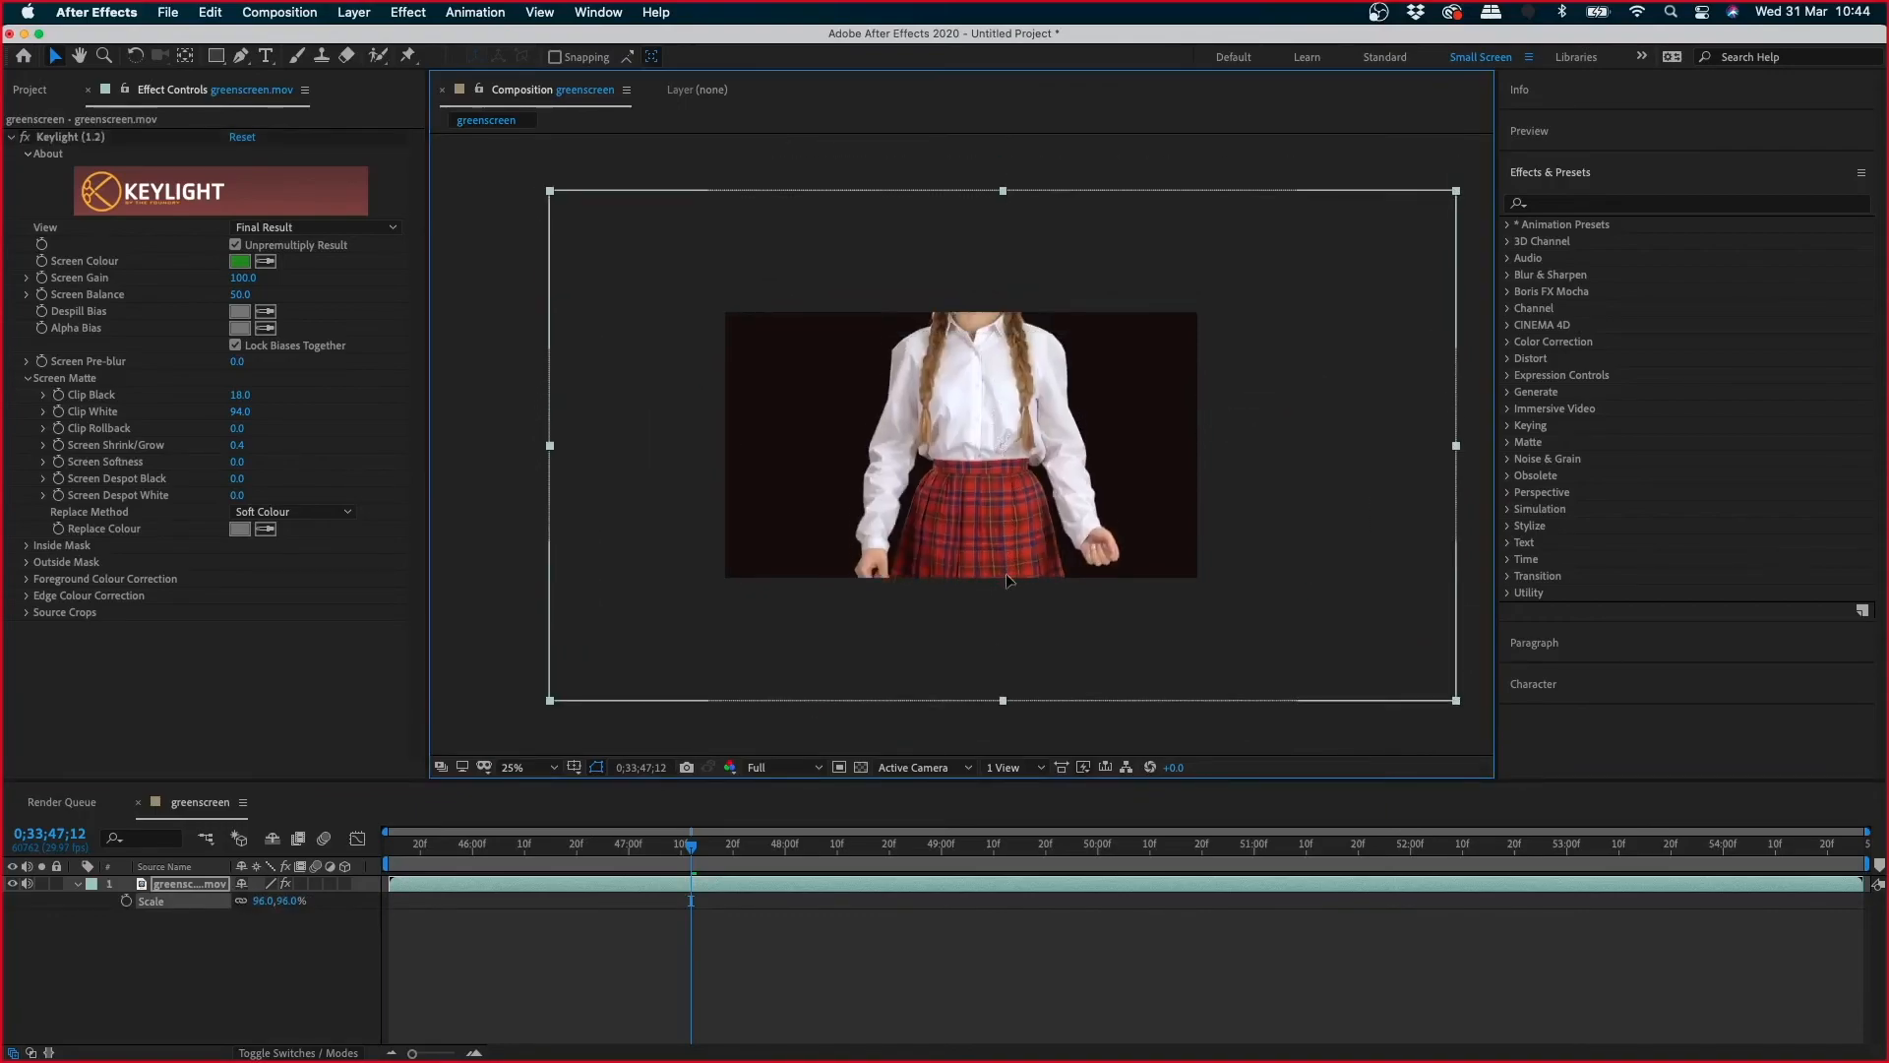
pyautogui.moveTo(1006, 573); pyautogui.dragTo(982, 655)
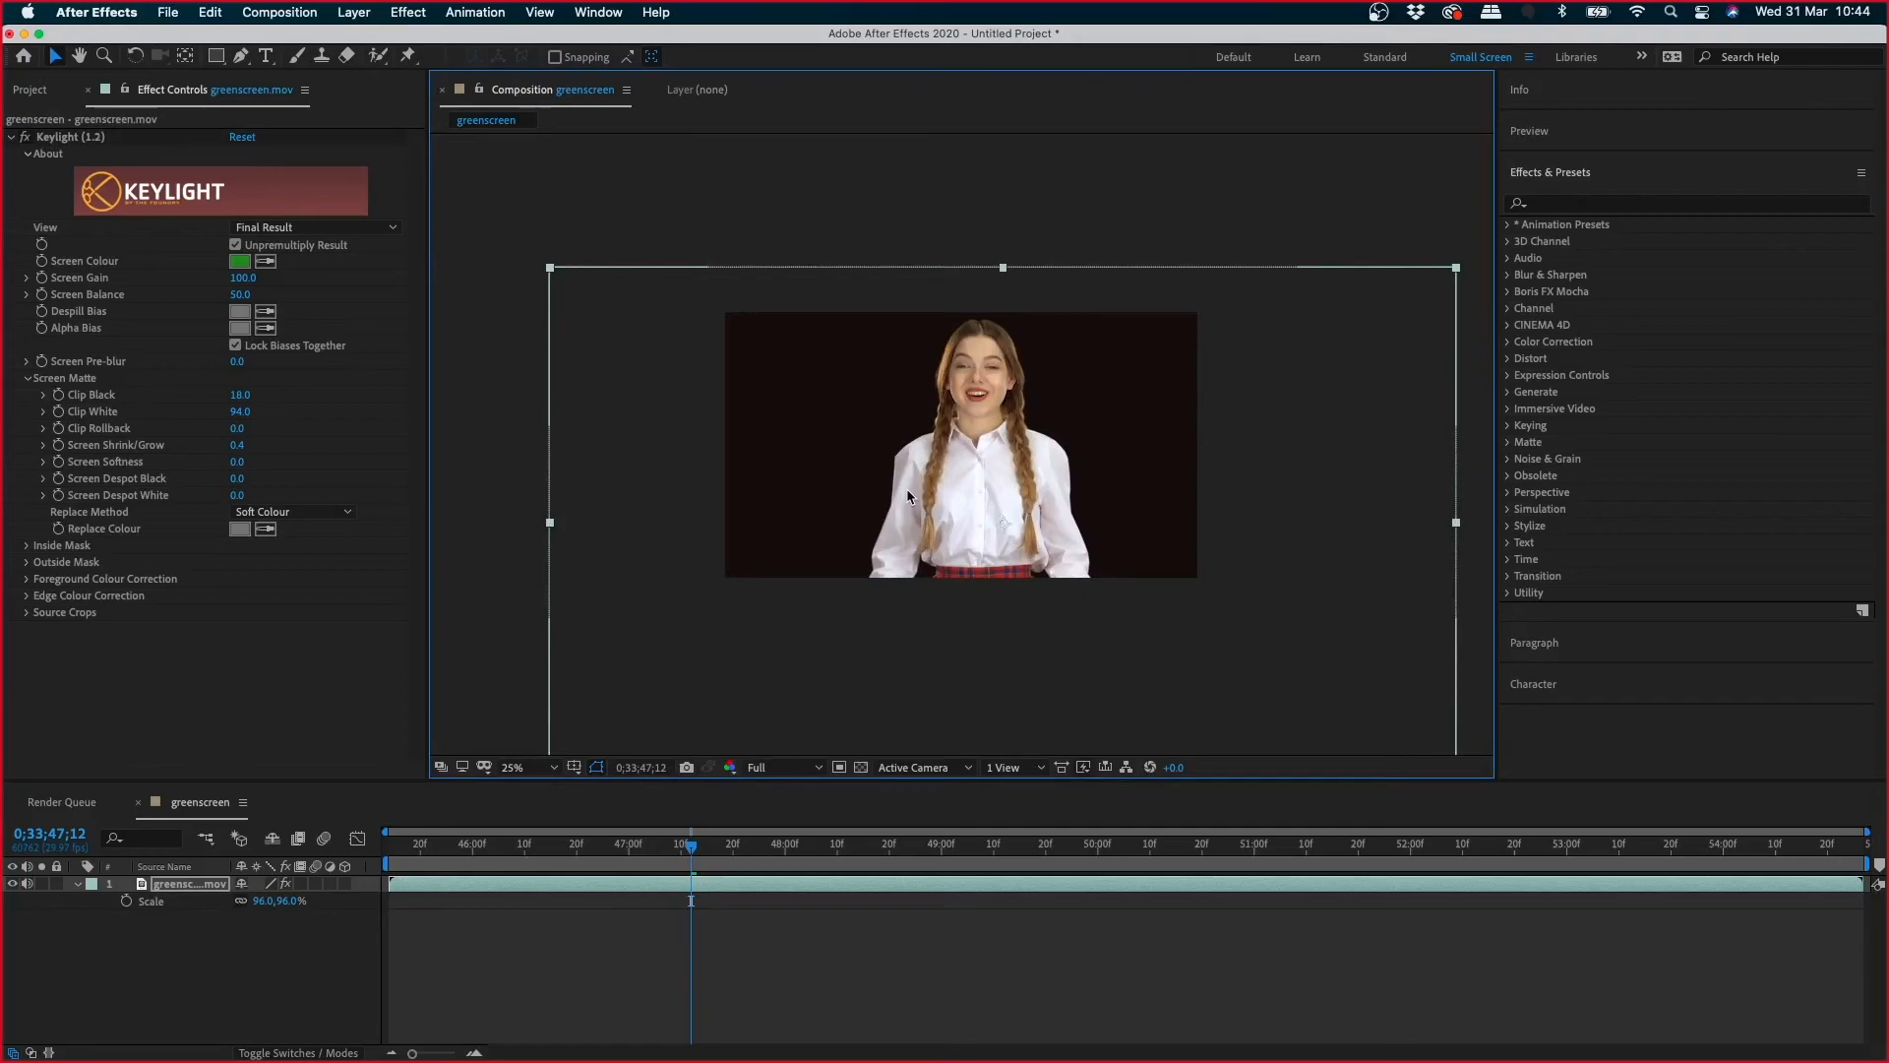
pyautogui.moveTo(906, 488); pyautogui.dragTo(879, 506)
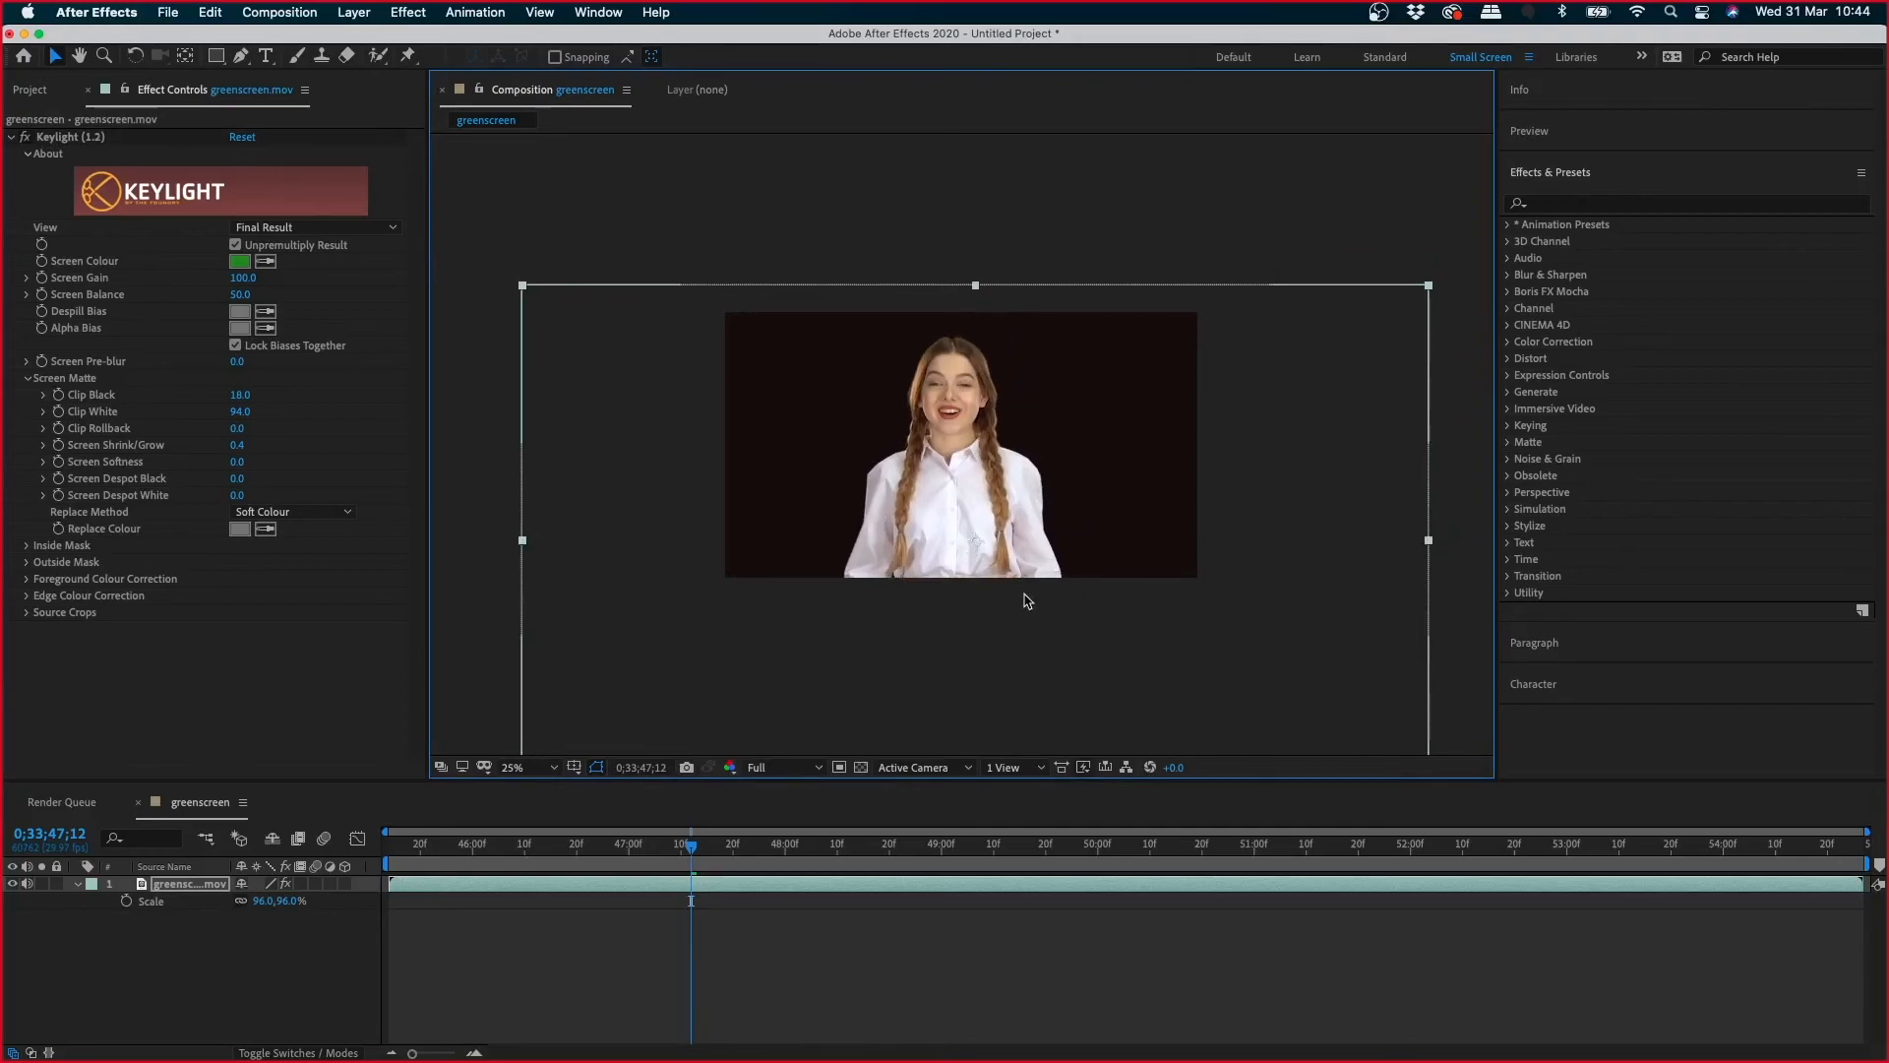
pyautogui.press('F2')
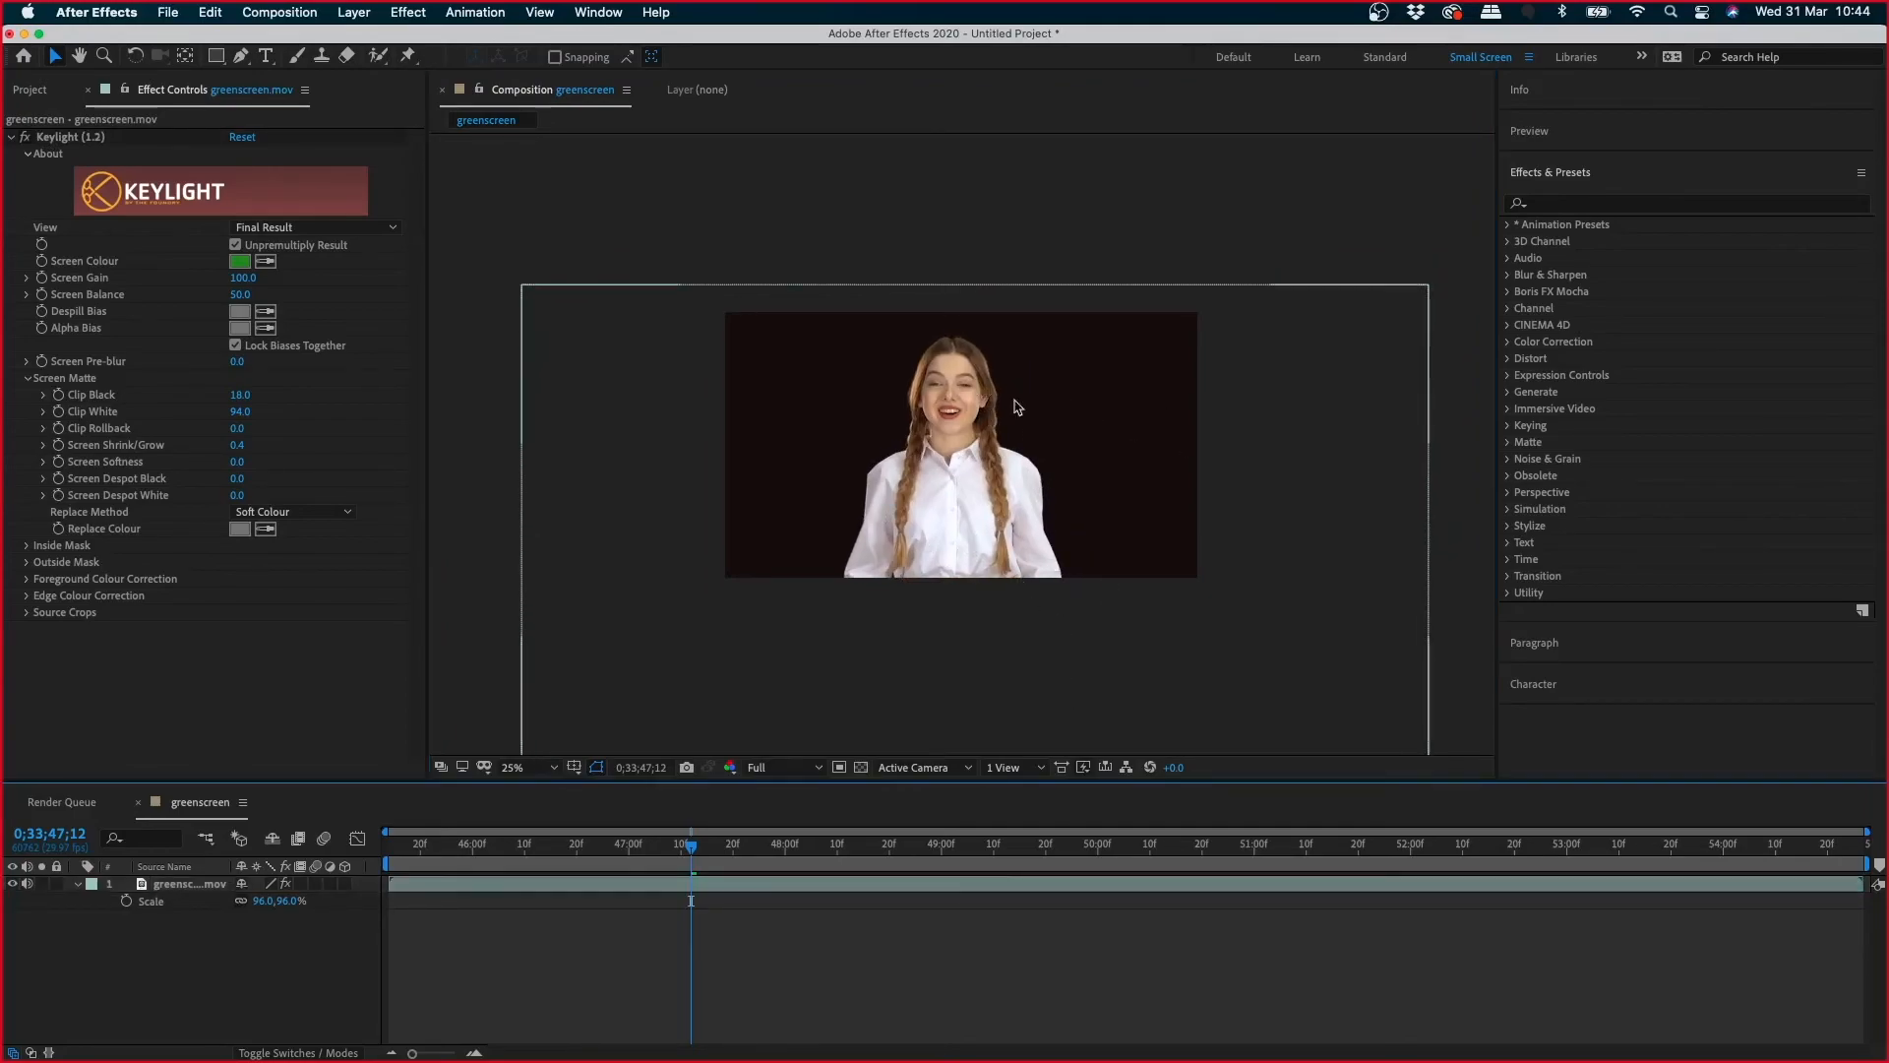
# - Delete the greenscreen.mov layer from the composition and show the project's list of items
pyautogui.click(1058, 454)
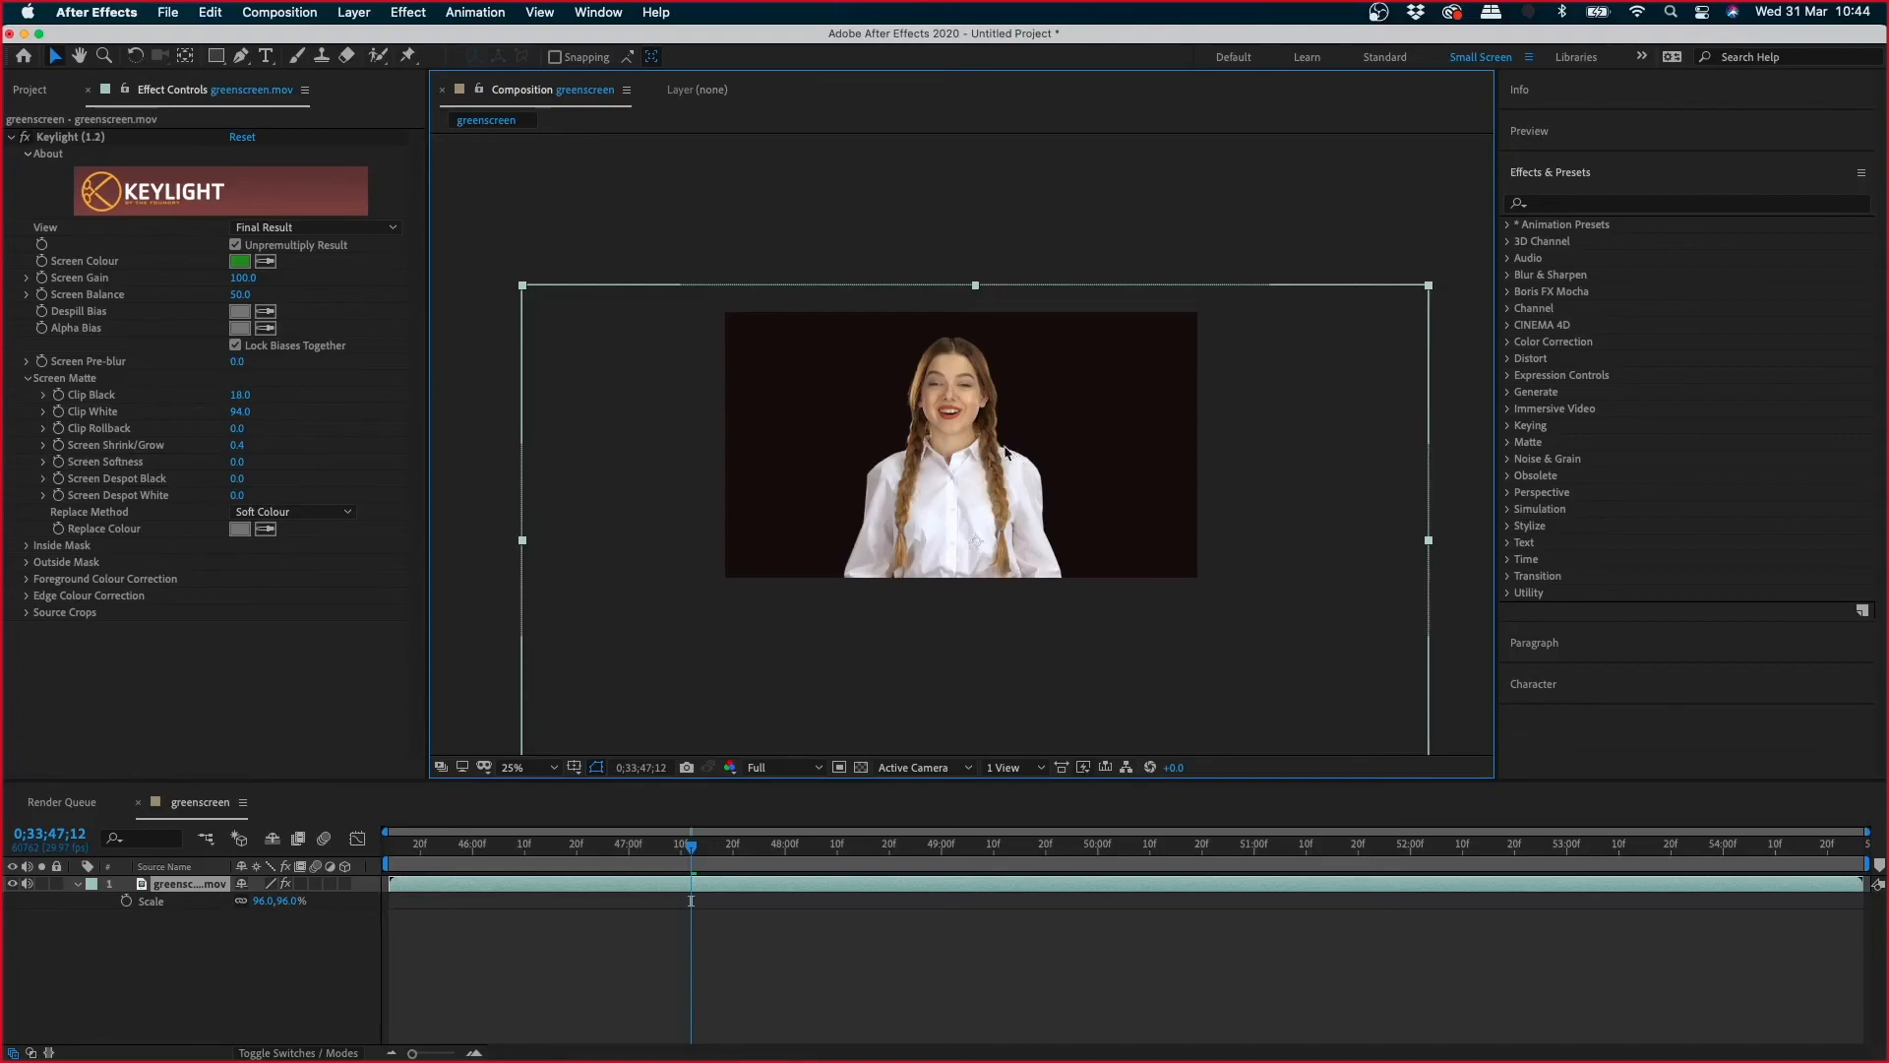
pyautogui.press('Delete')
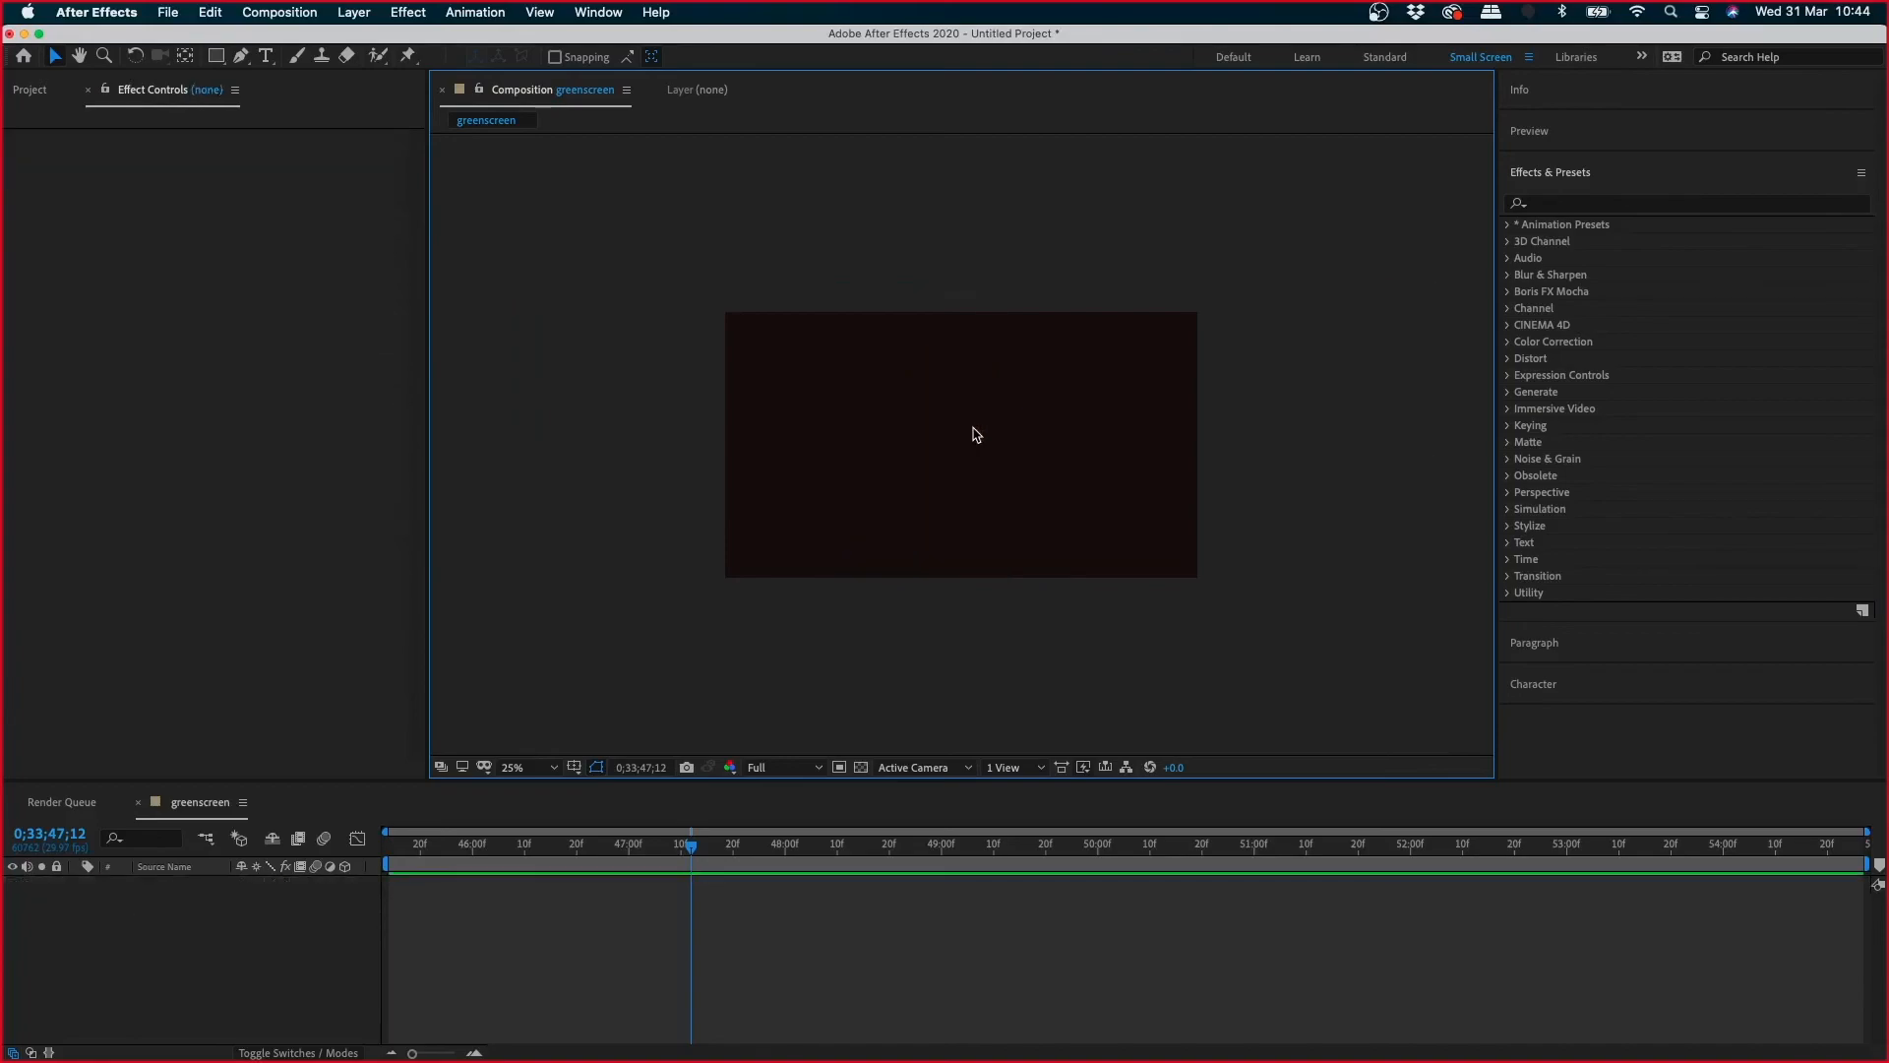
pyautogui.click(29, 90)
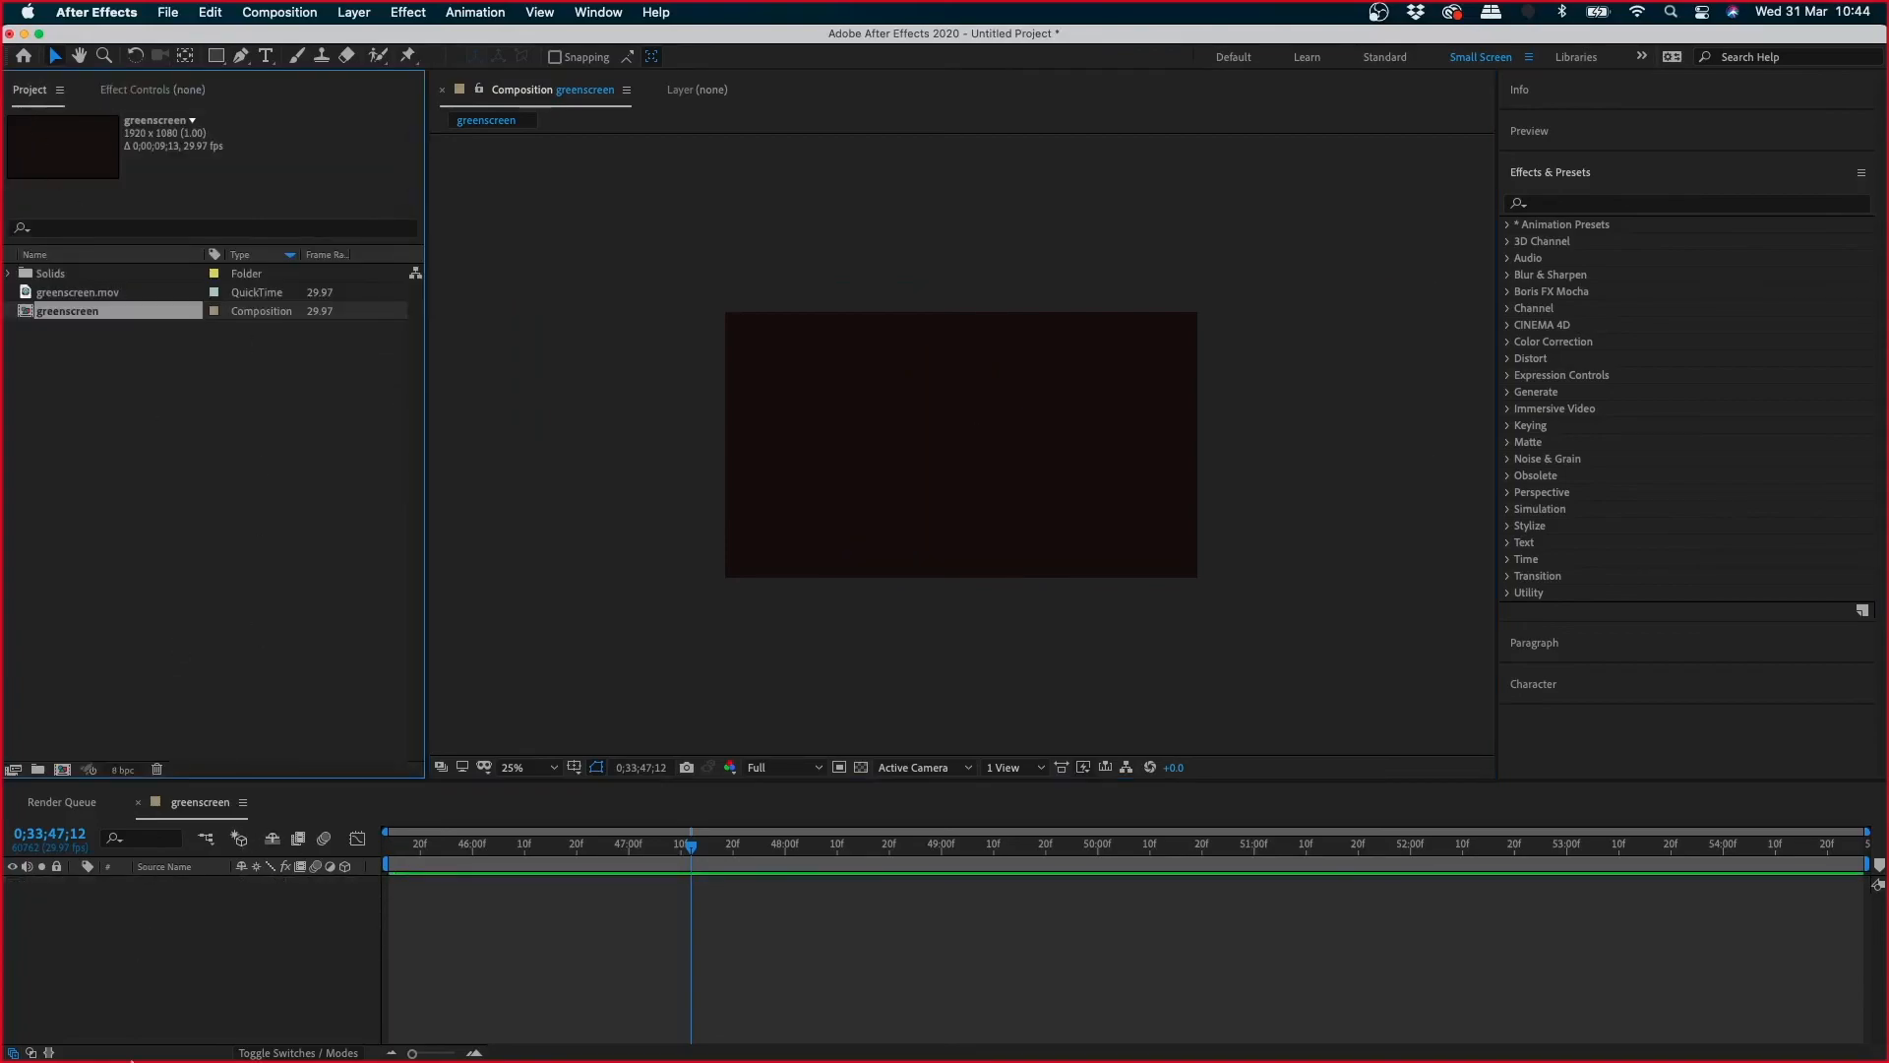
# - Switch to Finder, open the Campaña iPod folder inside Keying, and play Ipod Ad.mp4, pausing it on the green dance shot
pyautogui.moveTo(131, 1060)
pyautogui.click(53, 1030)
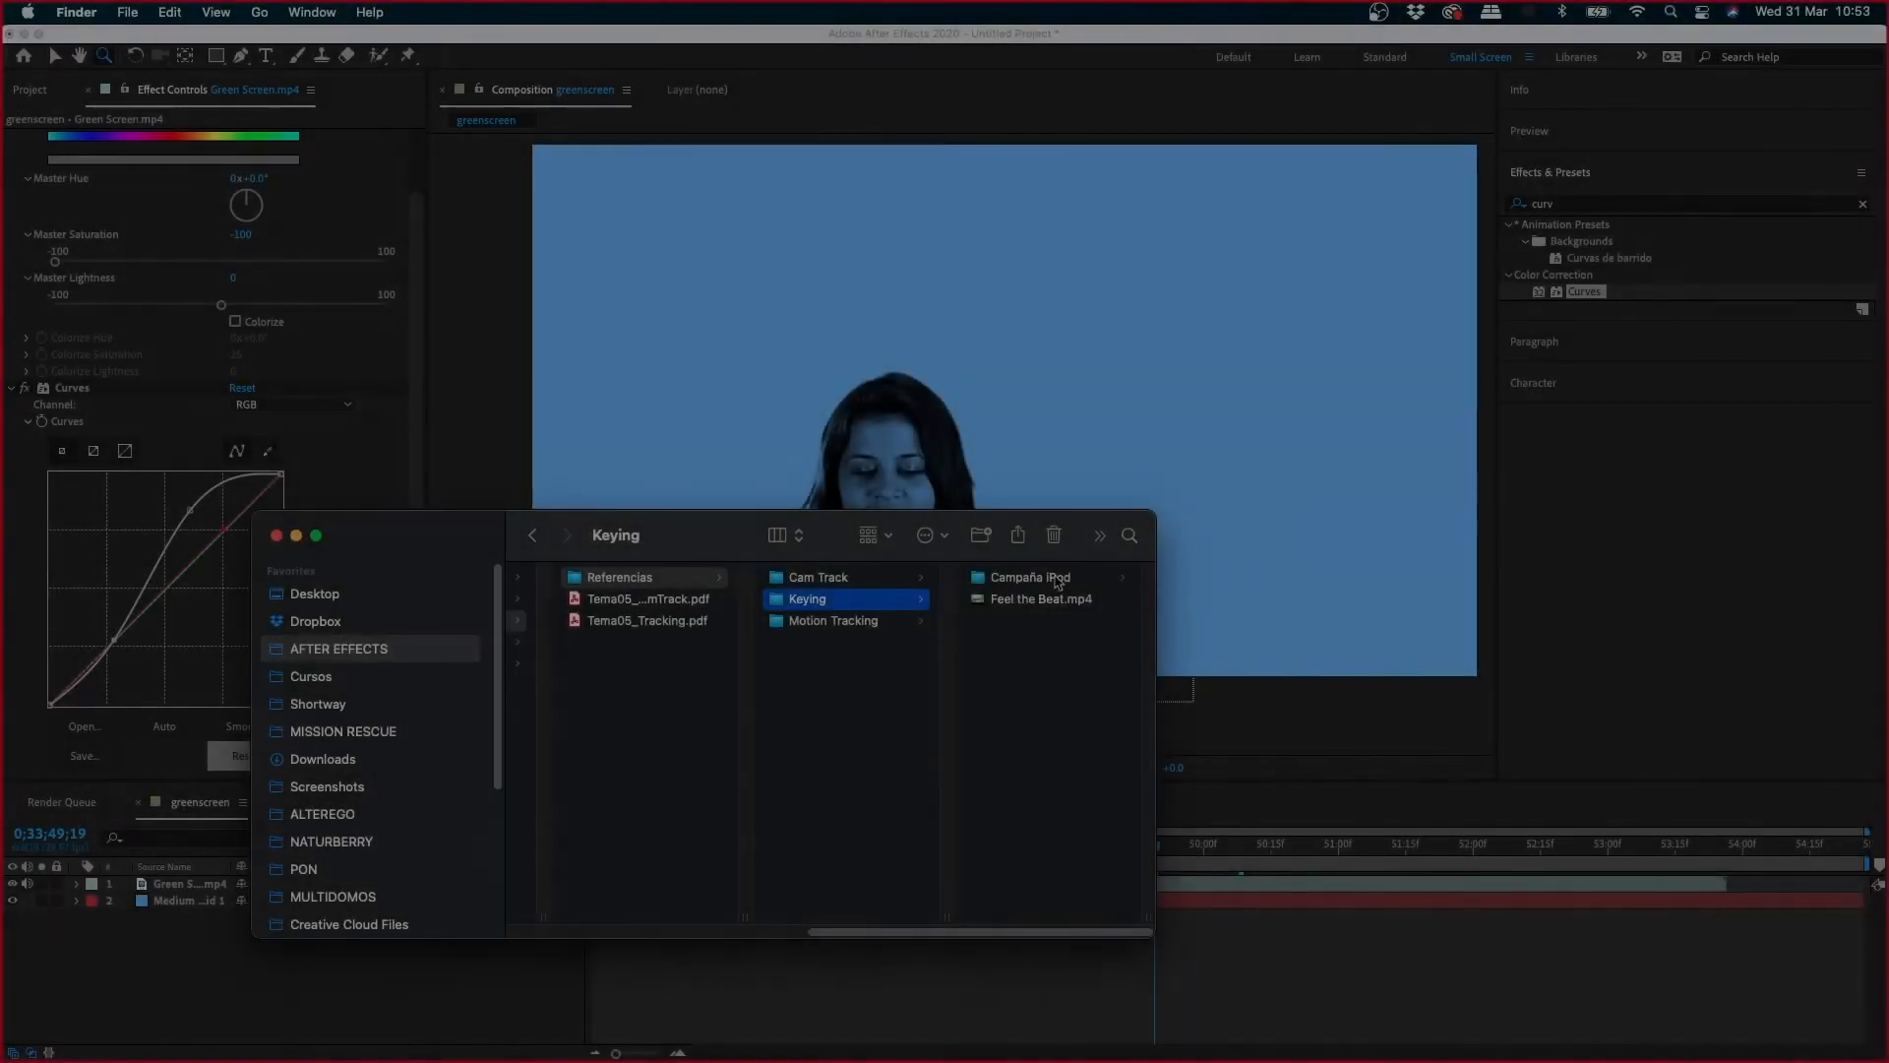
pyautogui.click(1024, 579)
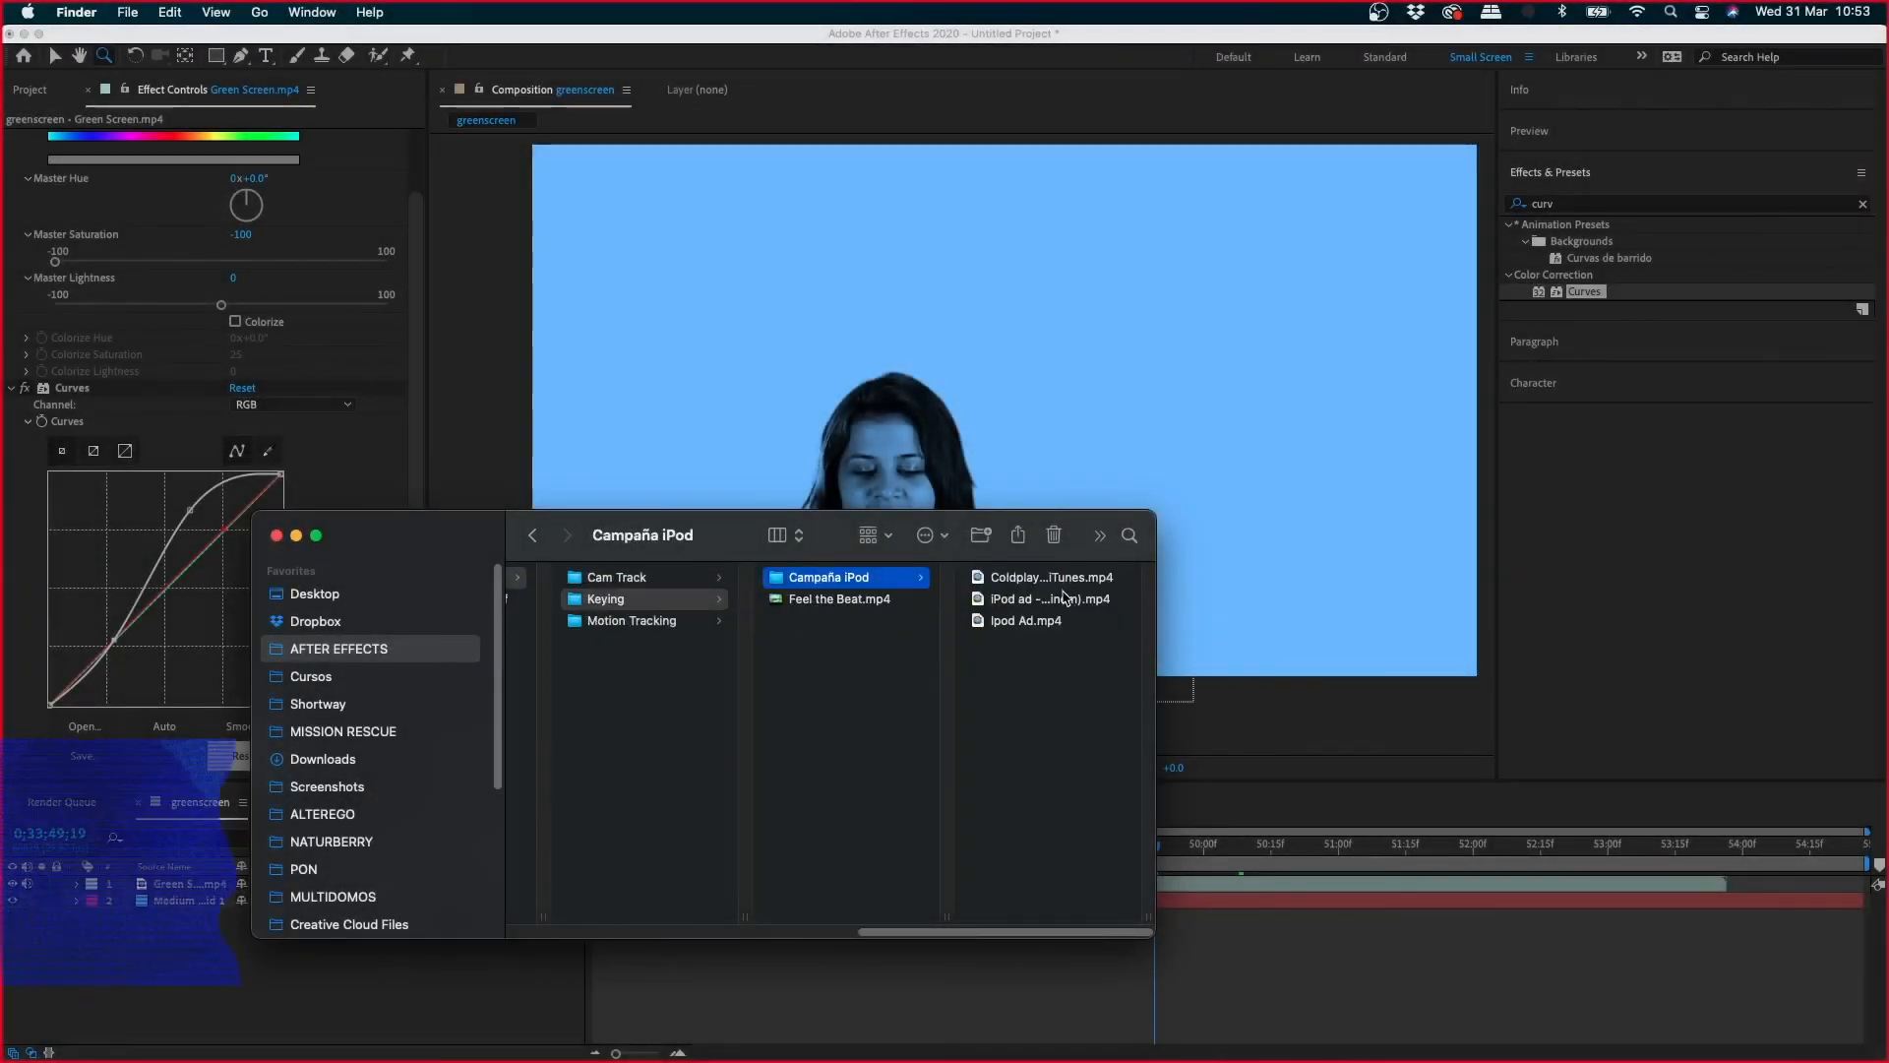
pyautogui.click(1011, 579)
pyautogui.doubleClick(1024, 619)
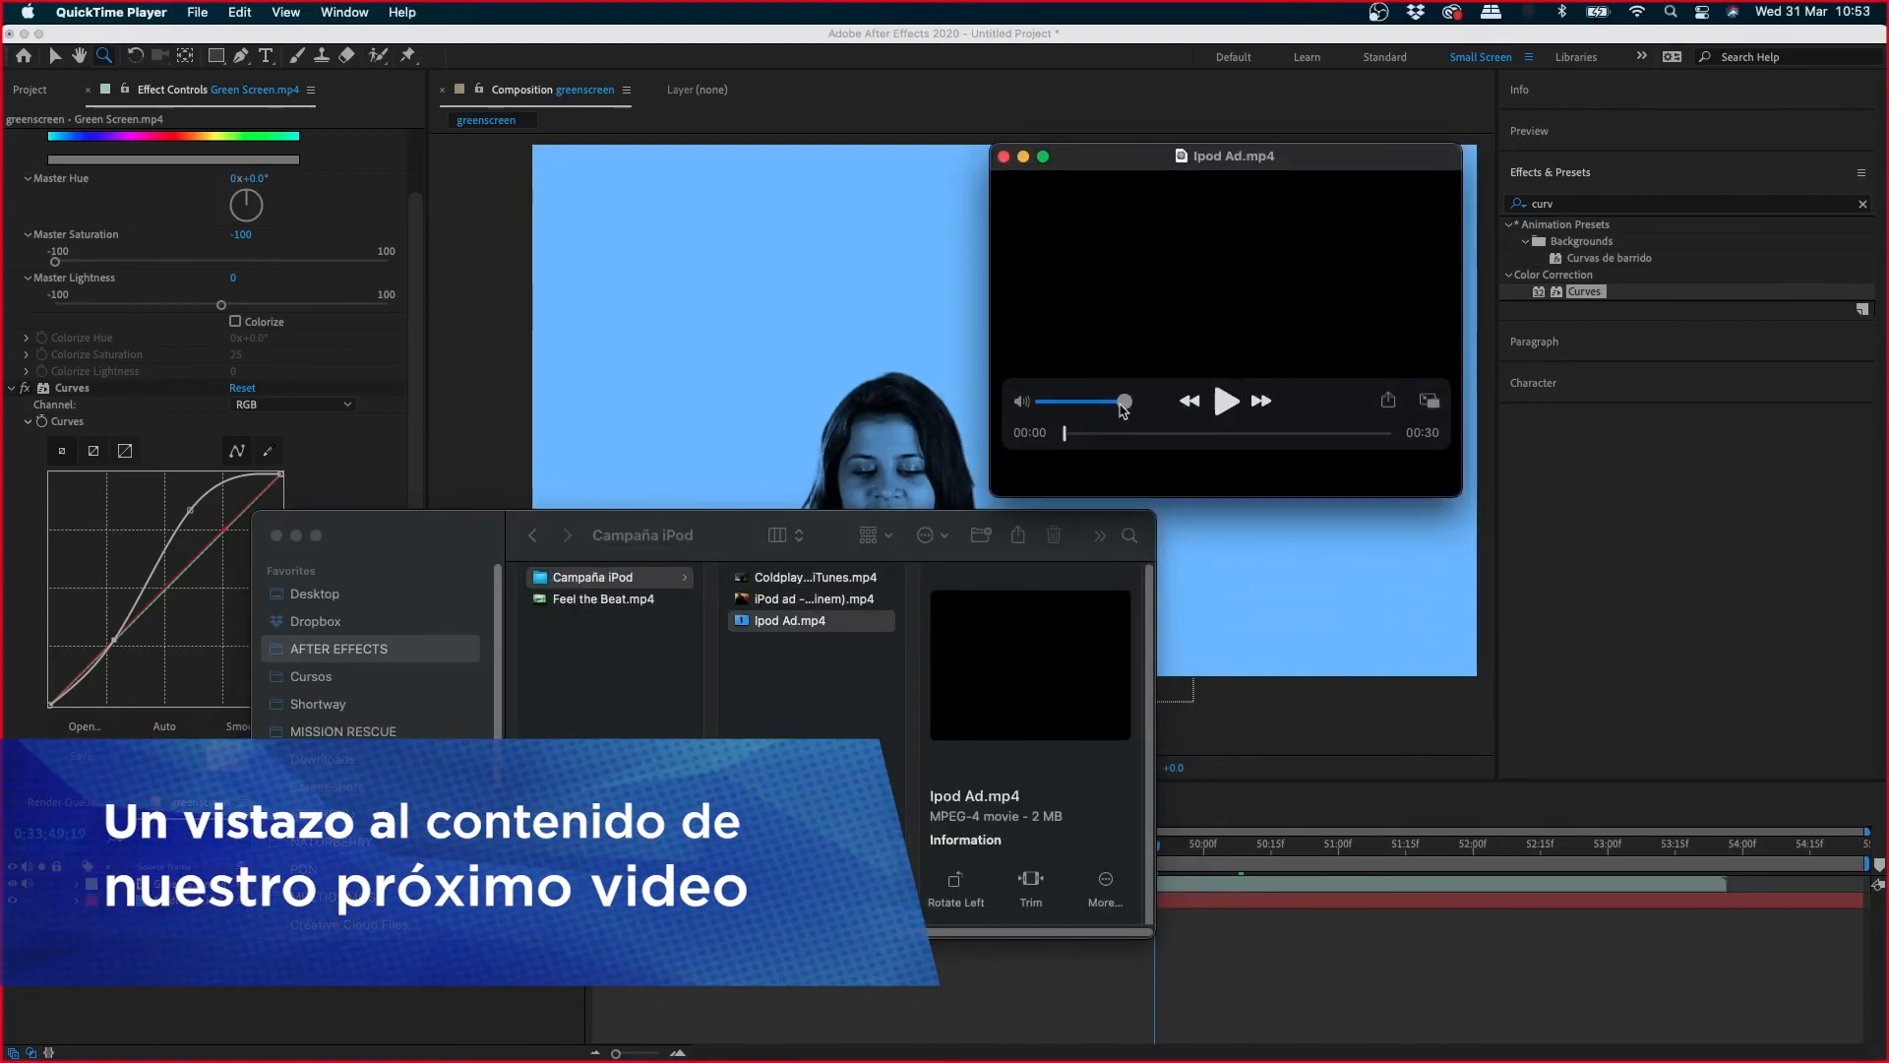
pyautogui.click(1226, 401)
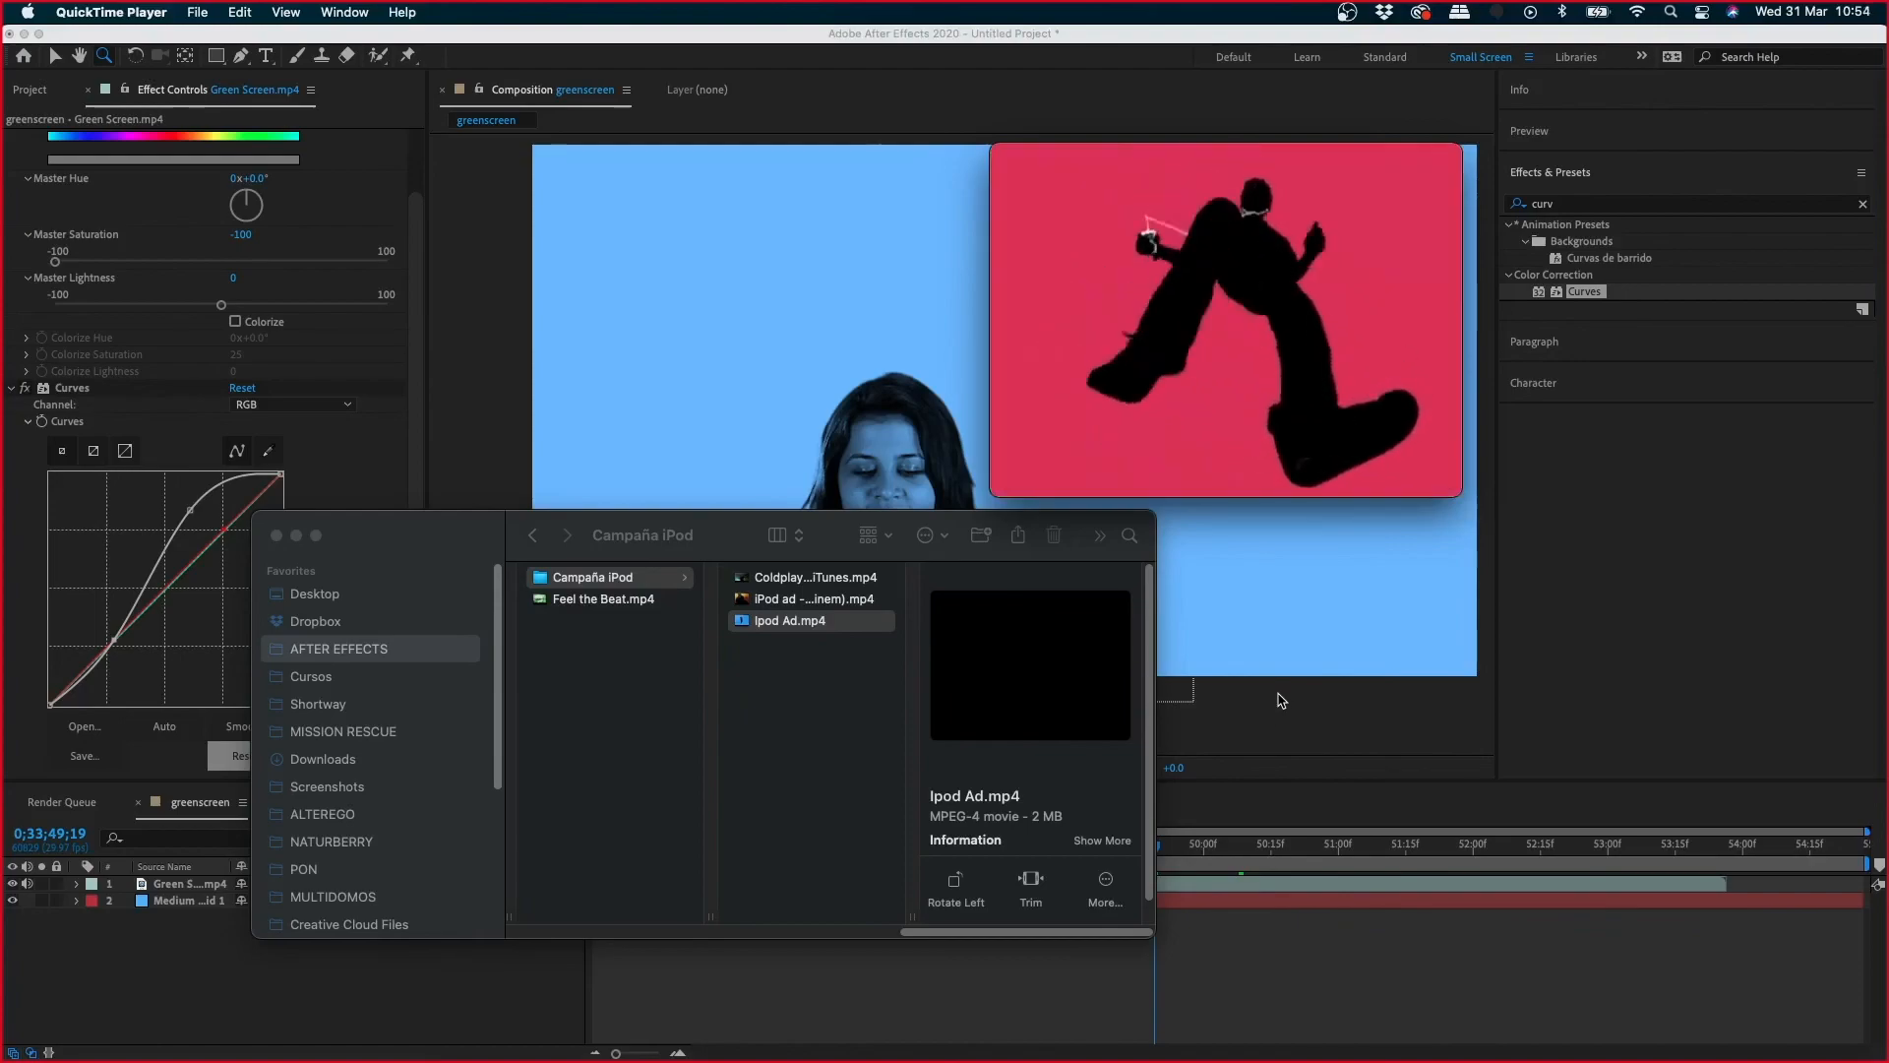
pyautogui.press('space')
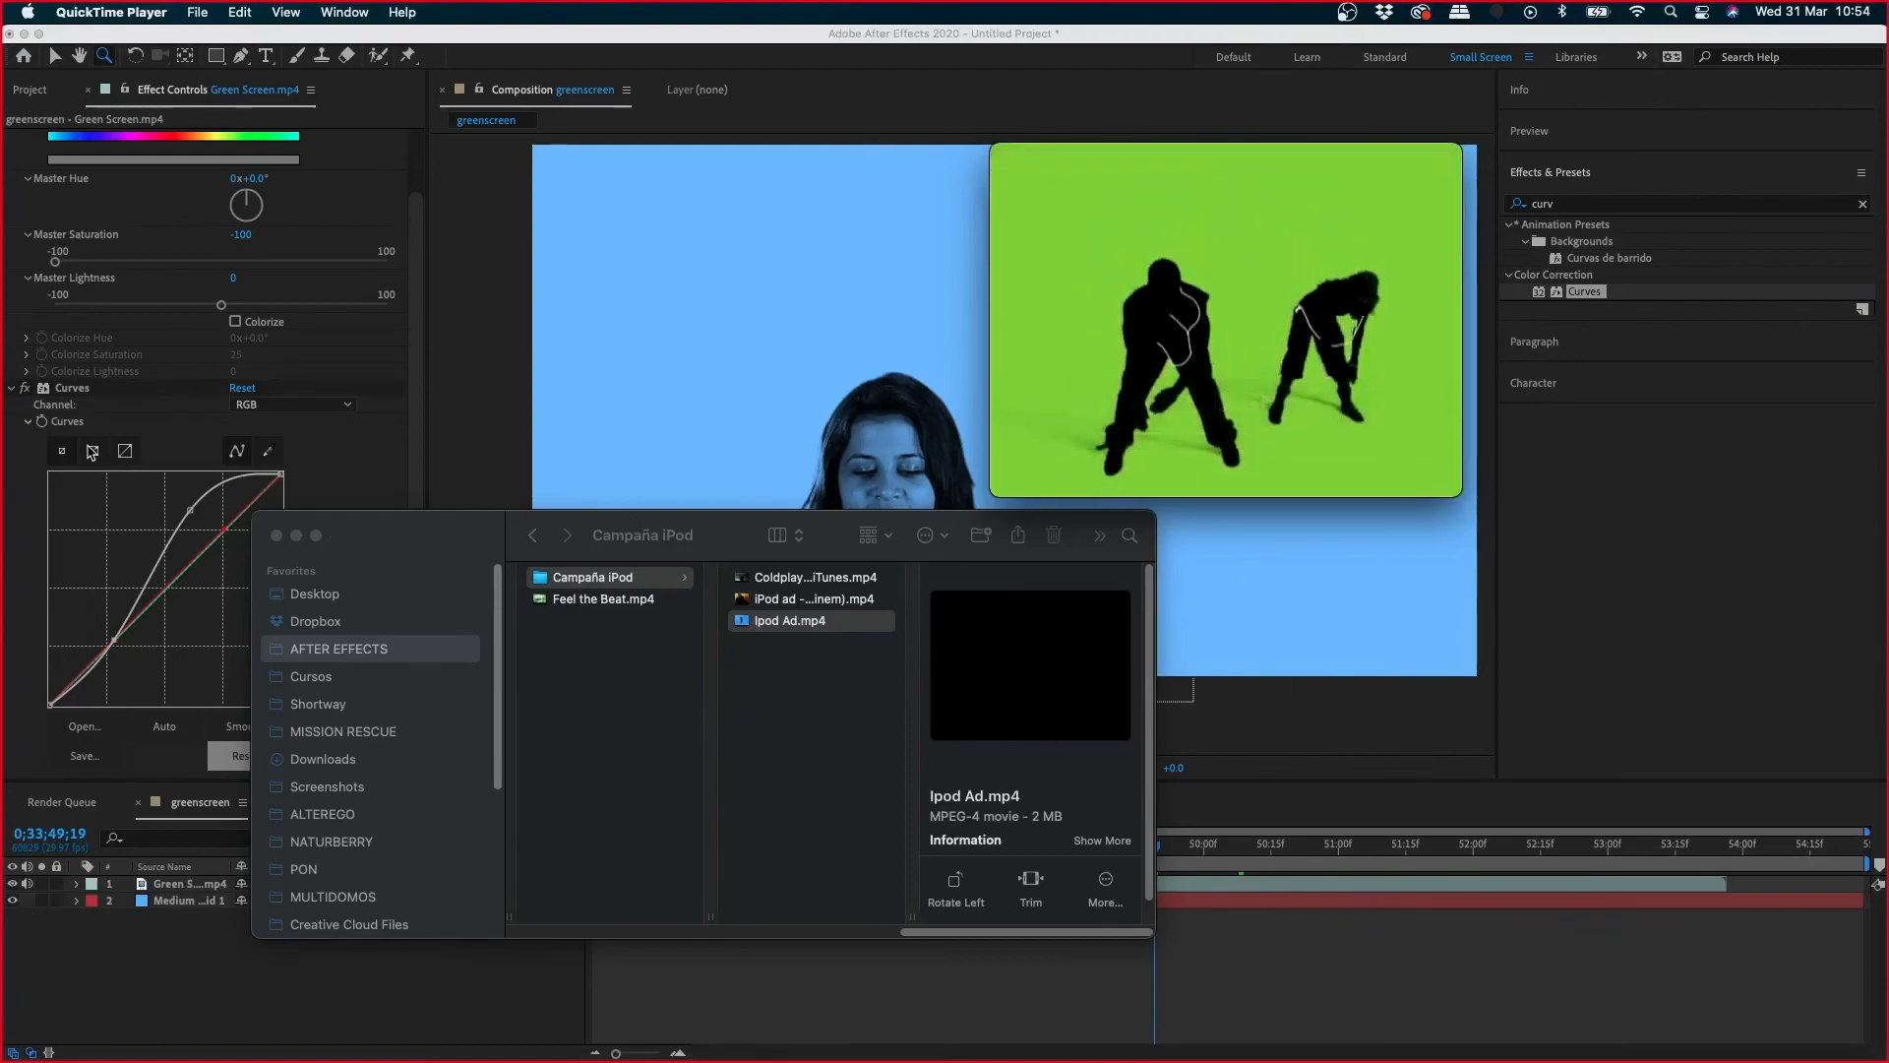
# - Open iPod ad - Lose Yourself (Eminem).mp4 from the Campaña iPod folder, enlarge its player window and play it
pyautogui.click(807, 586)
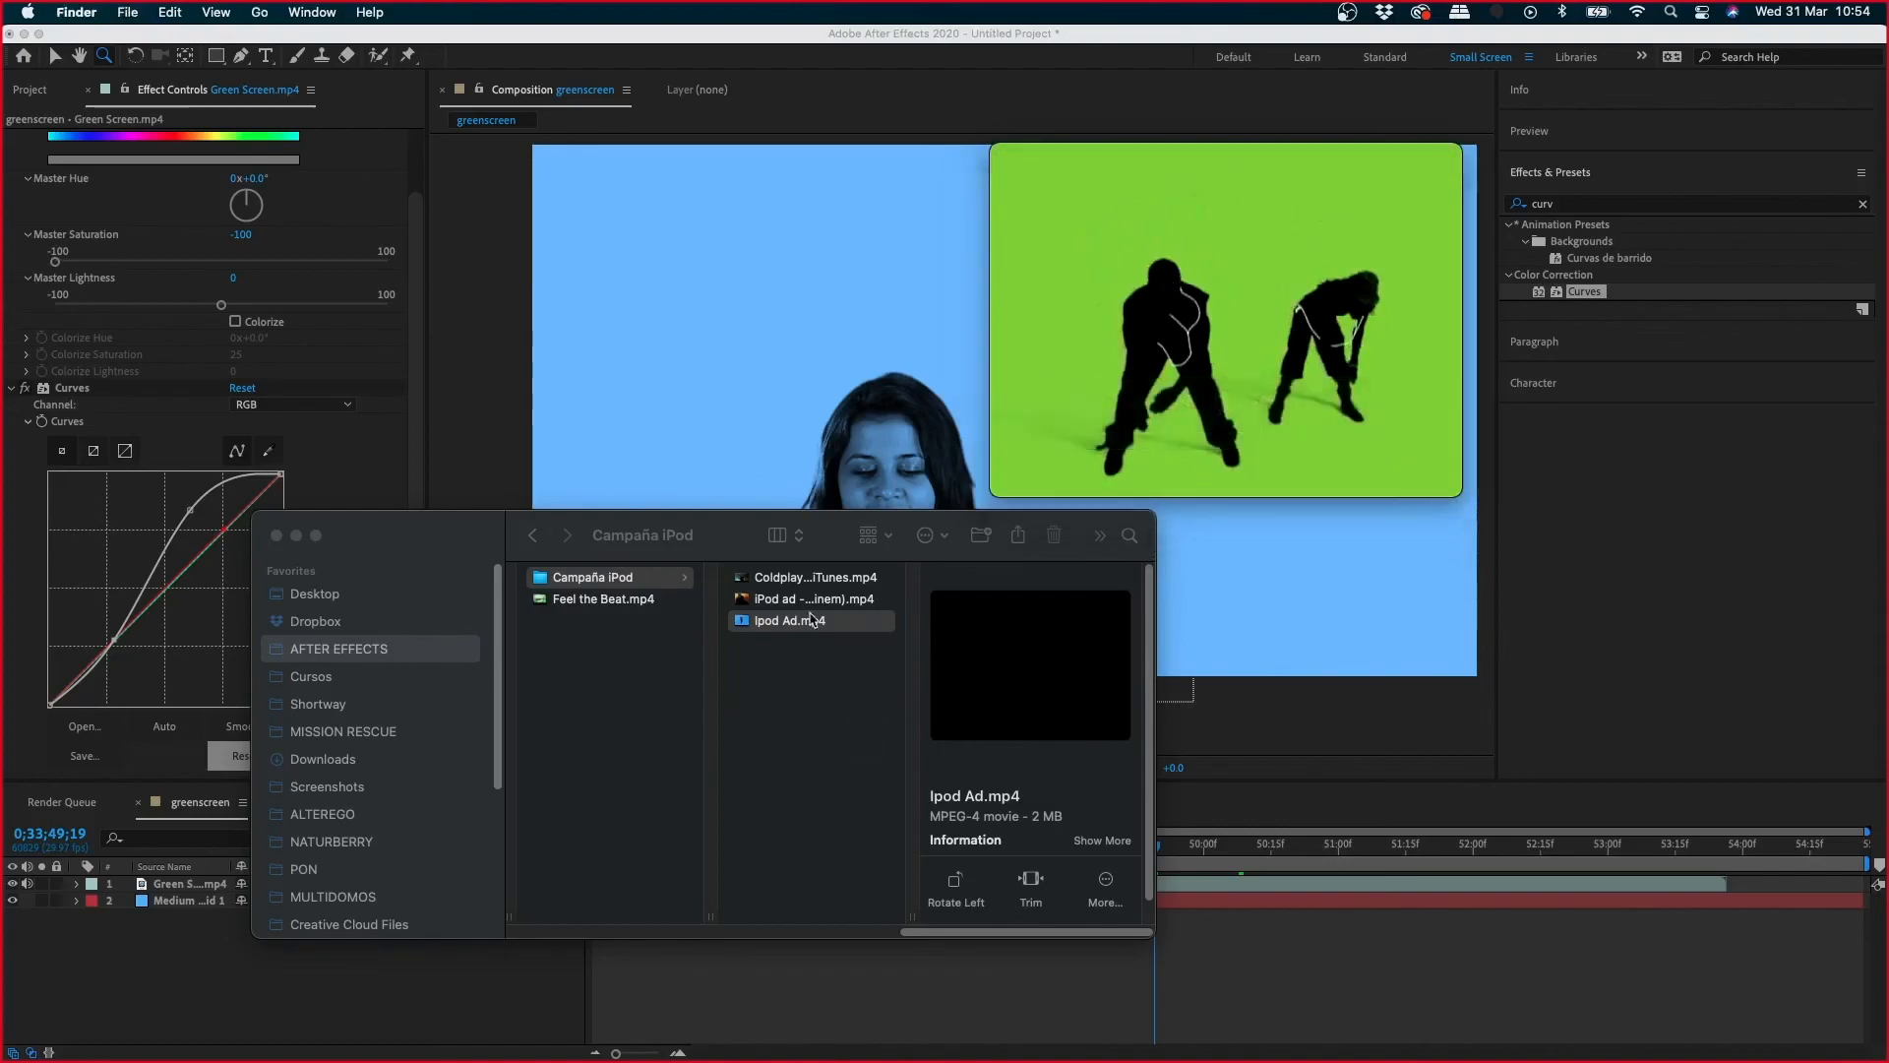
pyautogui.click(805, 584)
pyautogui.click(796, 601)
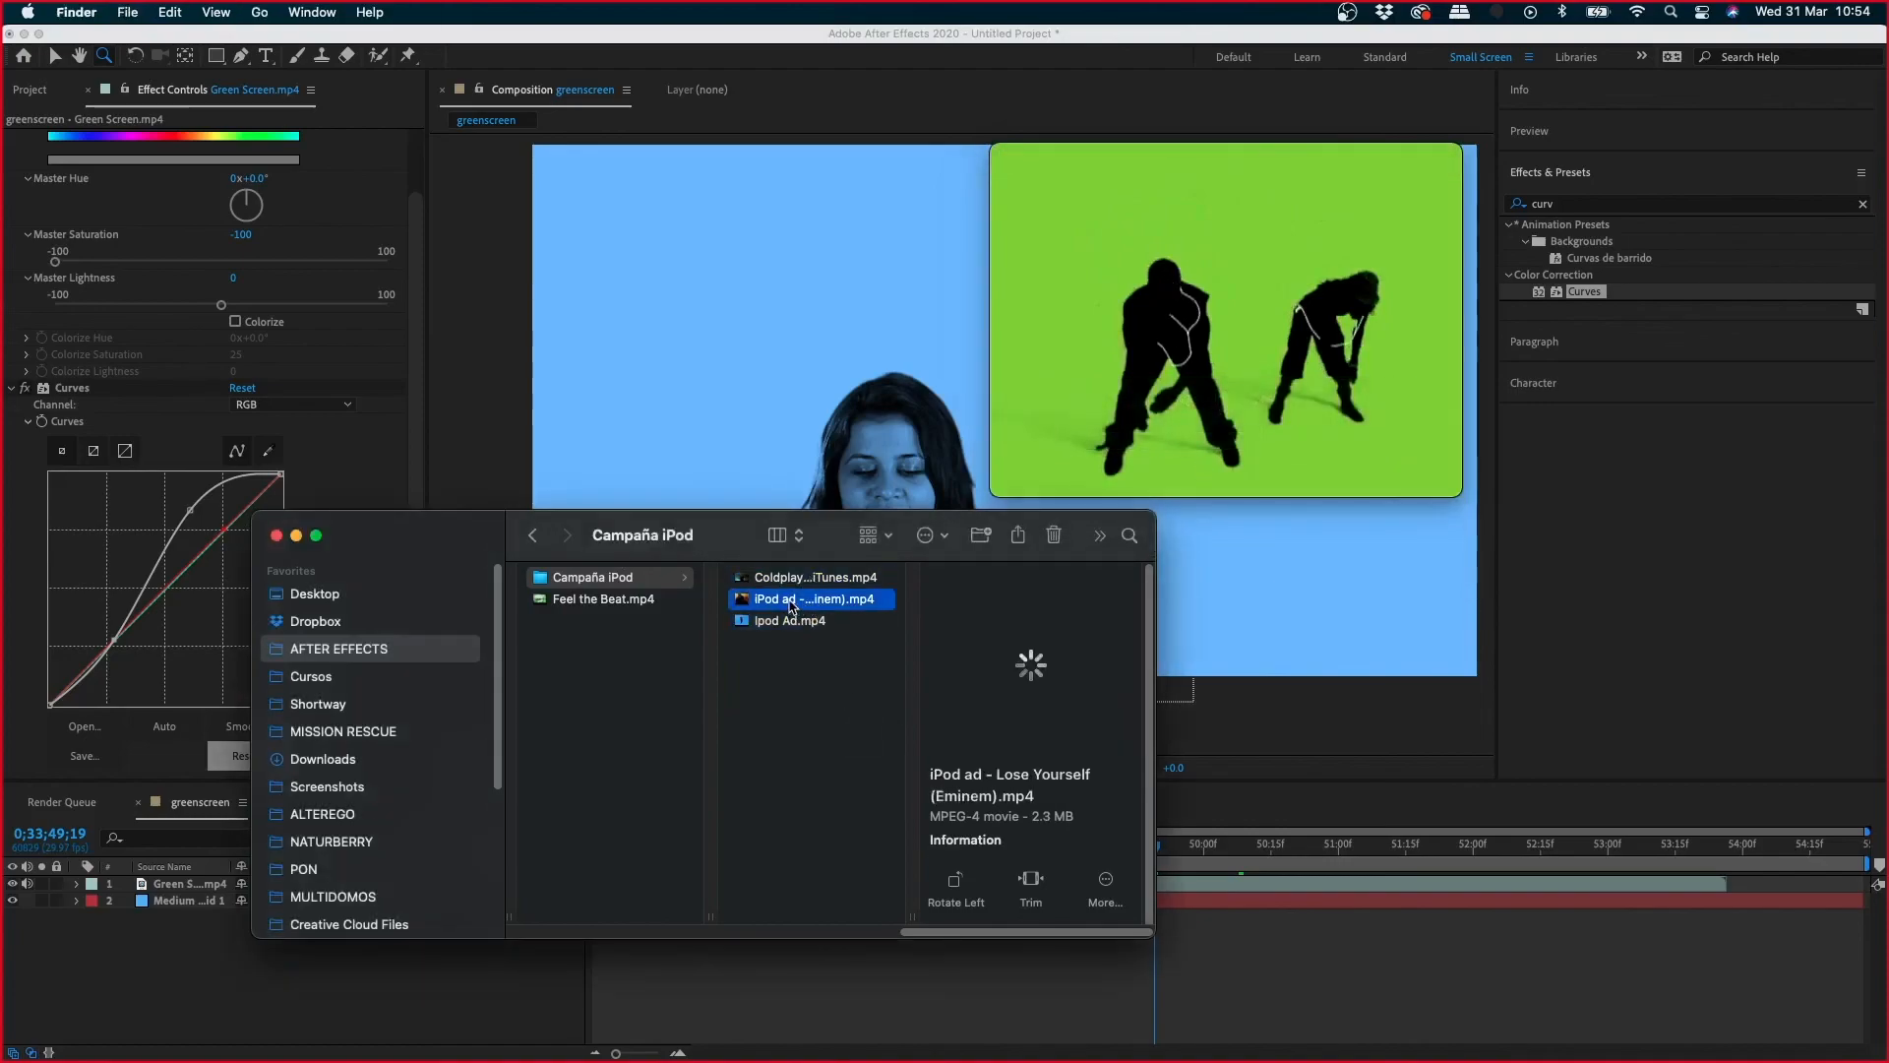
pyautogui.doubleClick(795, 600)
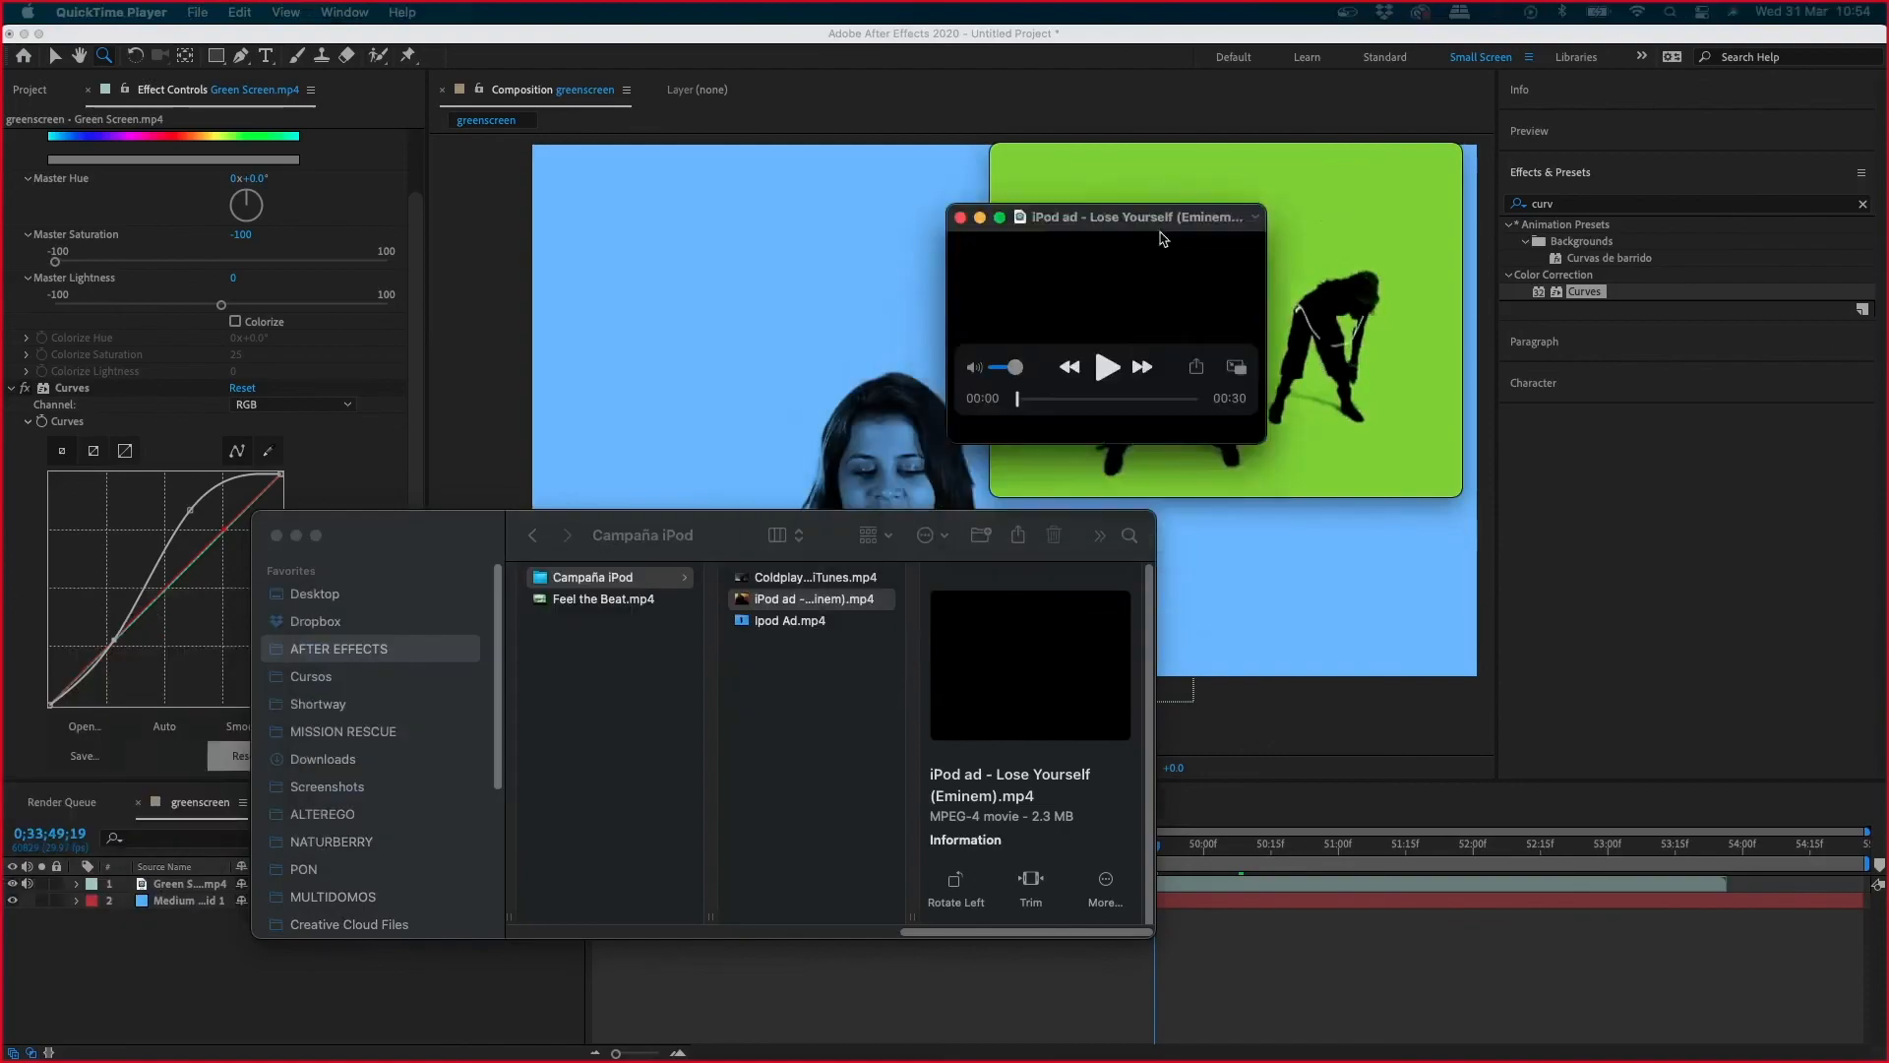
pyautogui.moveTo(1265, 363); pyautogui.dragTo(1445, 495)
pyautogui.click(1198, 396)
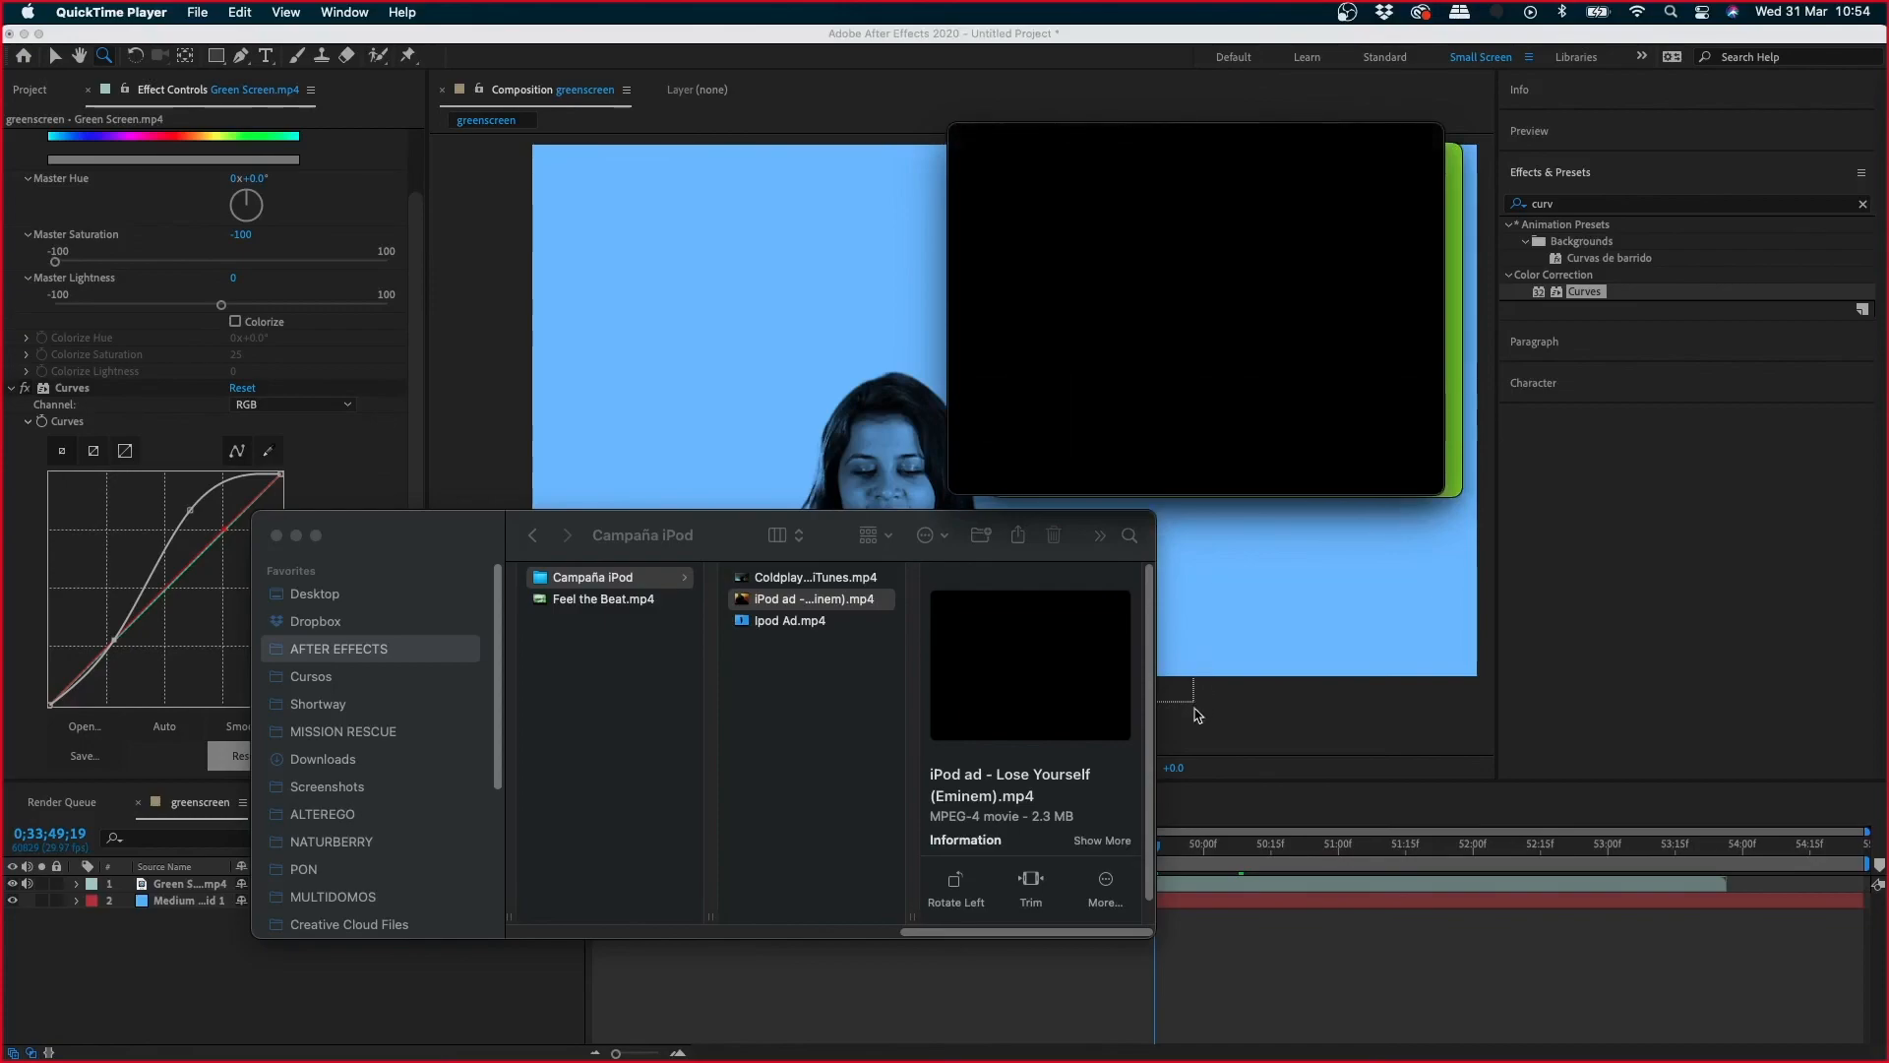